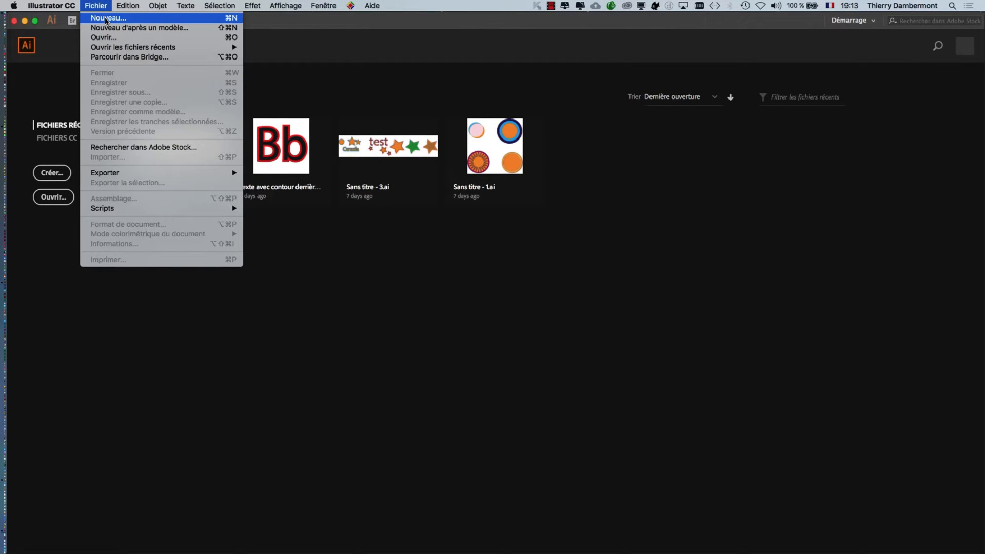
Create a new A4 print document in landscape orientation with the RGB colour mode.
{"action": "left_click", "coordinate": [106, 18]}
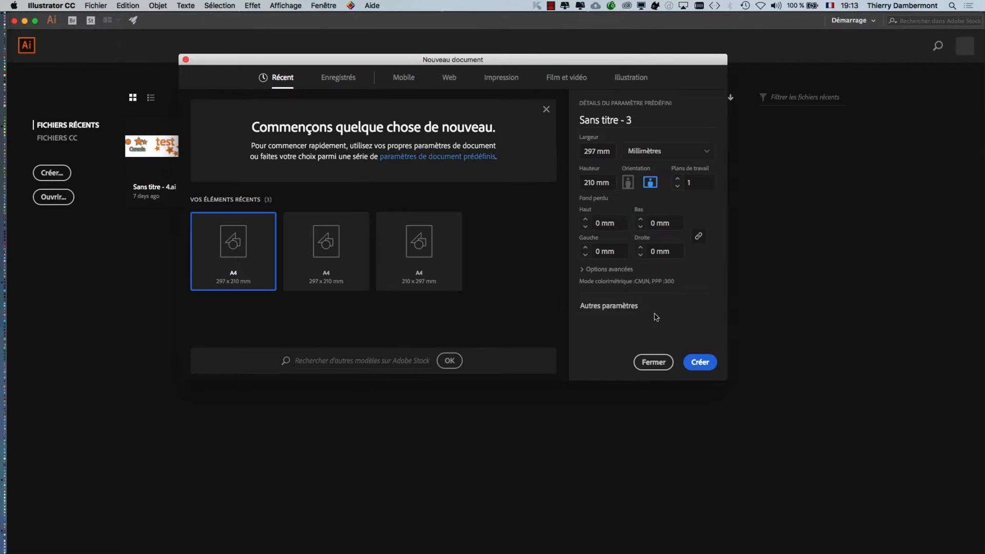
{"action": "left_click", "coordinate": [497, 78]}
{"action": "left_click", "coordinate": [327, 152]}
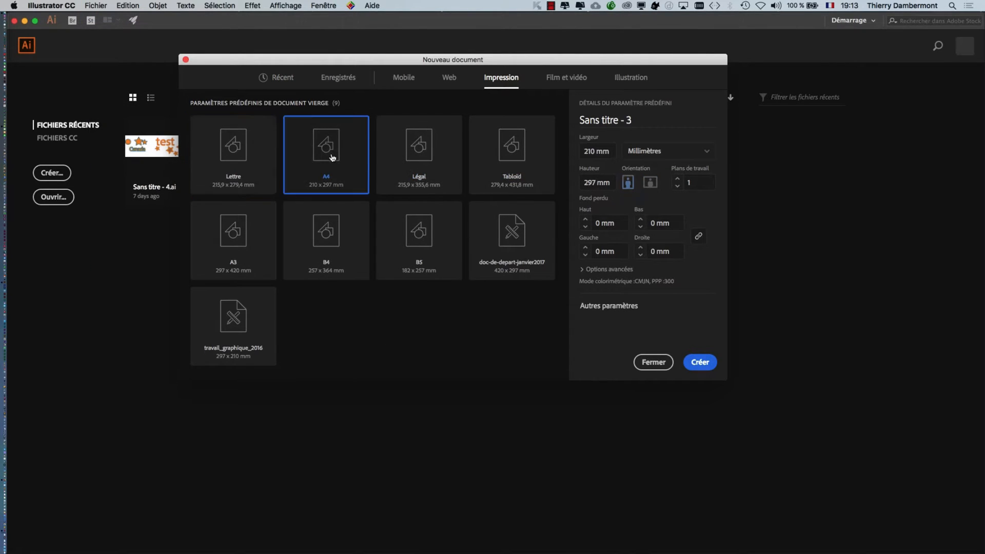
{"action": "left_click", "coordinate": [649, 185]}
{"action": "left_click", "coordinate": [607, 269]}
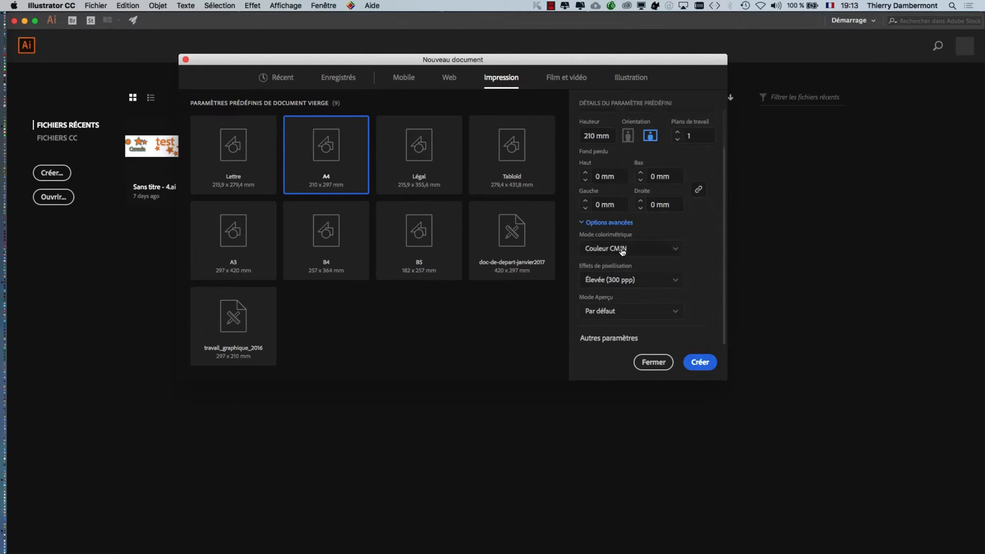
{"action": "left_click", "coordinate": [623, 251]}
{"action": "left_click", "coordinate": [623, 265]}
{"action": "left_click", "coordinate": [700, 361]}
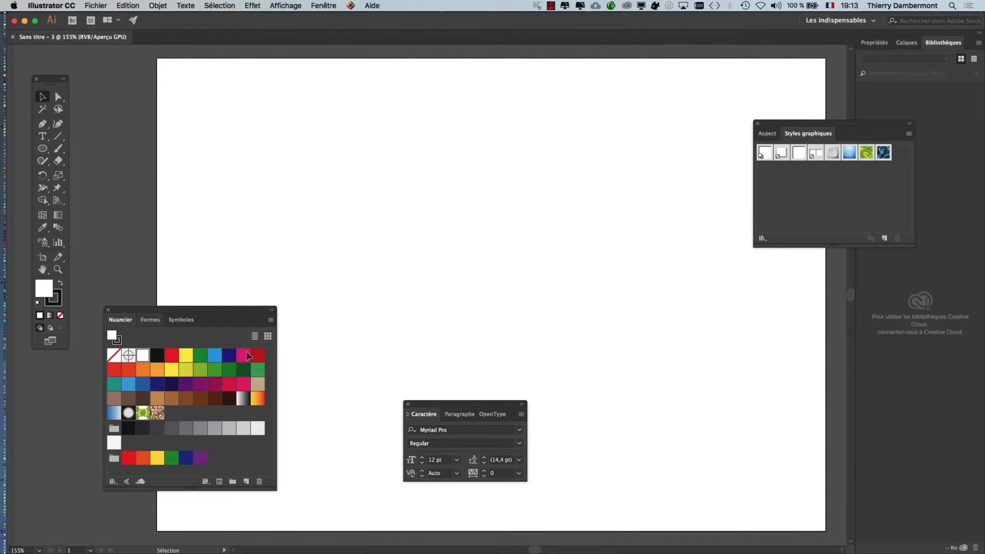
Close the floating Caractère, Nuancier and Styles graphiques panels to clear the workspace.
{"action": "left_click", "coordinate": [408, 405]}
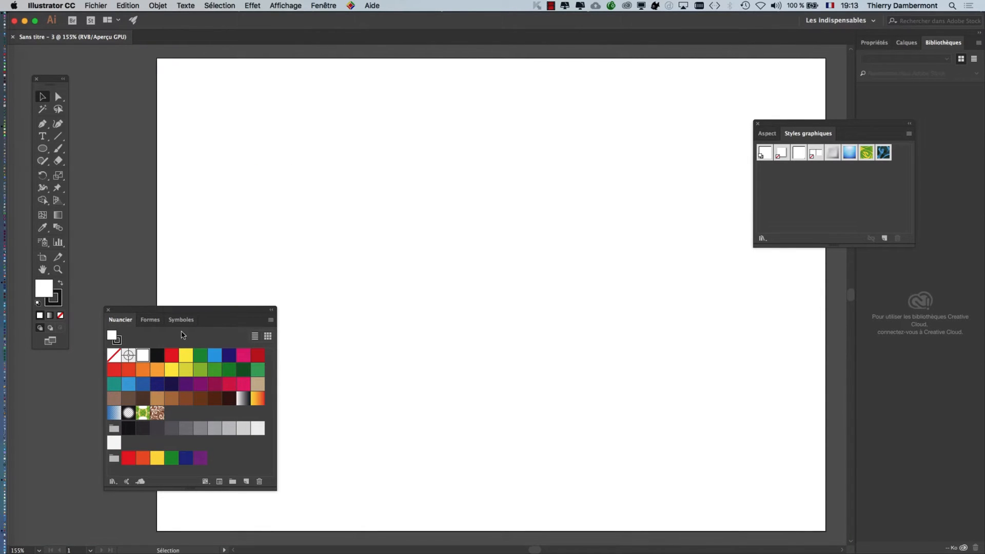
{"action": "left_click", "coordinate": [108, 311]}
{"action": "left_click", "coordinate": [759, 124]}
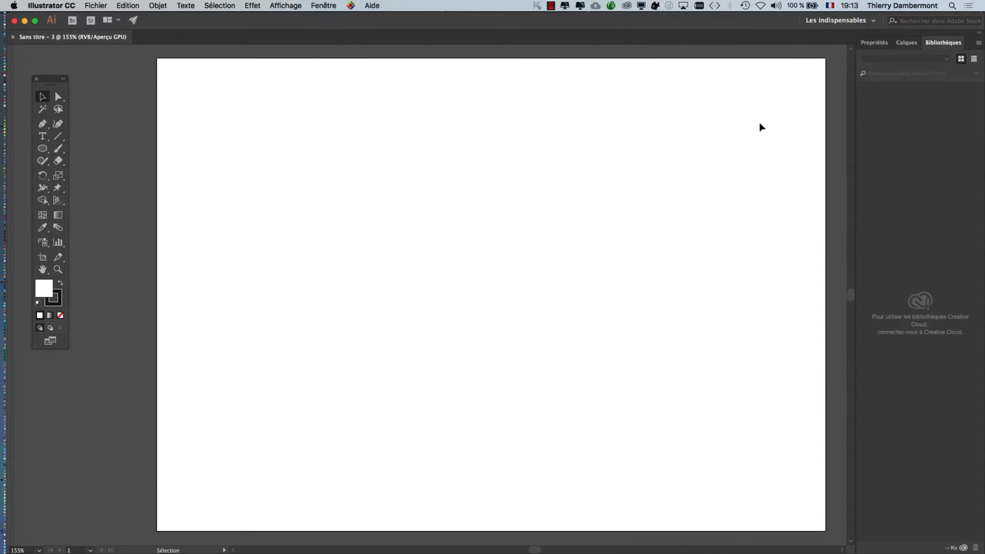
Add the letter "A" as point text in the upper-left part of the artboard.
{"action": "left_click", "coordinate": [45, 136]}
{"action": "left_click_drag", "start_coordinate": [54, 81], "coordinate": [191, 103]}
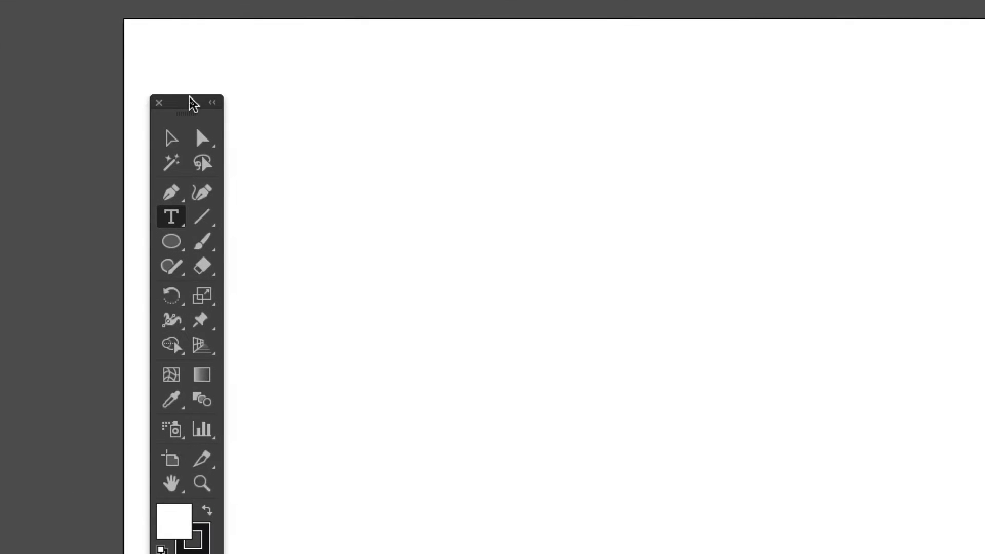
{"action": "left_click", "coordinate": [267, 145]}
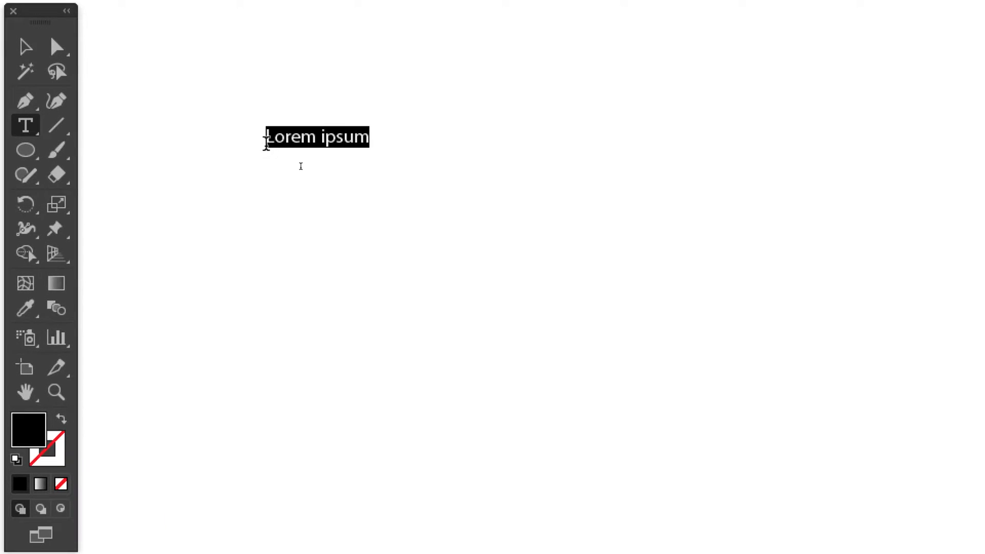
{"action": "type", "text": "A"}
{"action": "left_click", "coordinate": [38, 51]}
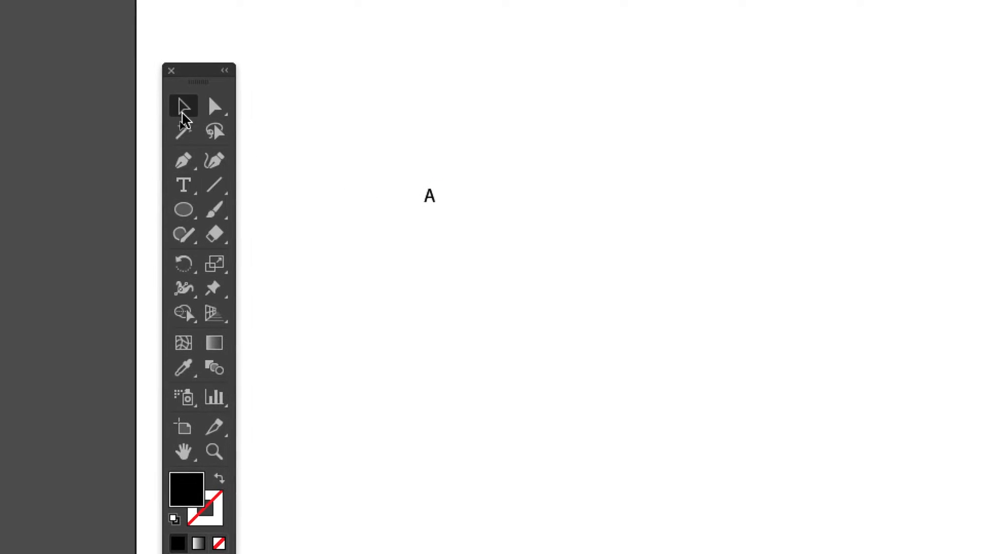
{"action": "left_click", "coordinate": [271, 154]}
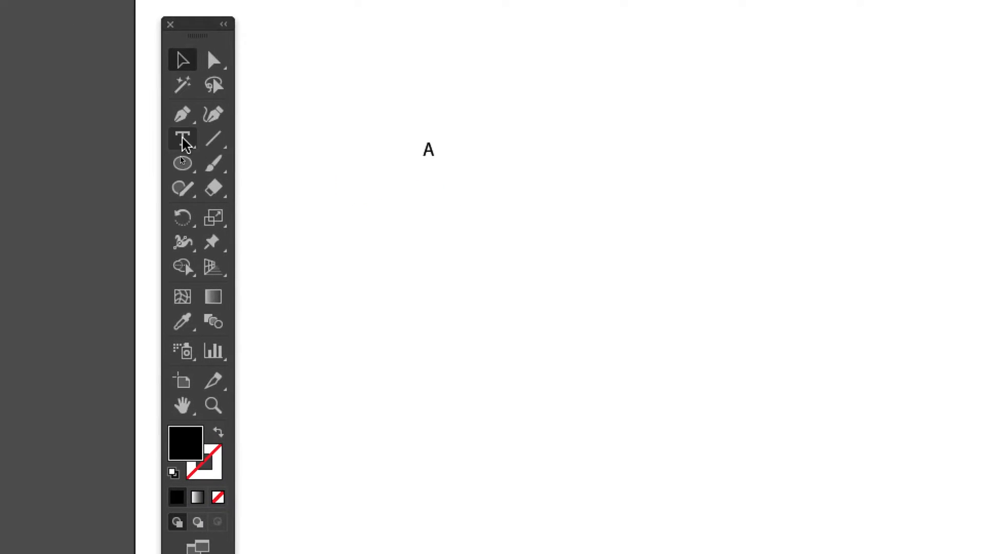
Add the letters "r" and "t" as two separate point text objects below the A.
{"action": "left_click", "coordinate": [174, 193]}
{"action": "left_click", "coordinate": [431, 181]}
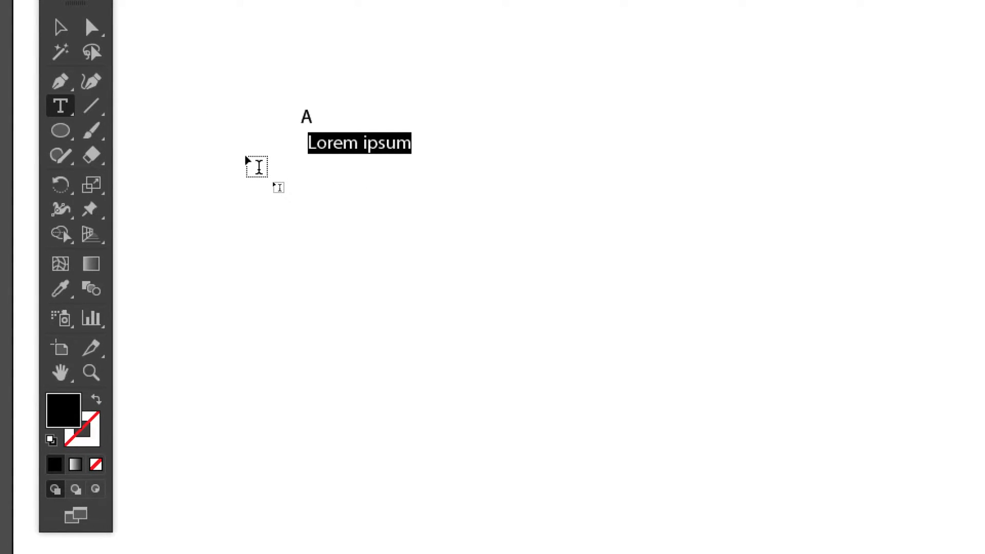
{"action": "type", "text": "r"}
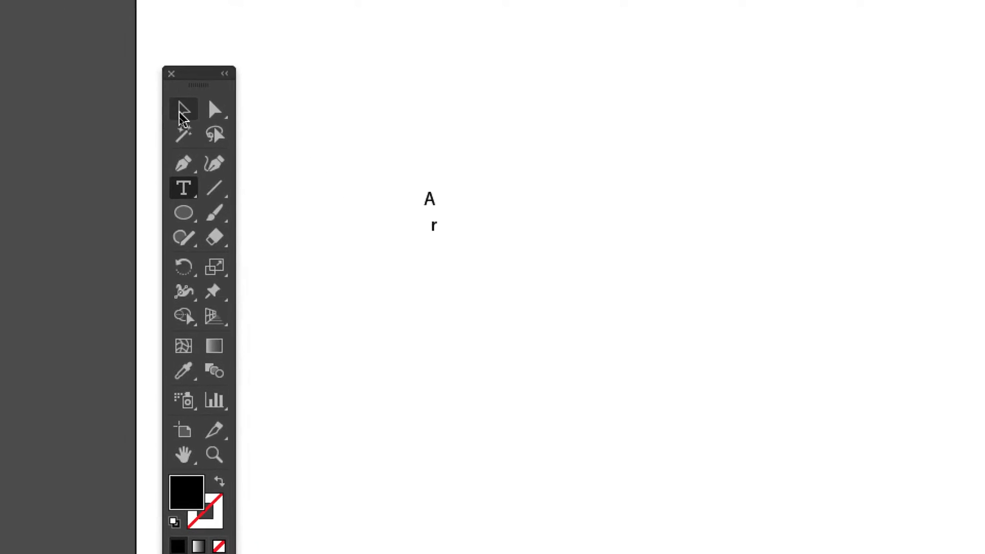
{"action": "key", "text": "Escape"}
{"action": "left_click", "coordinate": [126, 173]}
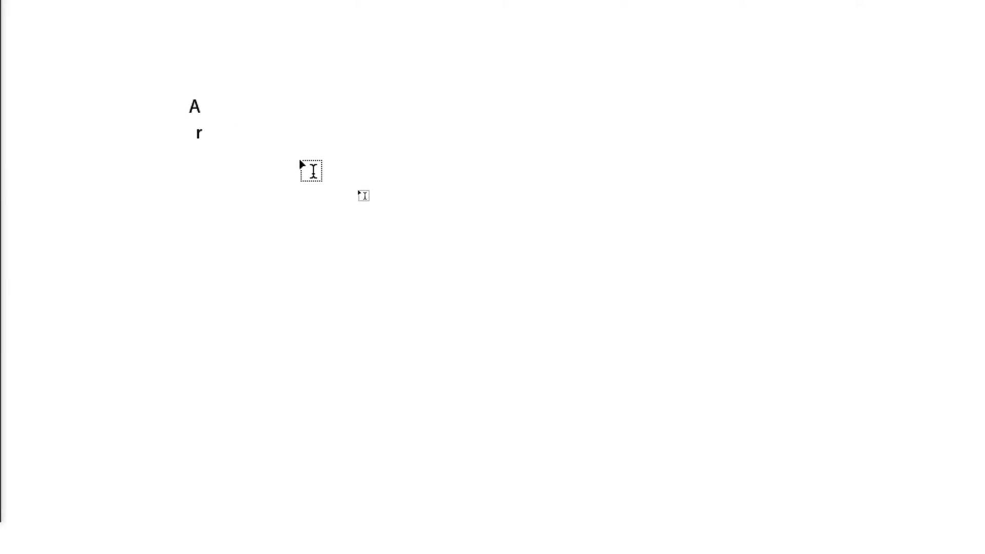
{"action": "left_click", "coordinate": [409, 225]}
{"action": "type", "text": "t"}
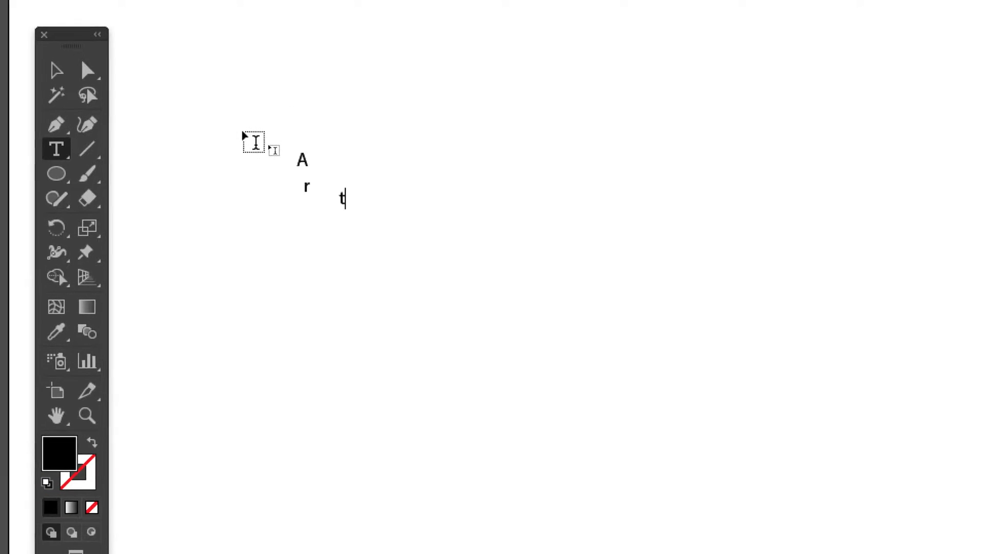
{"action": "key", "text": "Escape"}
{"action": "left_click", "coordinate": [357, 179]}
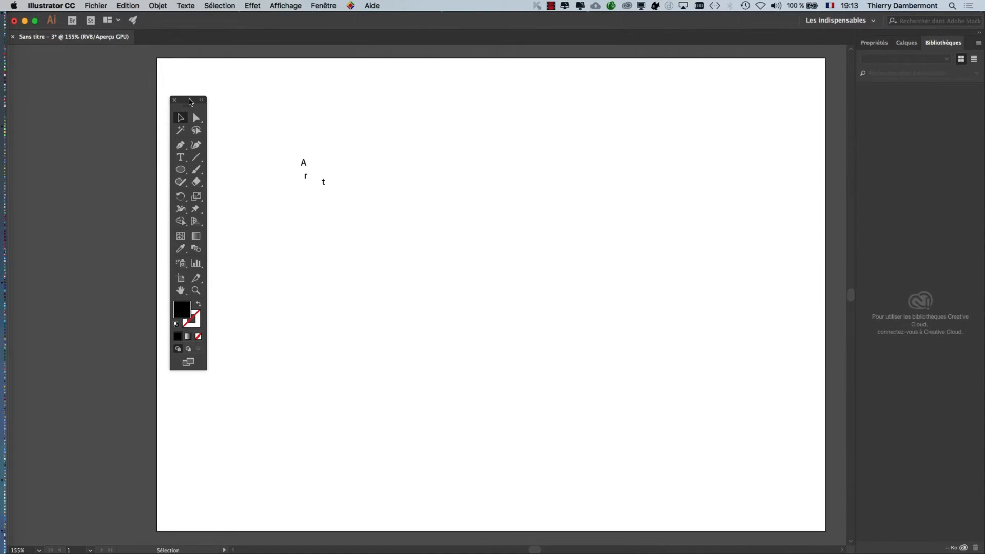
Scale up the letters A, r and t together and shift them toward the artboard's upper left.
{"action": "left_click_drag", "start_coordinate": [190, 101], "coordinate": [71, 57]}
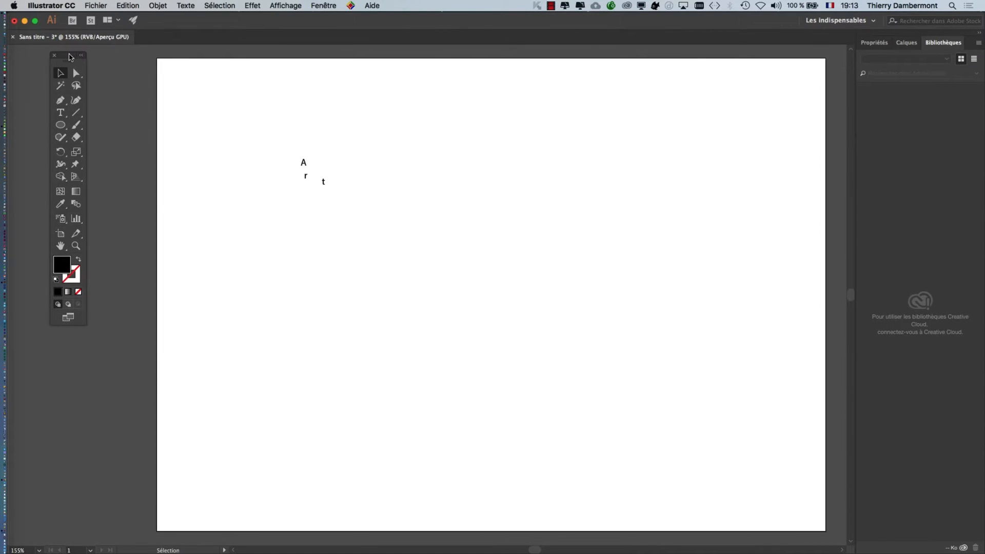
{"action": "left_click_drag", "start_coordinate": [286, 150], "coordinate": [398, 240]}
{"action": "left_click_drag", "start_coordinate": [324, 185], "coordinate": [696, 425]}
{"action": "left_click_drag", "start_coordinate": [302, 159], "coordinate": [163, 103]}
{"action": "left_click", "coordinate": [175, 135]}
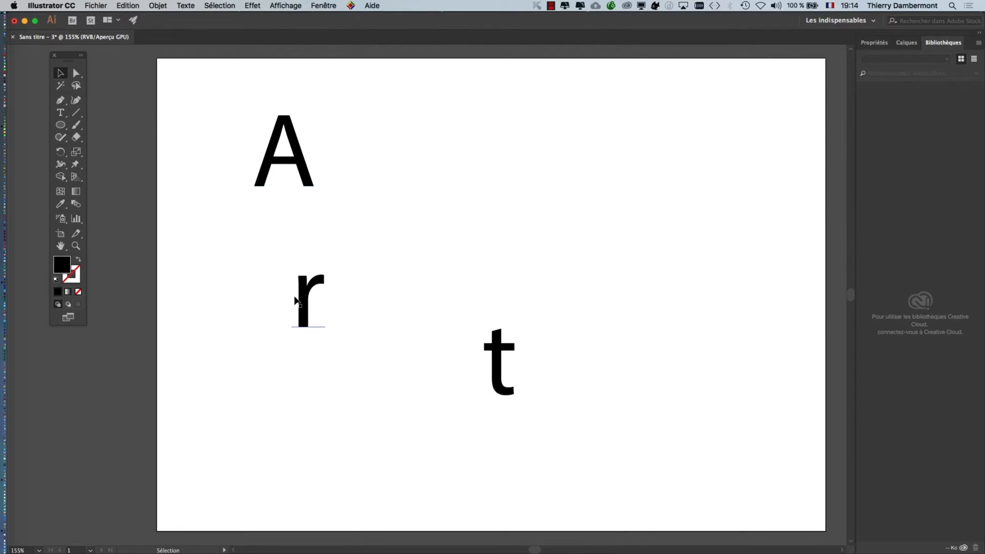
Place the r and t beside the A to spell "Art" in a row and enlarge all three letters together.
{"action": "left_click_drag", "start_coordinate": [304, 307], "coordinate": [355, 174]}
{"action": "left_click_drag", "start_coordinate": [487, 346], "coordinate": [407, 151]}
{"action": "left_click", "coordinate": [334, 249]}
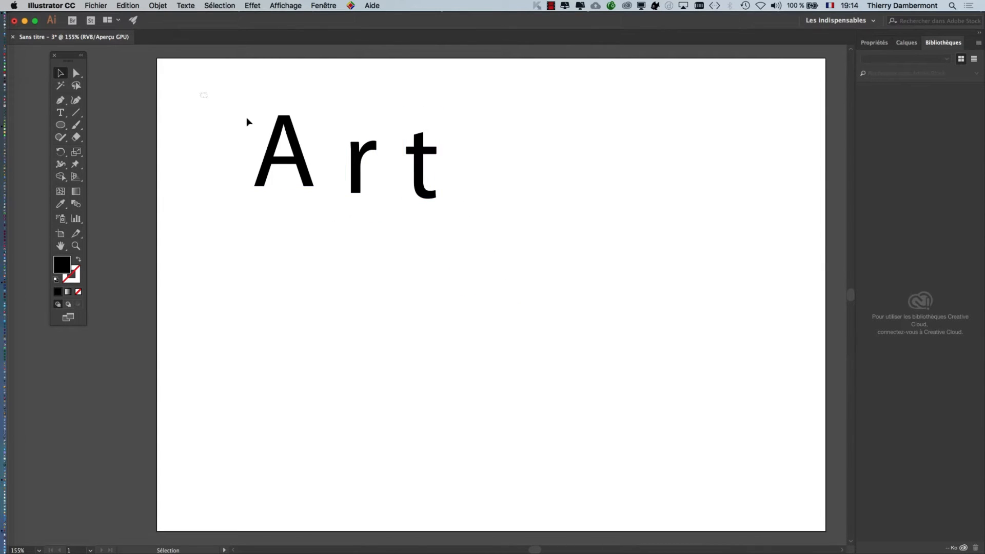
{"action": "left_click_drag", "start_coordinate": [202, 94], "coordinate": [453, 218]}
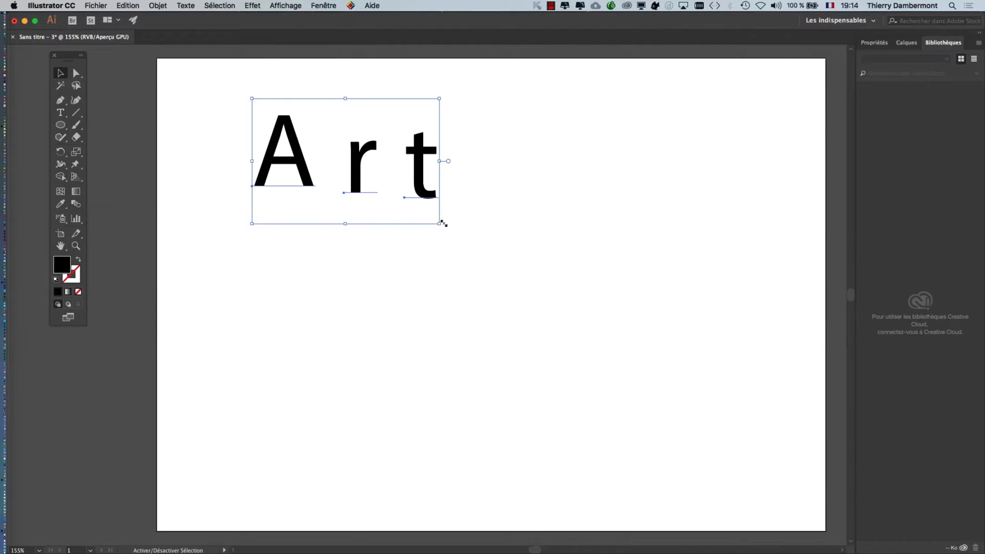
{"action": "left_click_drag", "start_coordinate": [440, 224], "coordinate": [669, 397]}
{"action": "left_click", "coordinate": [607, 413]}
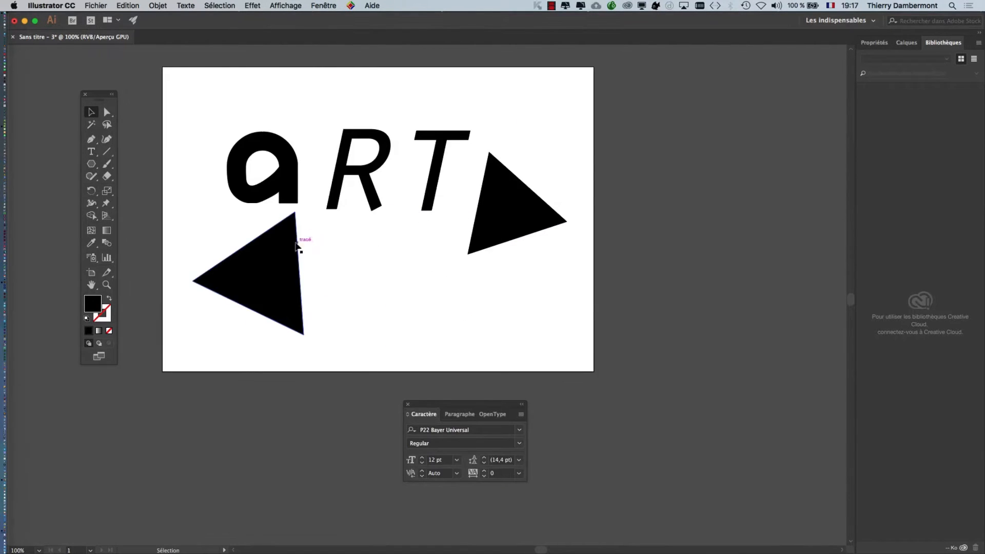
Move the letters a, R and T down toward the artboard's middle, closer together at staggered heights.
{"action": "left_click_drag", "start_coordinate": [292, 170], "coordinate": [323, 225]}
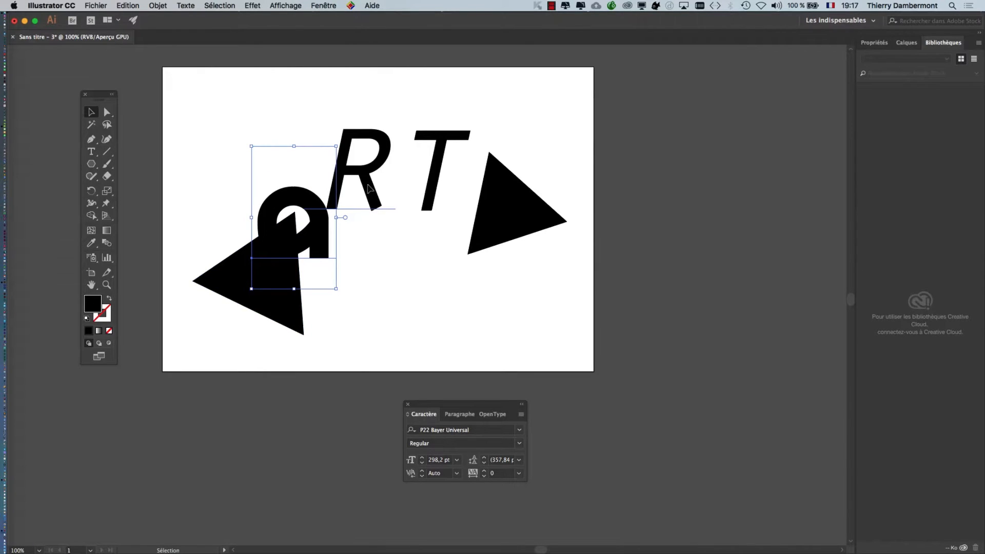
{"action": "left_click_drag", "start_coordinate": [369, 189], "coordinate": [371, 259]}
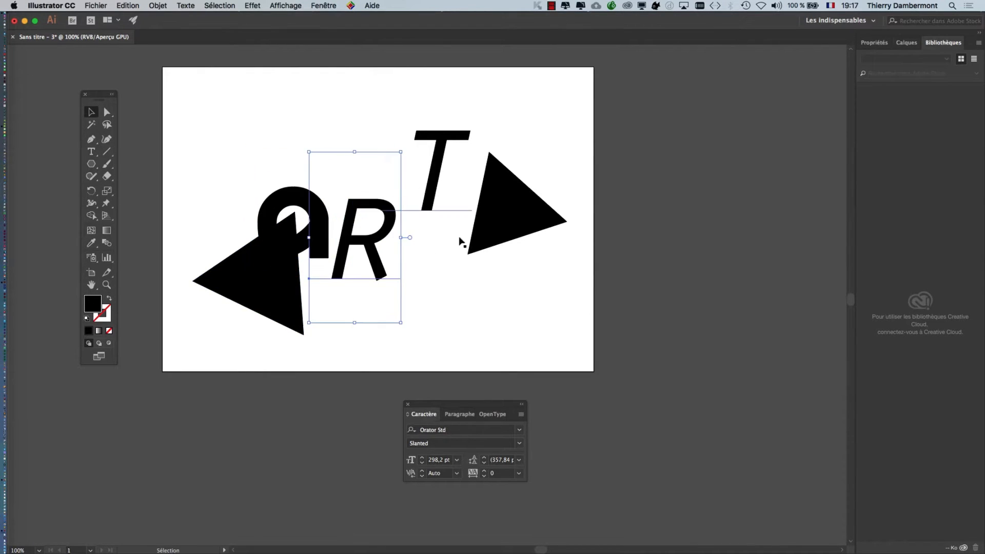
{"action": "left_click", "coordinate": [474, 234]}
{"action": "left_click_drag", "start_coordinate": [434, 180], "coordinate": [419, 232]}
Move and rotate the two black triangles so one overlaps the letter a and the other overlaps the feet of R and T.
{"action": "left_click_drag", "start_coordinate": [507, 229], "coordinate": [435, 296]}
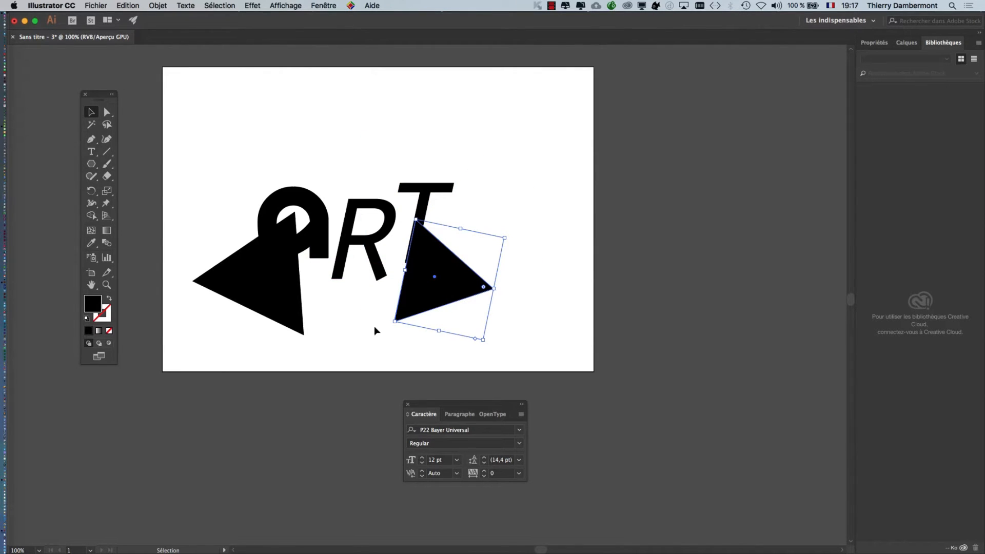
{"action": "left_click_drag", "start_coordinate": [487, 344], "coordinate": [520, 277]}
{"action": "left_click_drag", "start_coordinate": [248, 291], "coordinate": [236, 237]}
{"action": "left_click_drag", "start_coordinate": [285, 153], "coordinate": [358, 320]}
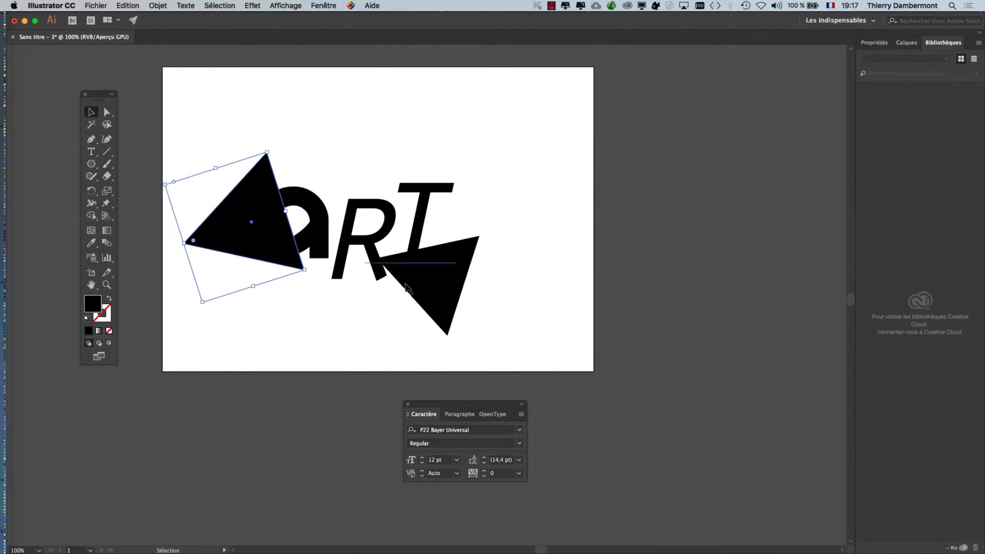
{"action": "left_click", "coordinate": [511, 217]}
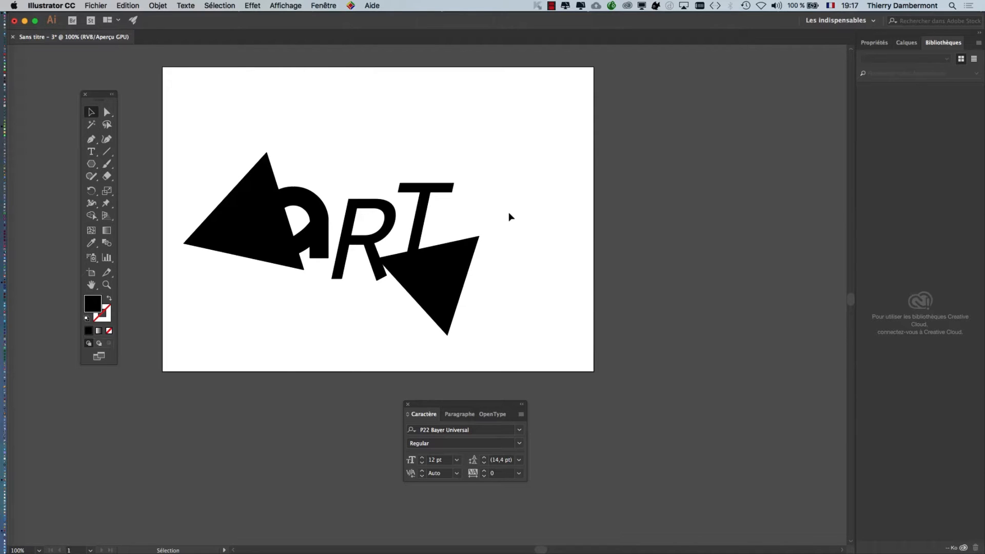
Select all three letters and both triangles, show the colour controls and make the stroke the active attribute.
{"action": "left_click_drag", "start_coordinate": [188, 127], "coordinate": [488, 340]}
{"action": "left_click_drag", "start_coordinate": [481, 406], "coordinate": [198, 417]}
{"action": "left_click", "coordinate": [327, 5]}
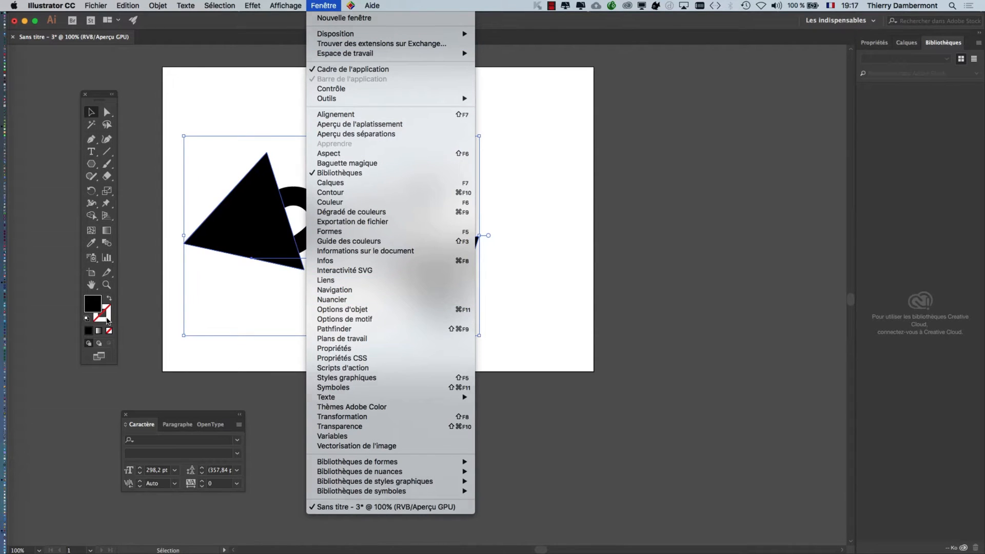
{"action": "left_click", "coordinate": [107, 321]}
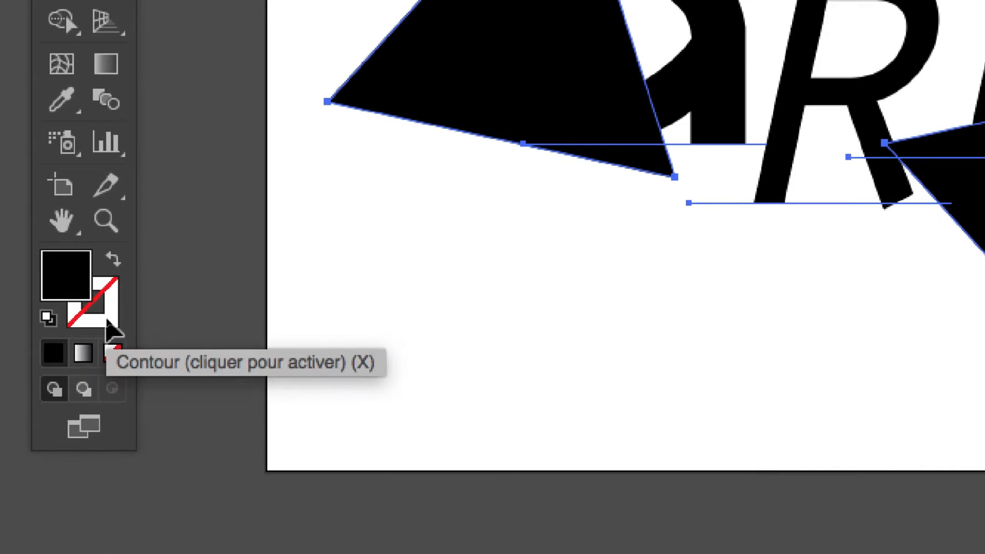
{"action": "left_click", "coordinate": [107, 323]}
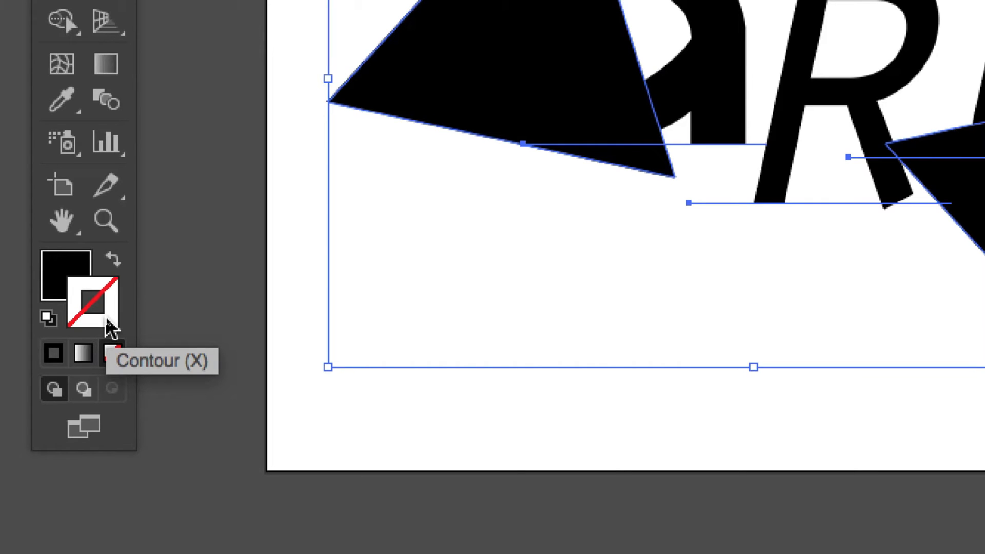
{"action": "left_click_drag", "start_coordinate": [108, 326], "coordinate": [109, 331]}
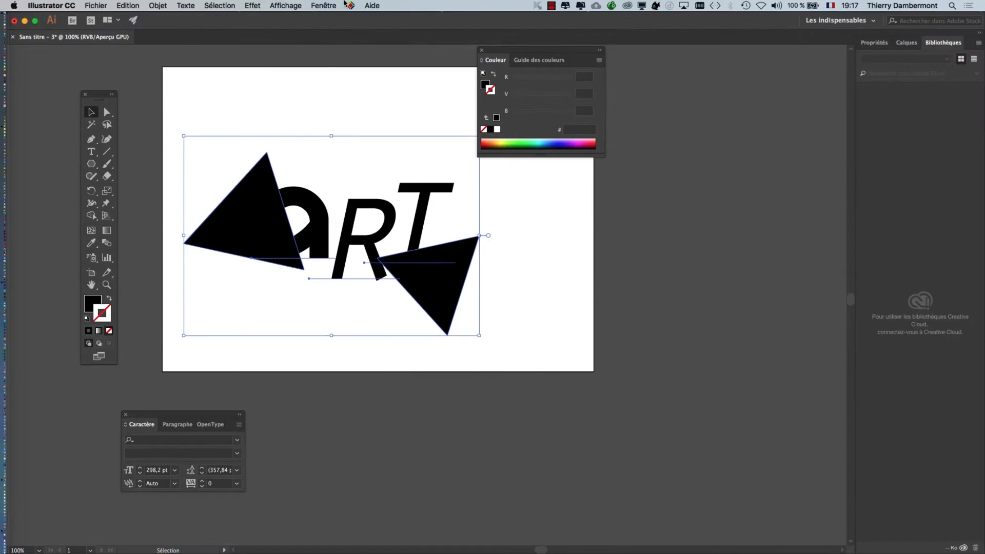
Give the selected letters and triangles a white stroke from the colour swatches.
{"action": "left_click", "coordinate": [323, 5]}
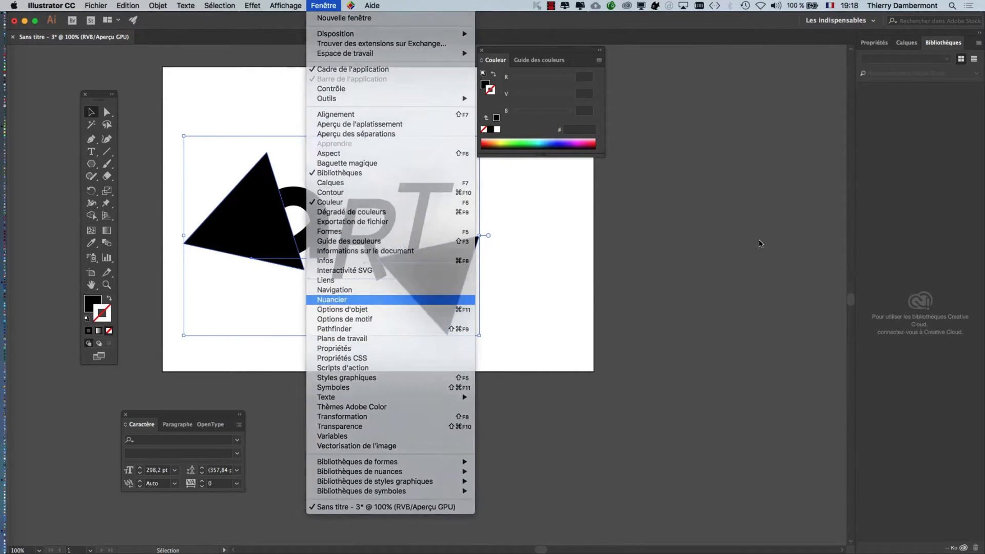
{"action": "left_click", "coordinate": [332, 300]}
{"action": "mouse_move", "coordinate": [138, 310]}
{"action": "left_mouse_down"}
{"action": "mouse_move", "coordinate": [657, 237]}
{"action": "mouse_move", "coordinate": [649, 228]}
{"action": "left_mouse_up"}
{"action": "left_click", "coordinate": [654, 279]}
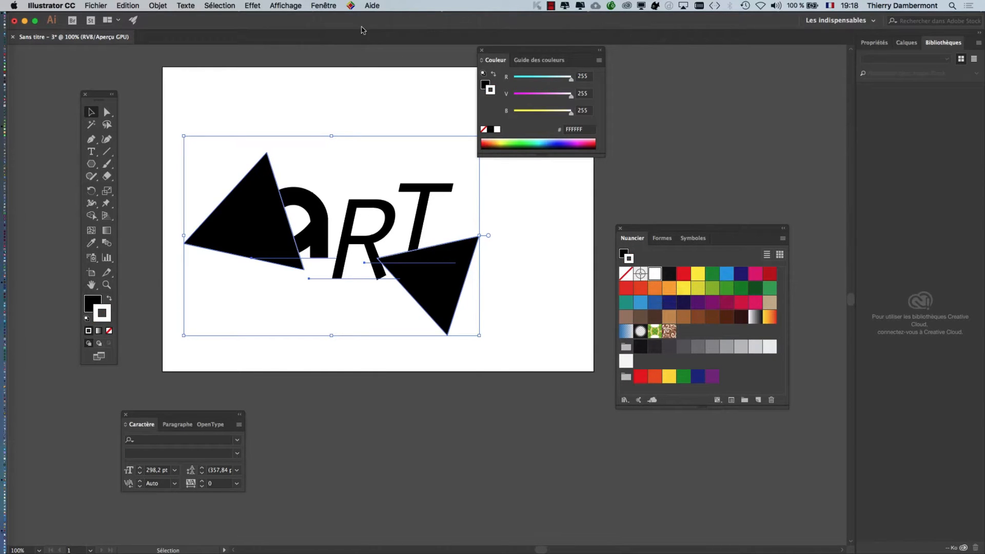
Increase the stroke weight of the selected letters and triangles to 12 pt.
{"action": "left_click", "coordinate": [328, 5]}
{"action": "left_click", "coordinate": [364, 192]}
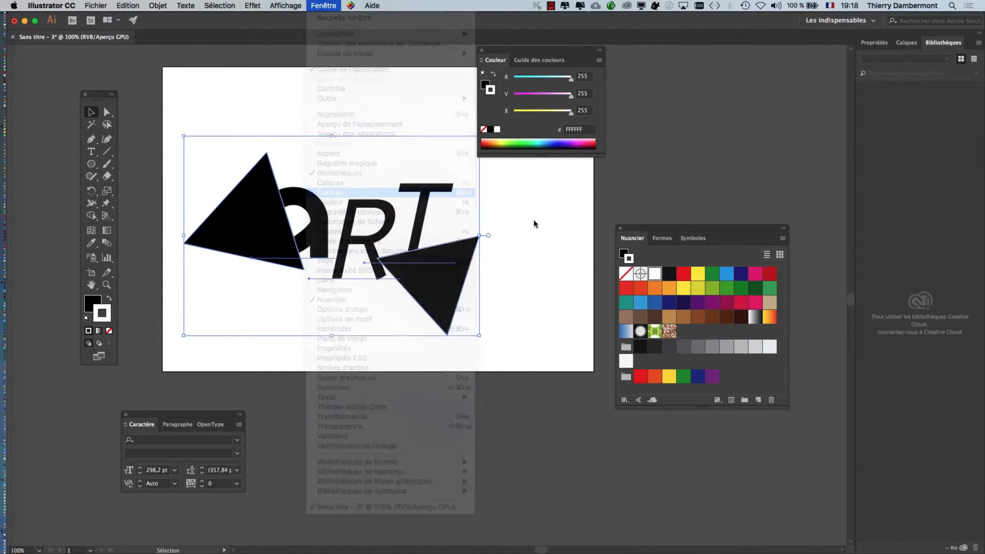
{"action": "left_click_drag", "start_coordinate": [539, 246], "coordinate": [580, 192]}
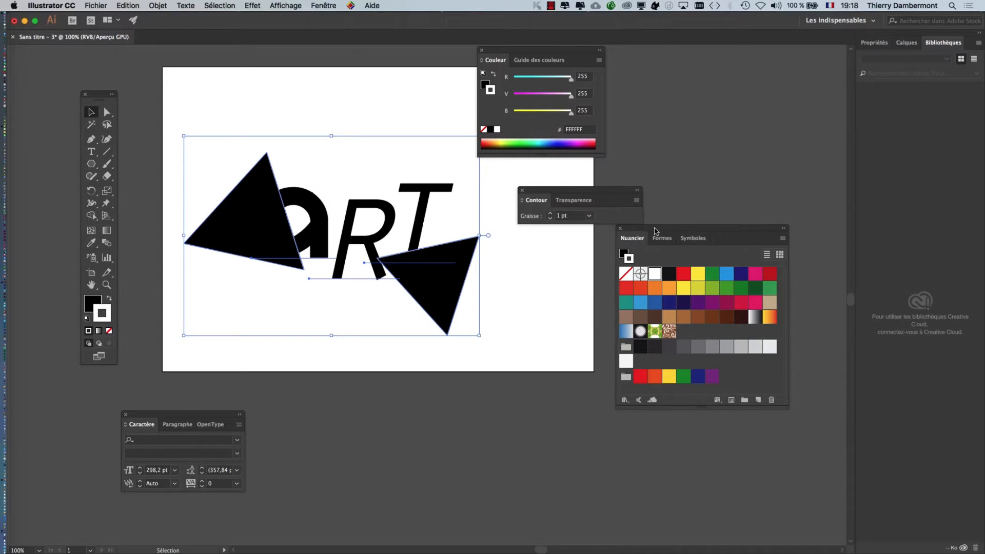
{"action": "left_click_drag", "start_coordinate": [659, 229], "coordinate": [769, 180]}
{"action": "left_click", "coordinate": [551, 214]}
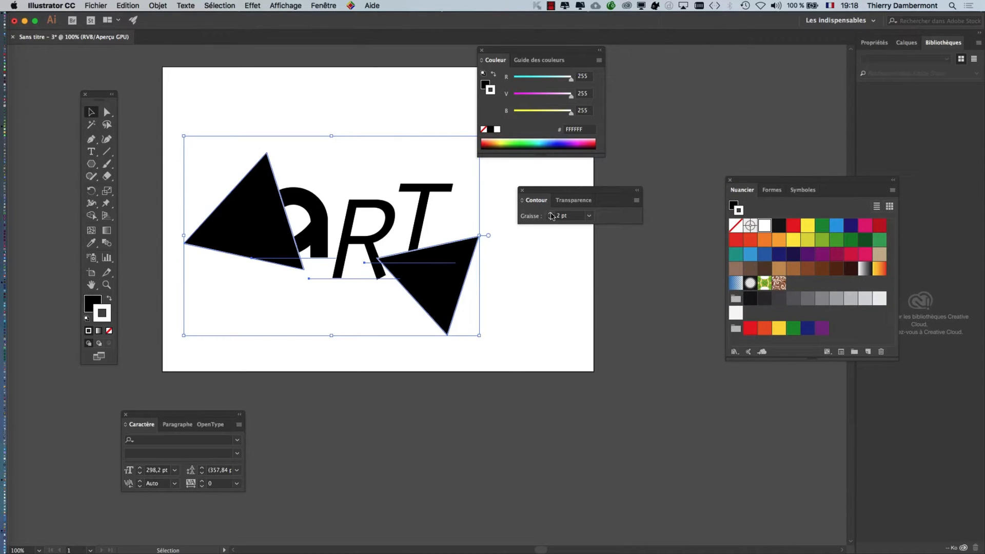
{"action": "left_click", "coordinate": [551, 214]}
{"action": "left_click", "coordinate": [551, 215]}
{"action": "left_click", "coordinate": [552, 215]}
{"action": "left_click", "coordinate": [551, 214]}
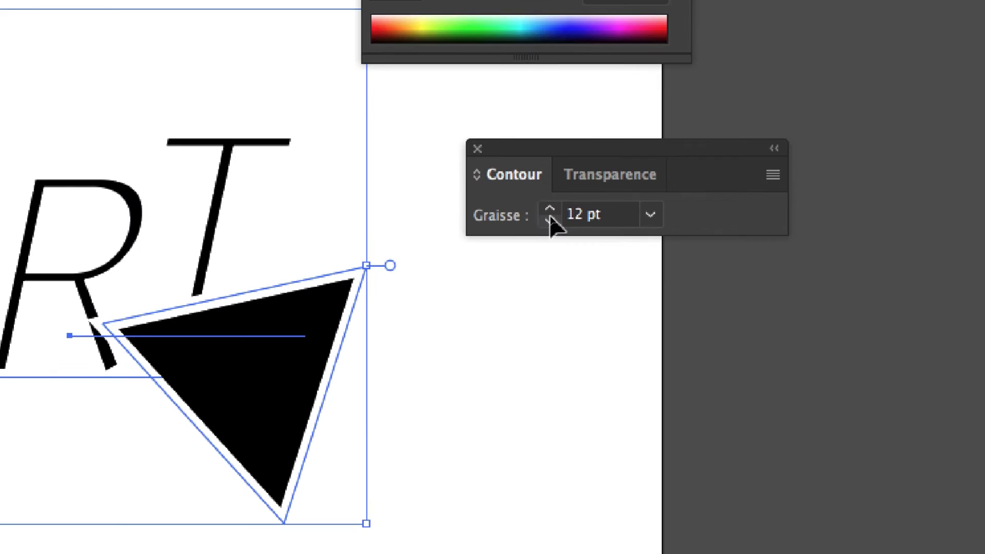
Reduce the stroke weight of the selected letters and triangles to 10 pt or below.
{"action": "left_click", "coordinate": [549, 220]}
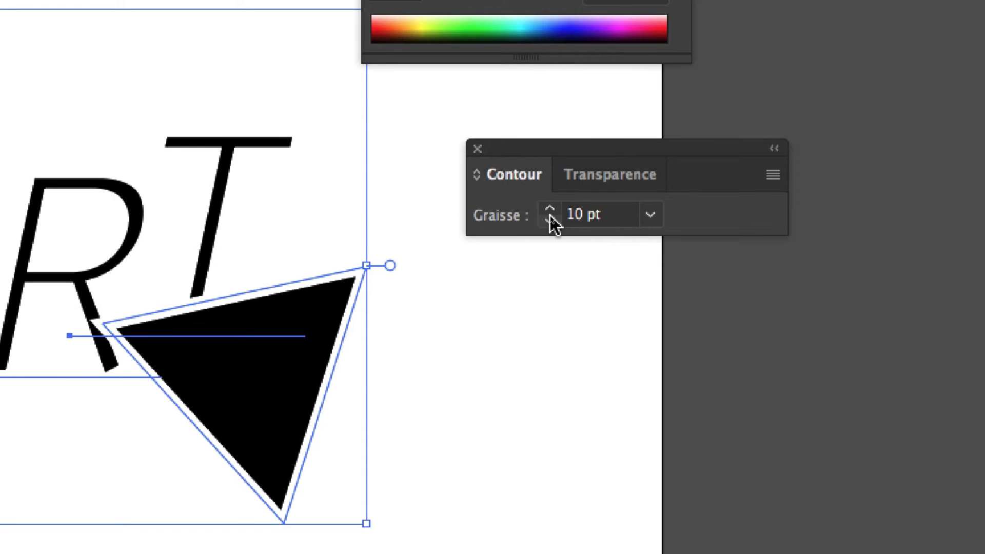
{"action": "left_click", "coordinate": [550, 219]}
{"action": "left_click", "coordinate": [550, 220]}
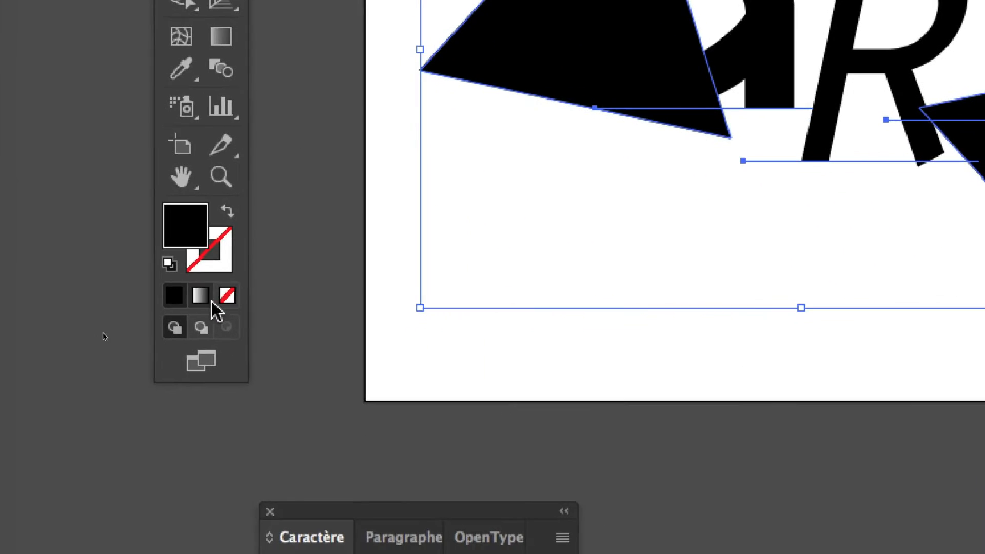
Strip the fill and stroke from the selected letters and triangles, and move the Couleur and Contour palettes out of the way.
{"action": "left_click", "coordinate": [227, 297]}
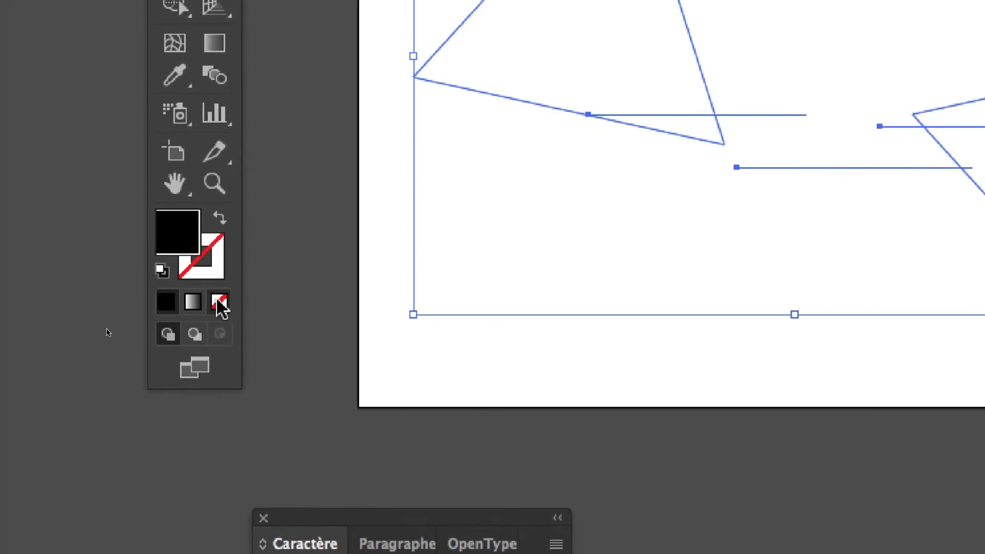
{"action": "left_click", "coordinate": [341, 131]}
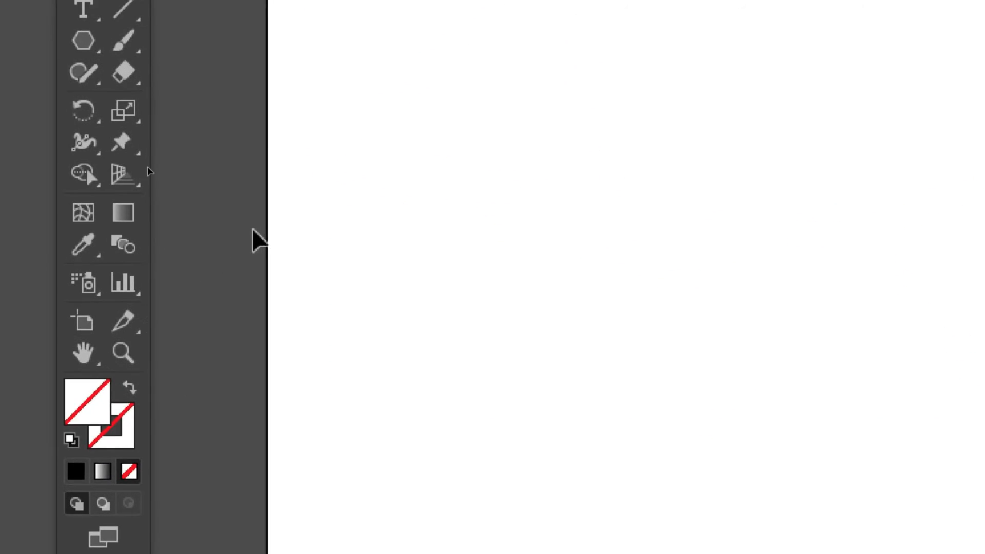
{"action": "left_click_drag", "start_coordinate": [252, 226], "coordinate": [510, 295]}
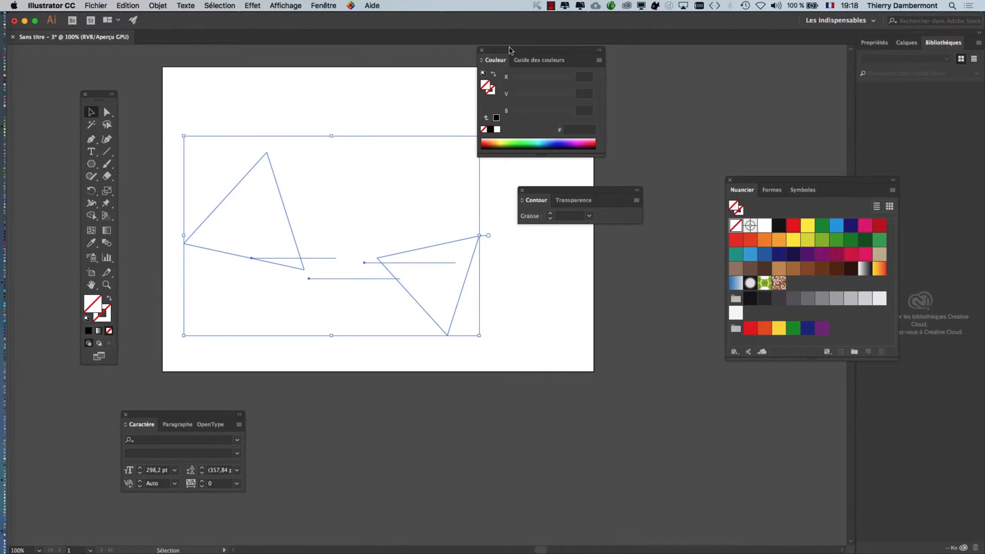
{"action": "left_click_drag", "start_coordinate": [511, 50], "coordinate": [735, 62]}
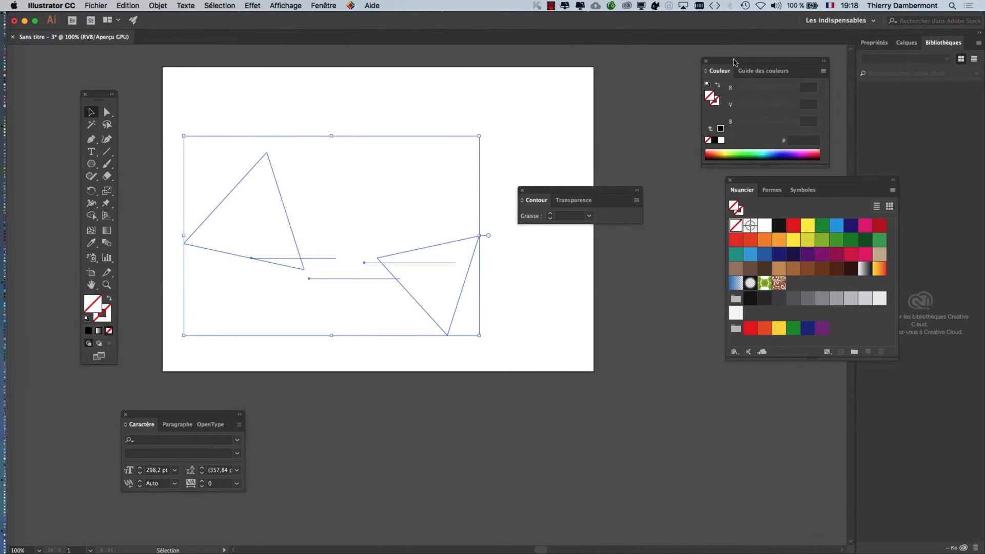
{"action": "left_click_drag", "start_coordinate": [547, 193], "coordinate": [586, 101]}
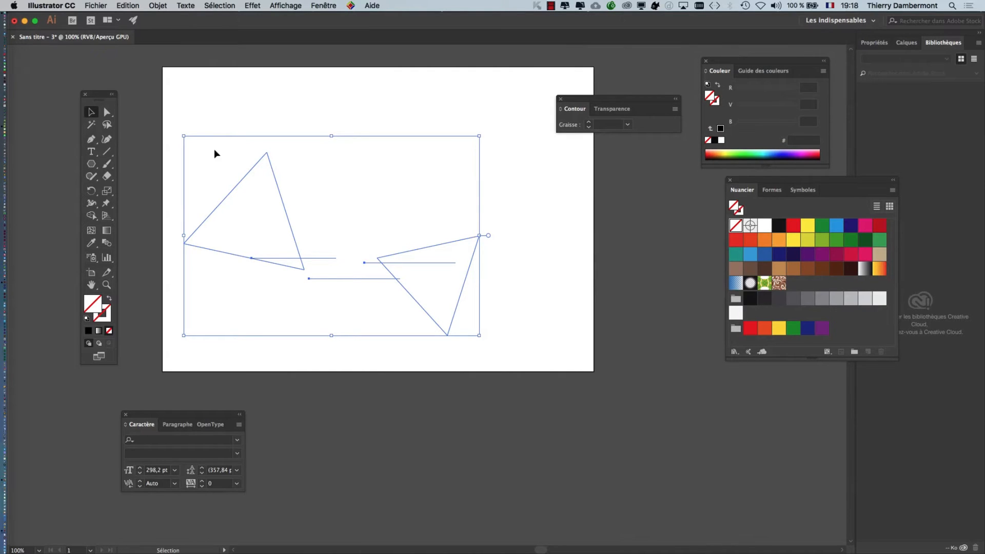
Reselect all the letters and triangles, show their Aspect attributes and place that palette beside the artwork.
{"action": "left_click_drag", "start_coordinate": [138, 103], "coordinate": [577, 394]}
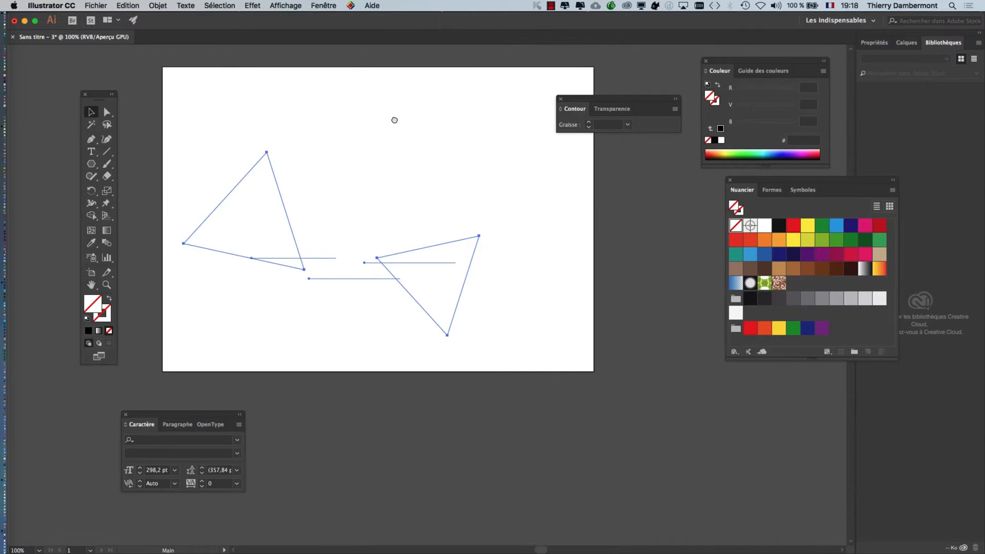
{"action": "left_click_drag", "start_coordinate": [393, 119], "coordinate": [352, 95]}
{"action": "left_click", "coordinate": [324, 6]}
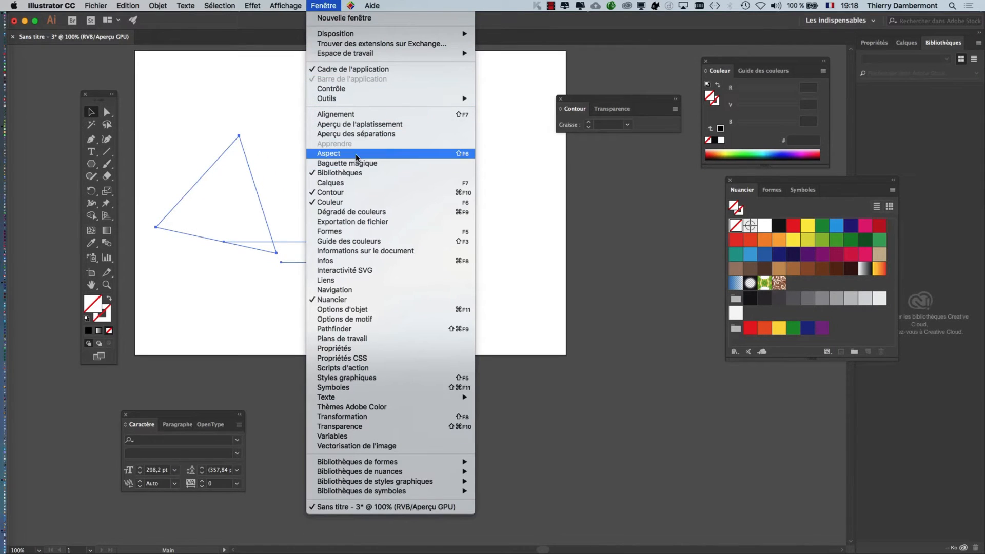
{"action": "left_click", "coordinate": [354, 153]}
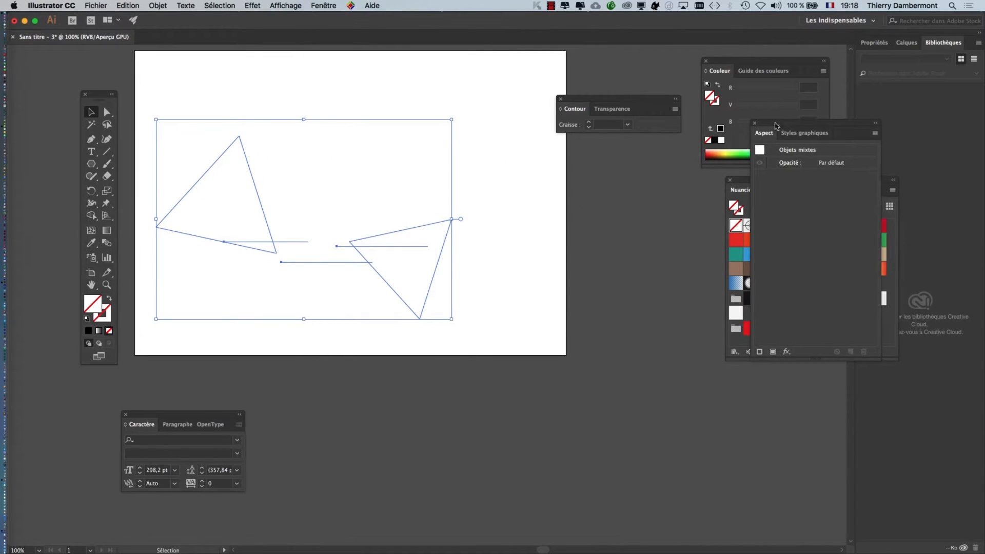
{"action": "left_click_drag", "start_coordinate": [787, 132], "coordinate": [535, 191]}
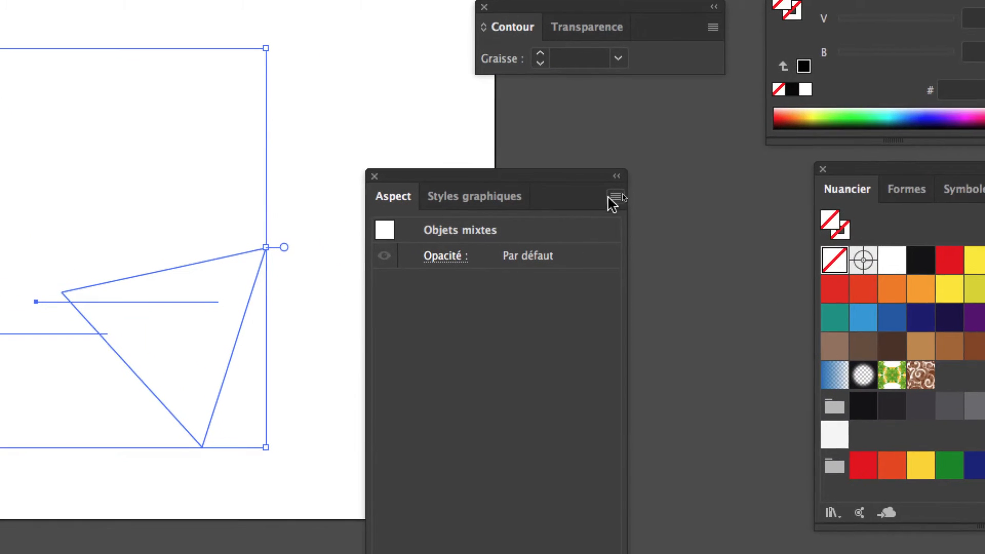
Add a new black fill and an empty stroke to the appearance of the selected letters and triangles.
{"action": "left_click", "coordinate": [626, 194]}
{"action": "left_click", "coordinate": [621, 200]}
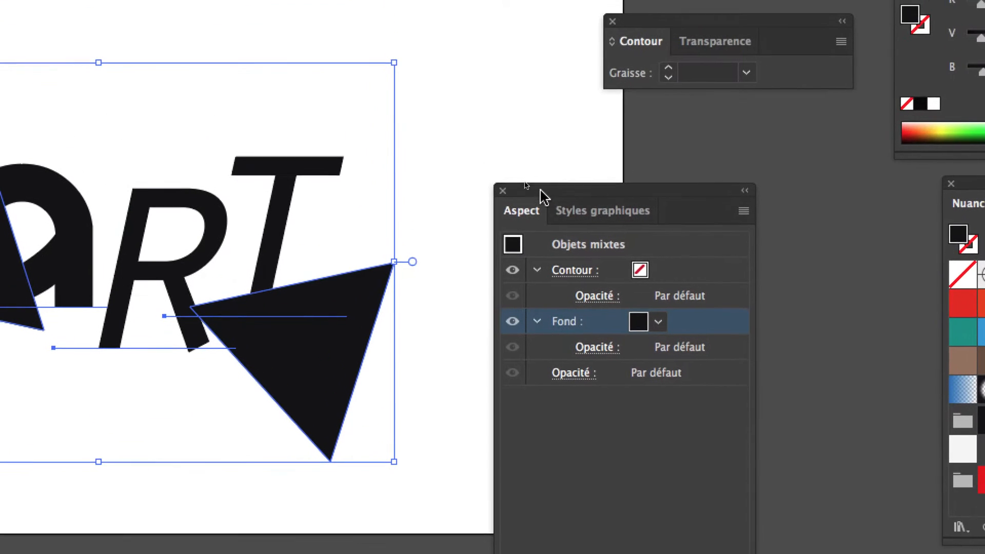
{"action": "left_click_drag", "start_coordinate": [512, 114], "coordinate": [447, 82]}
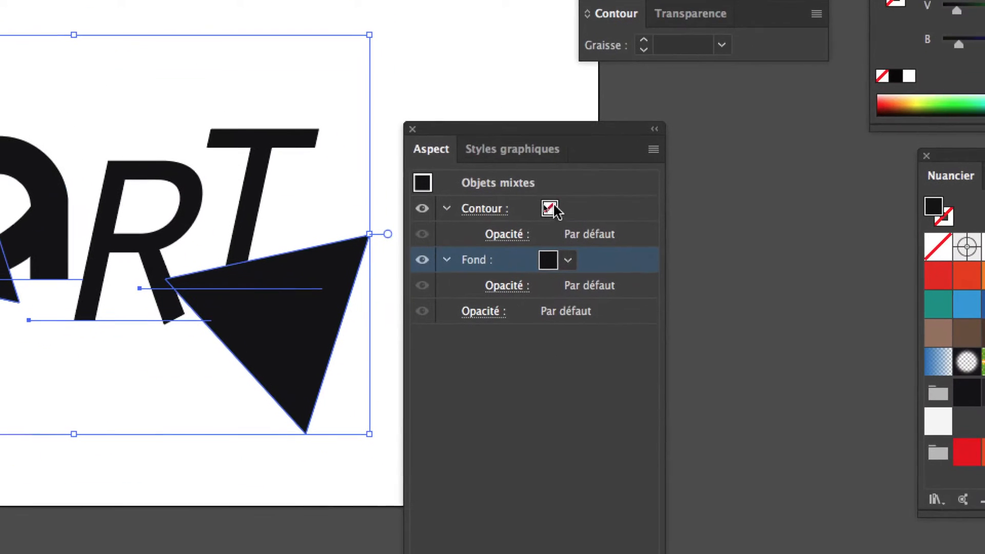
Colour the stroke in the objects' appearance white and raise its weight to 10 pt.
{"action": "left_click", "coordinate": [554, 207]}
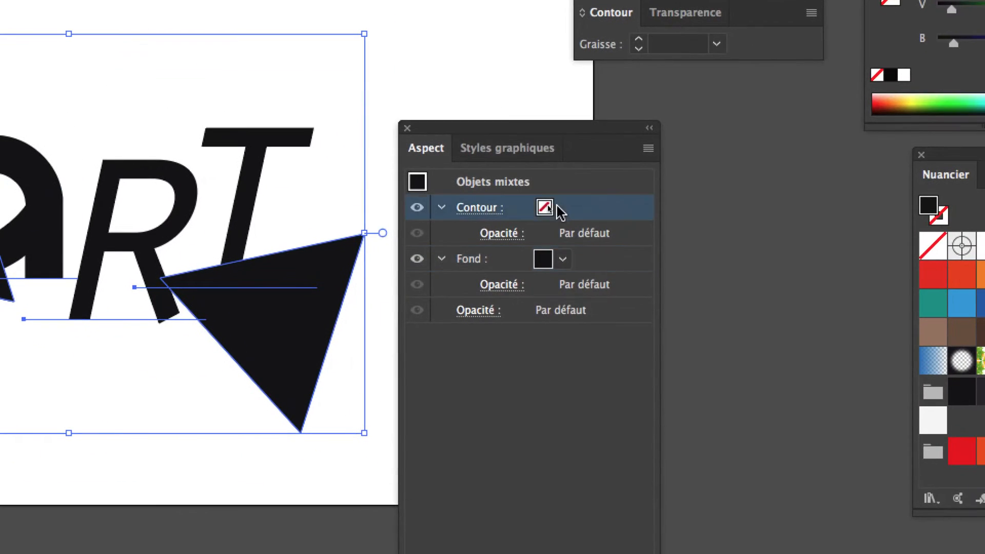
{"action": "left_click", "coordinate": [550, 208]}
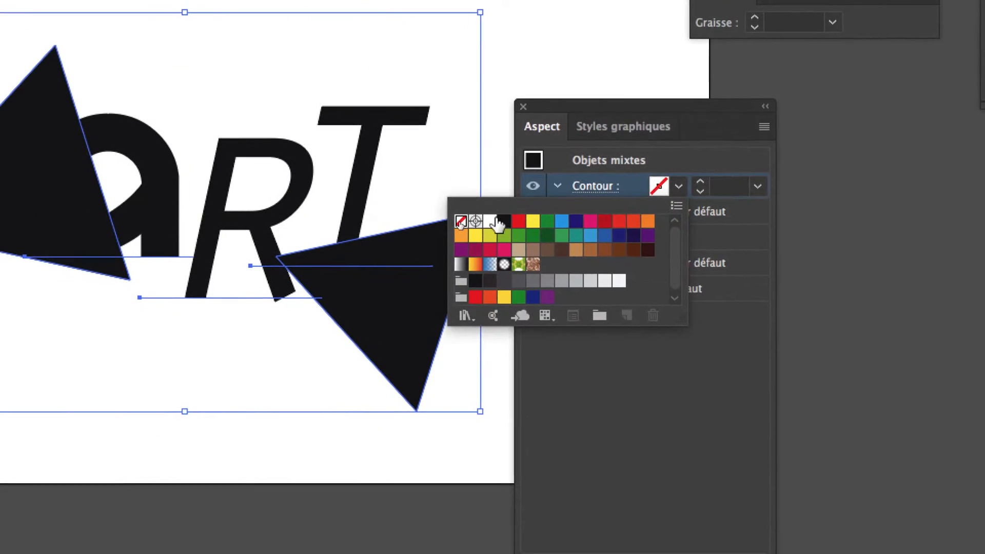
{"action": "left_click", "coordinate": [494, 221]}
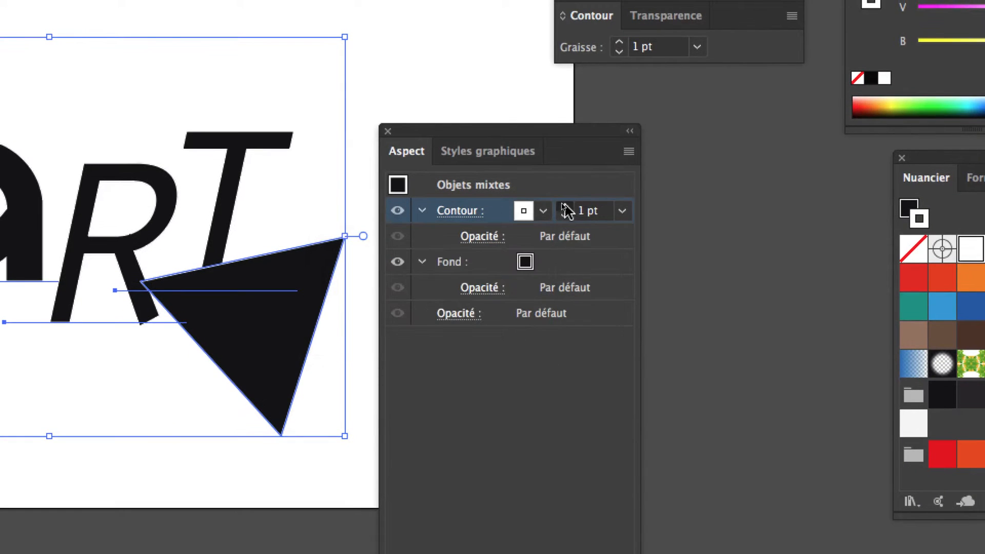
{"action": "left_click", "coordinate": [566, 207]}
{"action": "left_click", "coordinate": [566, 208]}
{"action": "left_click", "coordinate": [565, 207]}
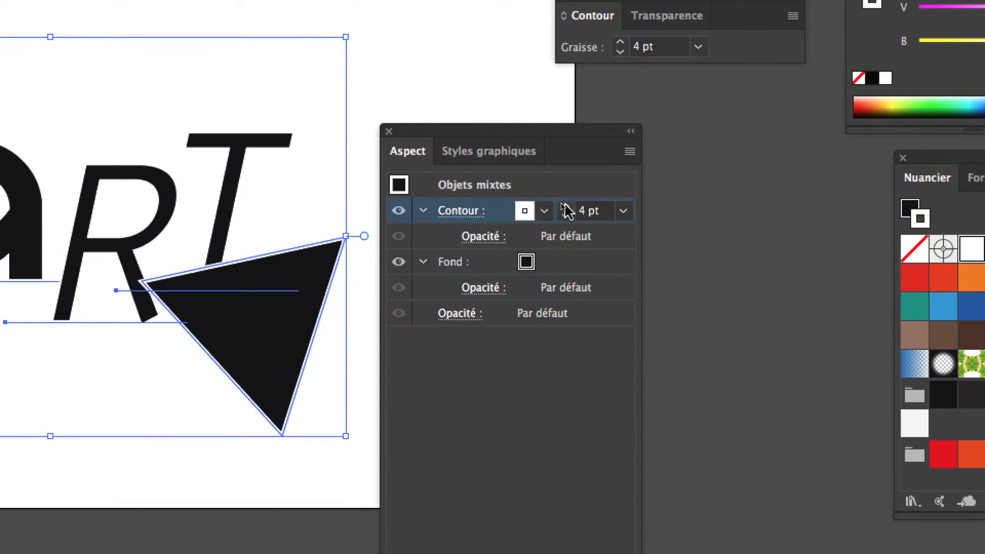
{"action": "left_click", "coordinate": [565, 208]}
{"action": "left_click", "coordinate": [565, 208]}
{"action": "left_click", "coordinate": [565, 207]}
{"action": "left_click", "coordinate": [566, 208]}
{"action": "left_click", "coordinate": [565, 208]}
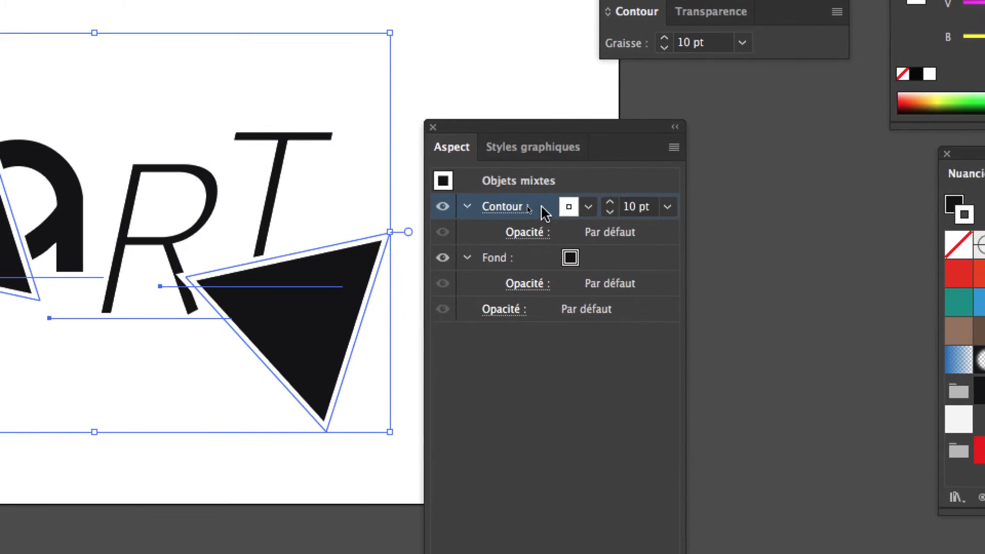
Place the white stroke beneath the black fill in the appearance order and increase its weight to 20 pt.
{"action": "left_click_drag", "start_coordinate": [543, 213], "coordinate": [538, 246]}
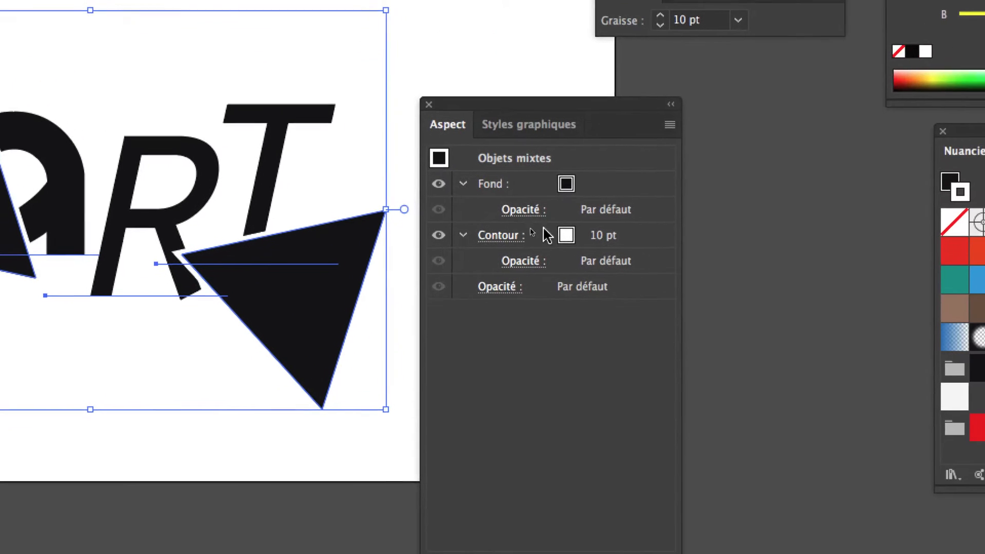
{"action": "left_click", "coordinate": [563, 237]}
{"action": "left_click", "coordinate": [577, 226]}
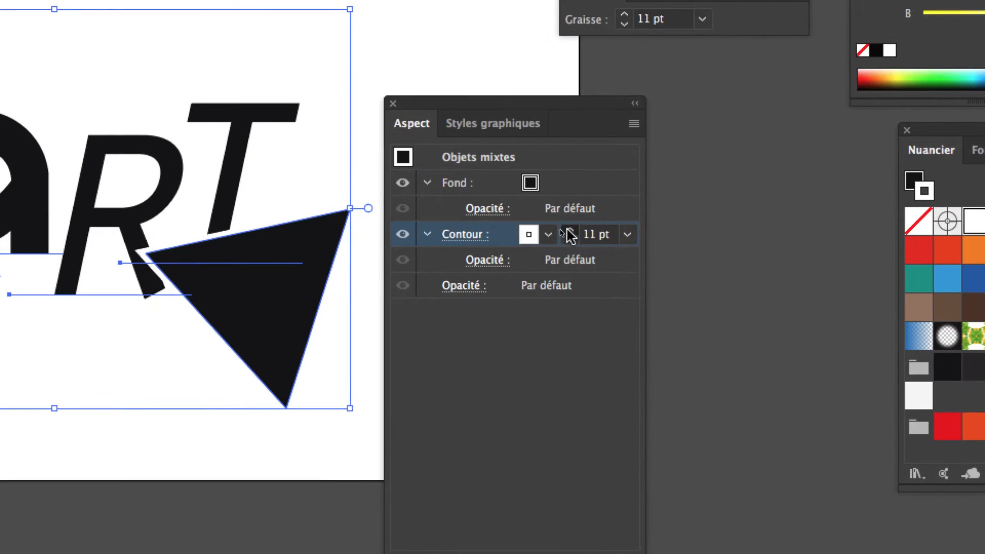
{"action": "left_click", "coordinate": [567, 230]}
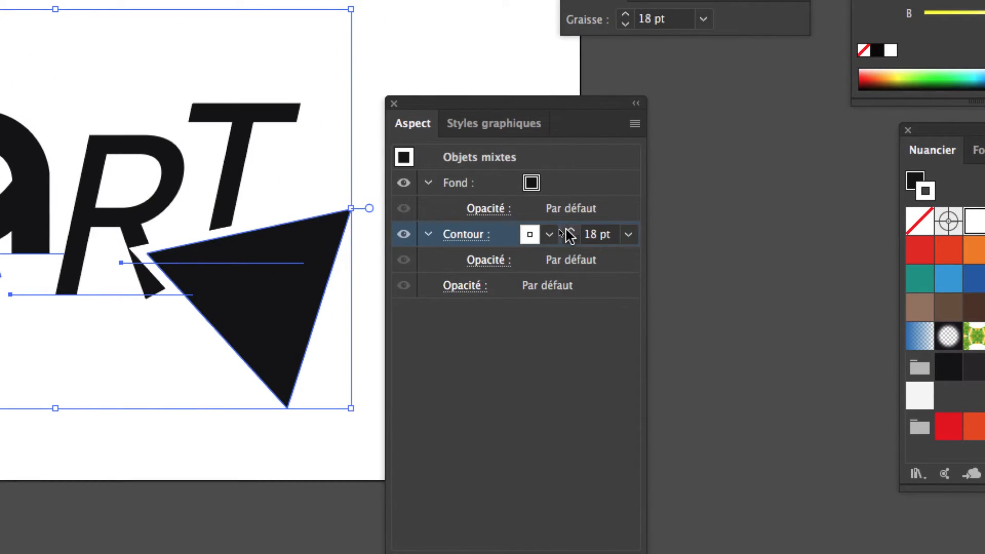
{"action": "left_click", "coordinate": [567, 230]}
{"action": "left_click", "coordinate": [567, 230]}
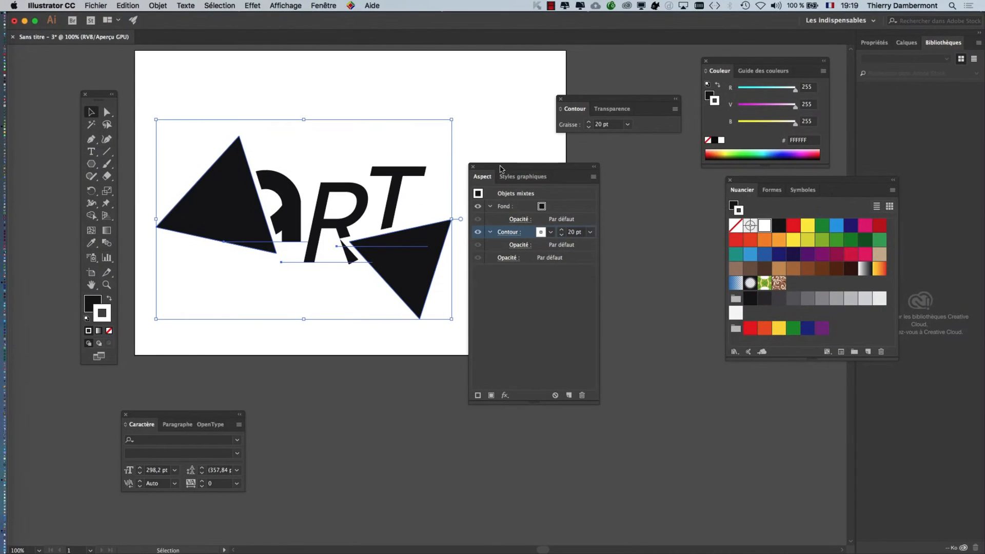
Move the Aspect palette off the artboard and deselect the letters and triangles.
{"action": "left_click_drag", "start_coordinate": [500, 100], "coordinate": [710, 157]}
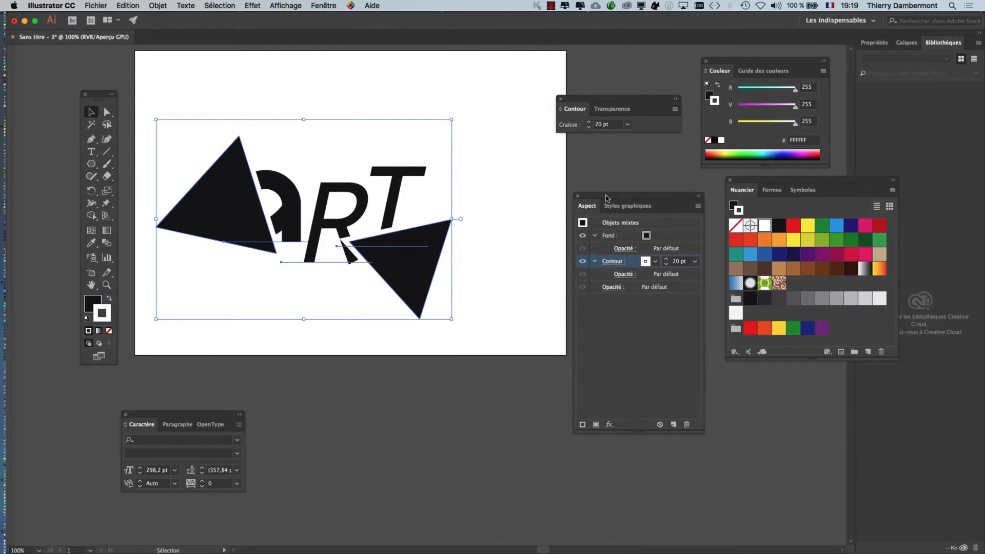
{"action": "left_click_drag", "start_coordinate": [606, 196], "coordinate": [609, 197]}
{"action": "left_click", "coordinate": [522, 267]}
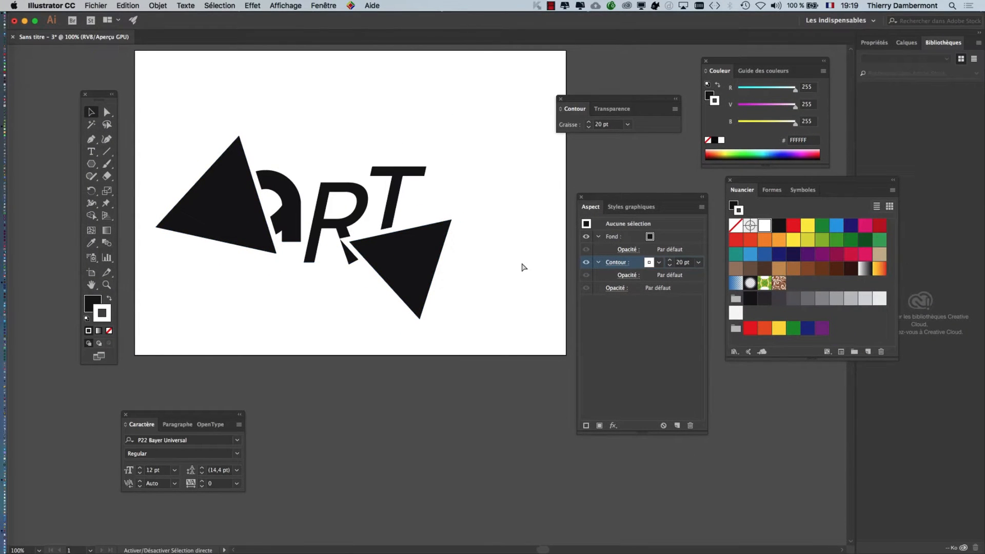
{"action": "left_click", "coordinate": [95, 5]}
{"action": "left_click", "coordinate": [96, 6]}
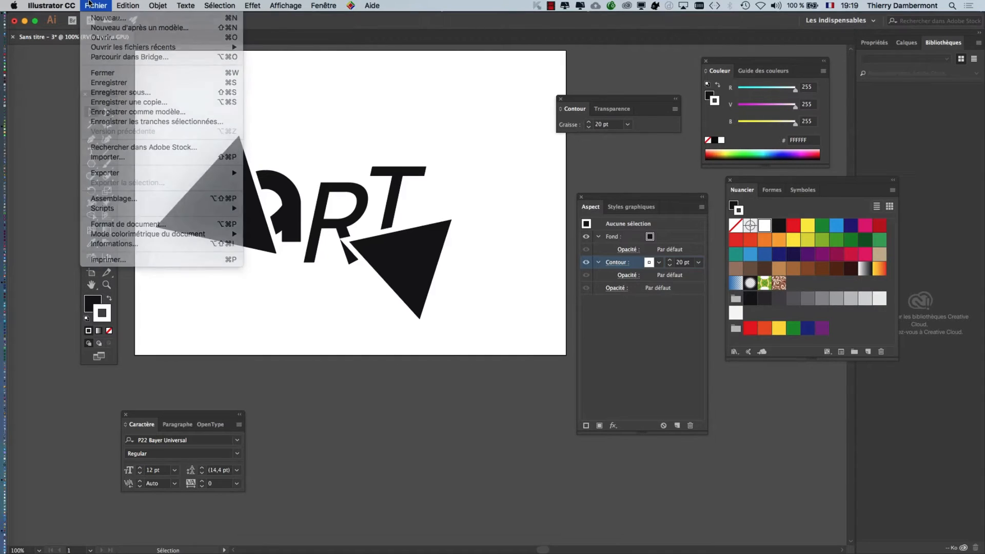
{"action": "key", "text": "super+Tab"}
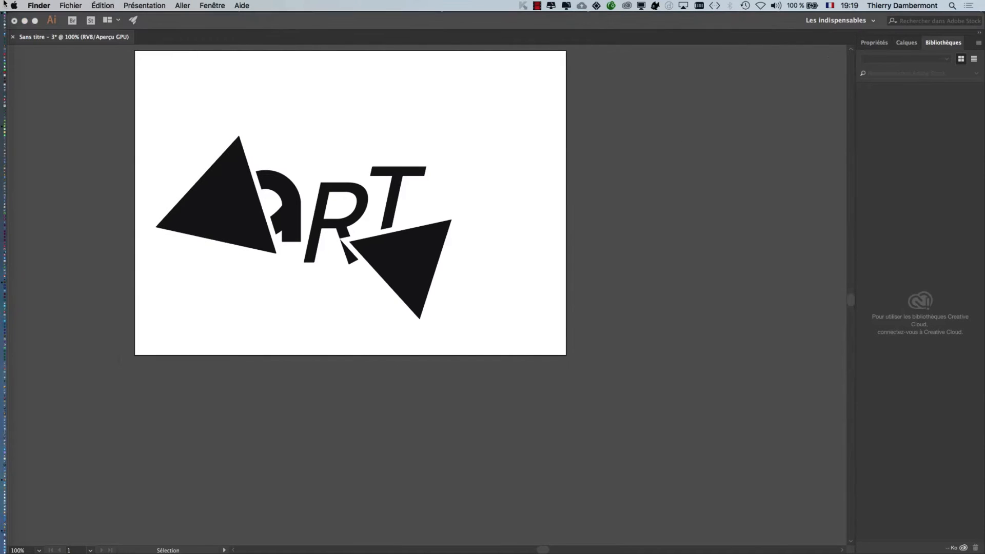
{"action": "left_click", "coordinate": [70, 5]}
{"action": "left_click", "coordinate": [354, 165]}
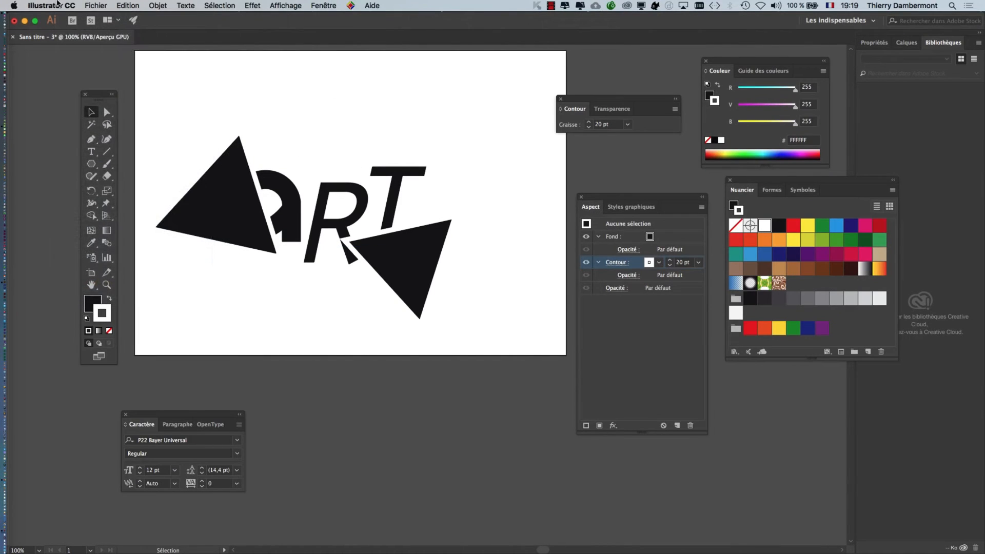
Save the document as EXO-02 in the 2e cours folder, in Adobe Illustrator format with Illustrator CC version options.
{"action": "left_click", "coordinate": [95, 5]}
{"action": "left_click", "coordinate": [114, 93]}
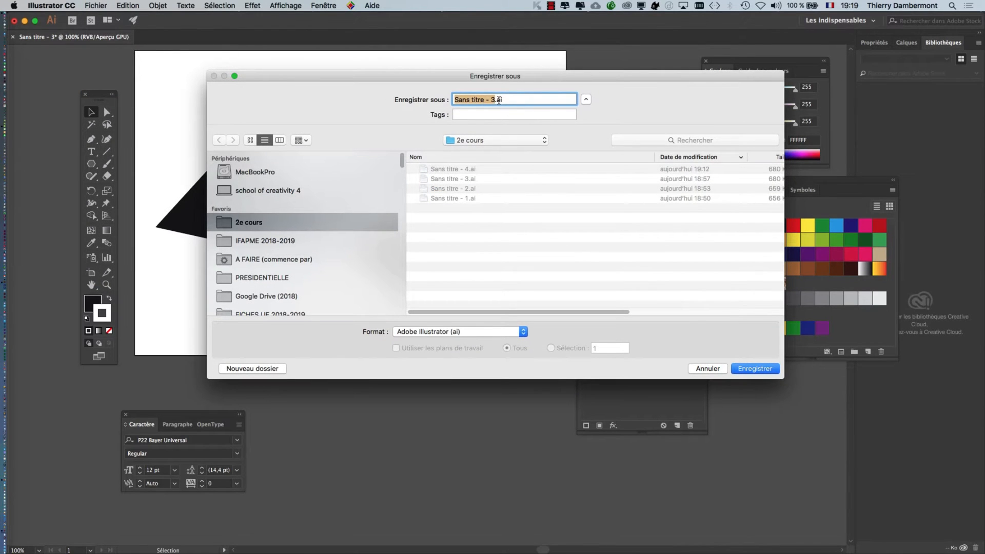
{"action": "type", "text": "EXO-02"}
{"action": "left_click", "coordinate": [767, 370]}
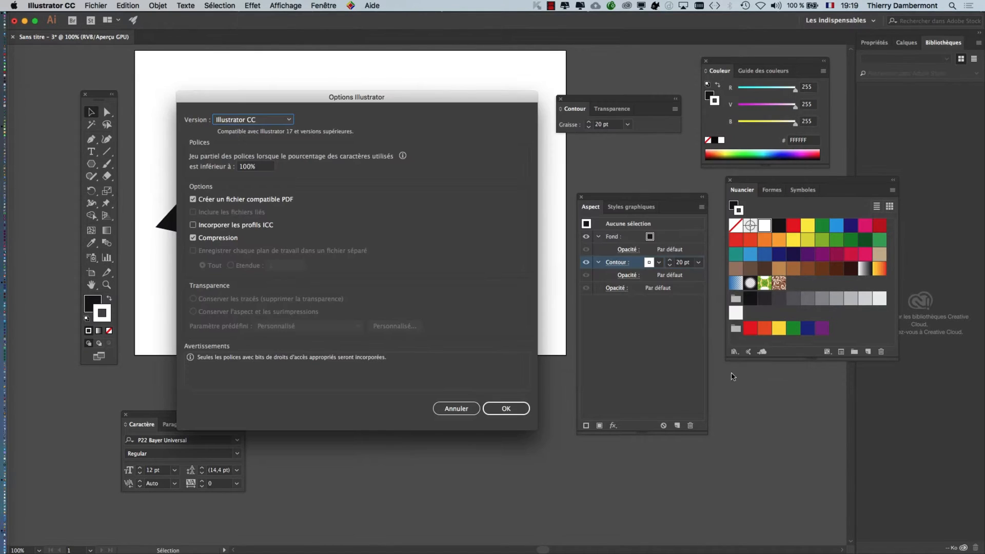
{"action": "left_click", "coordinate": [519, 411]}
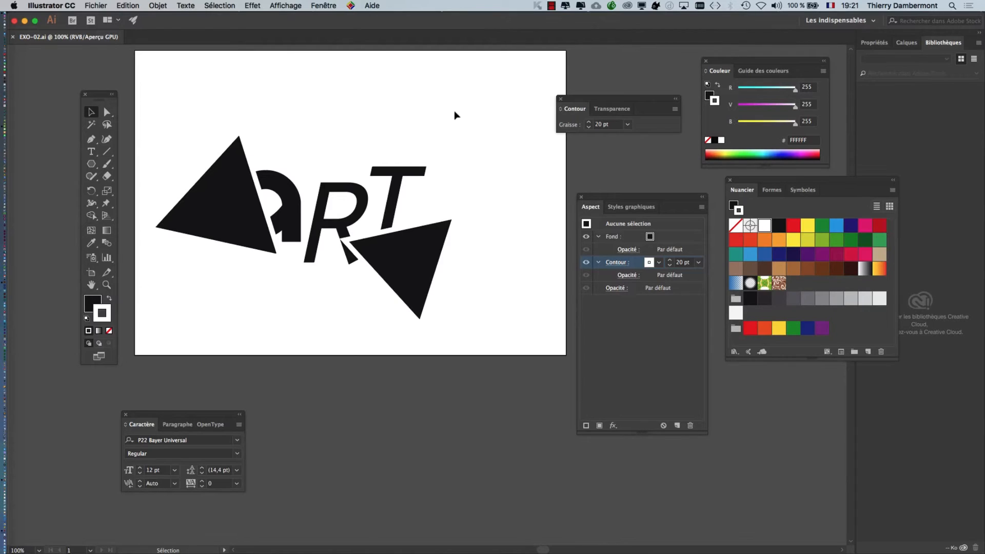
Move the Contour and Aspect palettes below the artboard area, then show the layers in a floating palette beside the artwork.
{"action": "left_click_drag", "start_coordinate": [616, 99], "coordinate": [332, 416]}
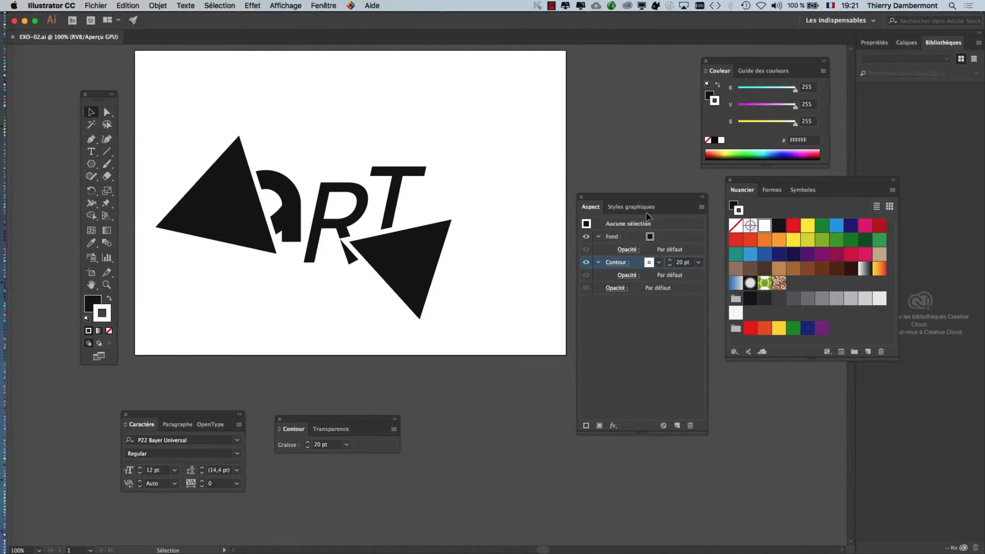
{"action": "left_click_drag", "start_coordinate": [640, 198], "coordinate": [770, 447]}
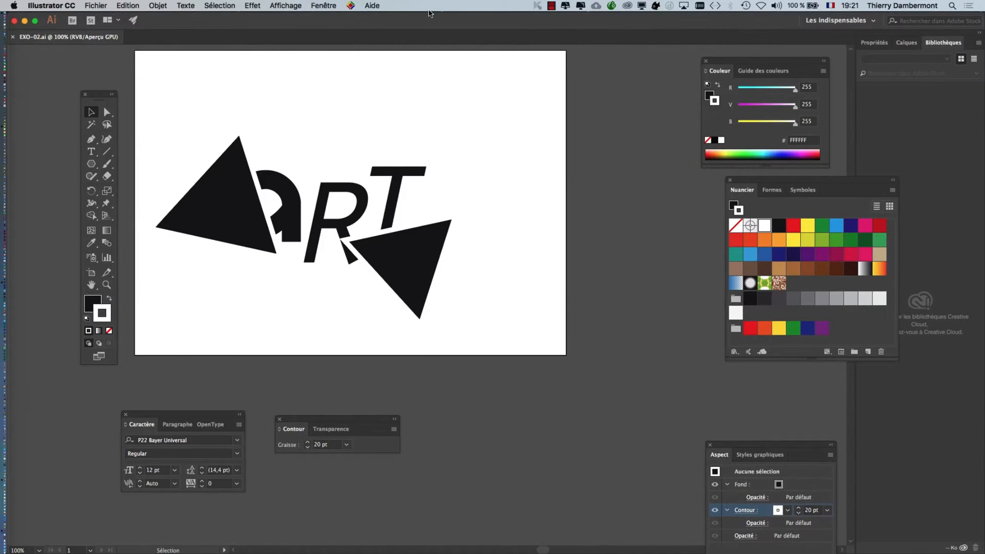
{"action": "left_click", "coordinate": [324, 5]}
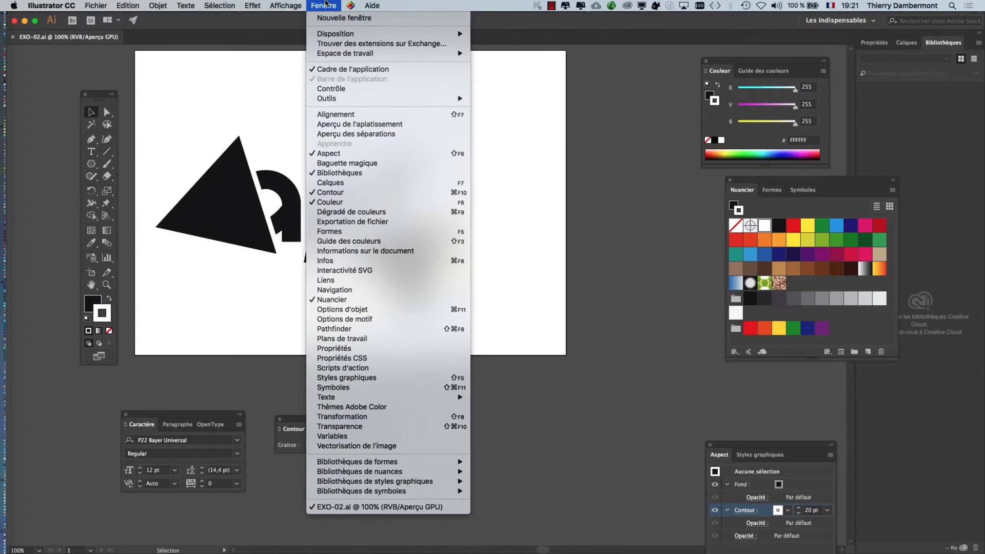
{"action": "left_click", "coordinate": [330, 183]}
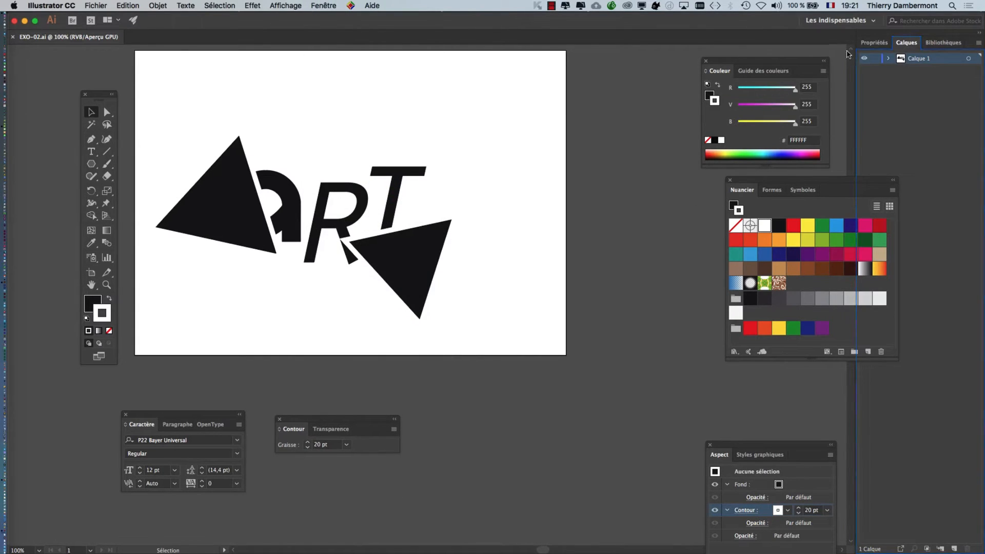
{"action": "left_click_drag", "start_coordinate": [906, 42], "coordinate": [495, 77]}
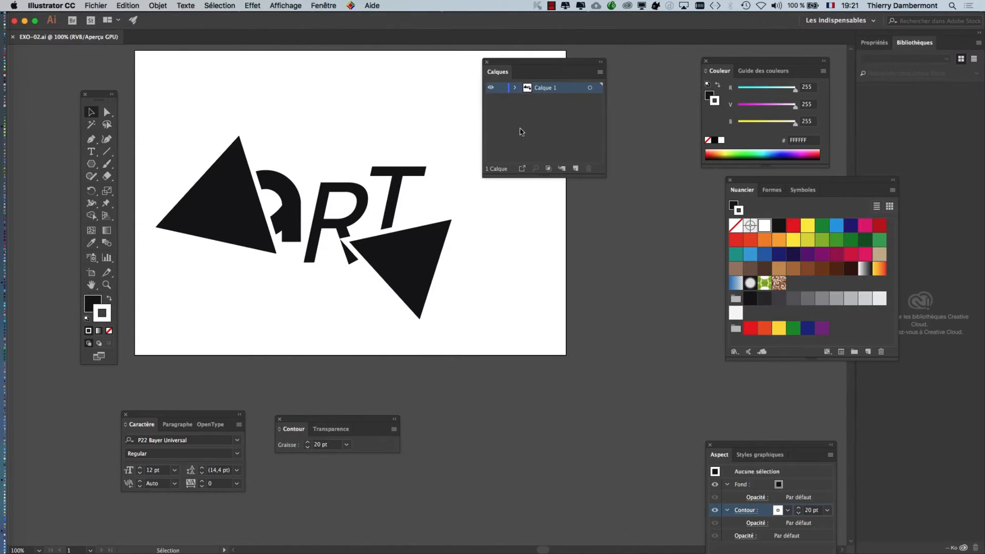
Enlarge the Calques palette, move it lower beside the artwork, and expand Calque 1 to list its objects.
{"action": "left_click_drag", "start_coordinate": [603, 175], "coordinate": [635, 192]}
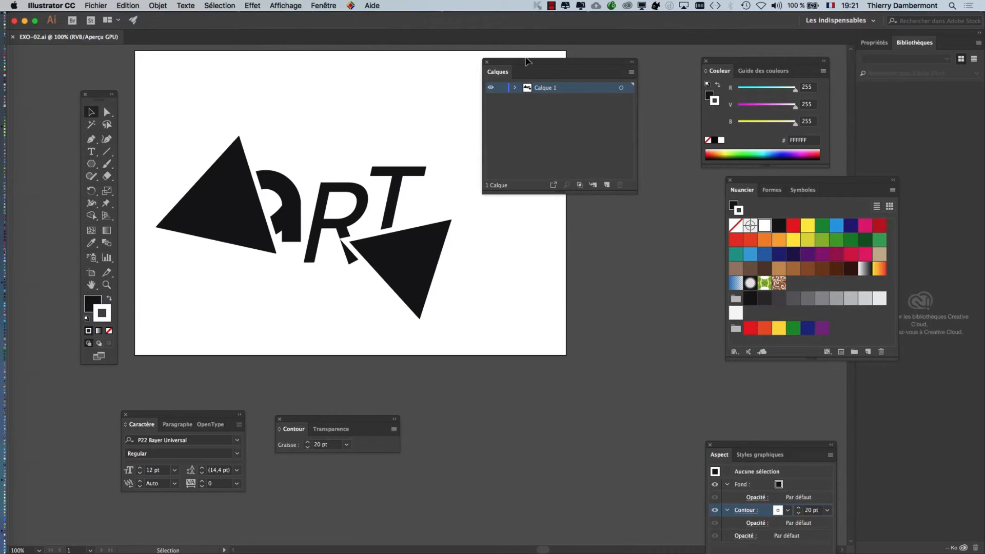
{"action": "left_click_drag", "start_coordinate": [535, 65], "coordinate": [546, 138]}
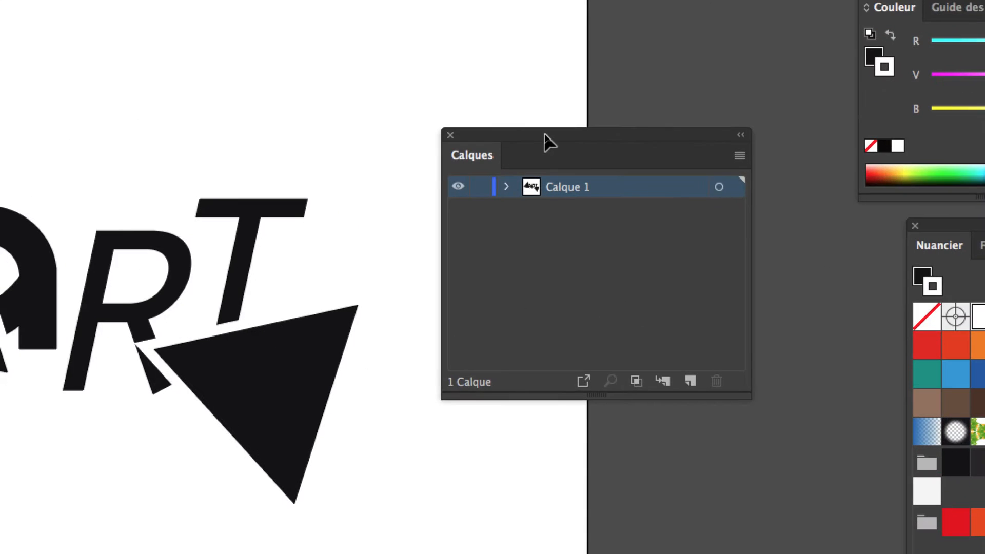
{"action": "left_click", "coordinate": [519, 159]}
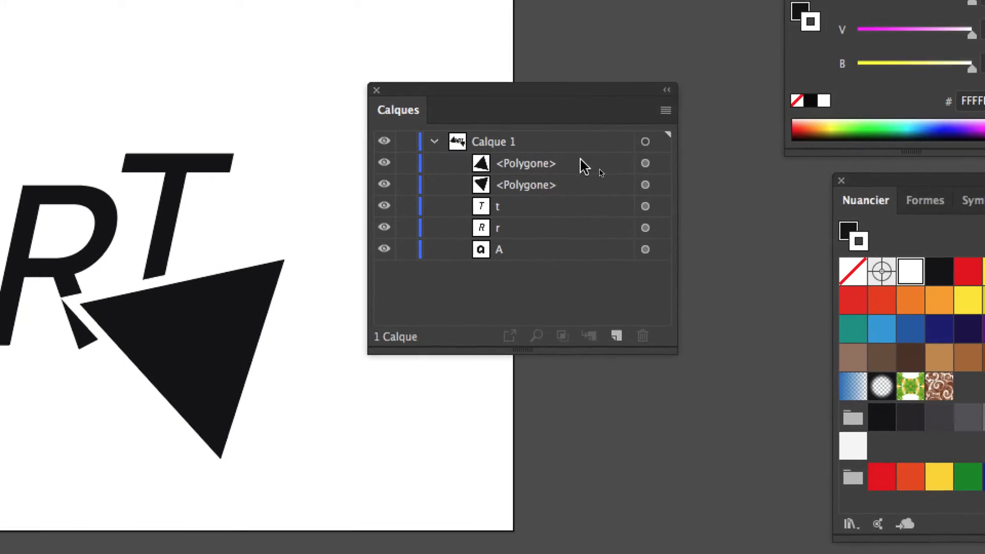
Reorder the objects in Calque 1 so both triangles sit beneath the letters t, r and A.
{"action": "left_click", "coordinate": [673, 165]}
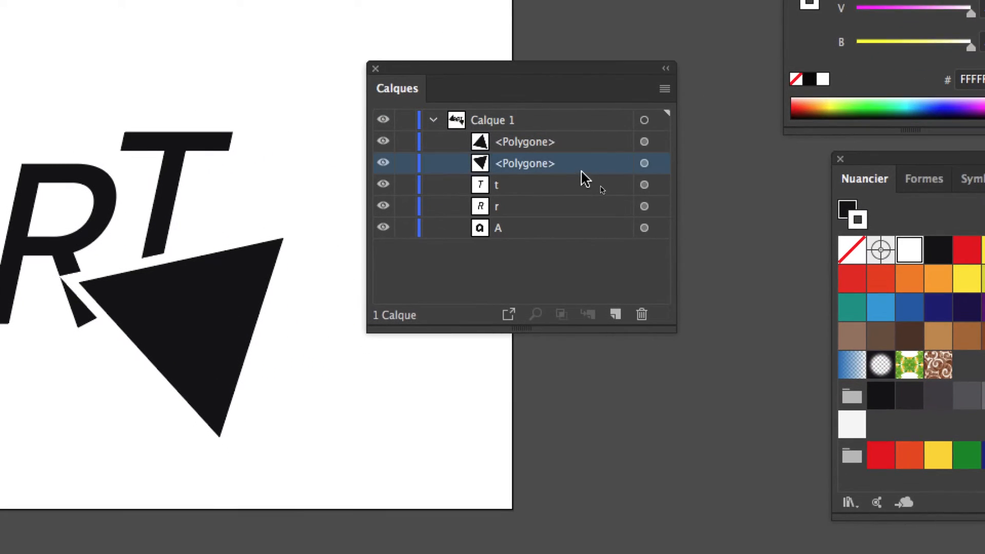
{"action": "left_click_drag", "start_coordinate": [582, 168], "coordinate": [578, 246]}
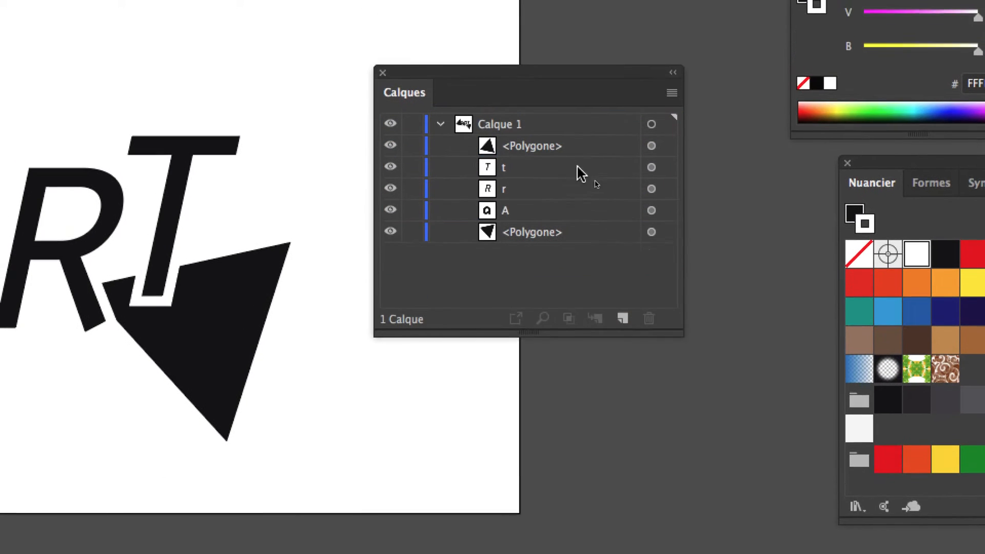
{"action": "left_click", "coordinate": [572, 147]}
{"action": "left_click_drag", "start_coordinate": [579, 164], "coordinate": [582, 236]}
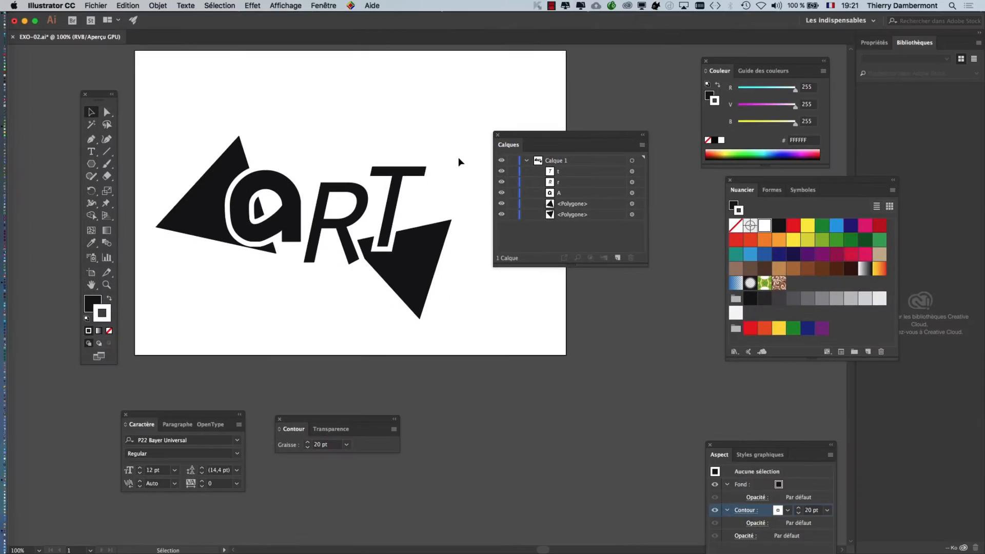
Move the Calques palette off the artboard so it is clear of the artwork.
{"action": "left_click_drag", "start_coordinate": [576, 137], "coordinate": [644, 128]}
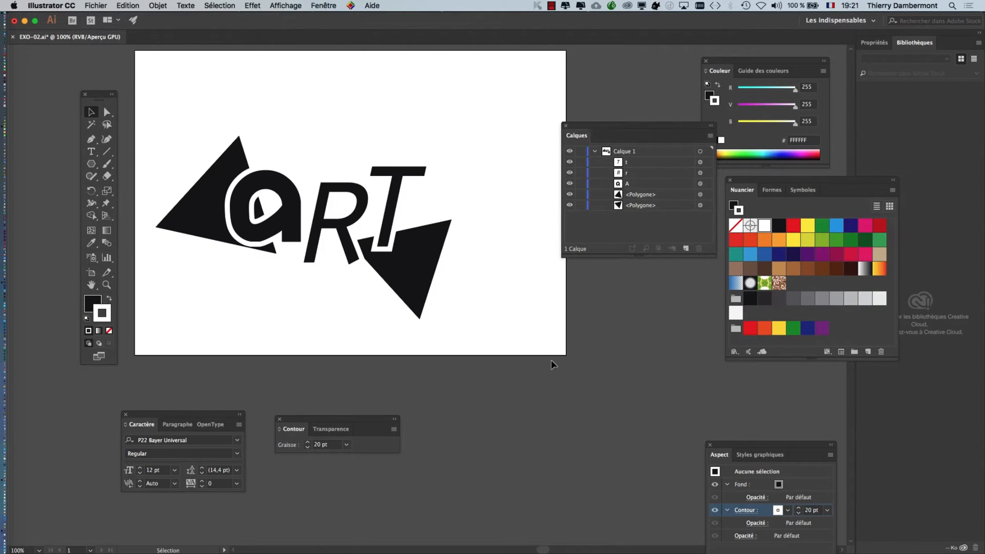
{"action": "left_click_drag", "start_coordinate": [336, 266], "coordinate": [360, 260]}
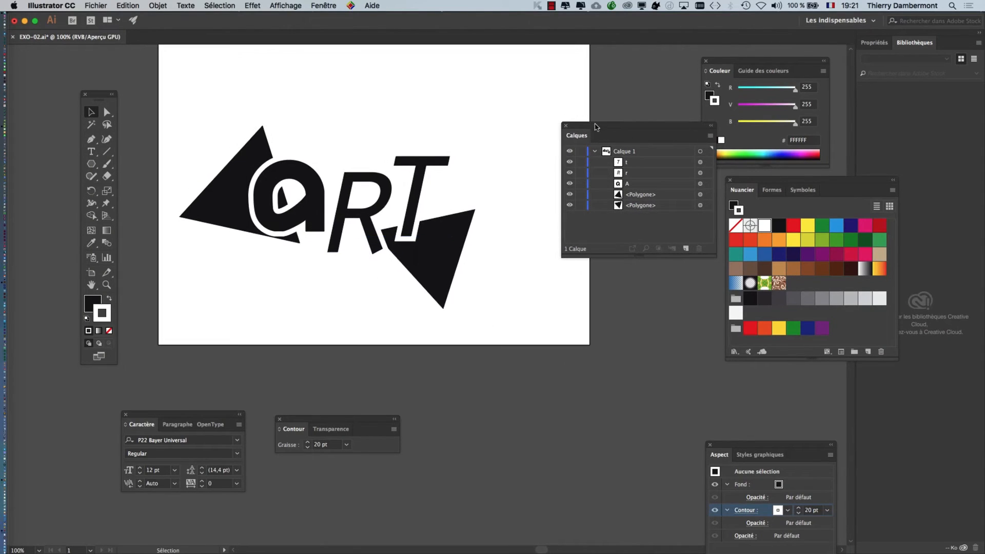
{"action": "left_click_drag", "start_coordinate": [597, 125], "coordinate": [625, 142]}
{"action": "left_click", "coordinate": [441, 273]}
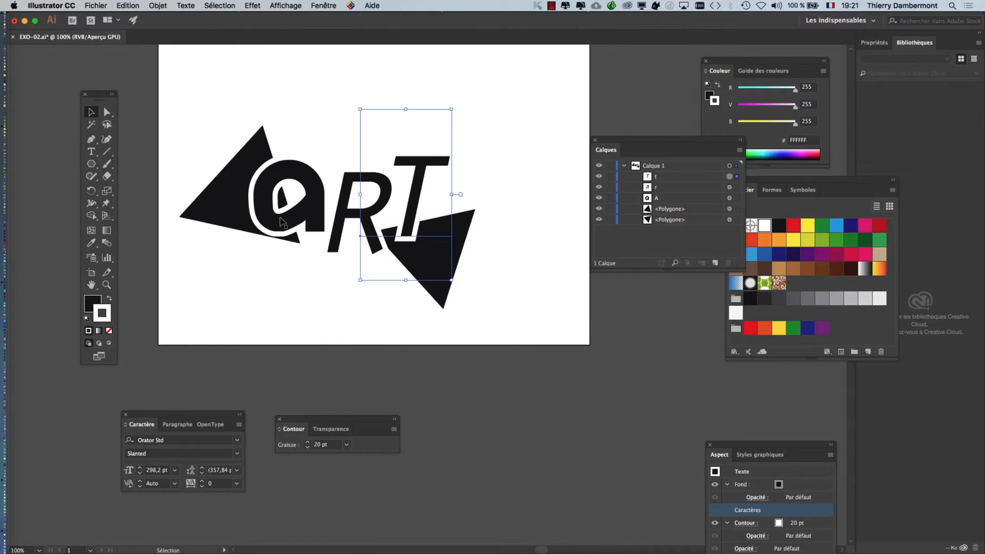
{"action": "left_click", "coordinate": [235, 202]}
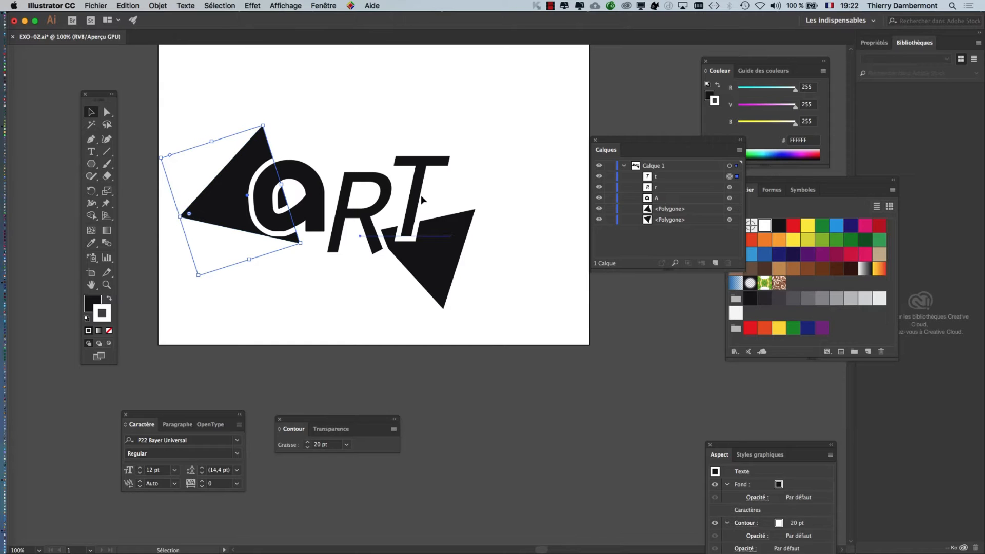
{"action": "left_click", "coordinate": [417, 220]}
{"action": "left_click", "coordinate": [403, 440]}
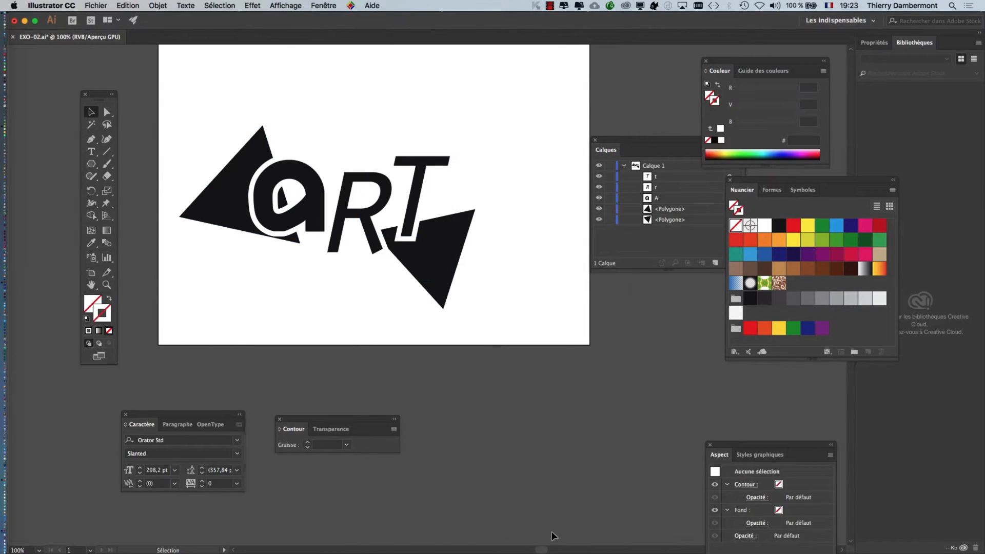
{"action": "left_click", "coordinate": [363, 296]}
Save the document under the new name EXO-03 in the 2e cours folder, in Adobe Illustrator format with Illustrator CC version options.
{"action": "left_click", "coordinate": [96, 5]}
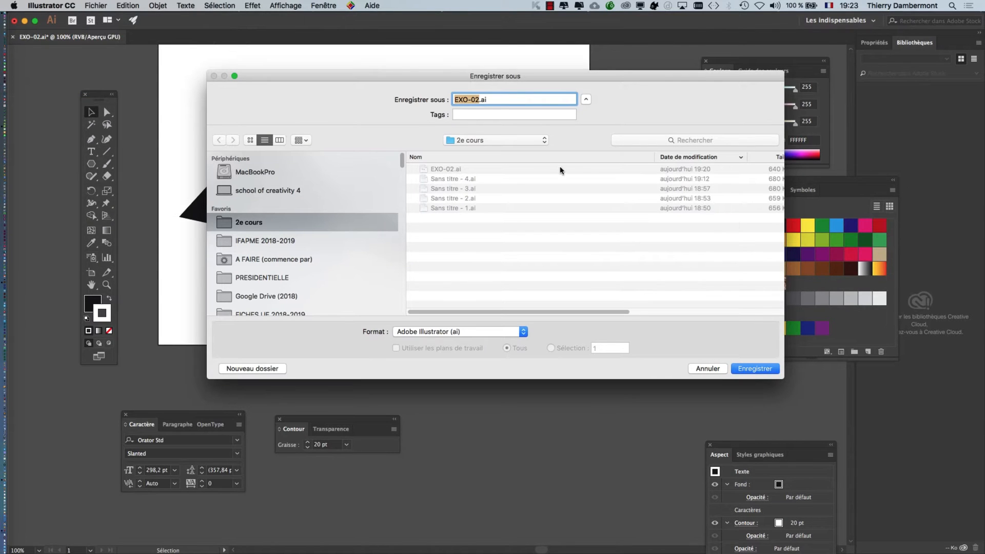
{"action": "left_click", "coordinate": [478, 100]}
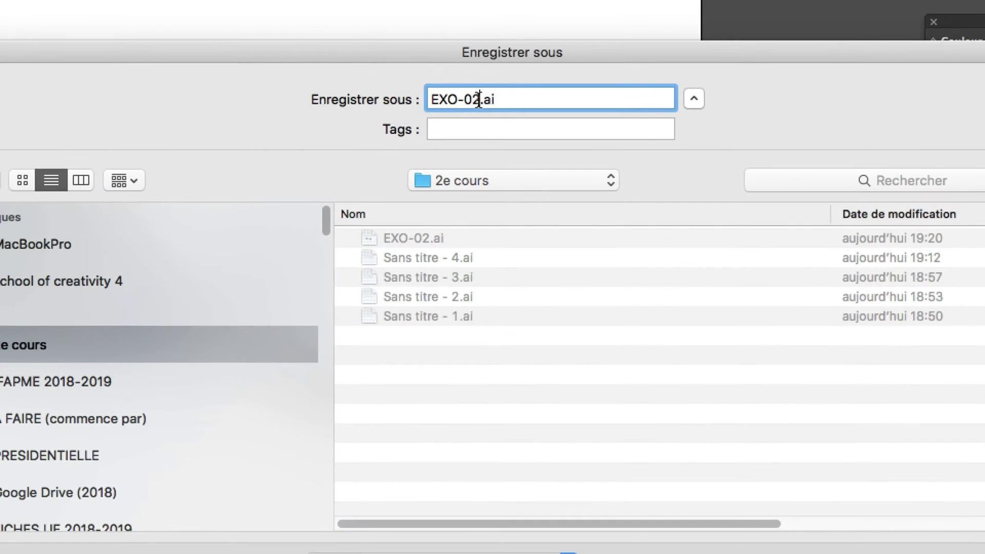
{"action": "key", "text": "BackSpace"}
{"action": "type", "text": "3"}
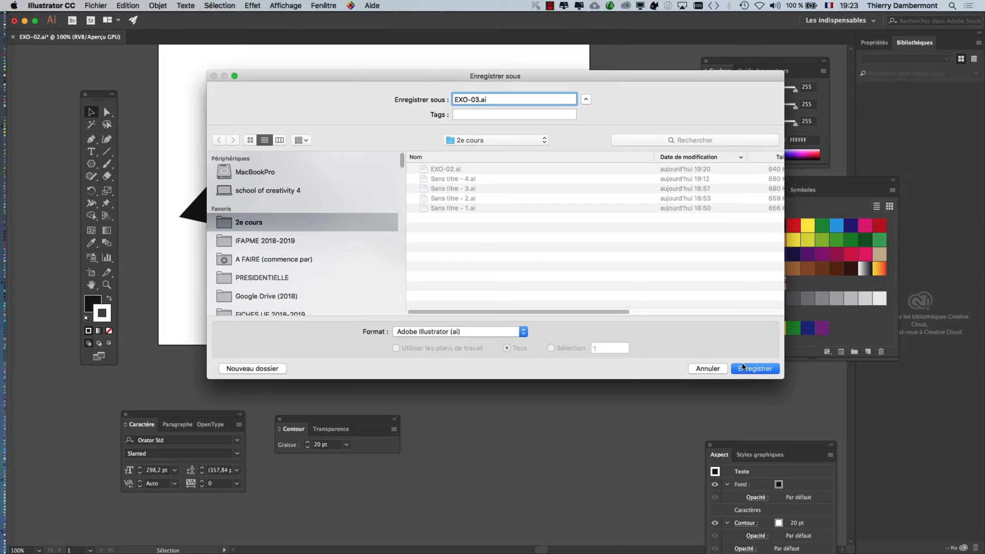
{"action": "left_click", "coordinate": [748, 365]}
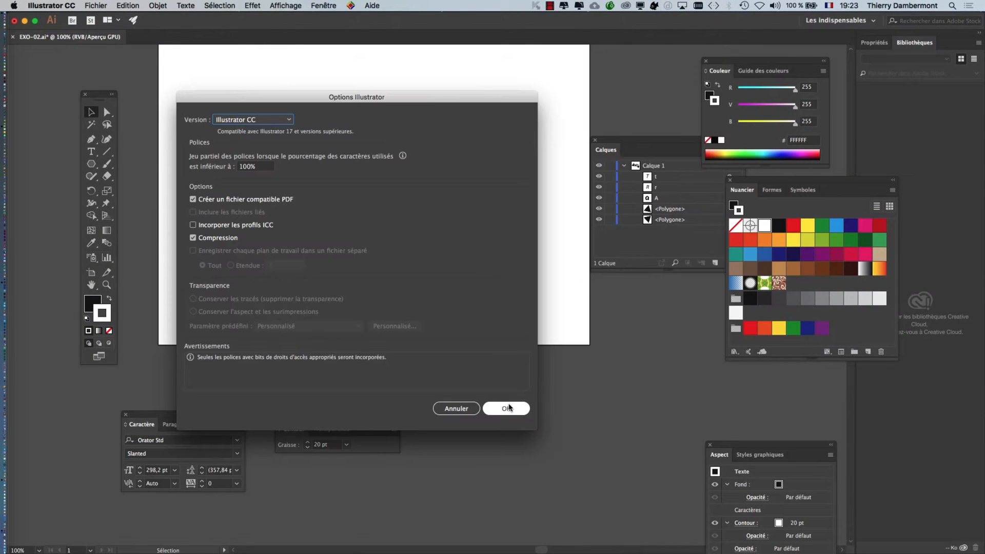
{"action": "key", "text": "Return"}
Save the document again under the name EXO-04 in the 2e cours folder in Adobe Illustrator format, and deselect the letter R.
{"action": "left_click", "coordinate": [96, 5]}
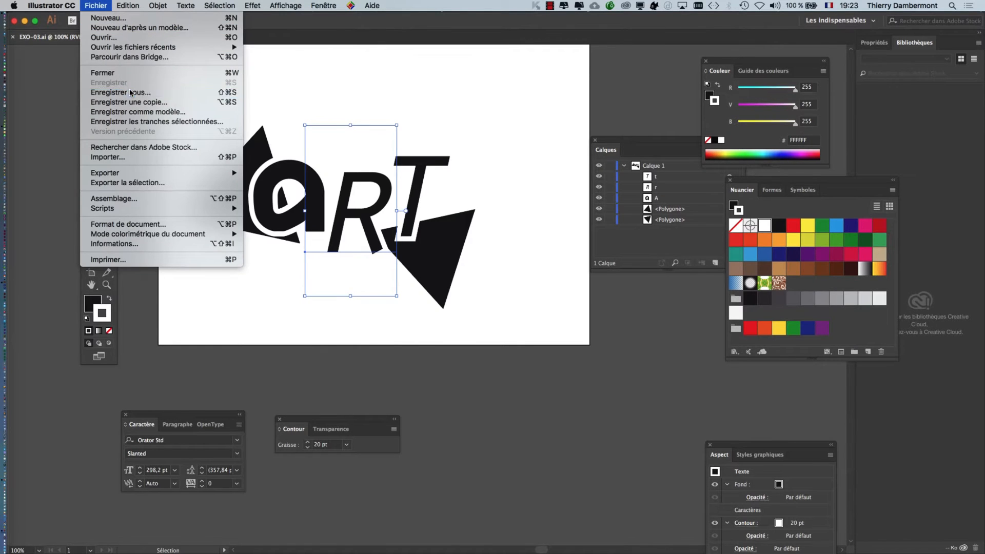
{"action": "left_click", "coordinate": [464, 220]}
{"action": "key", "text": "super+shift+s"}
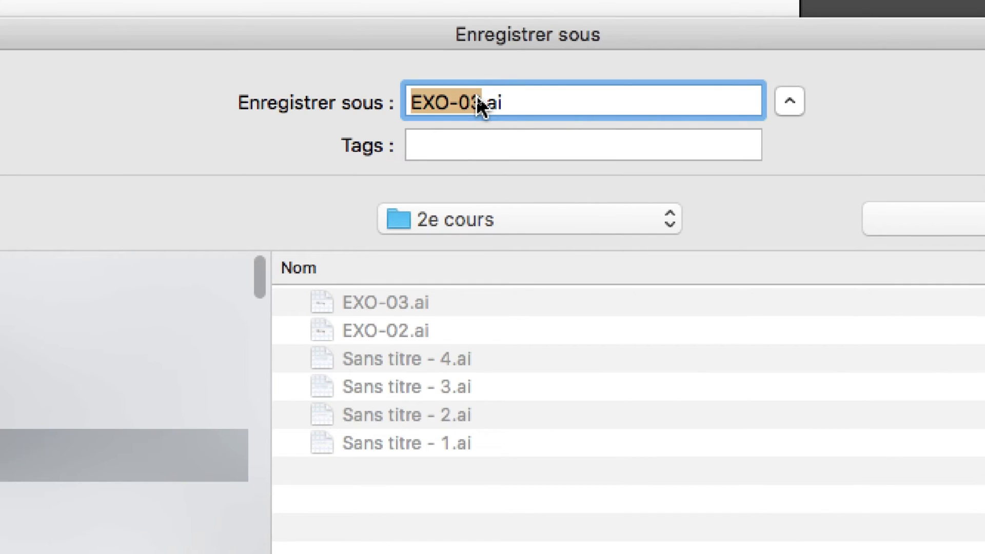
{"action": "left_click", "coordinate": [476, 94]}
{"action": "key", "text": "BackSpace"}
{"action": "type", "text": "4"}
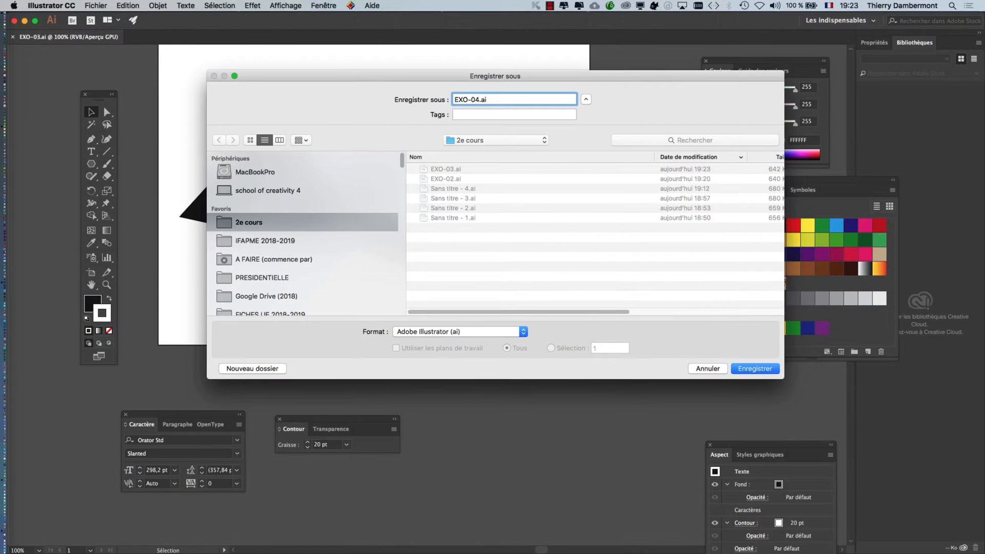
{"action": "key", "text": "Return"}
{"action": "key", "text": "Return"}
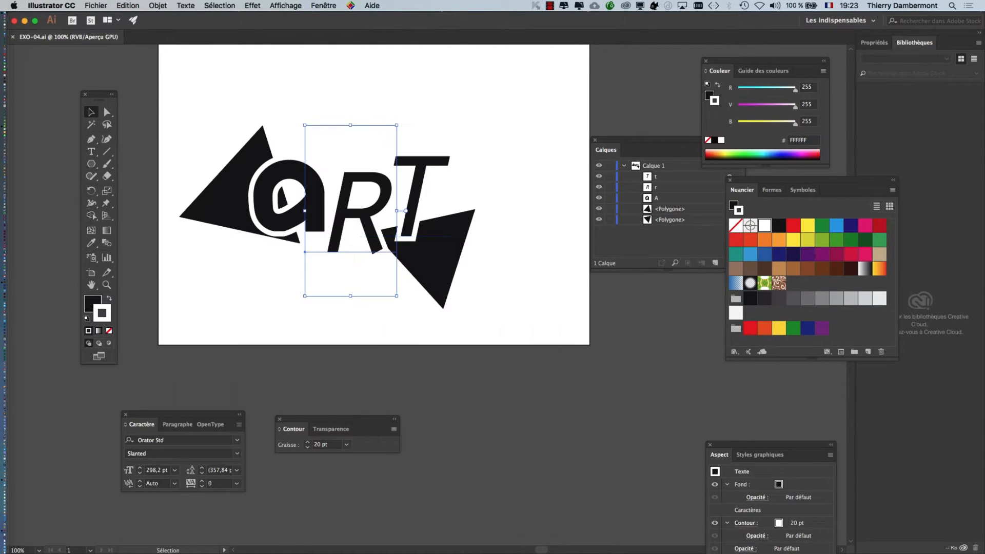
{"action": "key", "text": "super+shift+a"}
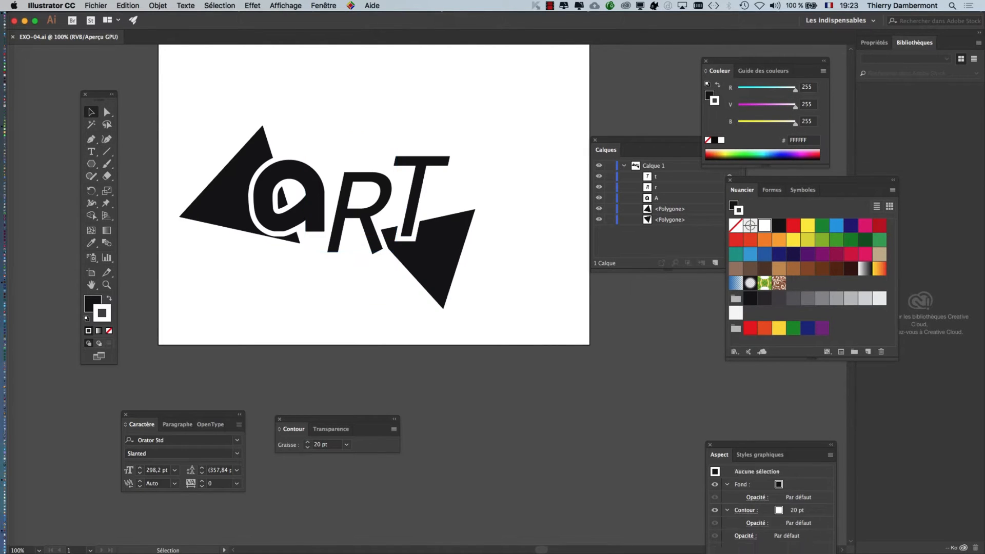
Switch to Adobe InDesign CC 2018 and hide all other applications.
{"action": "mouse_move", "coordinate": [8, 359]}
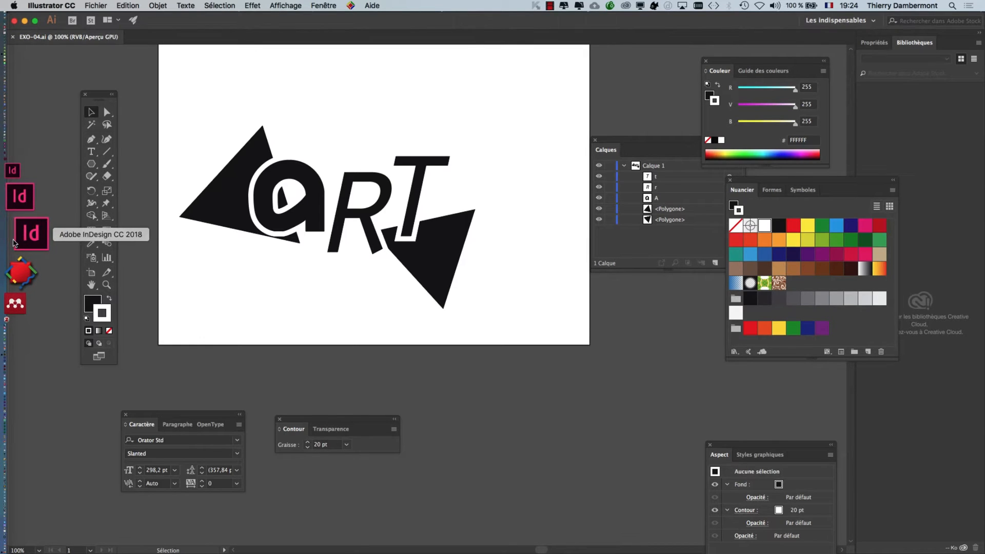
{"action": "left_click", "coordinate": [14, 241]}
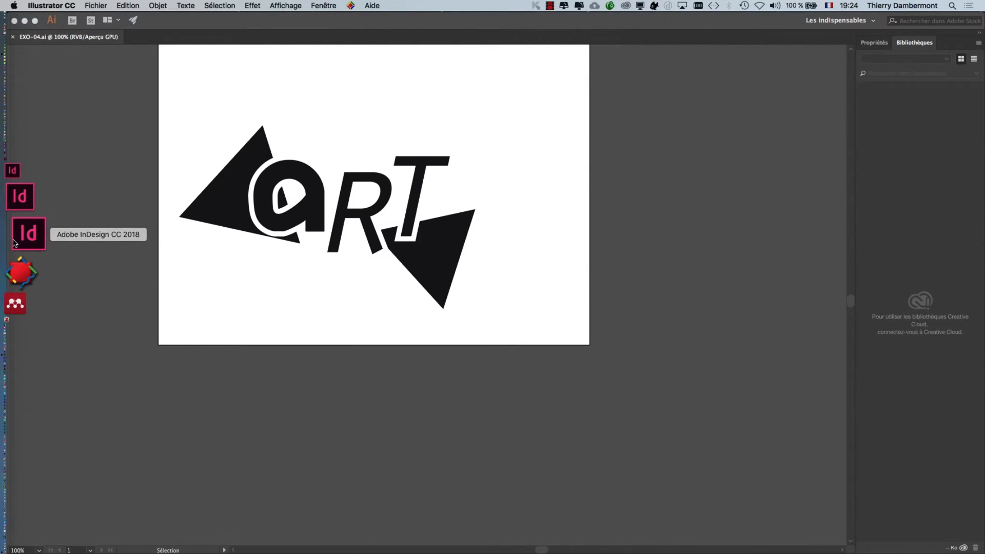
{"action": "key", "text": "super+Tab"}
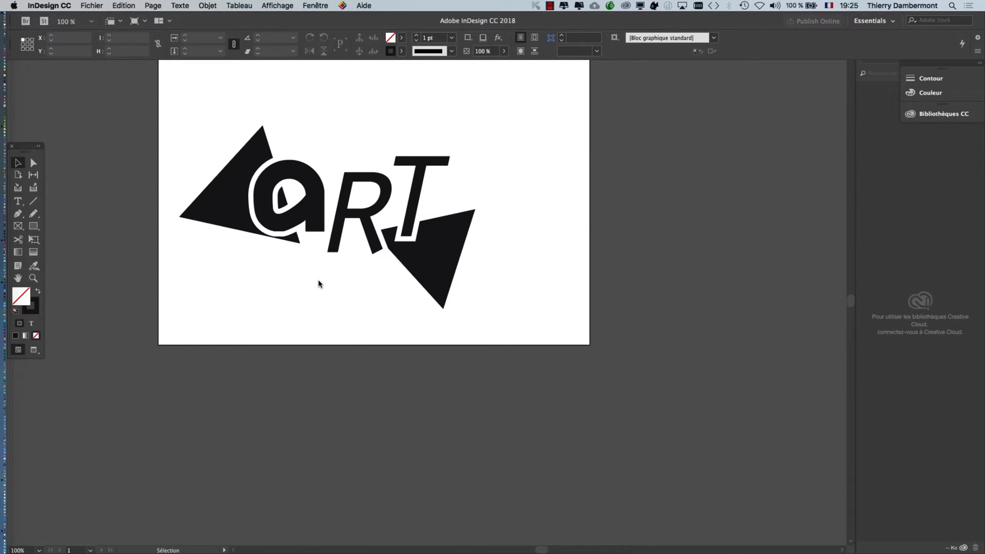
{"action": "left_click", "coordinate": [48, 6]}
{"action": "left_click", "coordinate": [71, 54]}
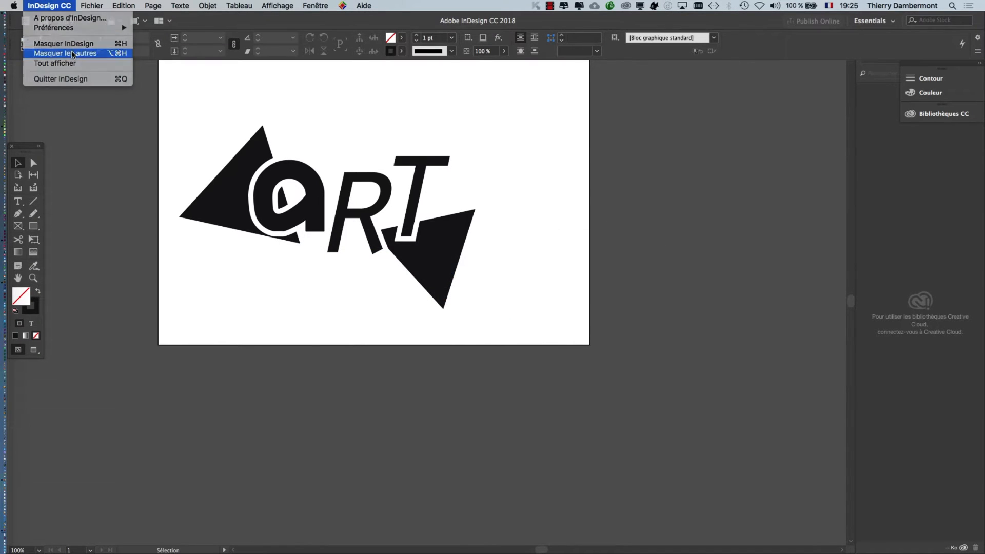
Create a new one-page portrait document of 210 × 297 mm with facing pages and one column.
{"action": "left_click", "coordinate": [102, 6]}
{"action": "mouse_move", "coordinate": [100, 19]}
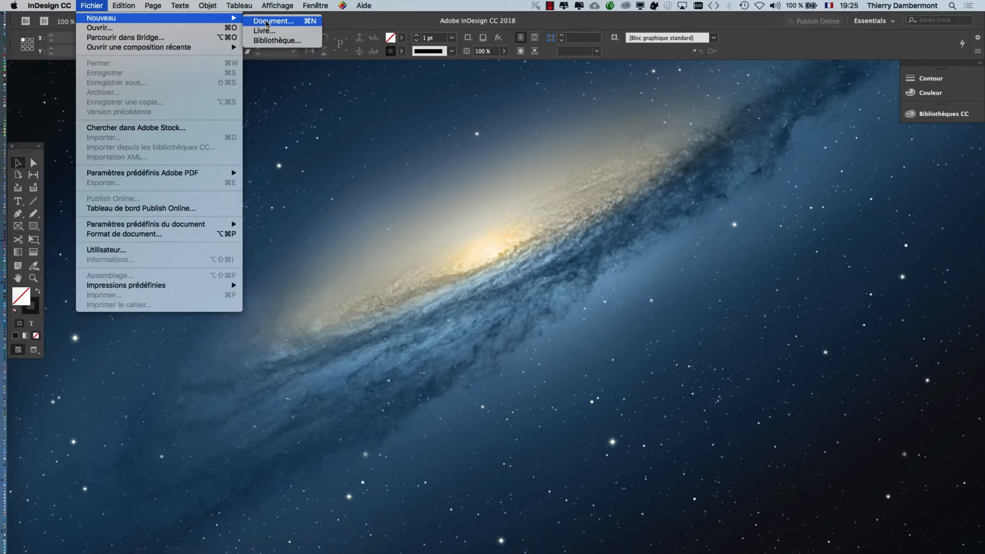
{"action": "left_click", "coordinate": [268, 22]}
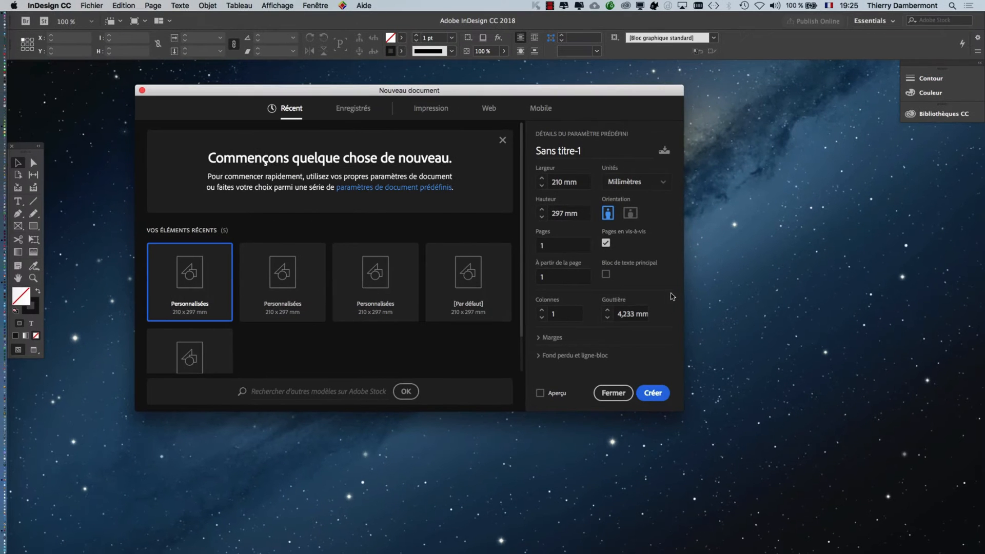
{"action": "left_click", "coordinate": [651, 394]}
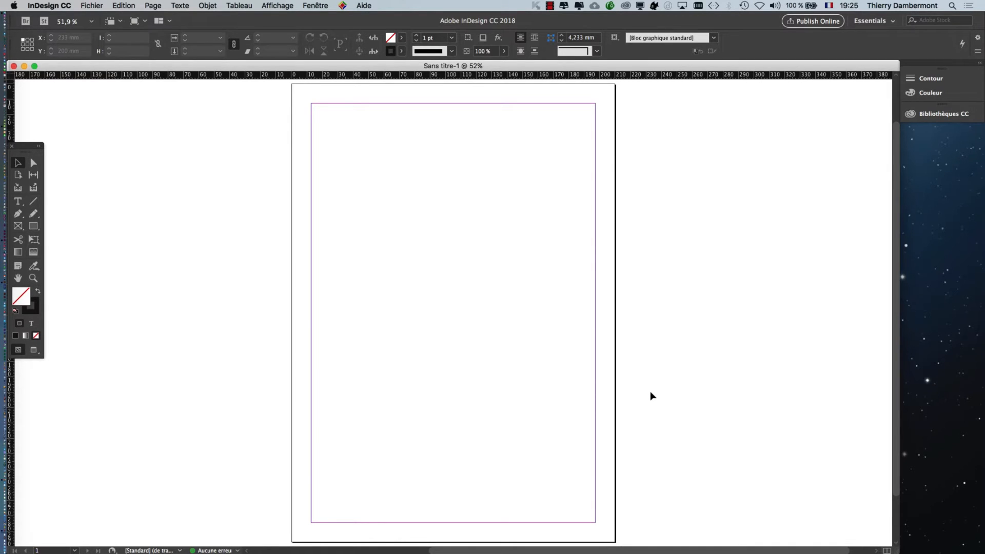
Draw a rectangle covering the whole page, about 210 × 298.5 mm.
{"action": "left_click", "coordinate": [33, 226]}
{"action": "left_click_drag", "start_coordinate": [292, 84], "coordinate": [616, 543]}
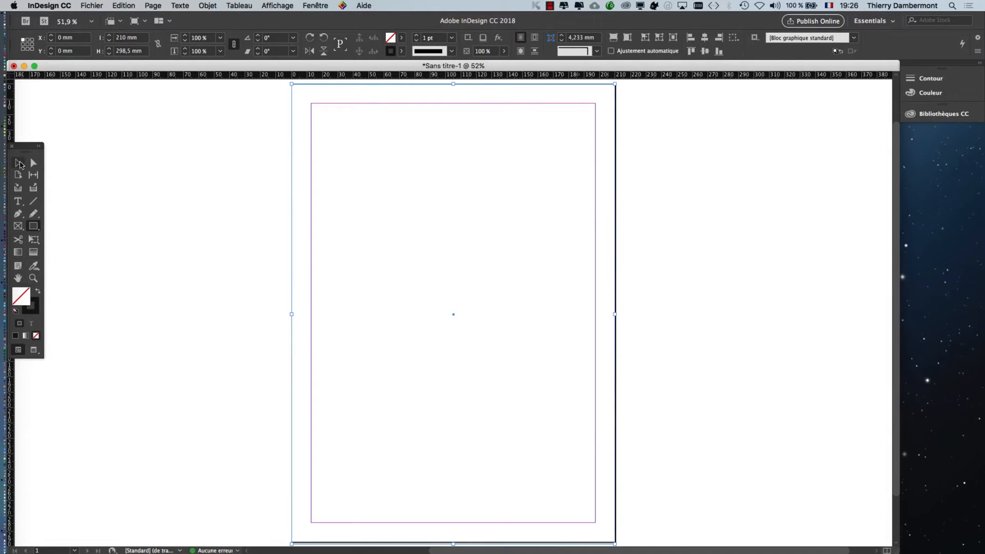
{"action": "left_click", "coordinate": [18, 163]}
Extend the rectangle past the page edges on all sides to about 222 × 306 mm and remove its stroke.
{"action": "scroll", "coordinate": [375, 132], "scroll_direction": "up", "scroll_amount": 3}
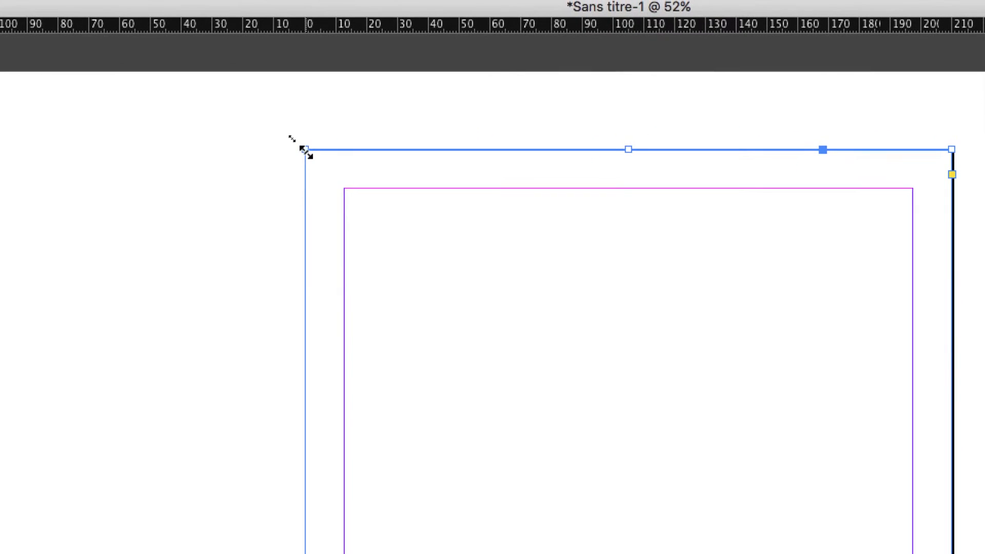
{"action": "left_click_drag", "start_coordinate": [300, 147], "coordinate": [284, 135]}
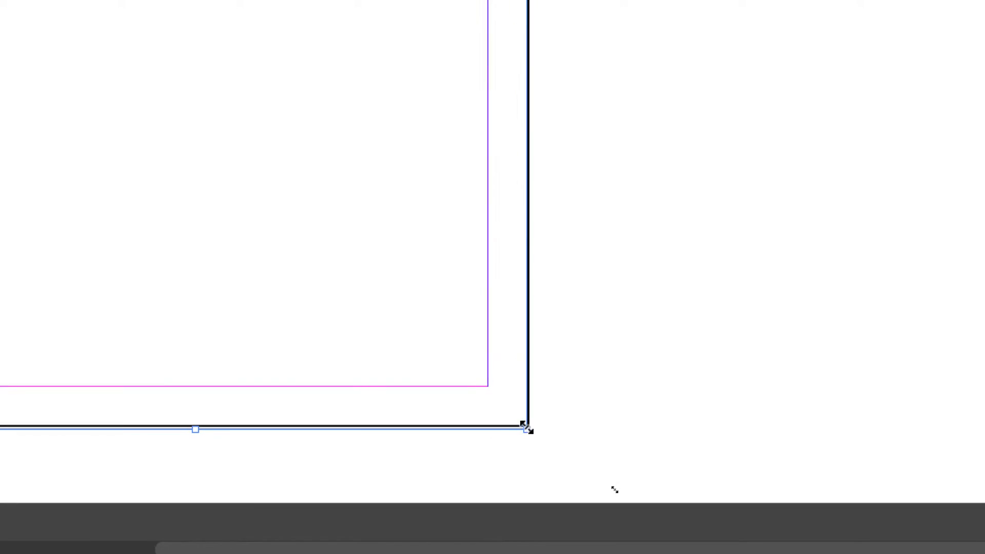
{"action": "left_click_drag", "start_coordinate": [528, 429], "coordinate": [535, 440]}
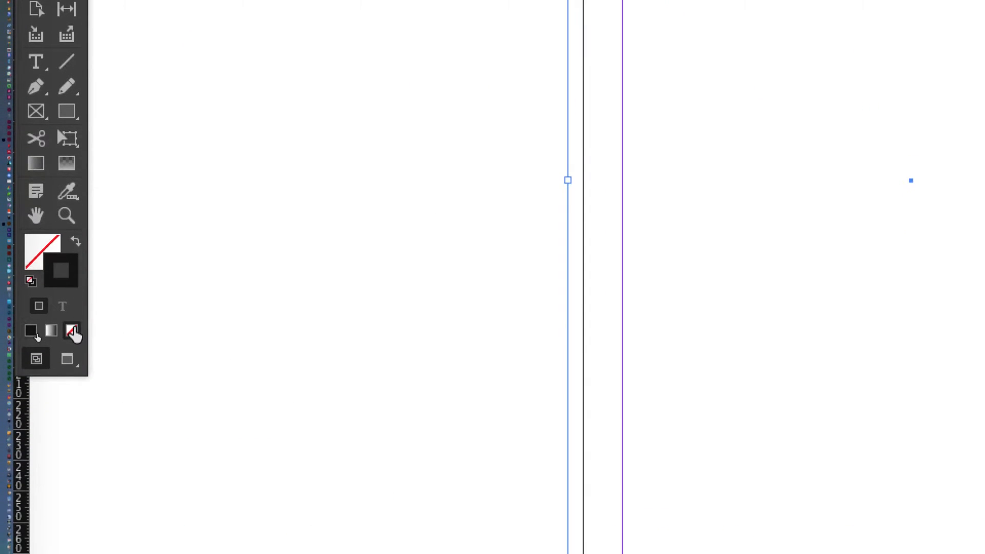
{"action": "left_click", "coordinate": [72, 345]}
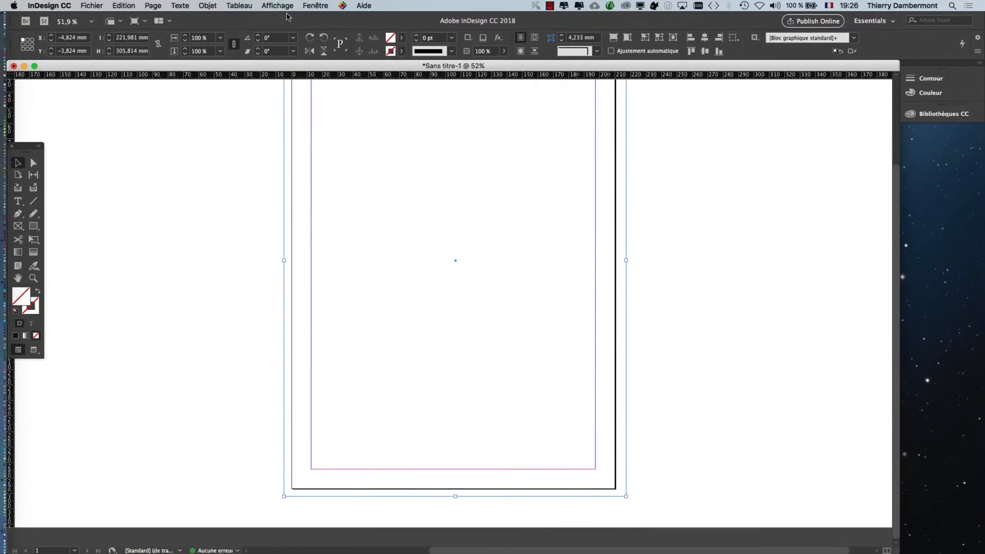
Show the Nuancier palette, place it beside the page and enlarge it.
{"action": "left_click", "coordinate": [329, 5]}
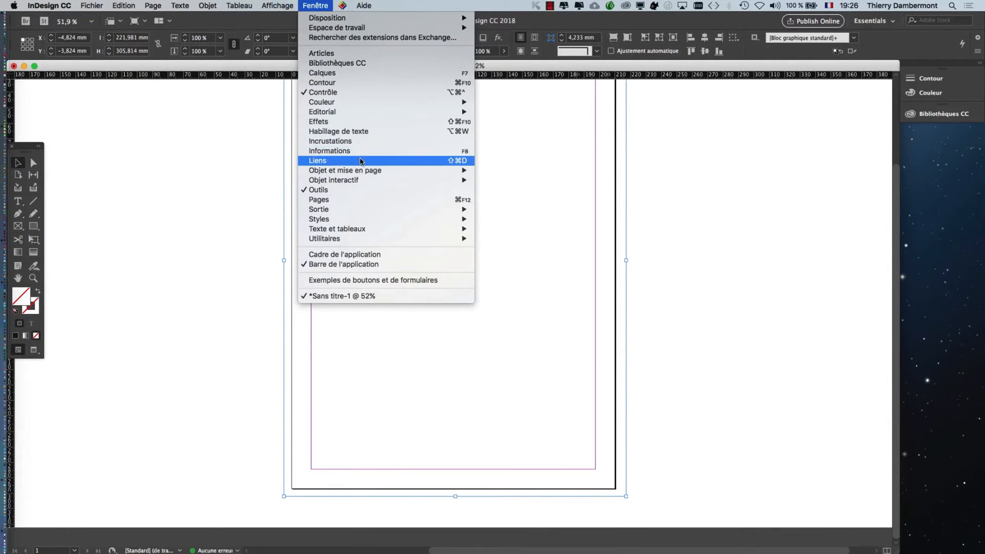
{"action": "mouse_move", "coordinate": [359, 102]}
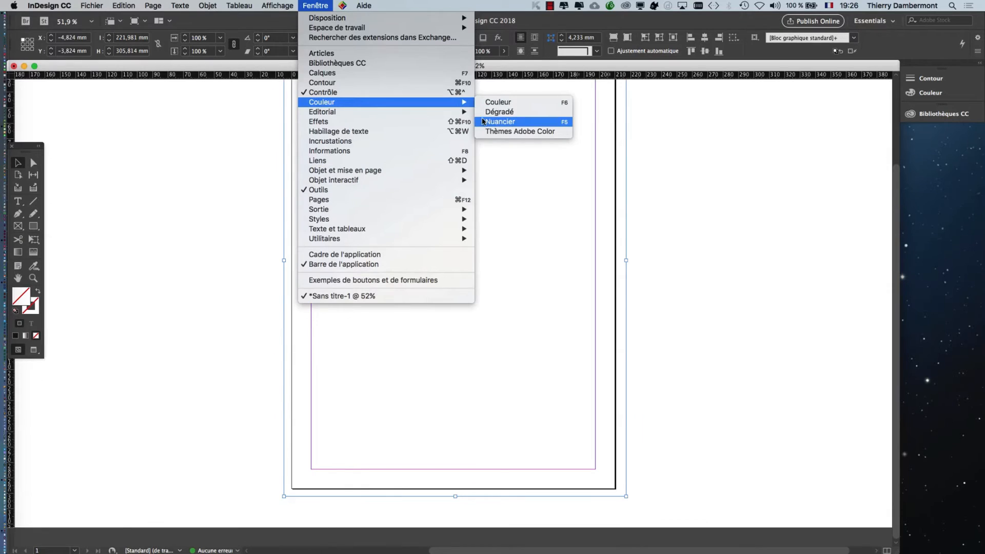
{"action": "key", "text": "Return"}
{"action": "left_click_drag", "start_coordinate": [717, 243], "coordinate": [710, 97]}
{"action": "left_click_drag", "start_coordinate": [771, 409], "coordinate": [825, 309]}
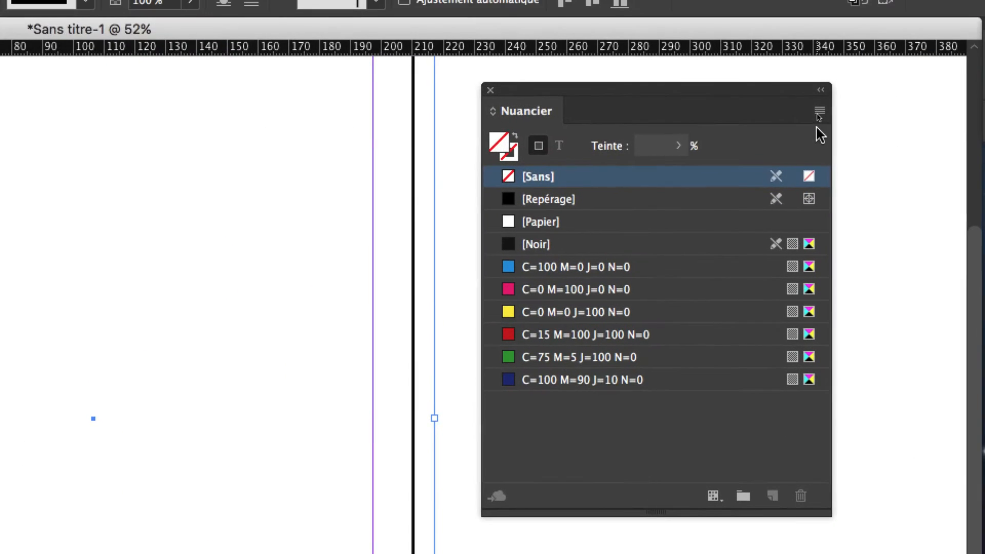
Fill the rectangle with a new RVB-mode orange swatch of R=236 V=177 B=102 and collapse the Bibliothèques CC palette.
{"action": "left_click", "coordinate": [819, 112]}
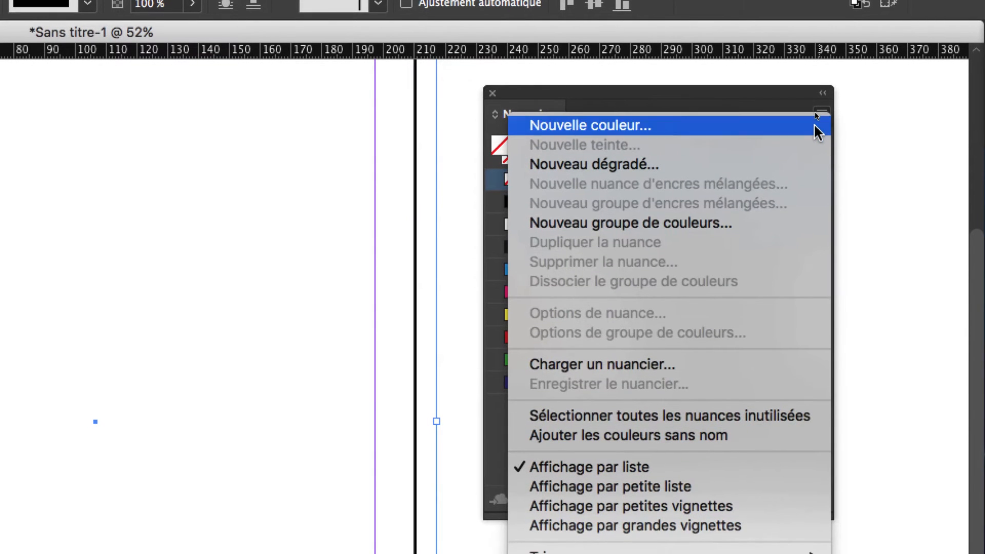
{"action": "left_click", "coordinate": [816, 126]}
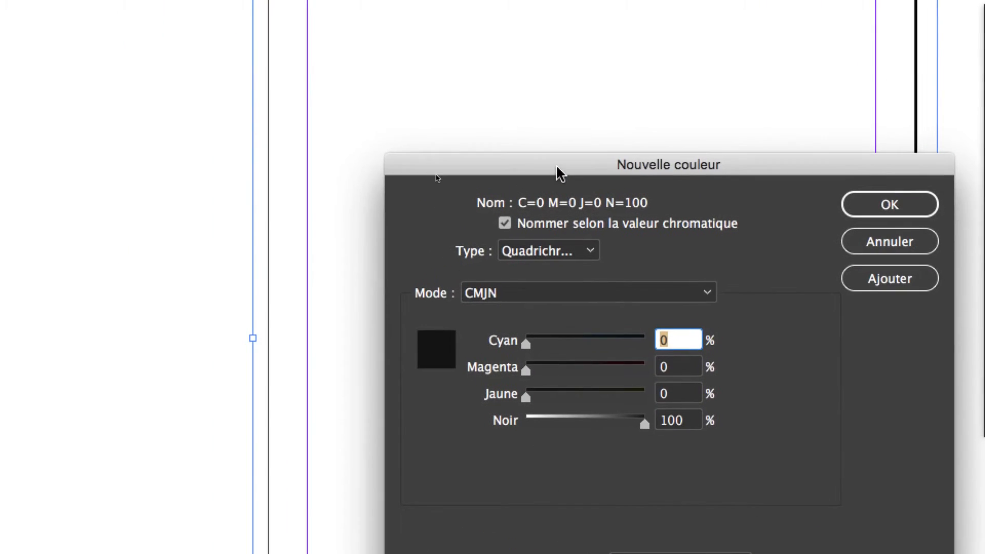
{"action": "left_click_drag", "start_coordinate": [559, 174], "coordinate": [904, 154]}
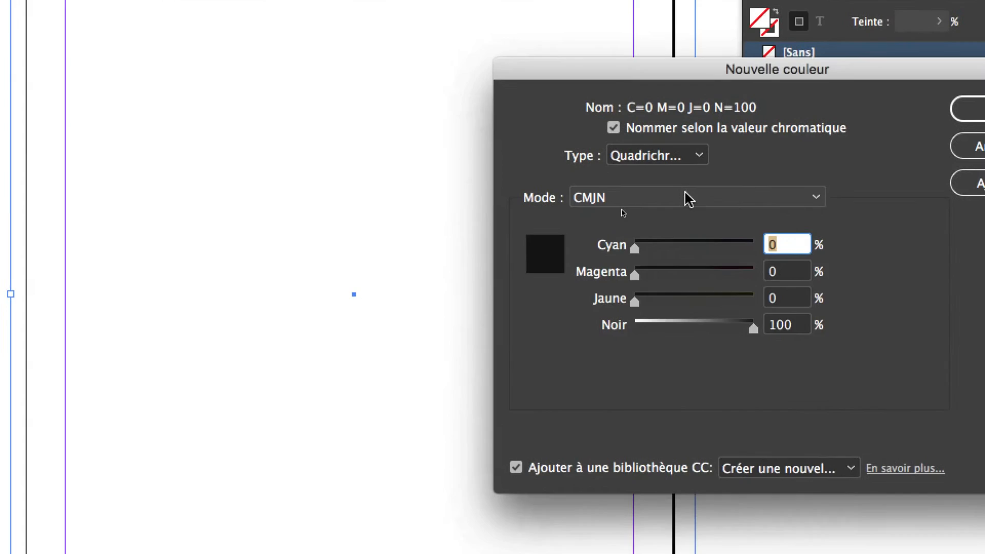
{"action": "left_click", "coordinate": [688, 199]}
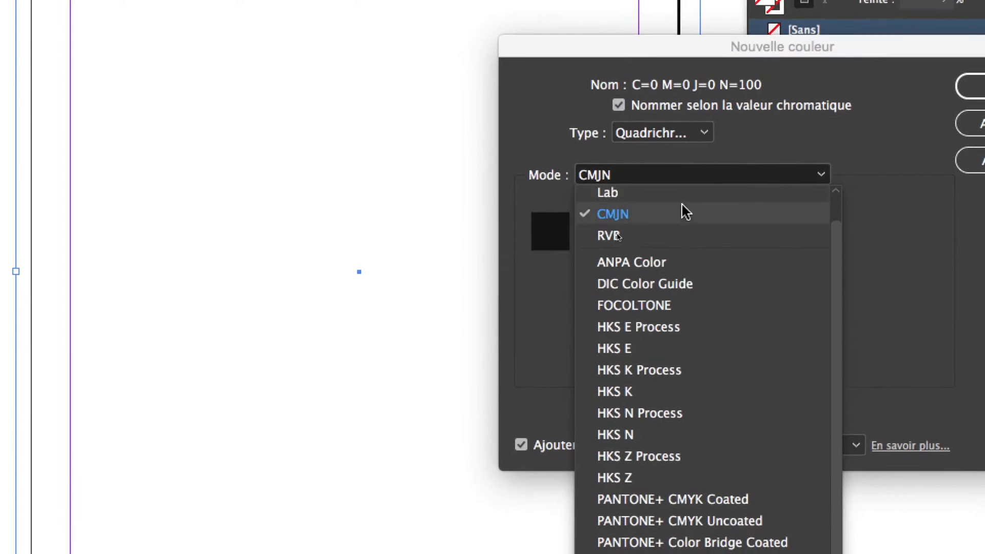
{"action": "left_click", "coordinate": [684, 254]}
{"action": "left_click_drag", "start_coordinate": [698, 211], "coordinate": [722, 213]}
{"action": "left_click_drag", "start_coordinate": [698, 265], "coordinate": [704, 235]}
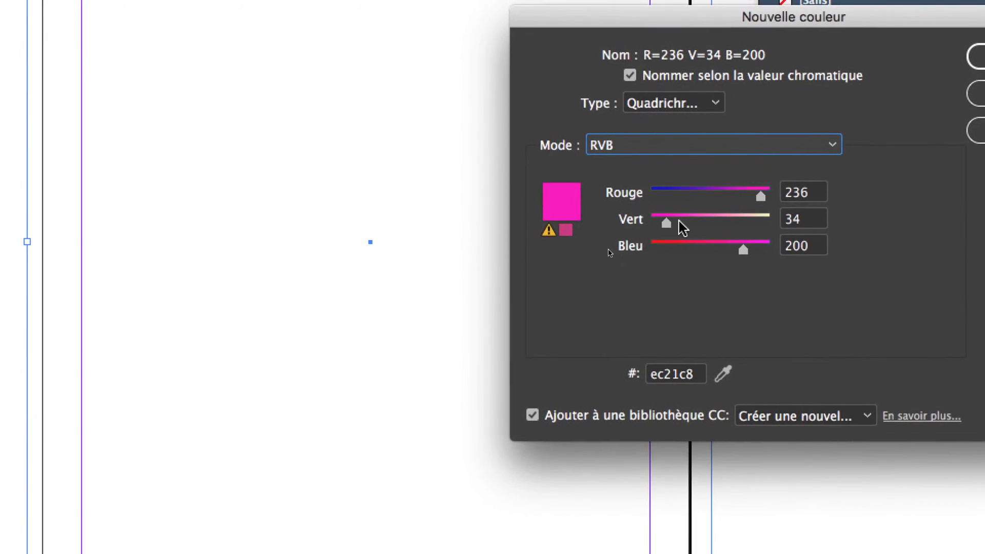
{"action": "left_click_drag", "start_coordinate": [626, 211], "coordinate": [684, 232]}
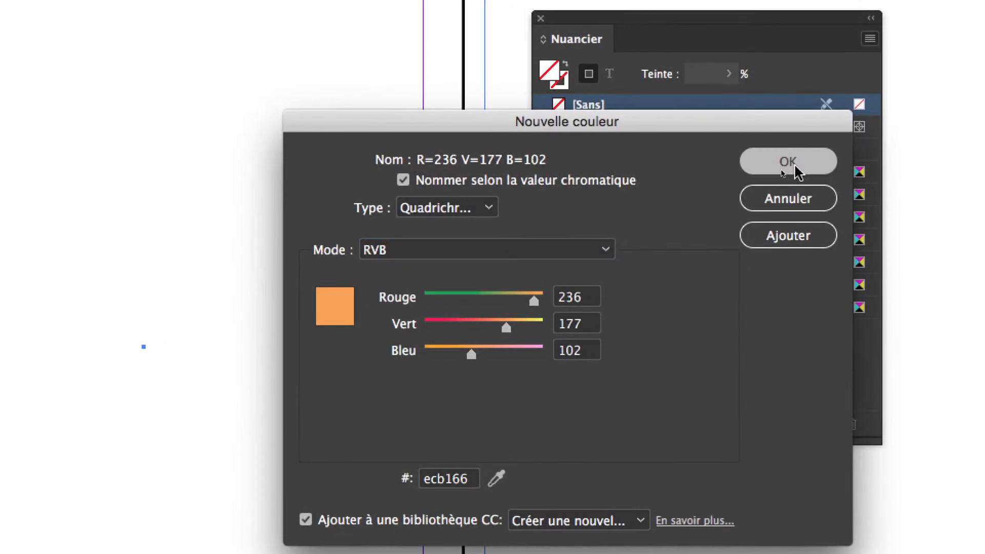
{"action": "left_click", "coordinate": [796, 167]}
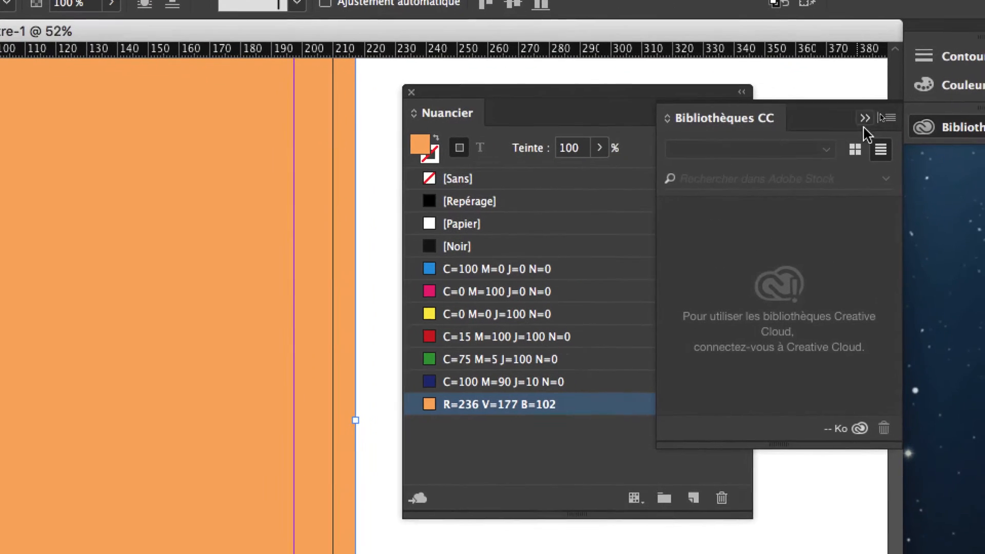
{"action": "left_click", "coordinate": [921, 130]}
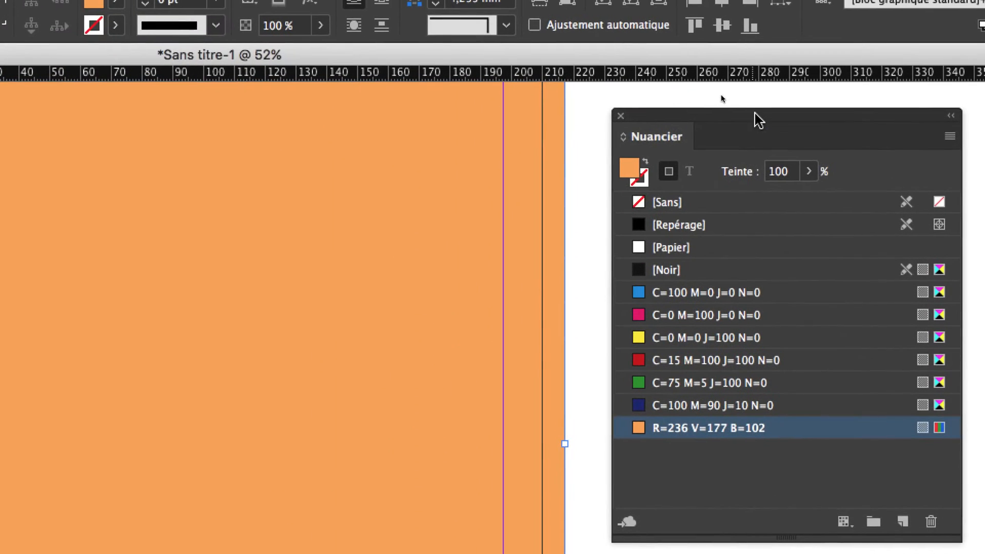
{"action": "left_click_drag", "start_coordinate": [759, 120], "coordinate": [784, 136]}
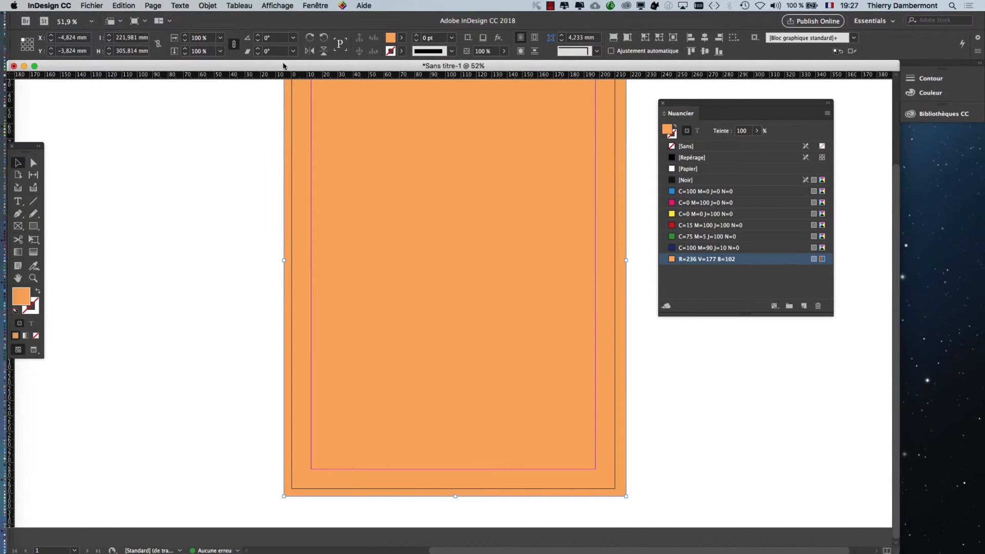
Extend the orange rectangle's left, top and bottom edges further past the page to about 224 × 311 mm and deselect it.
{"action": "left_click_drag", "start_coordinate": [284, 259], "coordinate": [281, 259]}
{"action": "scroll", "coordinate": [409, 245], "scroll_direction": "up", "scroll_amount": 4}
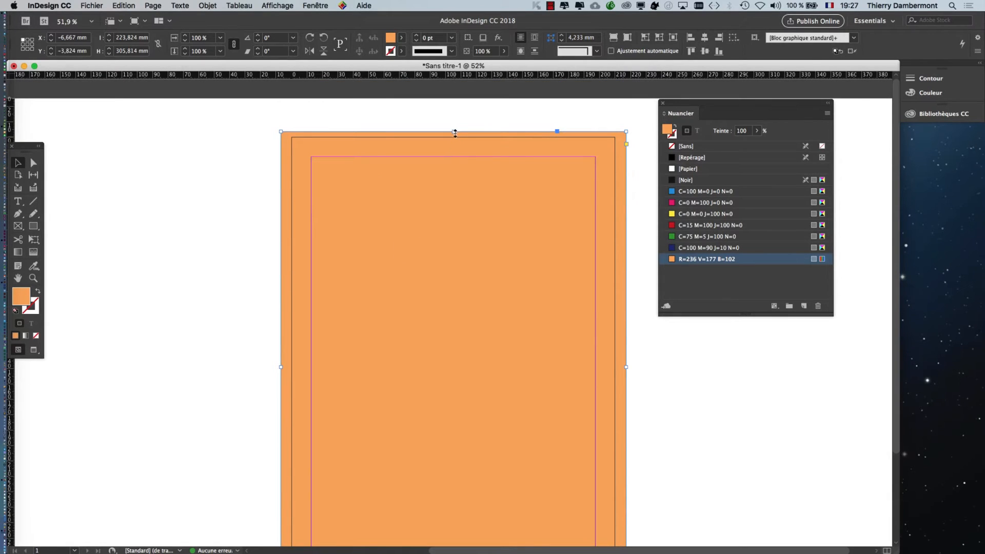
{"action": "left_click_drag", "start_coordinate": [456, 133], "coordinate": [455, 126]}
{"action": "scroll", "coordinate": [516, 308], "scroll_direction": "down", "scroll_amount": 1}
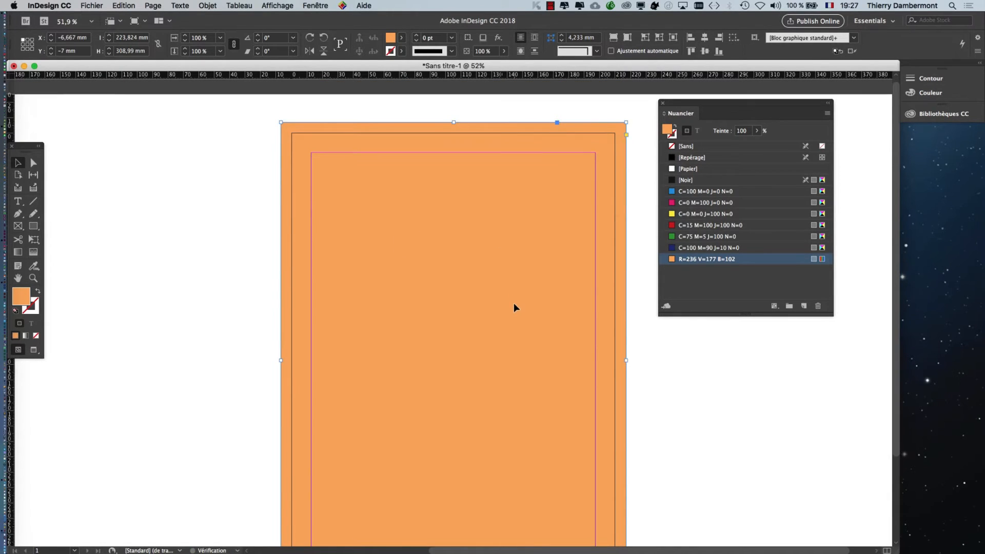
{"action": "scroll", "coordinate": [513, 312], "scroll_direction": "down", "scroll_amount": 4}
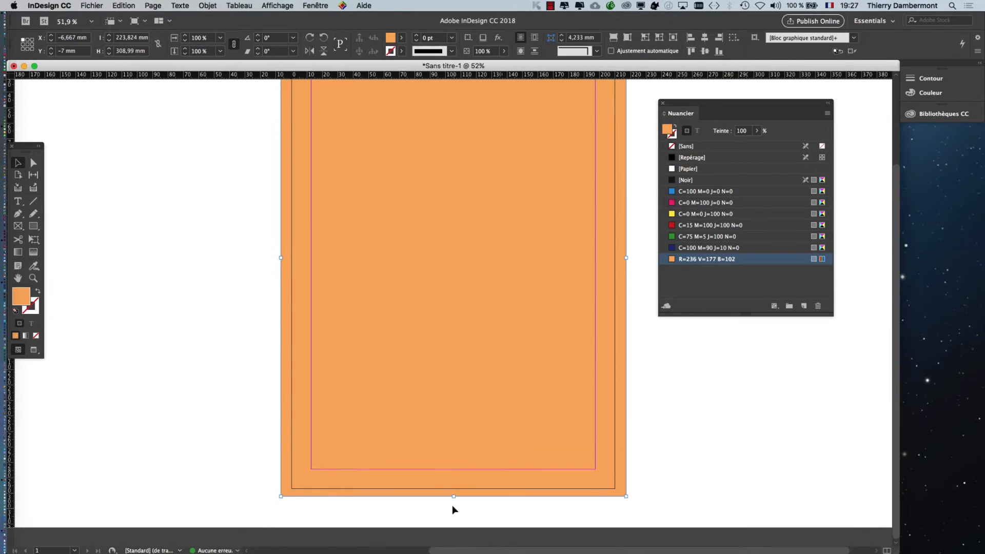
{"action": "left_click_drag", "start_coordinate": [453, 496], "coordinate": [455, 500]}
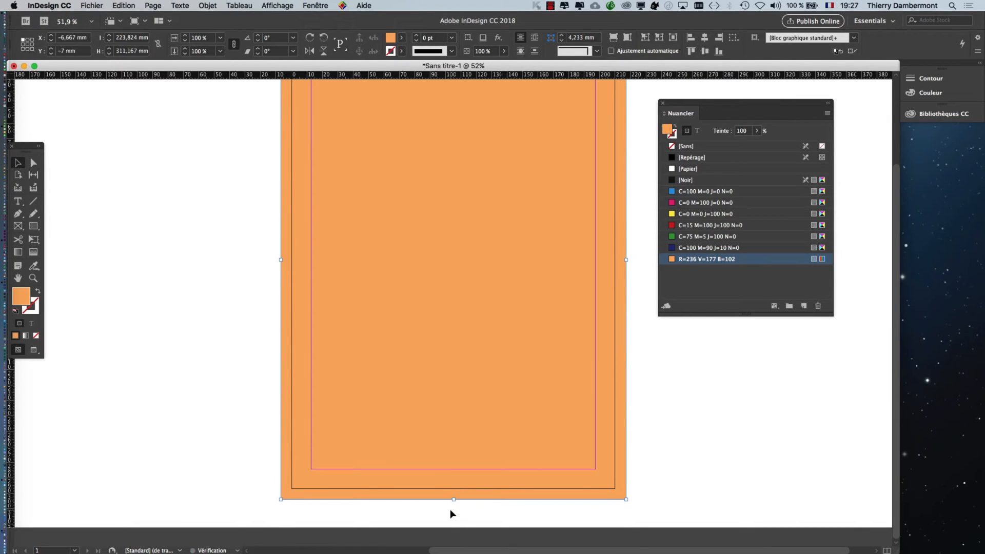
{"action": "left_click", "coordinate": [452, 517]}
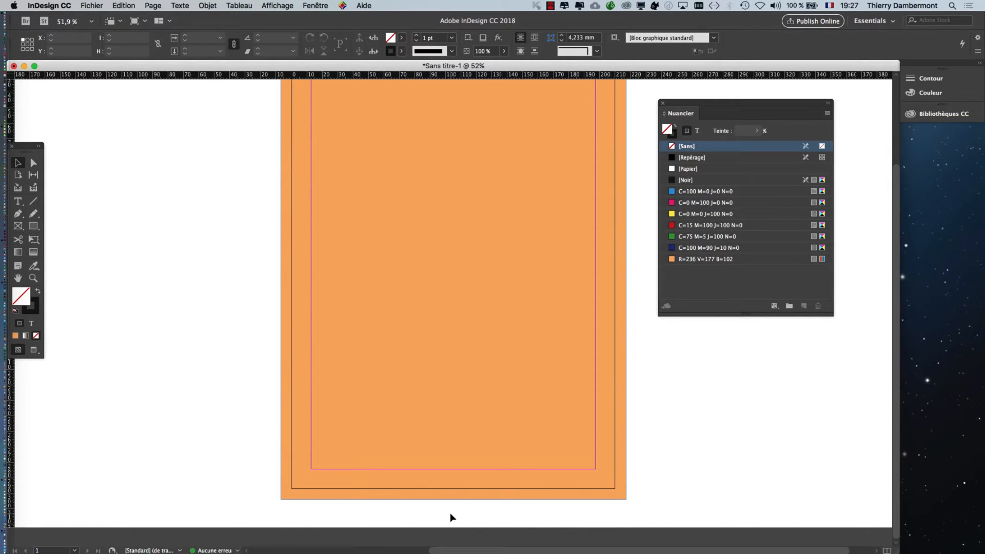
Show the Calques palette and lock Calque 1, which holds the orange background.
{"action": "scroll", "coordinate": [335, 395], "scroll_direction": "up", "scroll_amount": 3}
{"action": "scroll", "coordinate": [334, 394], "scroll_direction": "right", "scroll_amount": 2}
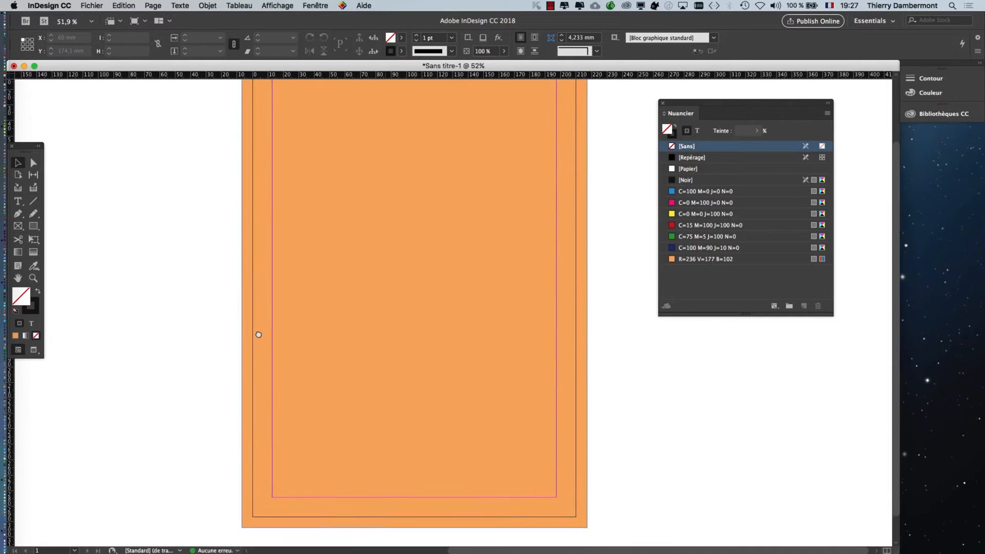
{"action": "left_click", "coordinate": [327, 4]}
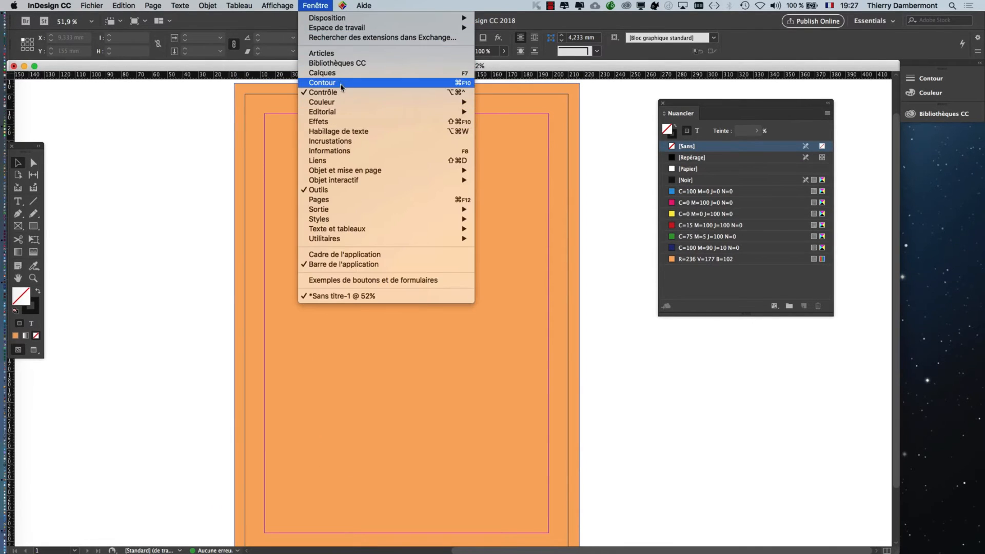
{"action": "left_click", "coordinate": [334, 72]}
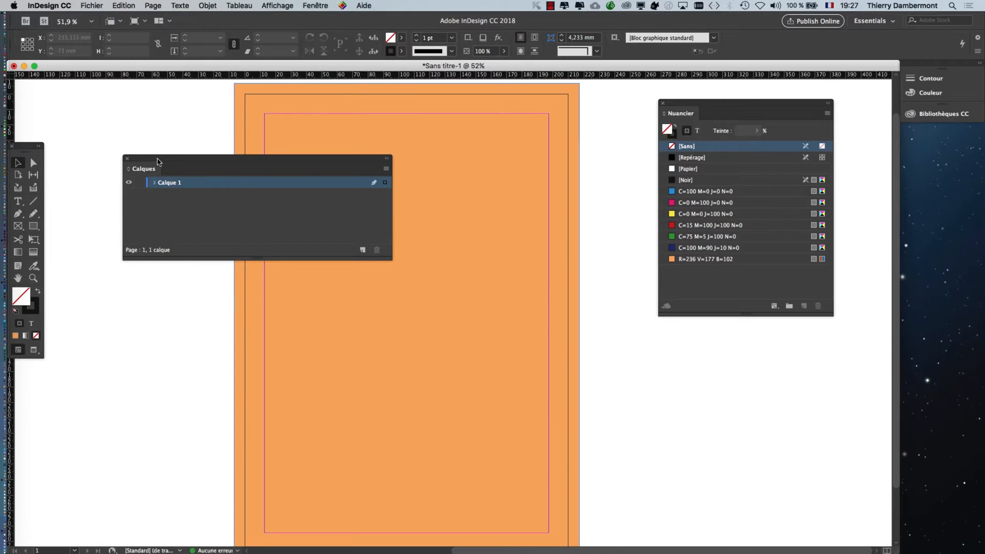
{"action": "left_click_drag", "start_coordinate": [156, 161], "coordinate": [201, 269]}
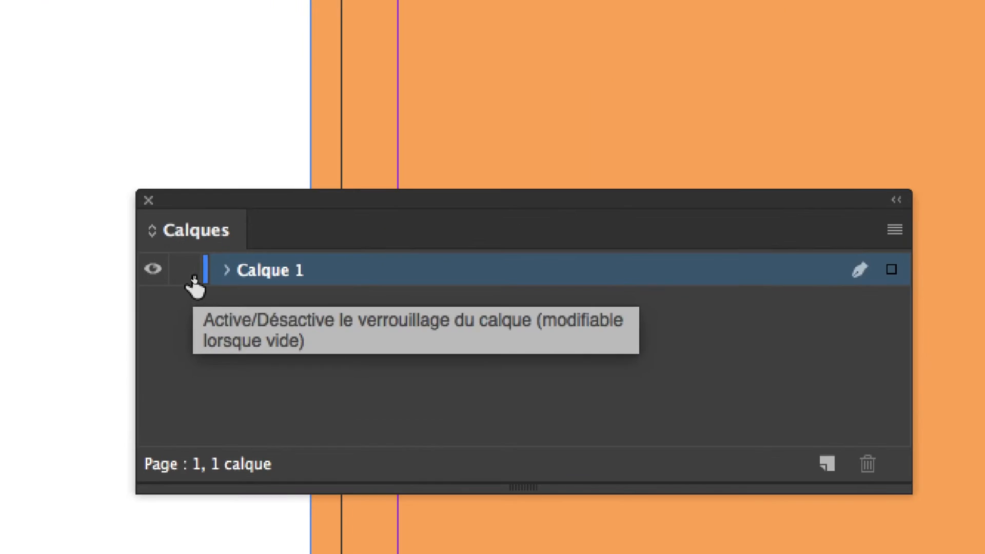
{"action": "left_click", "coordinate": [193, 277]}
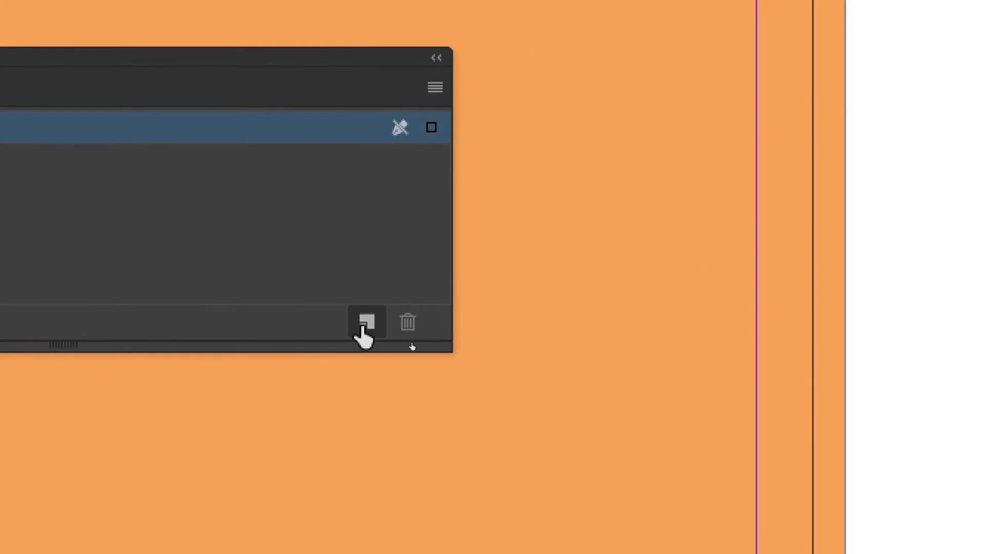
Add a new layer above Calque 1, make it active, and place the narrowed Calques palette beside the page.
{"action": "left_click", "coordinate": [830, 464]}
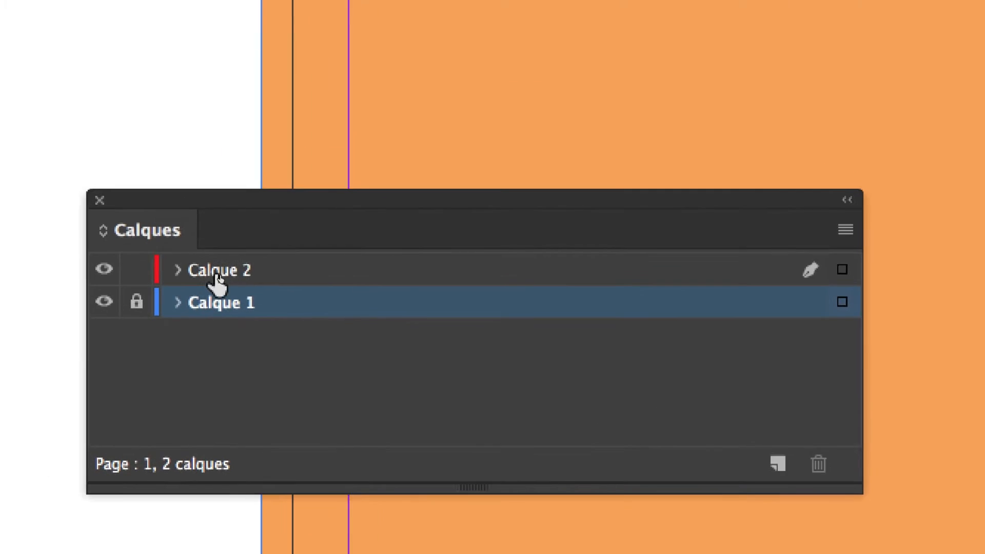
{"action": "left_click", "coordinate": [218, 277]}
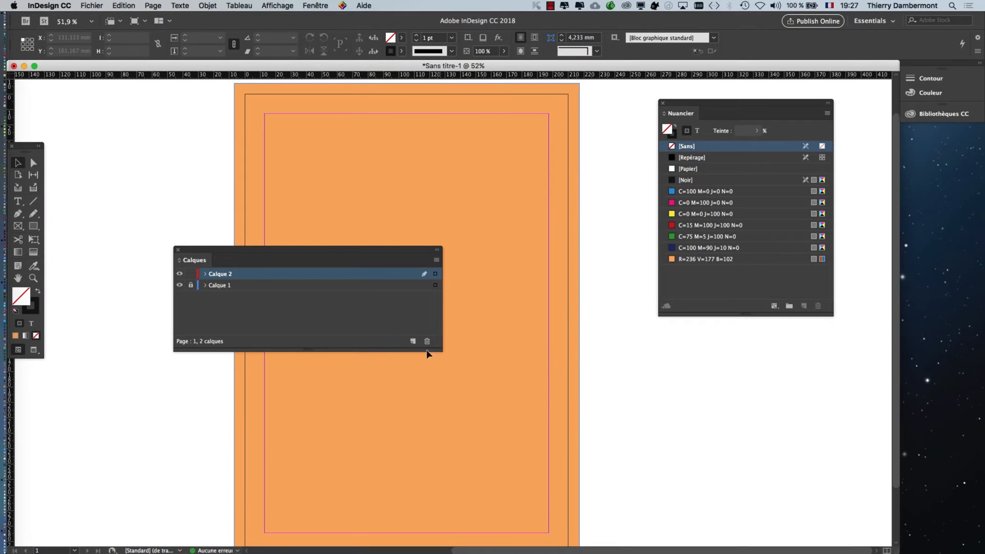
{"action": "left_click_drag", "start_coordinate": [427, 354], "coordinate": [306, 365]}
{"action": "left_click_drag", "start_coordinate": [220, 254], "coordinate": [121, 146]}
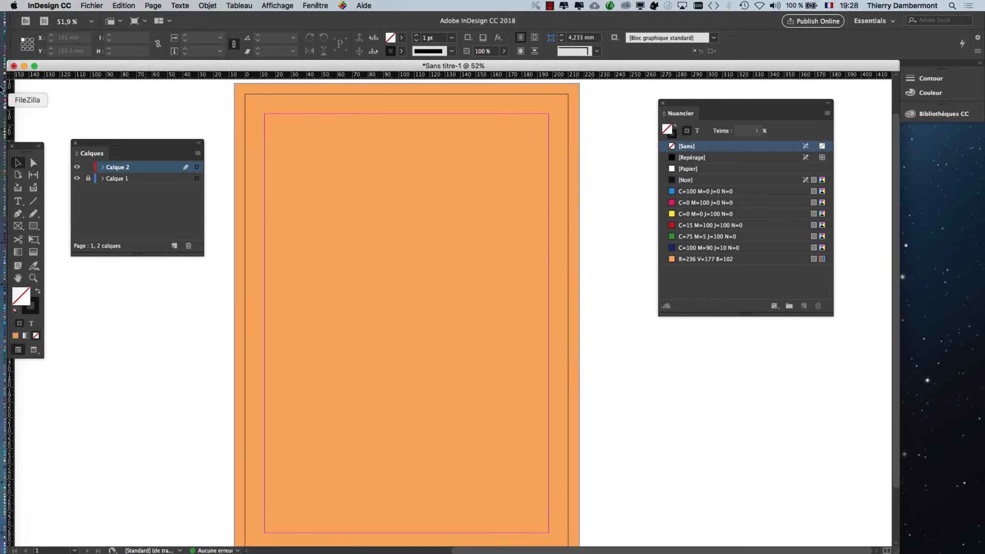
{"action": "left_click", "coordinate": [90, 5]}
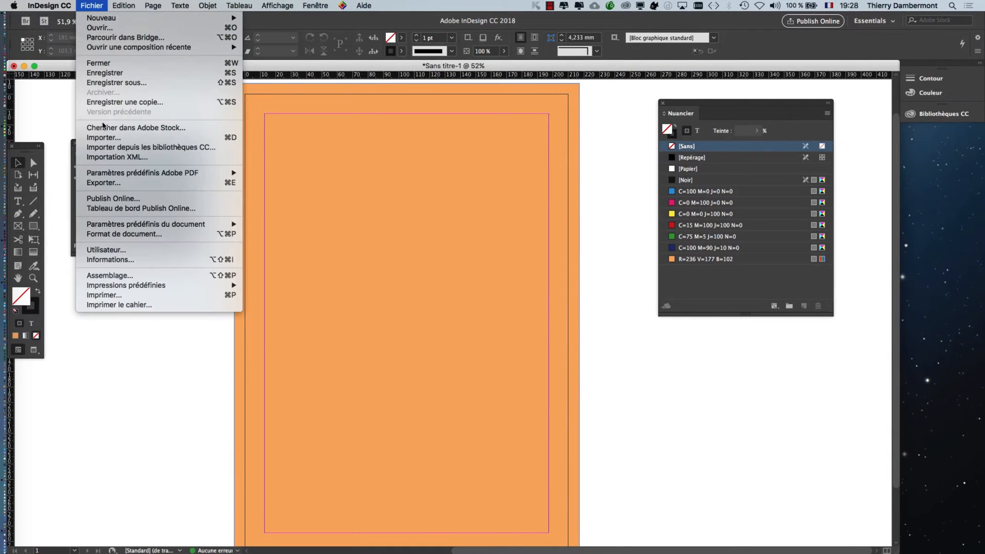
{"action": "mouse_move", "coordinate": [126, 6]}
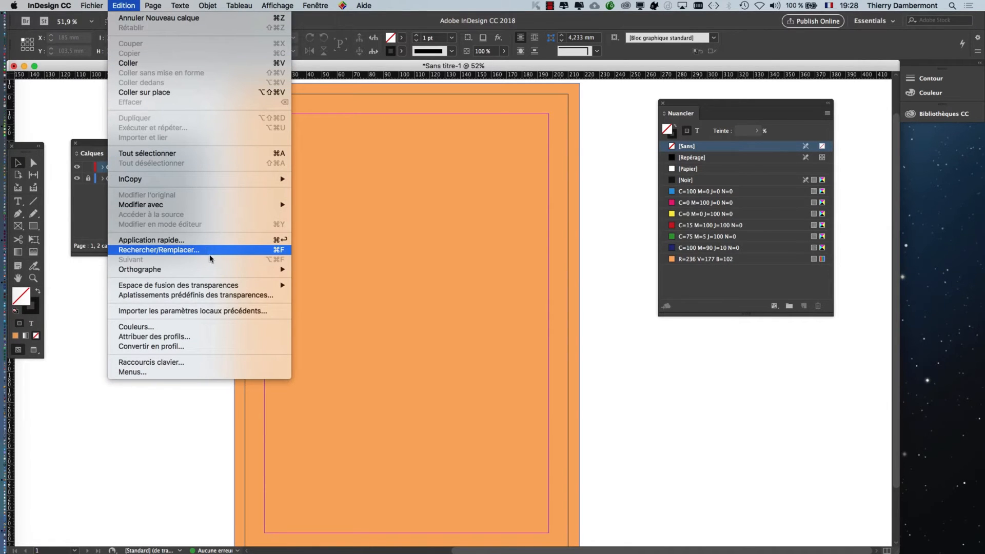
{"action": "mouse_move", "coordinate": [212, 286]}
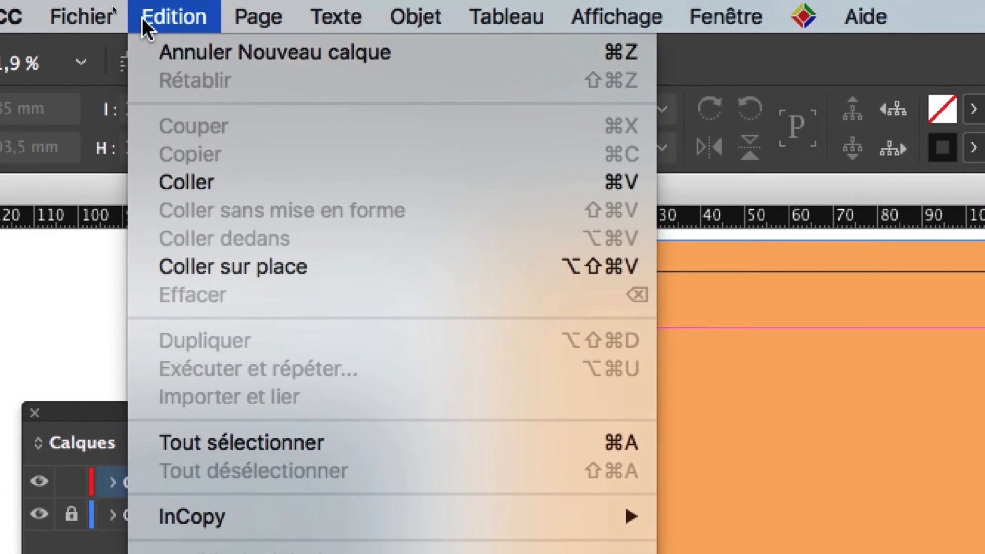
{"action": "left_click", "coordinate": [142, 18]}
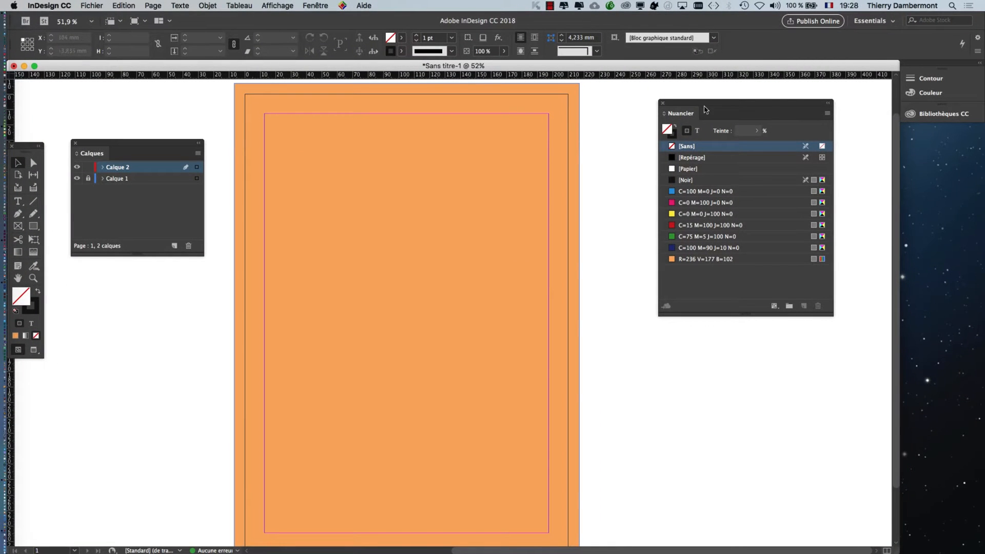
Move the Nuancier palette farther from the page and shift the Calques palette closer to the page edge.
{"action": "left_click_drag", "start_coordinate": [705, 110], "coordinate": [599, 170]}
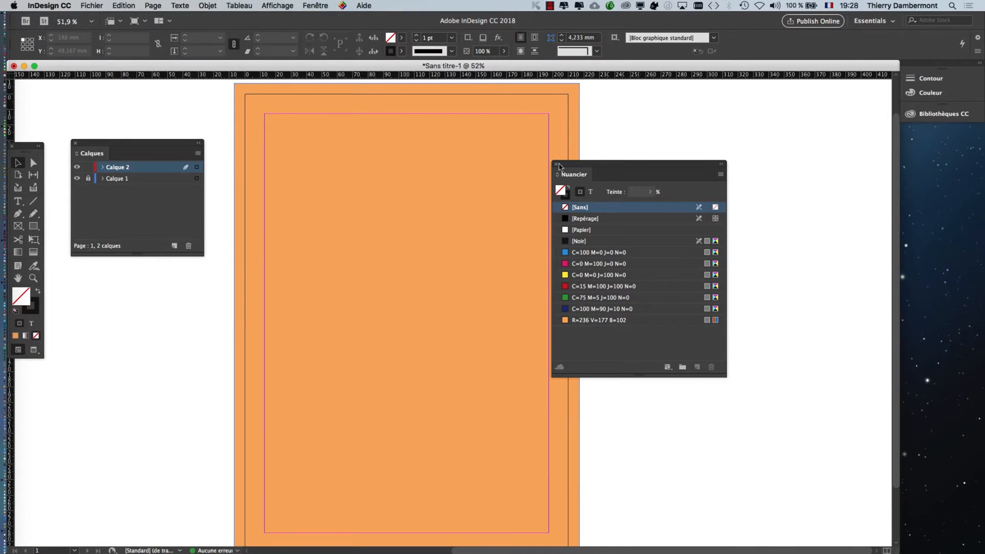
{"action": "left_click_drag", "start_coordinate": [559, 167], "coordinate": [712, 169]}
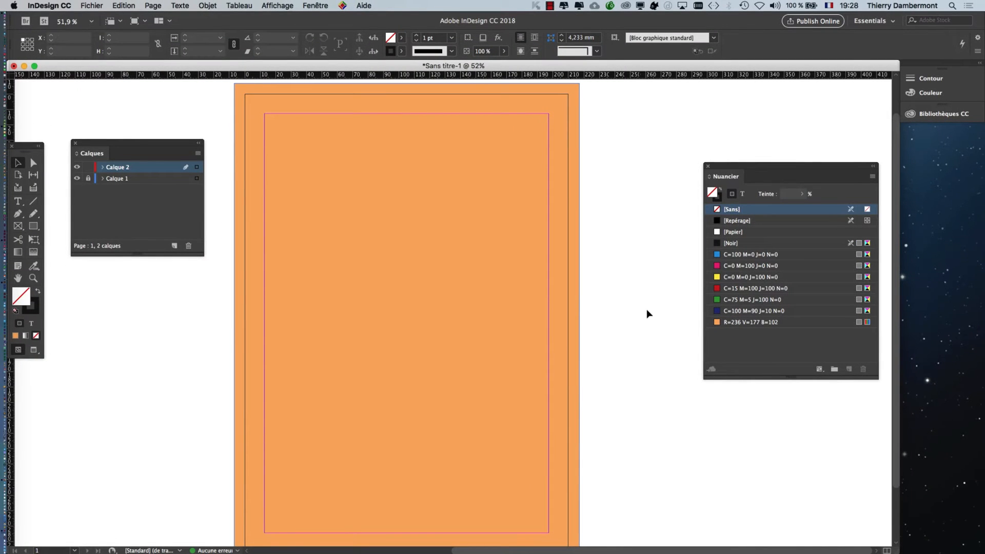
{"action": "left_click", "coordinate": [90, 5]}
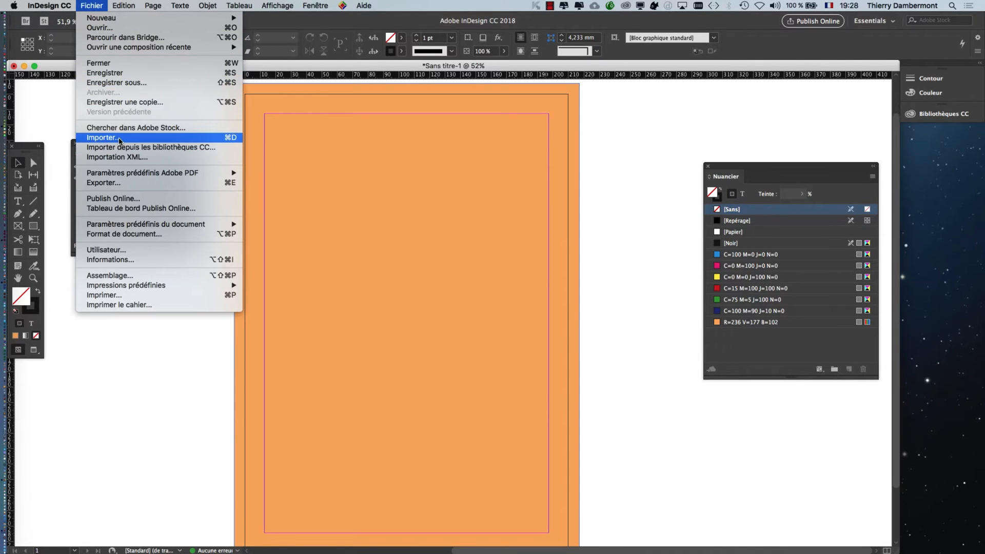
{"action": "left_click", "coordinate": [152, 378]}
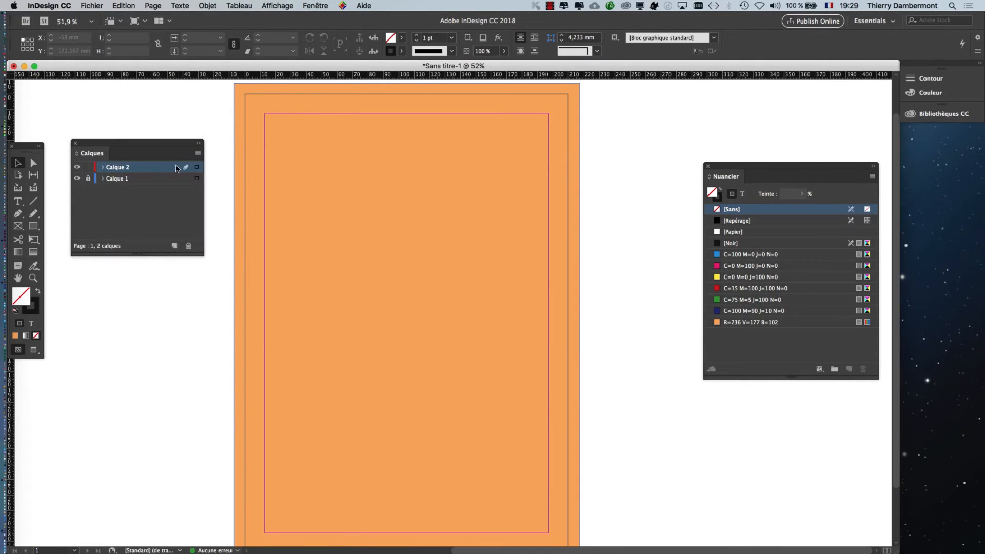
{"action": "left_click_drag", "start_coordinate": [153, 152], "coordinate": [175, 162]}
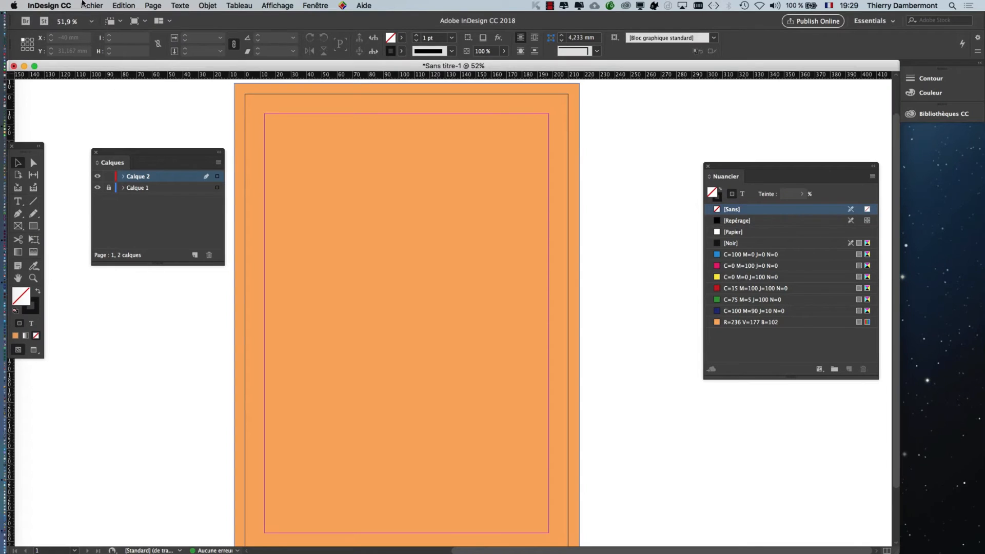
Import EXO-04.ai from the 2e cours folder, place it on the page at about 174 × 153 mm, and deselect it.
{"action": "left_click", "coordinate": [86, 4]}
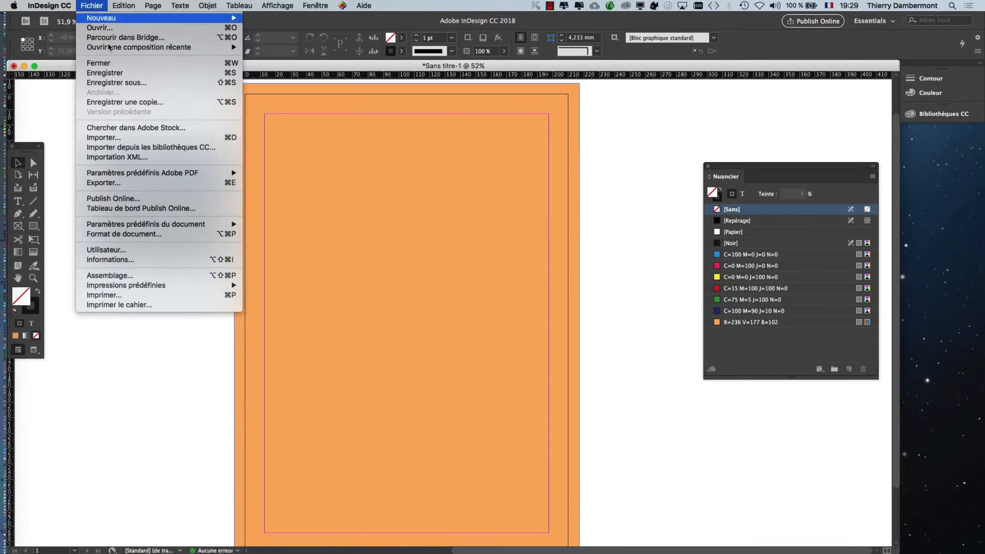
{"action": "left_click", "coordinate": [136, 139]}
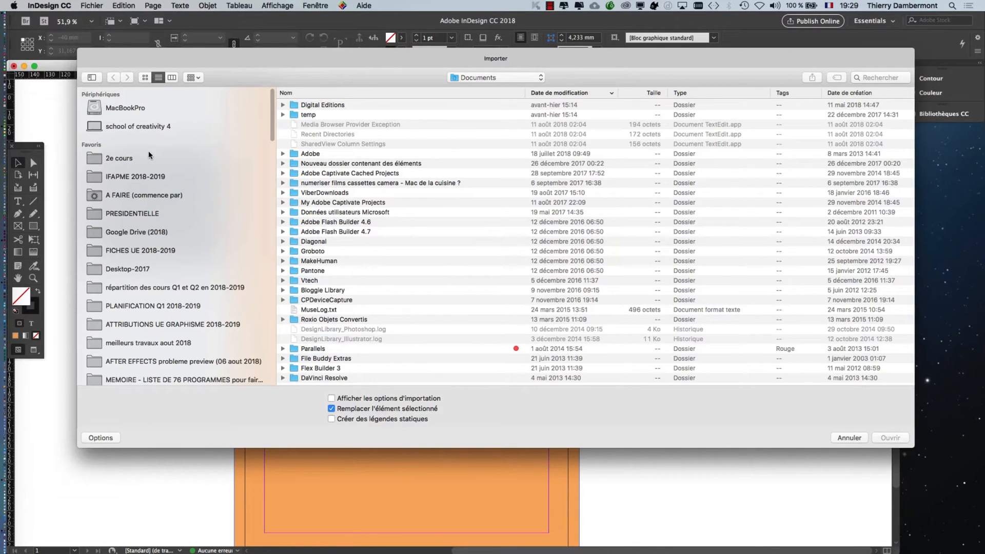
{"action": "left_click", "coordinate": [151, 158]}
{"action": "left_click", "coordinate": [333, 106]}
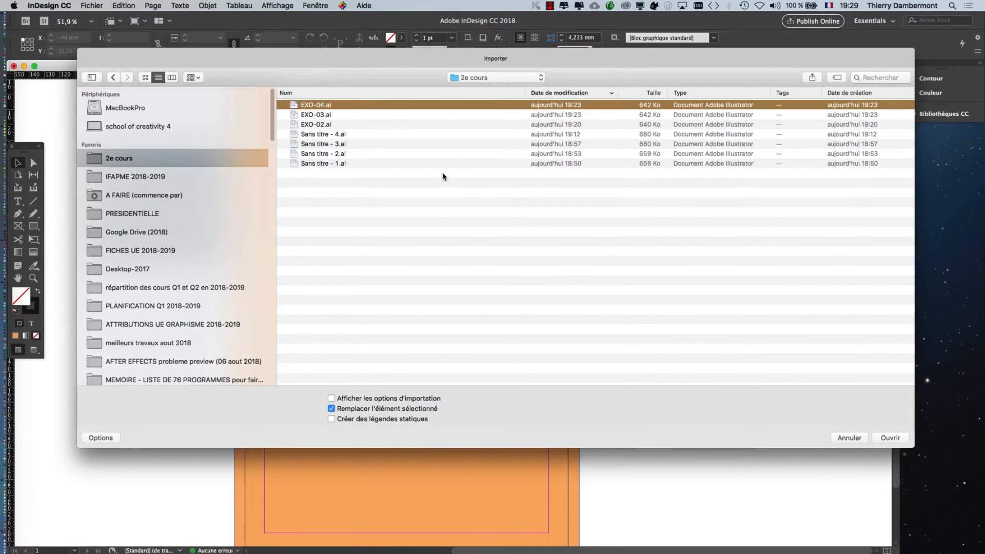
{"action": "left_click", "coordinate": [892, 441]}
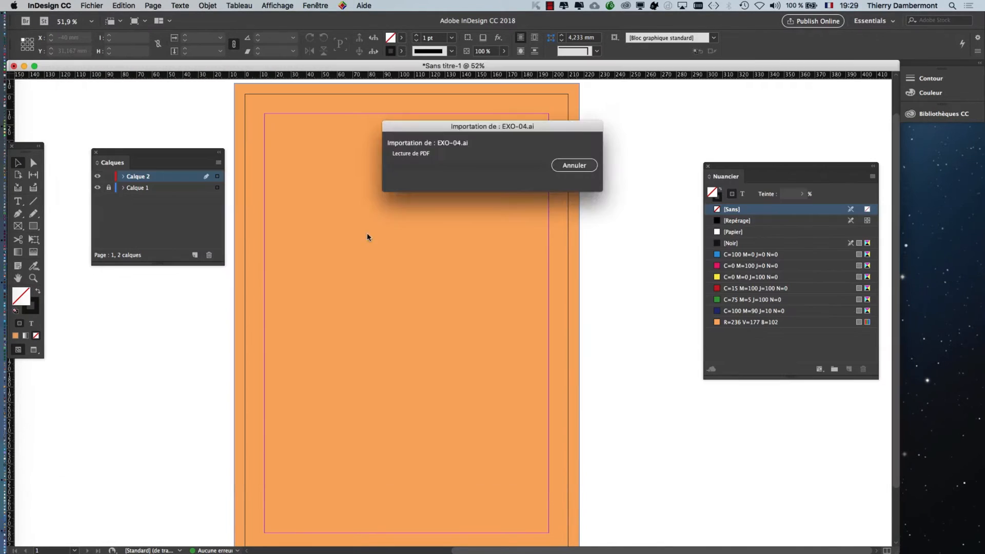
{"action": "left_click_drag", "start_coordinate": [415, 280], "coordinate": [542, 401]}
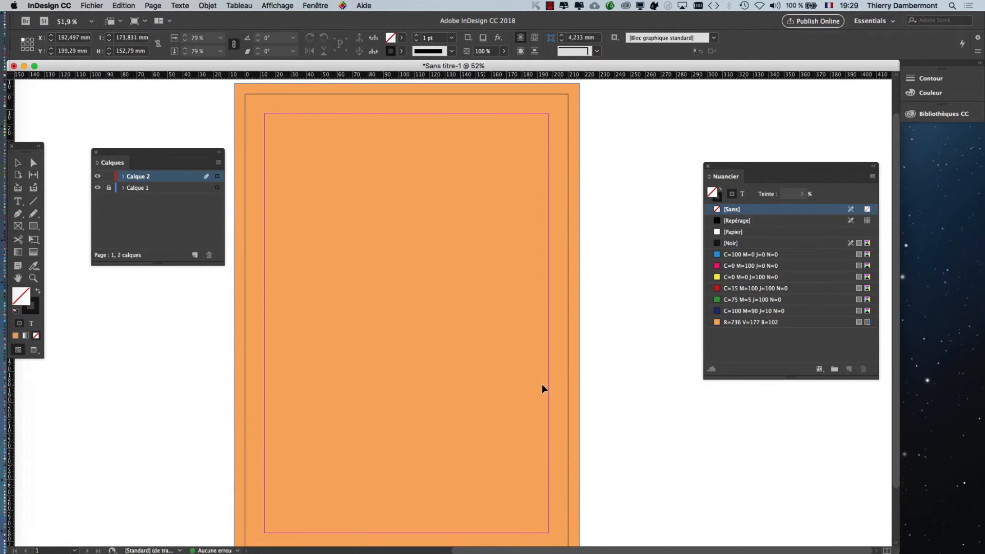
{"action": "left_click", "coordinate": [218, 131]}
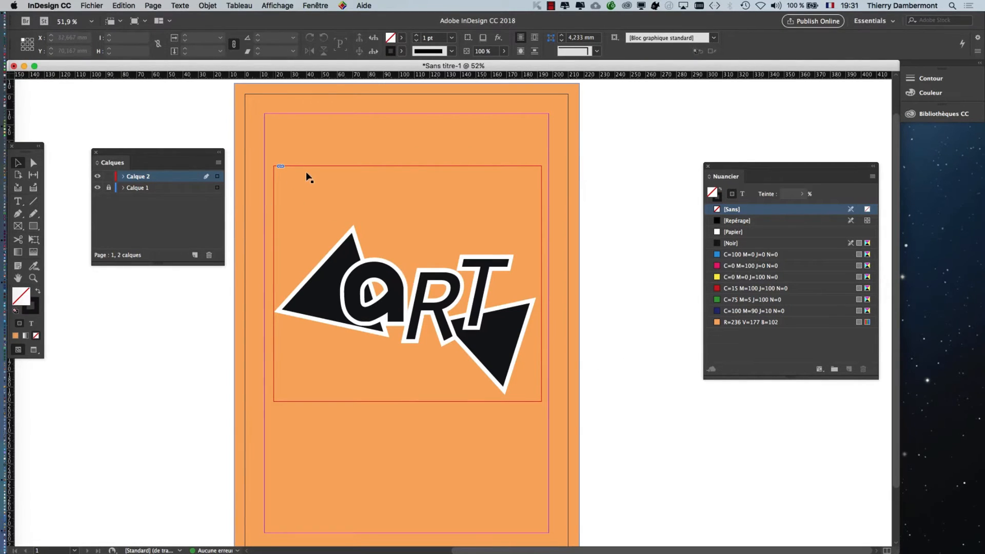
Select the placed ART image, move the Calques palette lower beside the page, and bring the Tools palette to the page's upper-left edge.
{"action": "left_click", "coordinate": [305, 177]}
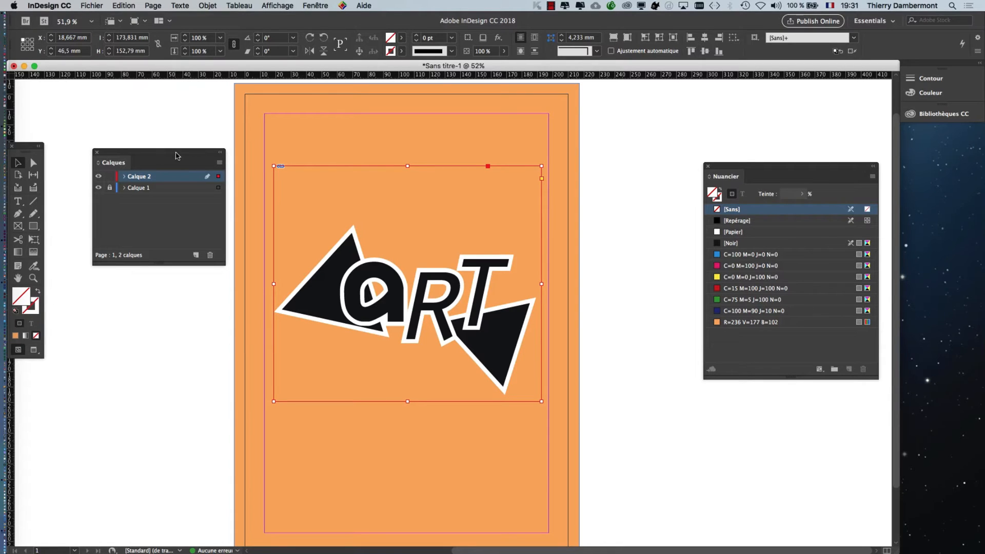
{"action": "left_click_drag", "start_coordinate": [178, 159], "coordinate": [100, 318]}
{"action": "left_click_drag", "start_coordinate": [28, 148], "coordinate": [227, 128]}
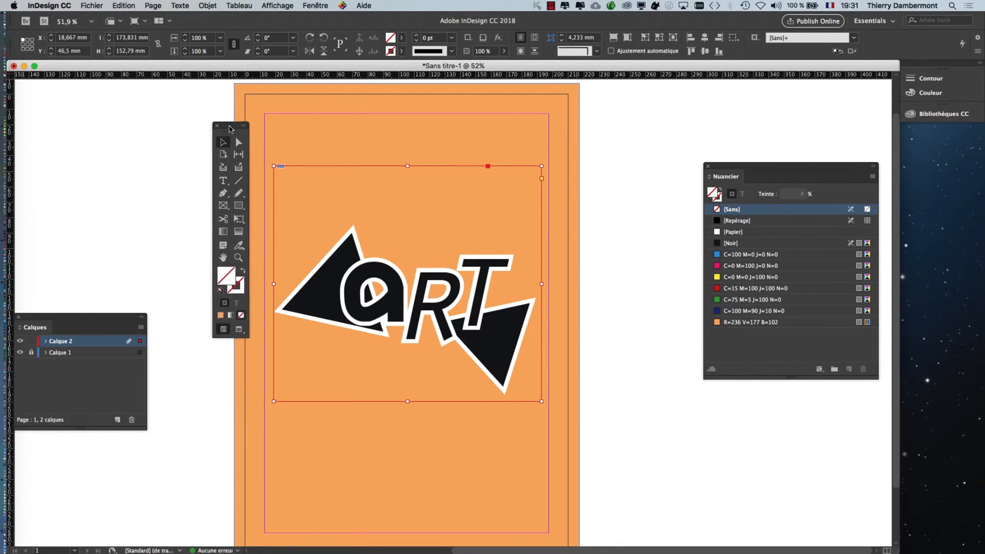
Try to shrink the ART image from its upper-left corner with the Selection tool, and undo that change.
{"action": "left_click", "coordinate": [79, 163]}
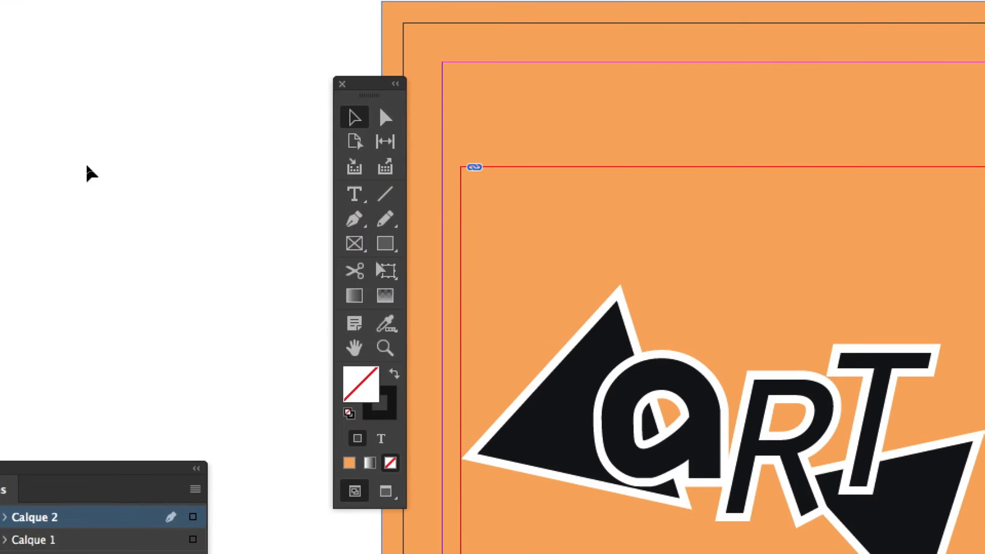
{"action": "left_click", "coordinate": [581, 167]}
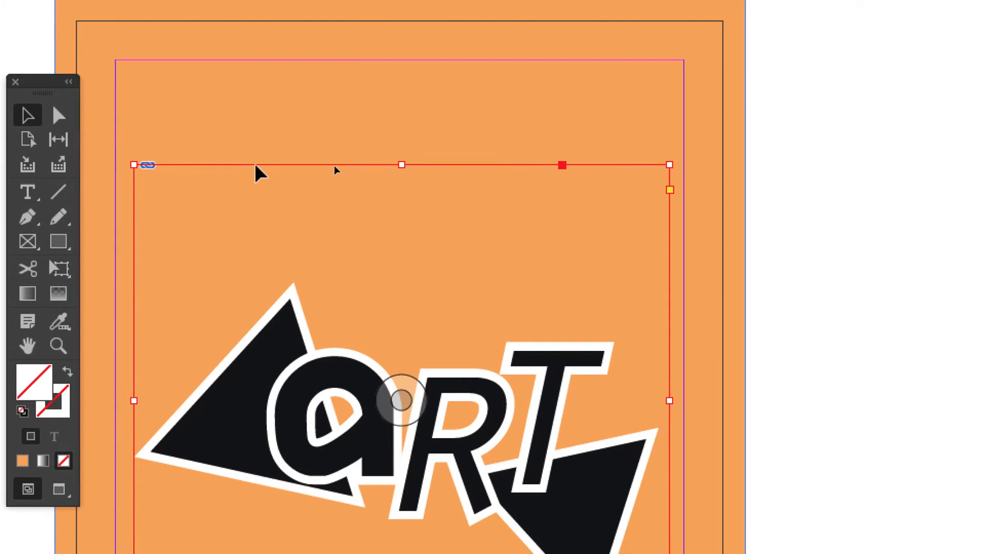
{"action": "left_click_drag", "start_coordinate": [212, 164], "coordinate": [323, 325]}
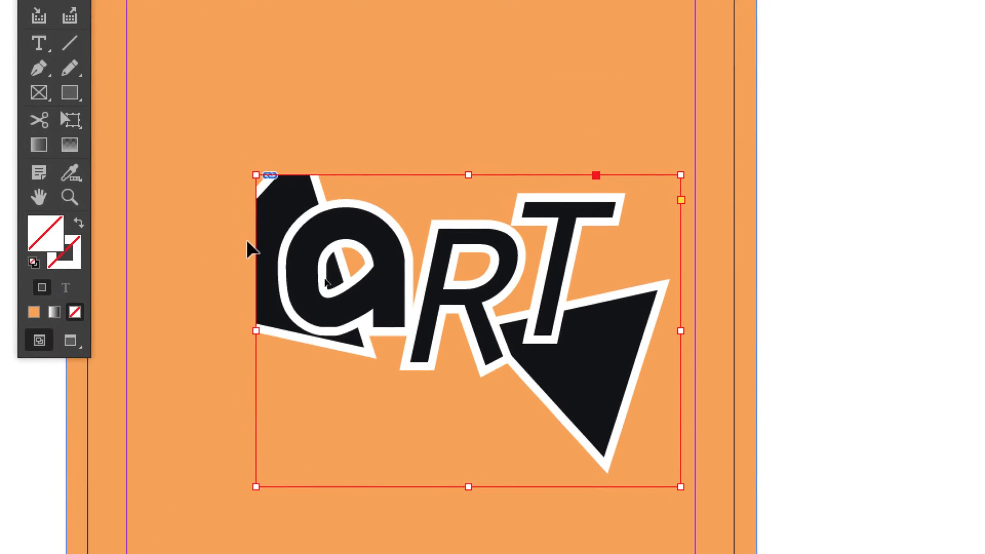
{"action": "key", "text": "ctrl+z"}
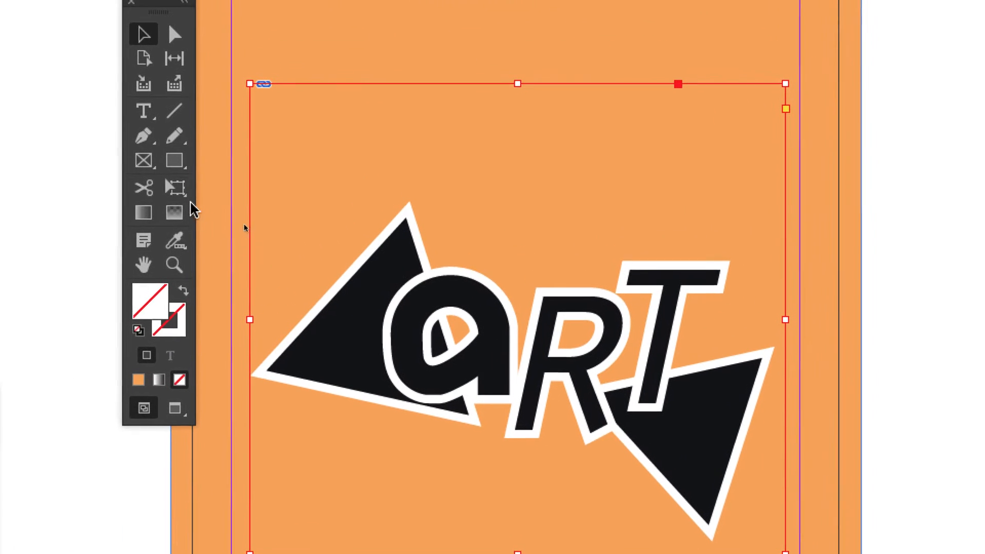
Scale the ART image down with Free Transform to about 115 × 101 mm and move it to the upper-right part of the page.
{"action": "left_click", "coordinate": [72, 123]}
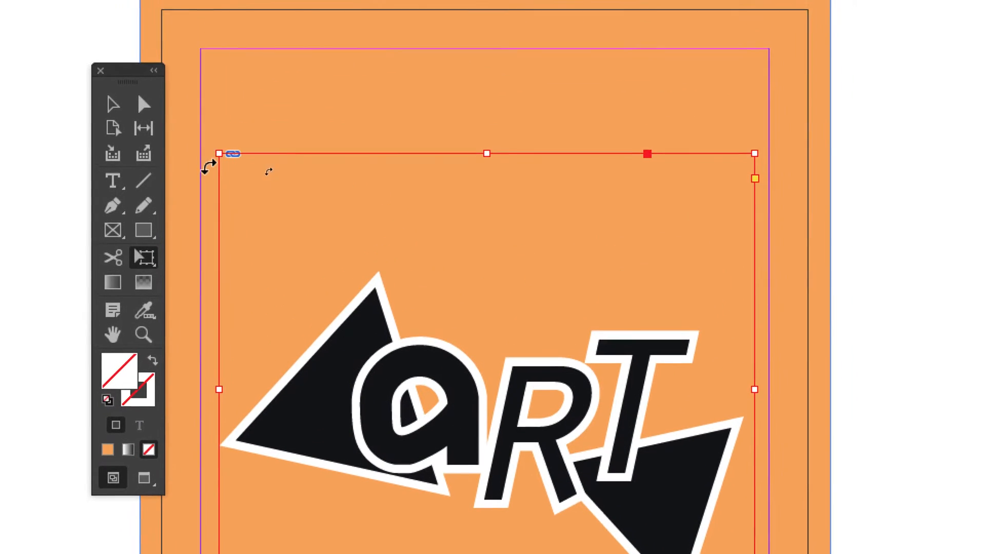
{"action": "left_click_drag", "start_coordinate": [212, 161], "coordinate": [378, 338]}
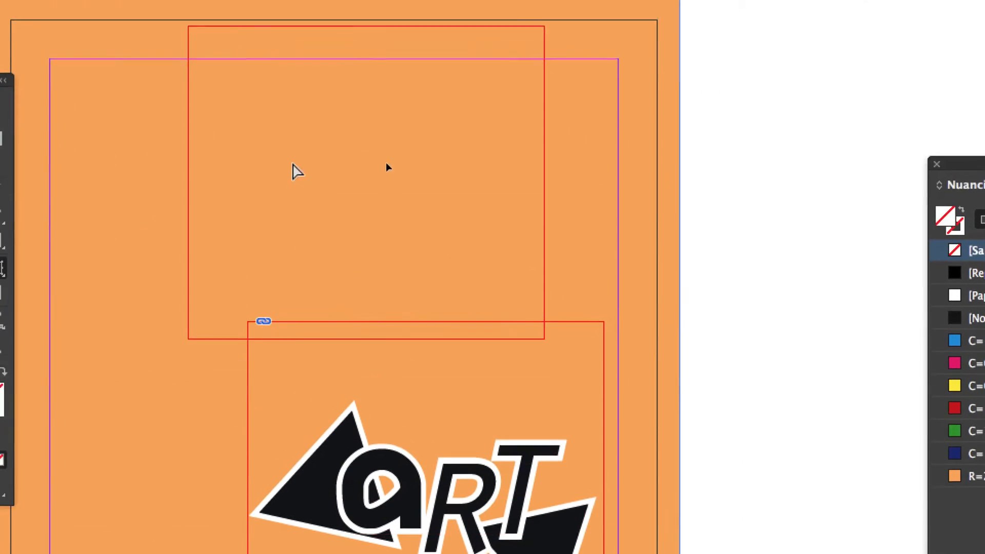
{"action": "left_click_drag", "start_coordinate": [292, 165], "coordinate": [388, 123]}
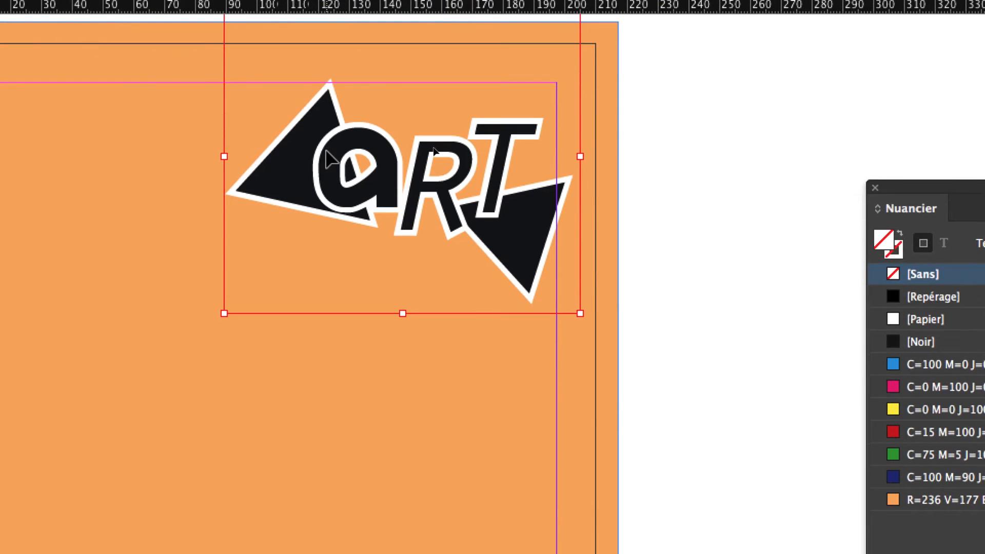
{"action": "left_click_drag", "start_coordinate": [329, 157], "coordinate": [285, 144]}
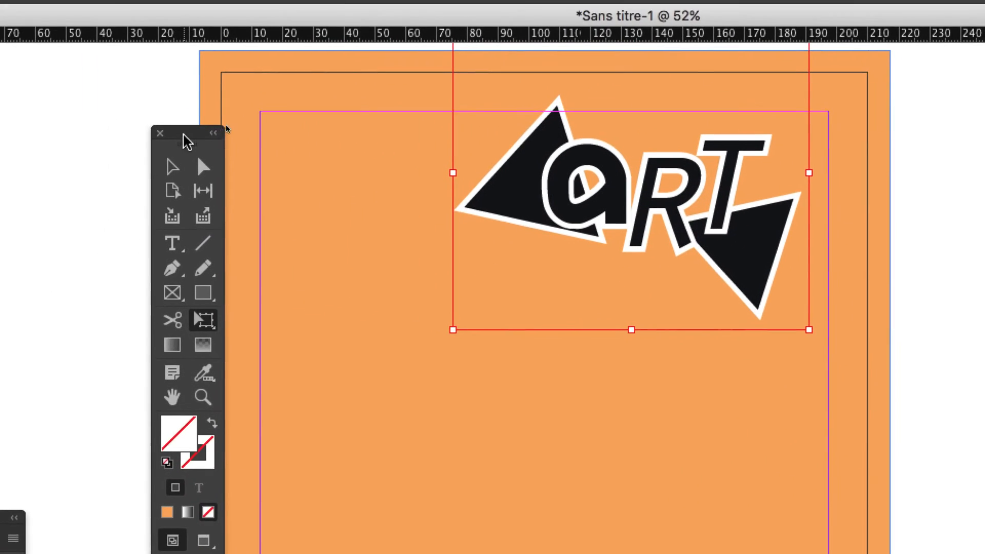
Reselect the ART image and shift it slightly down and closer to the page's right edge with Free Transform.
{"action": "left_click", "coordinate": [200, 154]}
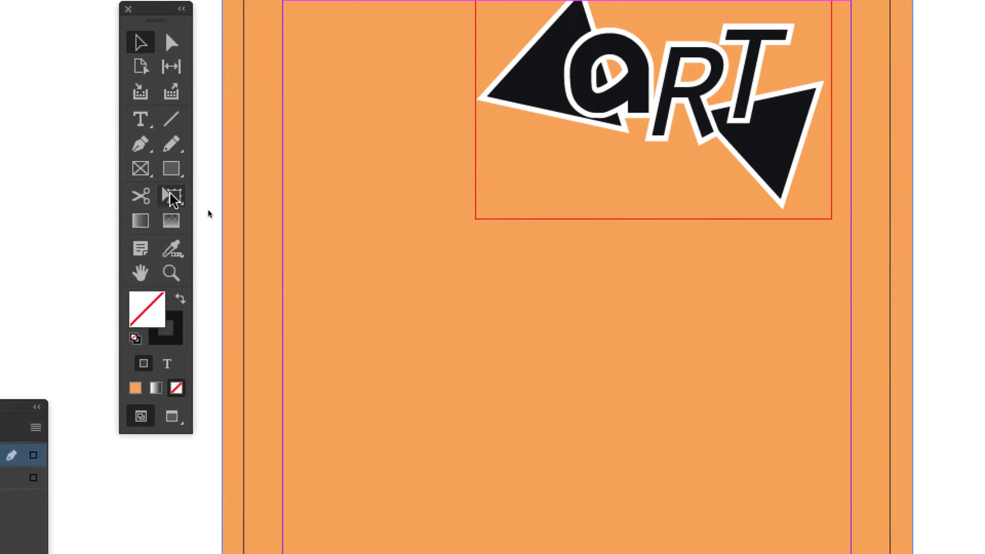
{"action": "left_click", "coordinate": [757, 161]}
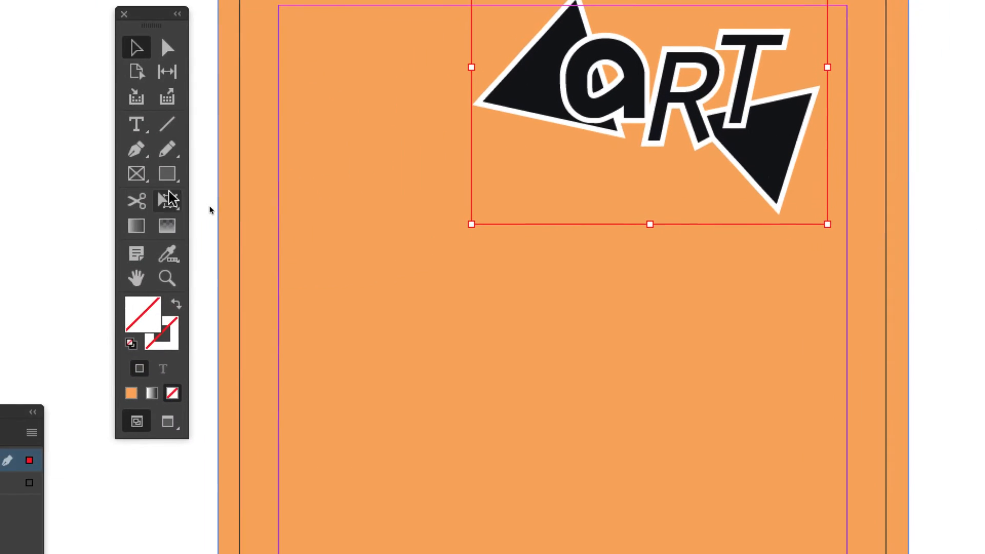
{"action": "left_click", "coordinate": [170, 198]}
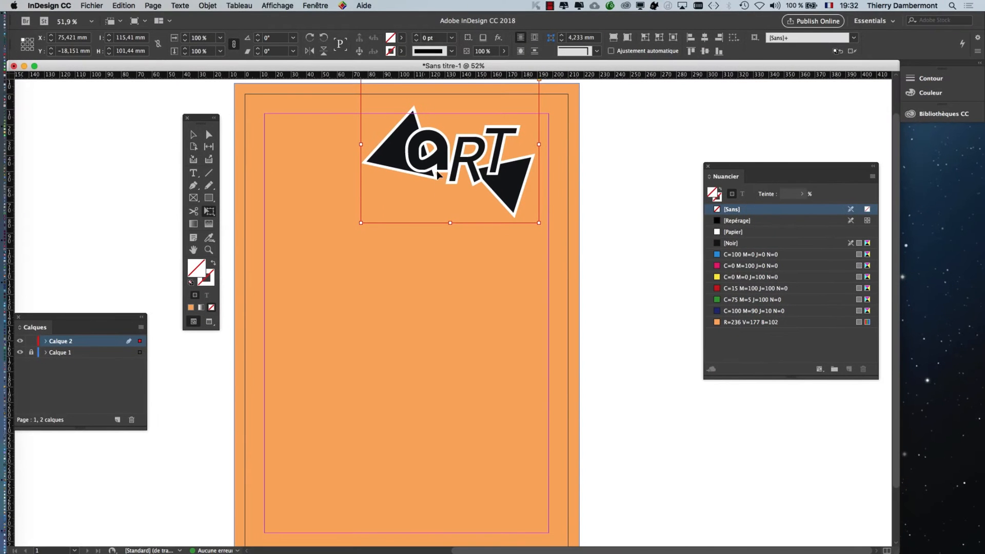
{"action": "left_click_drag", "start_coordinate": [439, 176], "coordinate": [463, 186]}
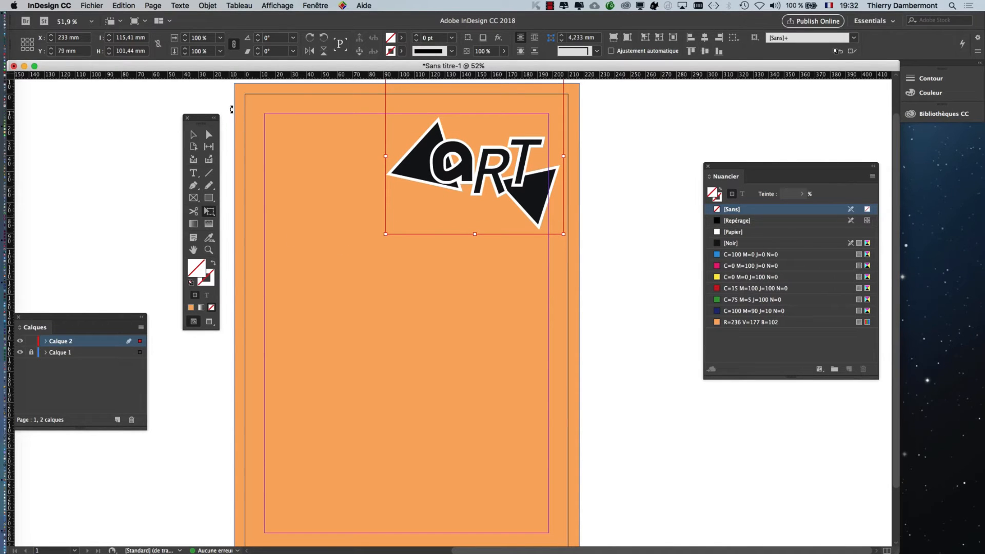
Switch the page to Preview screen mode, deselect the ART image with the Selection tool, and reposition the Tools palette beside the page.
{"action": "left_click_drag", "start_coordinate": [202, 121], "coordinate": [192, 106]}
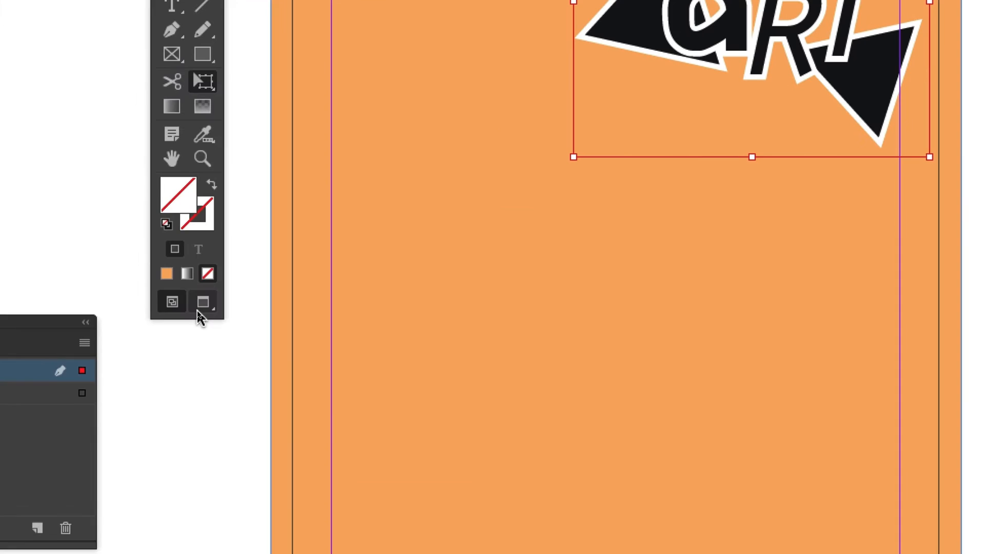
{"action": "left_click", "coordinate": [198, 311]}
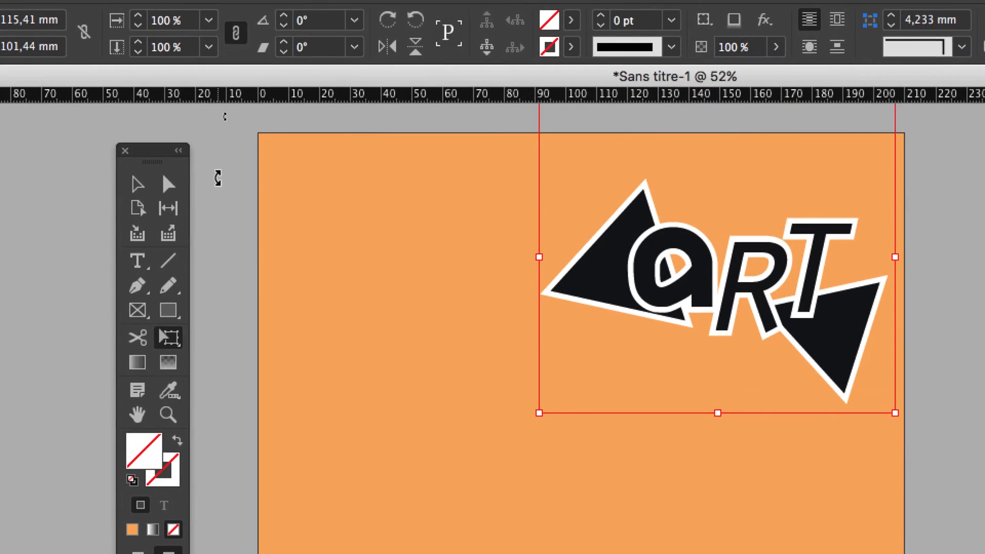
{"action": "left_click", "coordinate": [189, 180]}
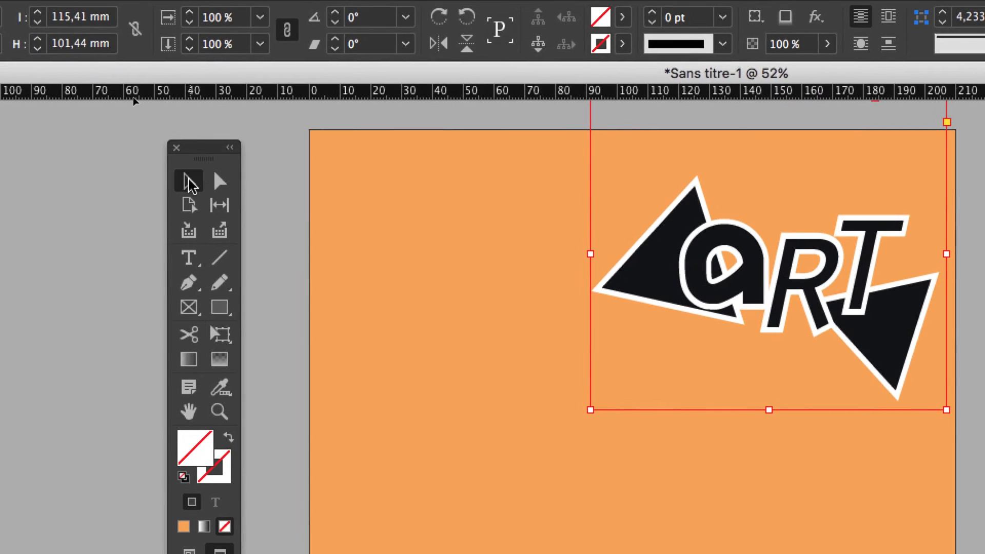
{"action": "left_click", "coordinate": [109, 146]}
{"action": "left_click_drag", "start_coordinate": [193, 150], "coordinate": [231, 150]}
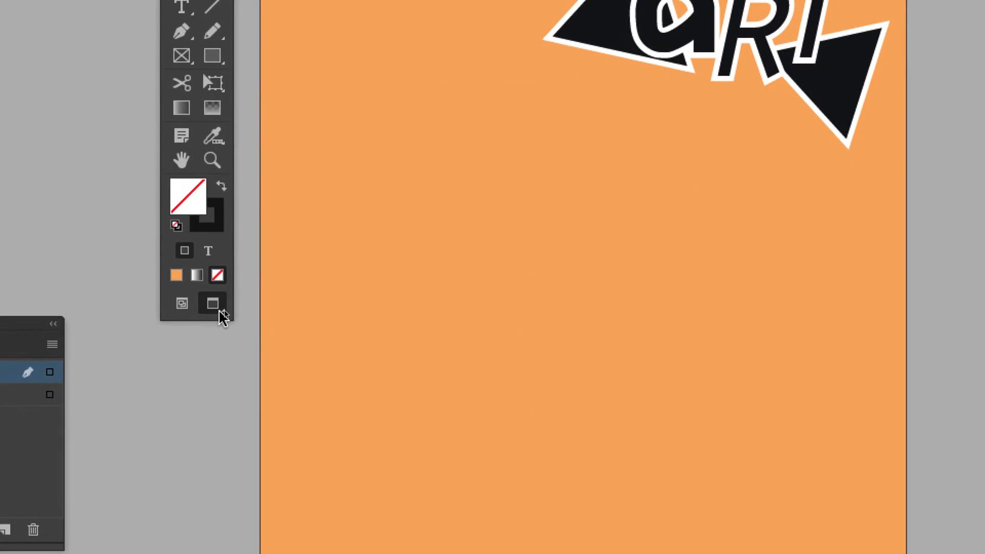
{"action": "left_click", "coordinate": [719, 4]}
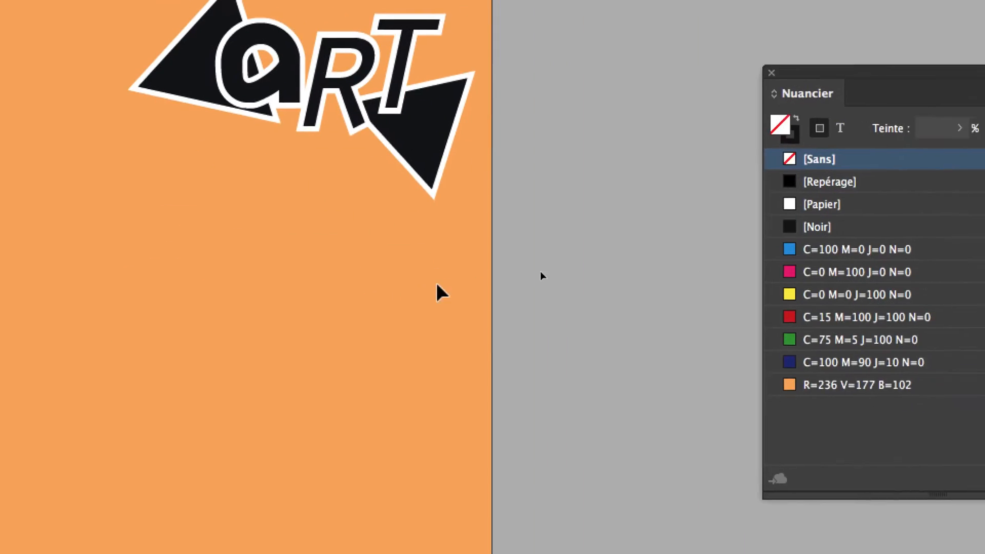
{"action": "left_click", "coordinate": [719, 184]}
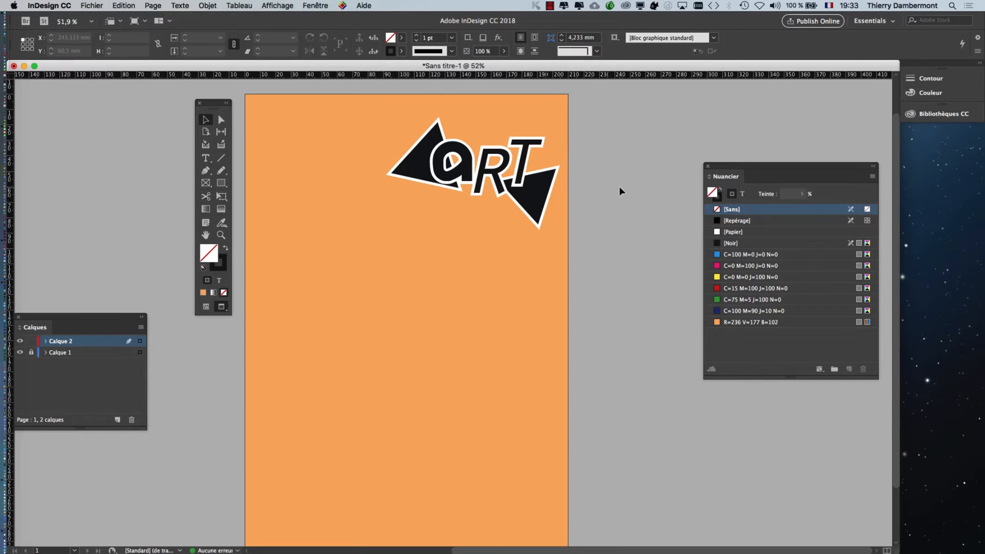
Switch to Illustrator, bring the full EXO-04.ai artboard into view, and move the Calques palette below it.
{"action": "key", "text": "super+Tab"}
{"action": "key", "text": "Tab"}
{"action": "key", "text": "Tab"}
{"action": "left_click", "coordinate": [449, 285]}
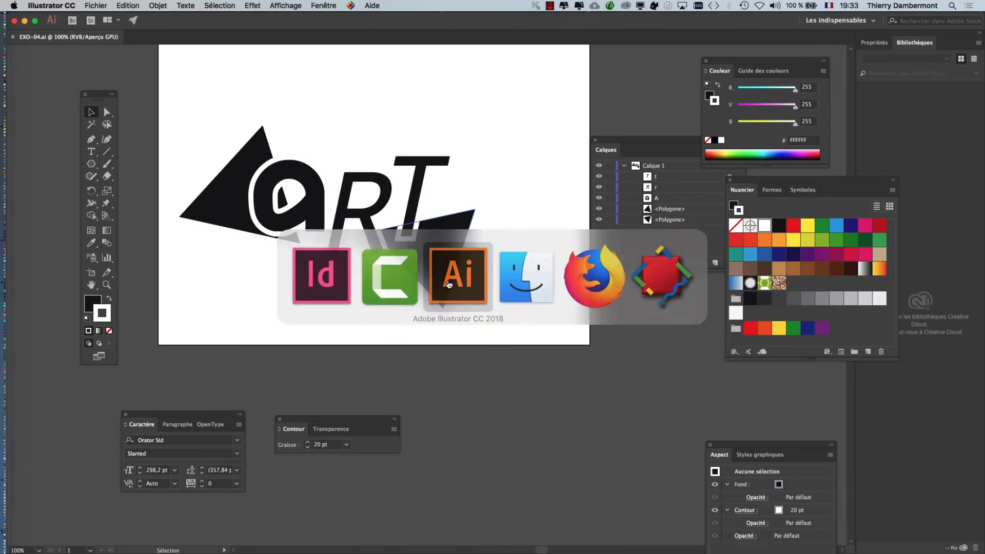
{"action": "scroll", "coordinate": [247, 311], "scroll_direction": "up", "scroll_amount": 3}
{"action": "scroll", "coordinate": [248, 311], "scroll_direction": "left", "scroll_amount": 3}
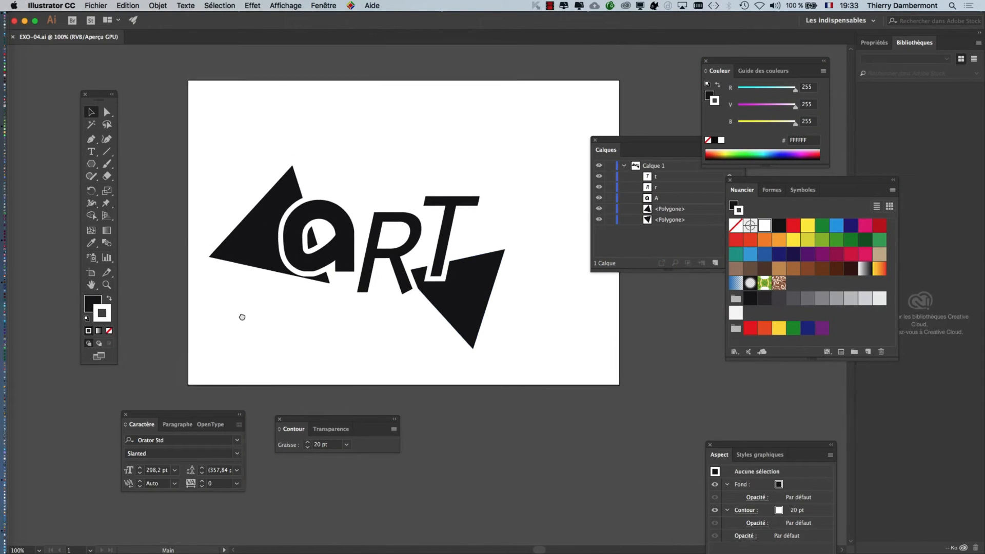
{"action": "left_click_drag", "start_coordinate": [242, 317], "coordinate": [229, 309]}
{"action": "left_click_drag", "start_coordinate": [632, 139], "coordinate": [560, 449]}
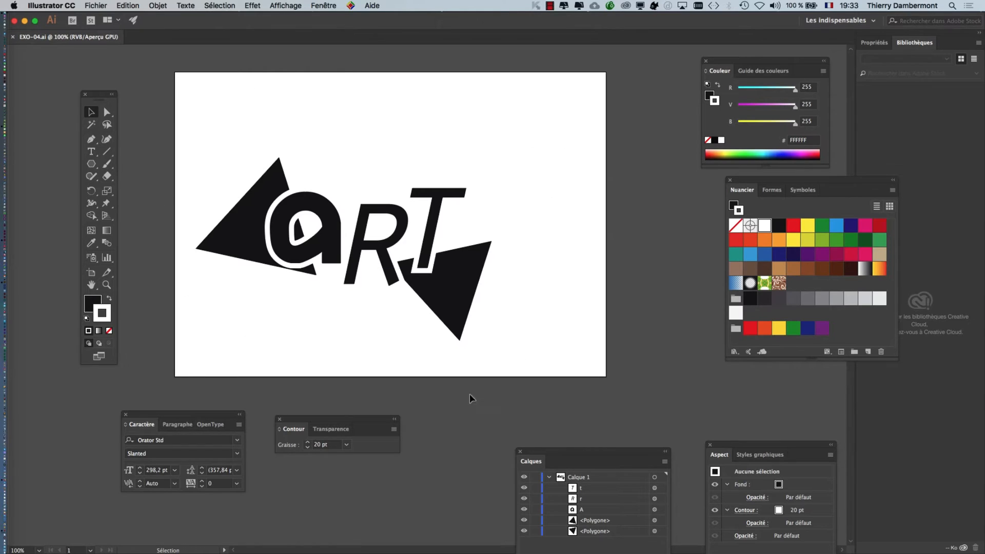
Display the transparency grid behind the ART artwork to reveal its transparent background.
{"action": "left_click", "coordinate": [304, 6]}
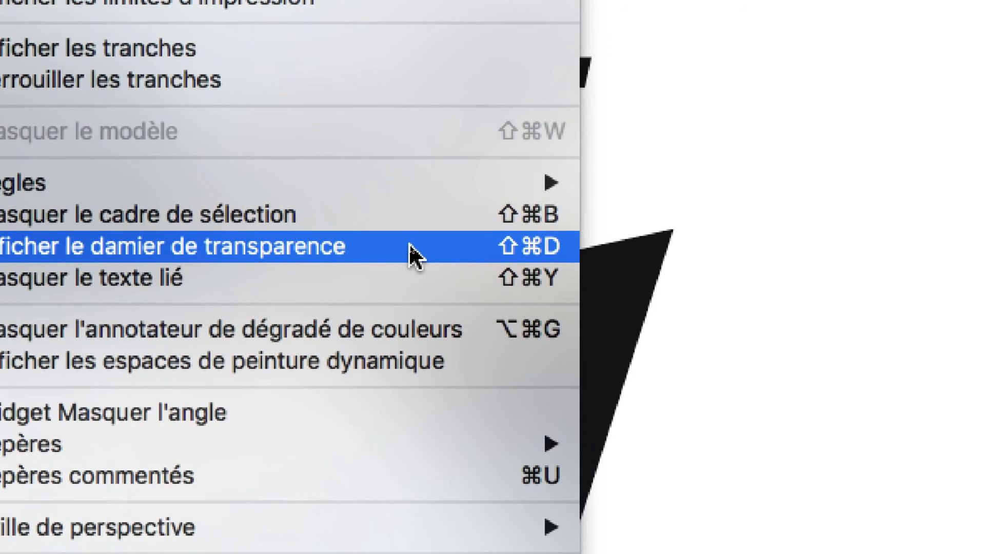
{"action": "left_click", "coordinate": [413, 254]}
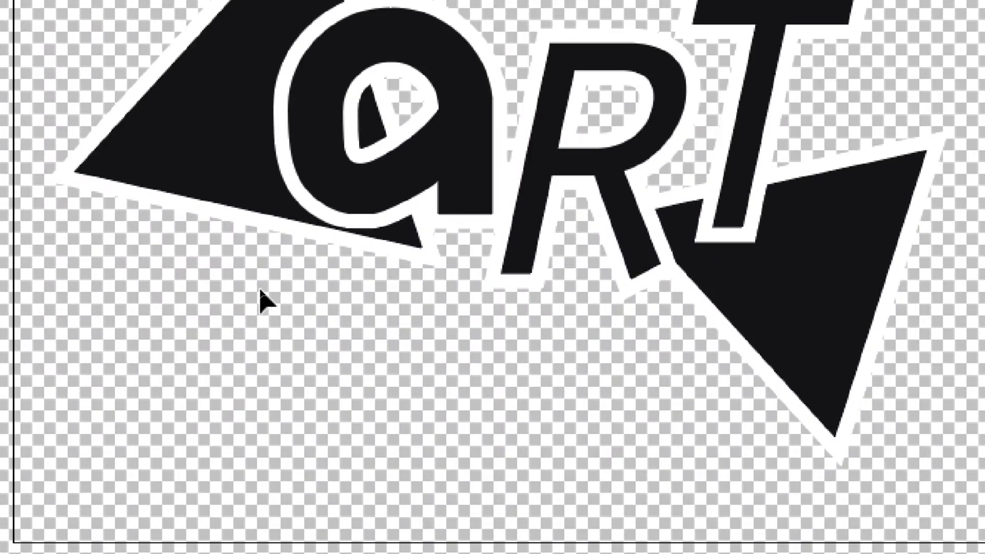
{"action": "scroll", "coordinate": [308, 290], "scroll_direction": "down", "scroll_amount": 2}
{"action": "scroll", "coordinate": [326, 280], "scroll_direction": "up", "scroll_amount": 3}
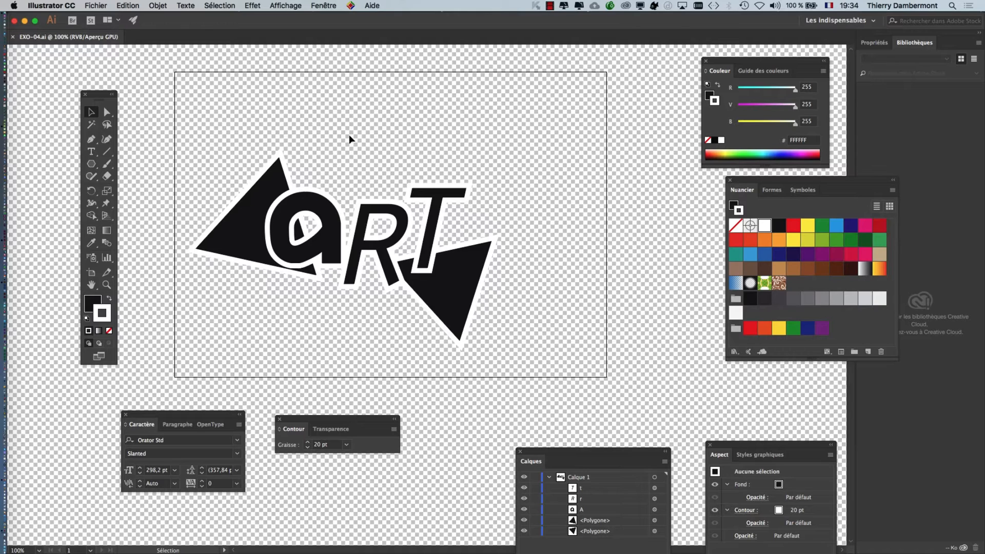
In the document setup, set the transparency grid size to Grande and its colour to Moyenne.
{"action": "left_click", "coordinate": [96, 5]}
{"action": "mouse_move", "coordinate": [194, 232]}
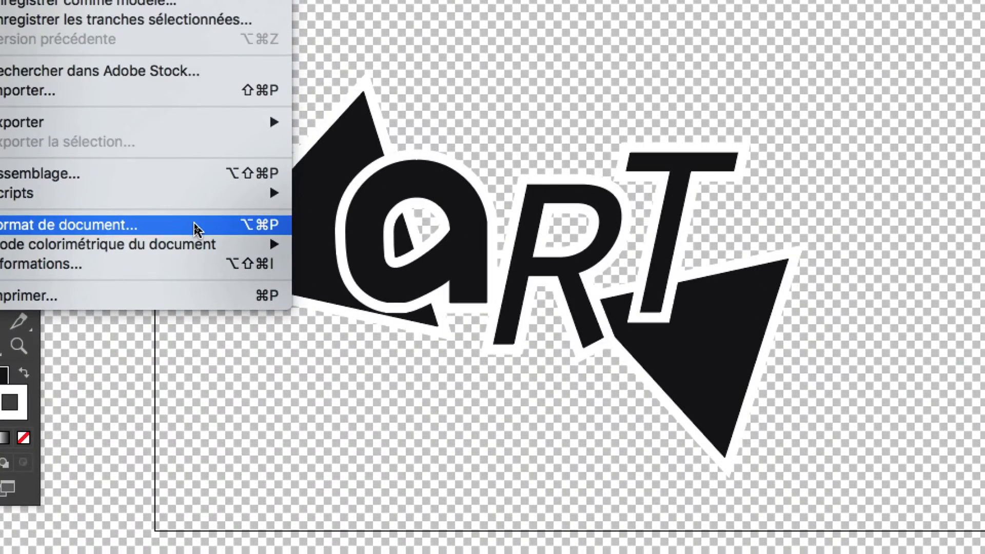
{"action": "left_click", "coordinate": [195, 229]}
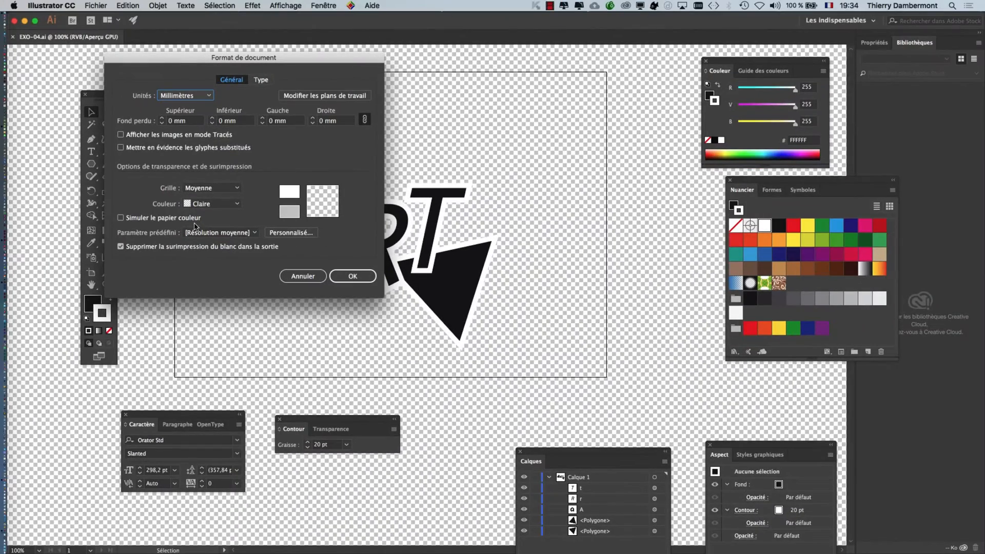
{"action": "left_click_drag", "start_coordinate": [247, 59], "coordinate": [478, 54]}
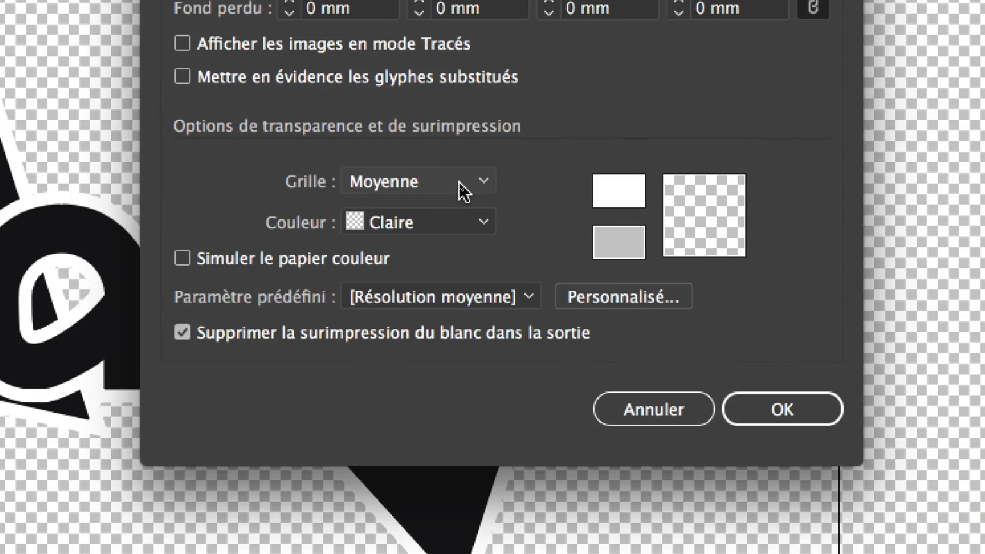
{"action": "left_click", "coordinate": [464, 191]}
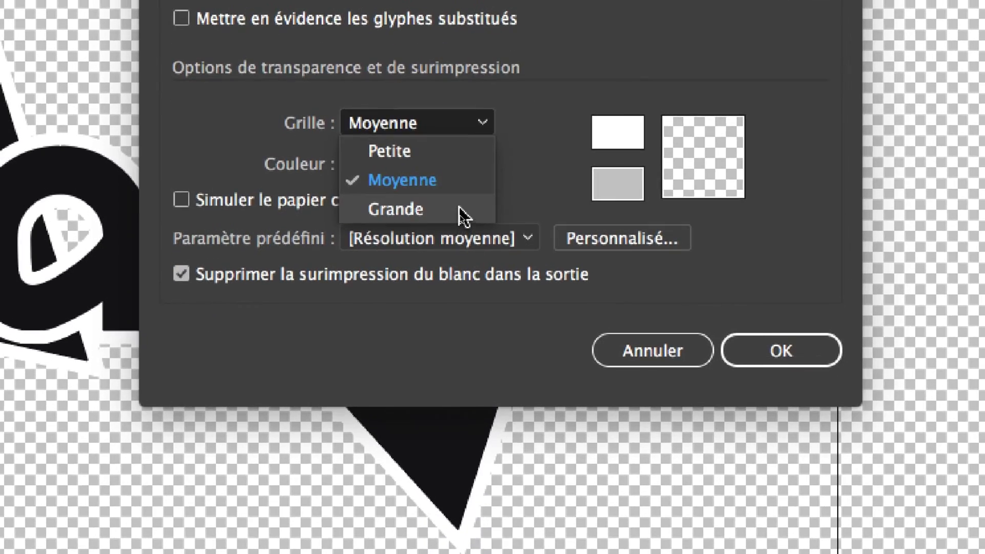
{"action": "left_click", "coordinate": [463, 268]}
{"action": "left_click", "coordinate": [433, 168]}
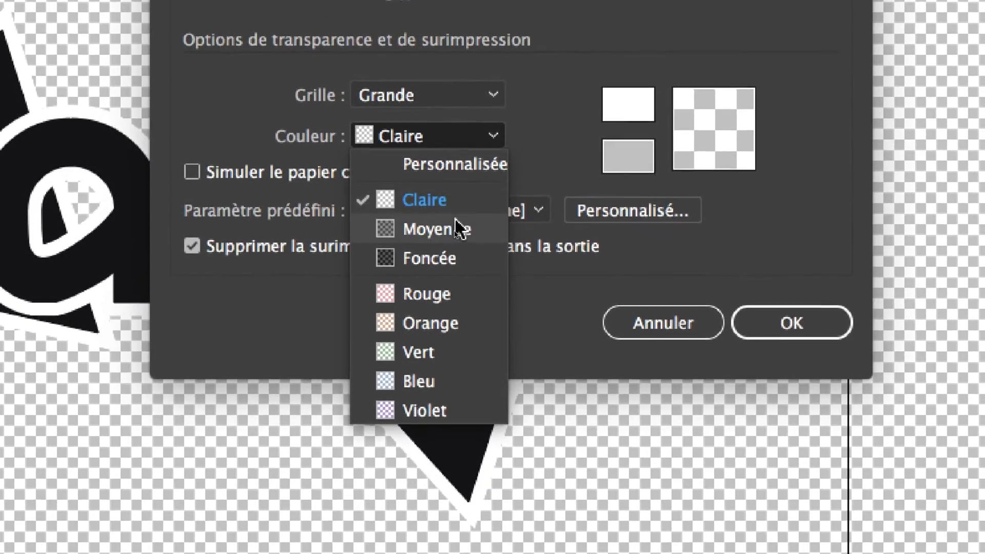
{"action": "left_click", "coordinate": [455, 221]}
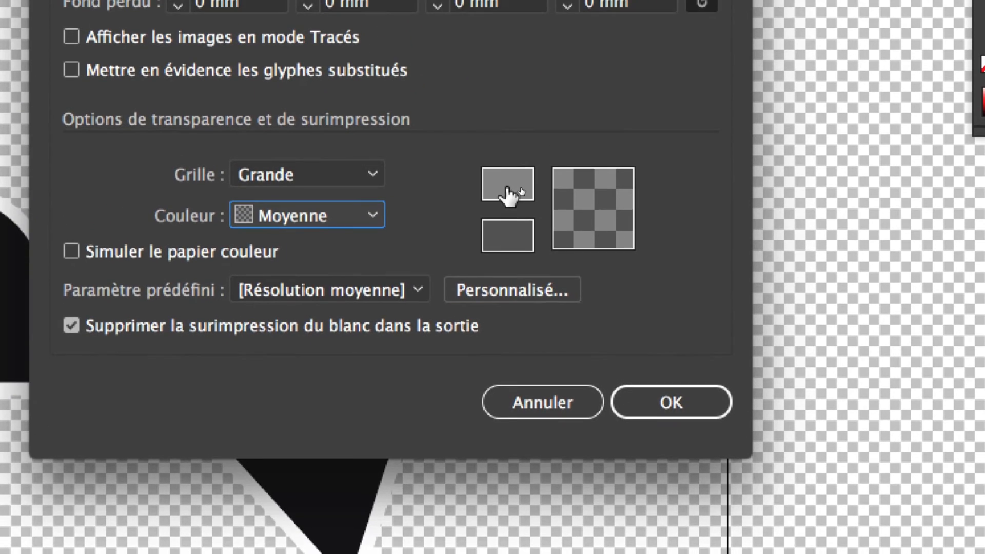
Darken the lighter transparency grid colour to a custom grey and apply the document setup.
{"action": "left_click", "coordinate": [508, 184]}
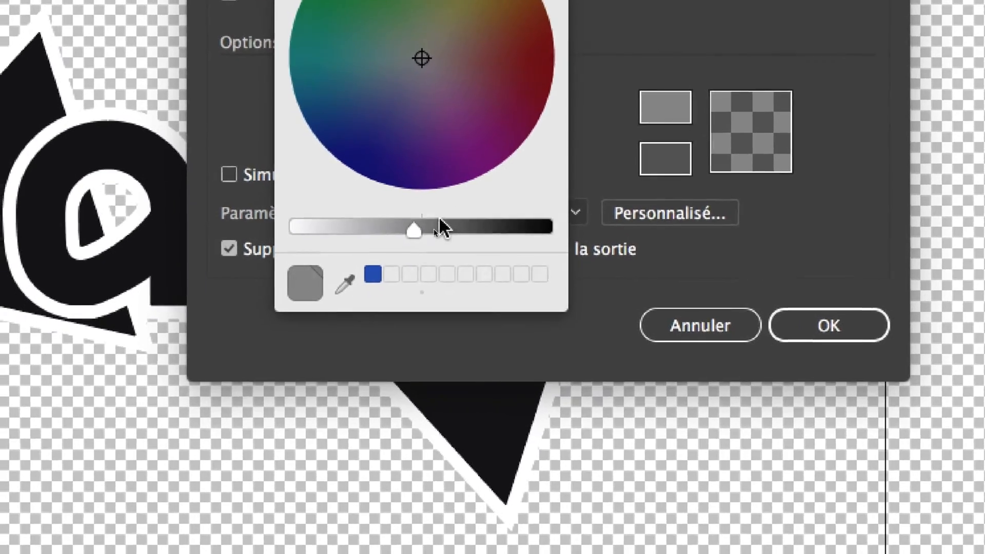
{"action": "left_click", "coordinate": [440, 226]}
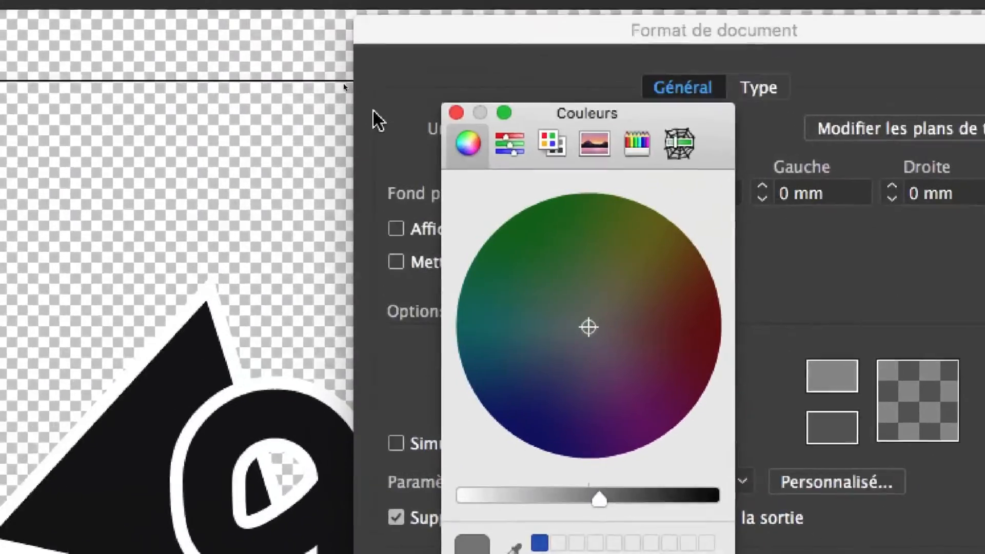
{"action": "left_click", "coordinate": [456, 112]}
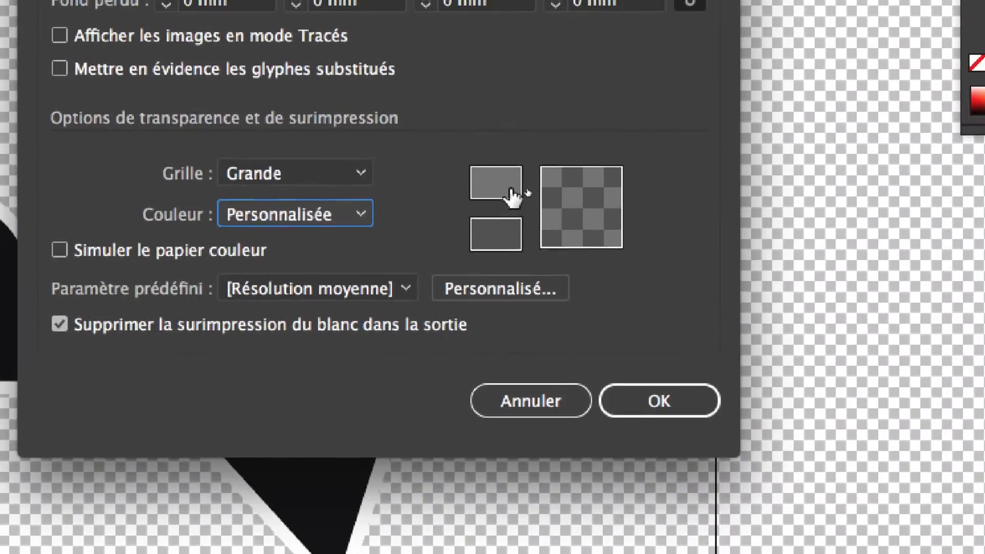
{"action": "left_click", "coordinate": [512, 195]}
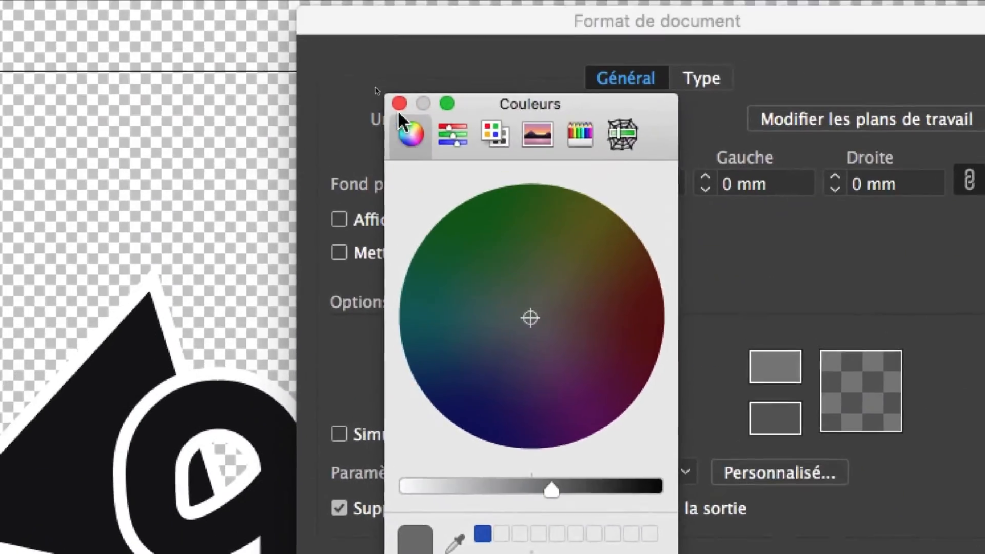
{"action": "left_click", "coordinate": [398, 103]}
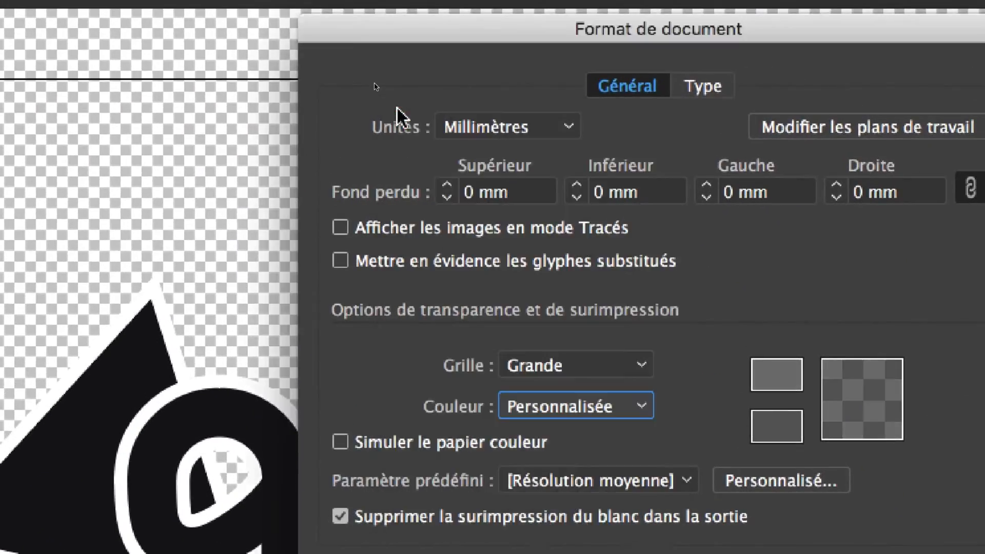
{"action": "left_click", "coordinate": [550, 251]}
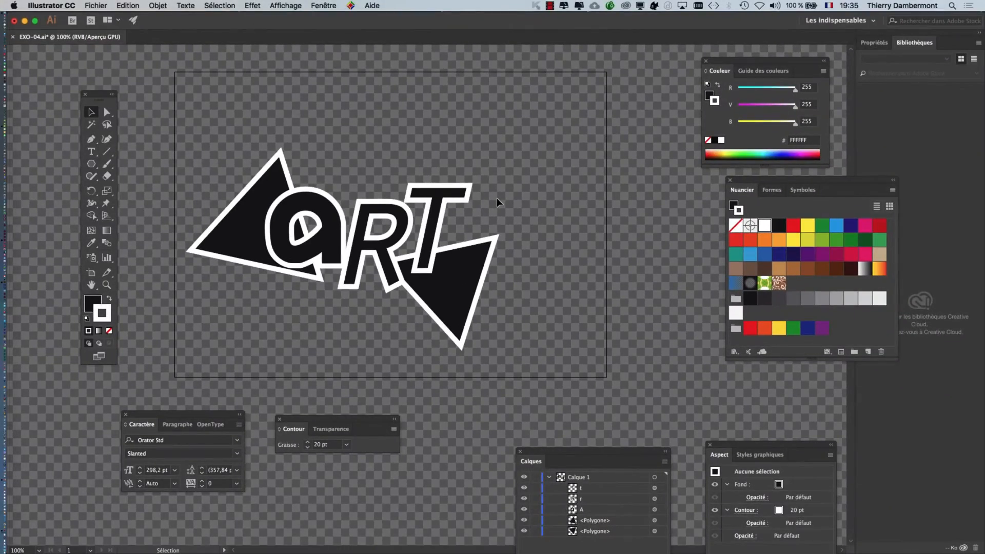
Reopen the document setup and make the lighter grid grey slightly darker still, keeping the change.
{"action": "left_click", "coordinate": [95, 6]}
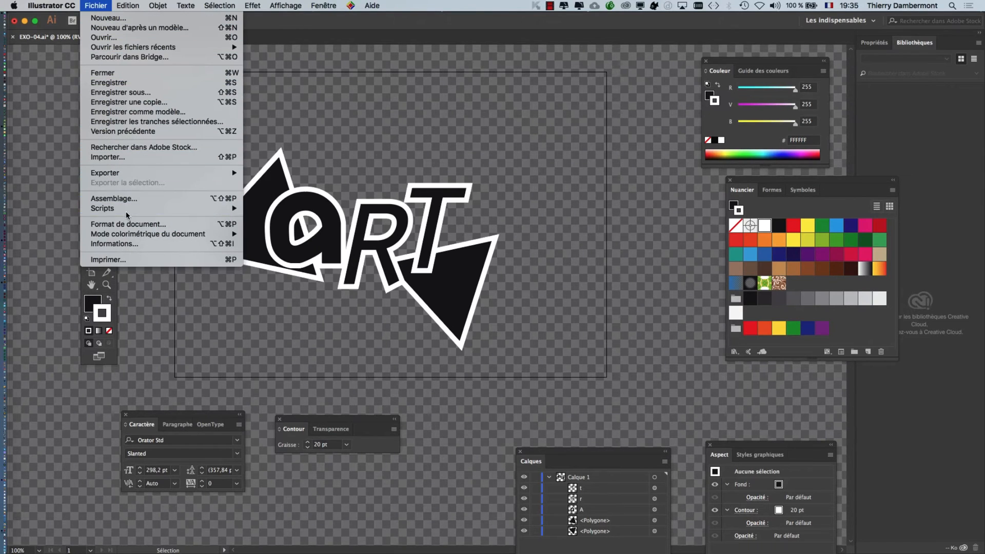
{"action": "left_click", "coordinate": [128, 224]}
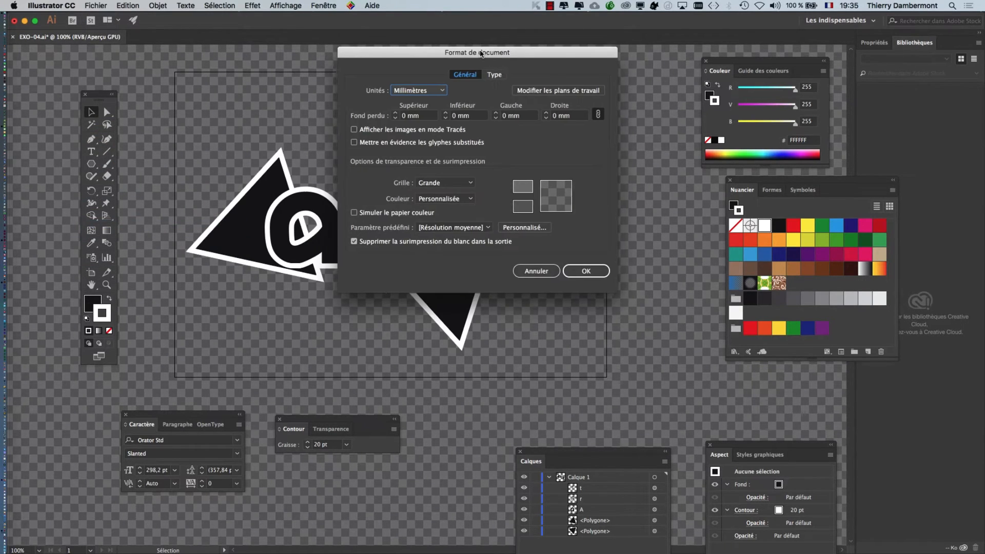
{"action": "left_click_drag", "start_coordinate": [481, 54], "coordinate": [620, 91]}
{"action": "left_click", "coordinate": [662, 224]}
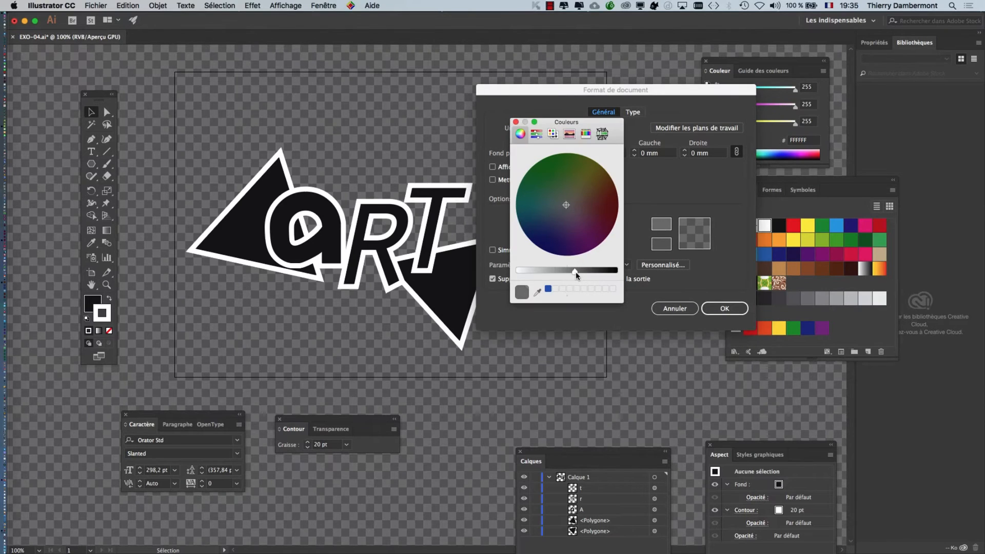
{"action": "left_click", "coordinate": [581, 273]}
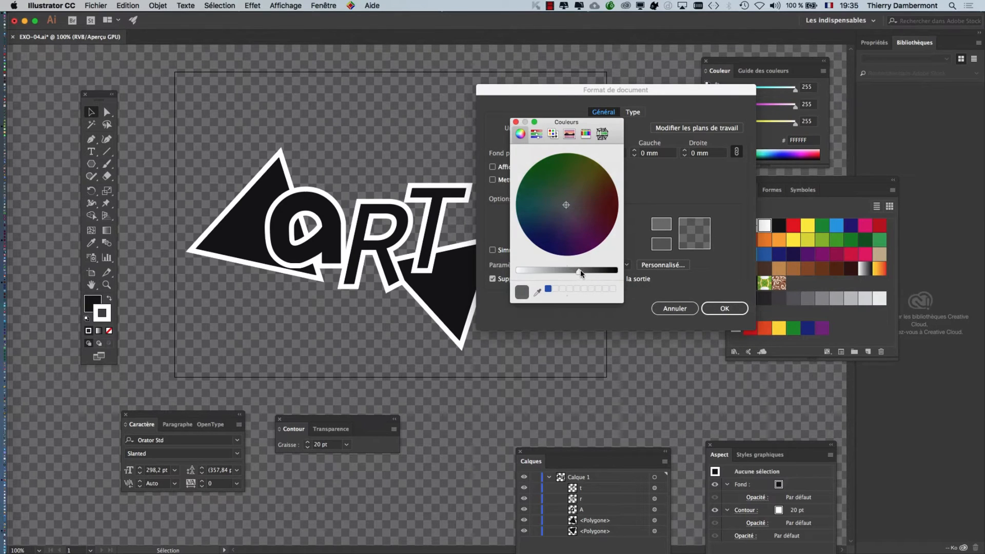
{"action": "left_click", "coordinate": [516, 123]}
{"action": "left_click", "coordinate": [726, 309]}
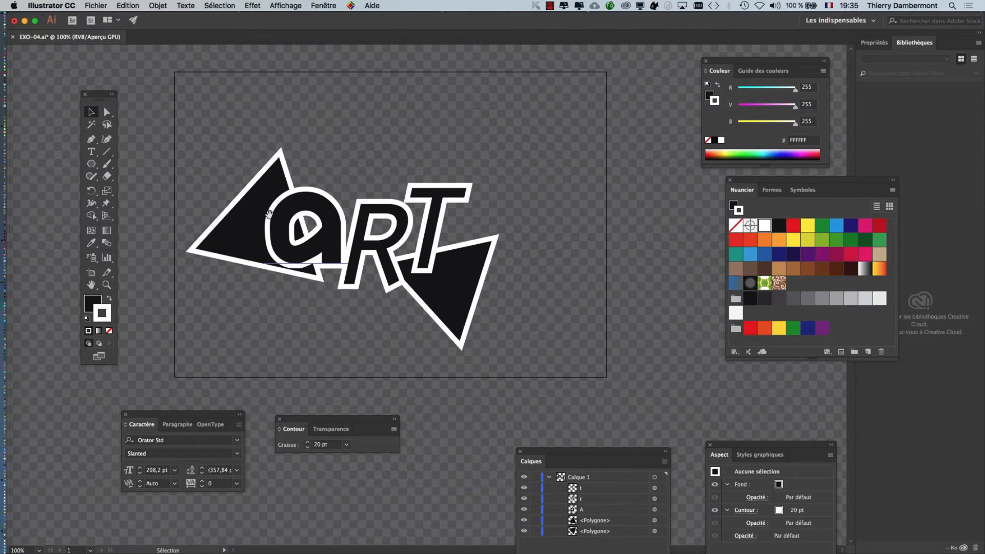
Select all the ART artwork and open its Pixelliser settings, placing the dialog beside the artwork.
{"action": "scroll", "coordinate": [268, 213], "scroll_direction": "down", "scroll_amount": 3}
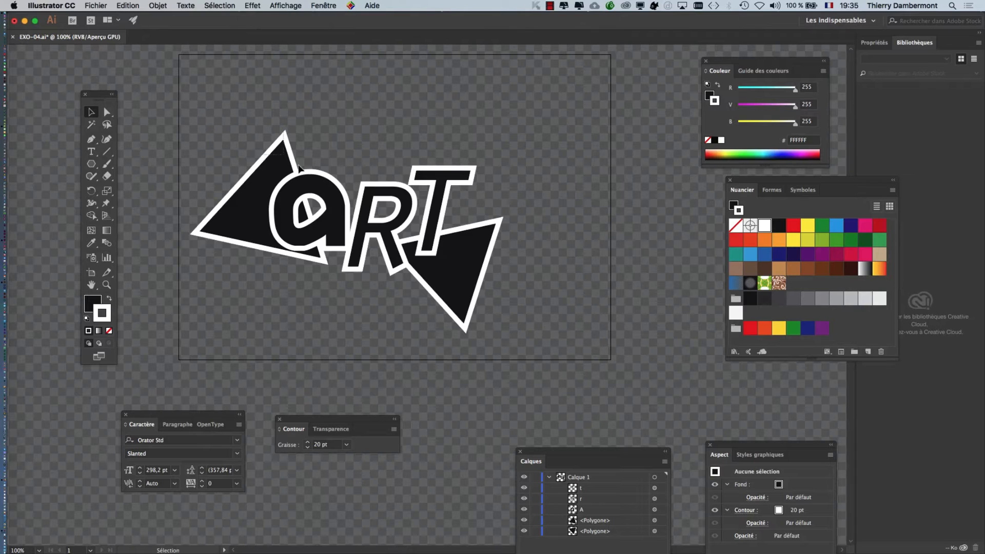
{"action": "key", "text": "super+a"}
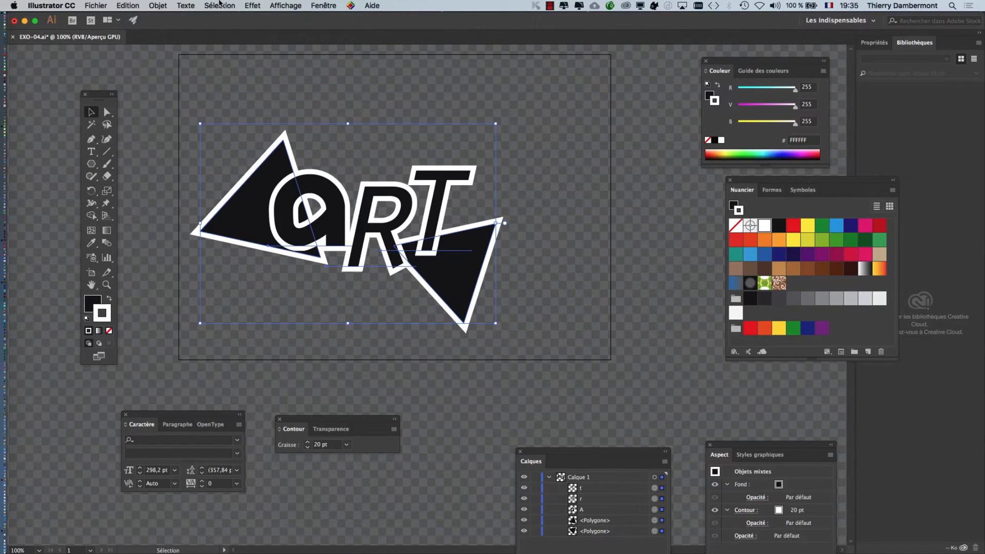
{"action": "left_click", "coordinate": [153, 6]}
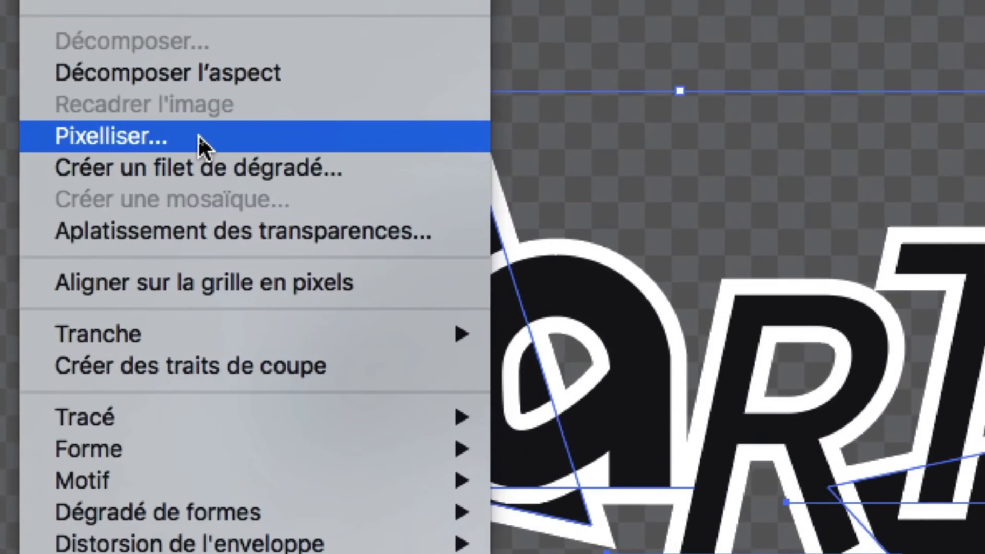
{"action": "left_click", "coordinate": [199, 137]}
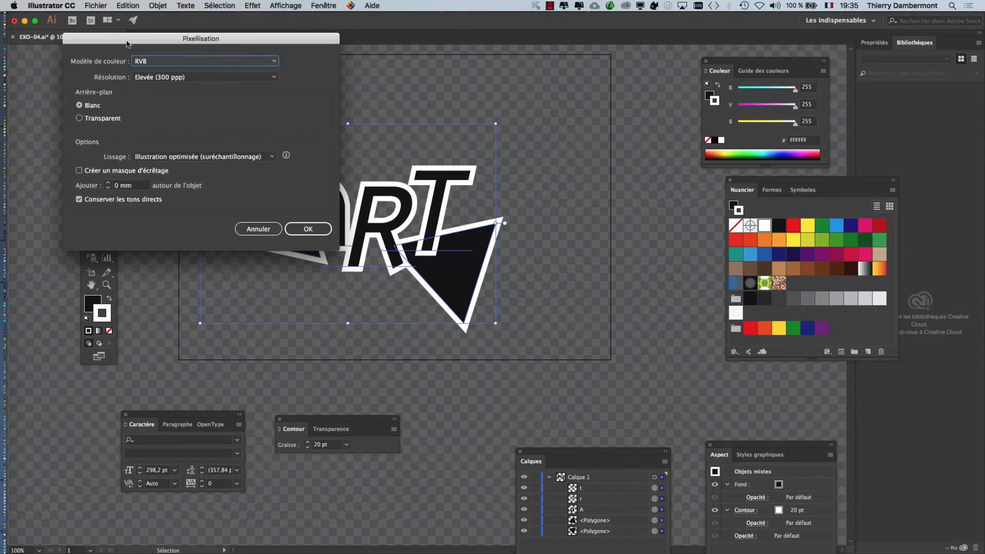
{"action": "left_click_drag", "start_coordinate": [127, 44], "coordinate": [557, 90]}
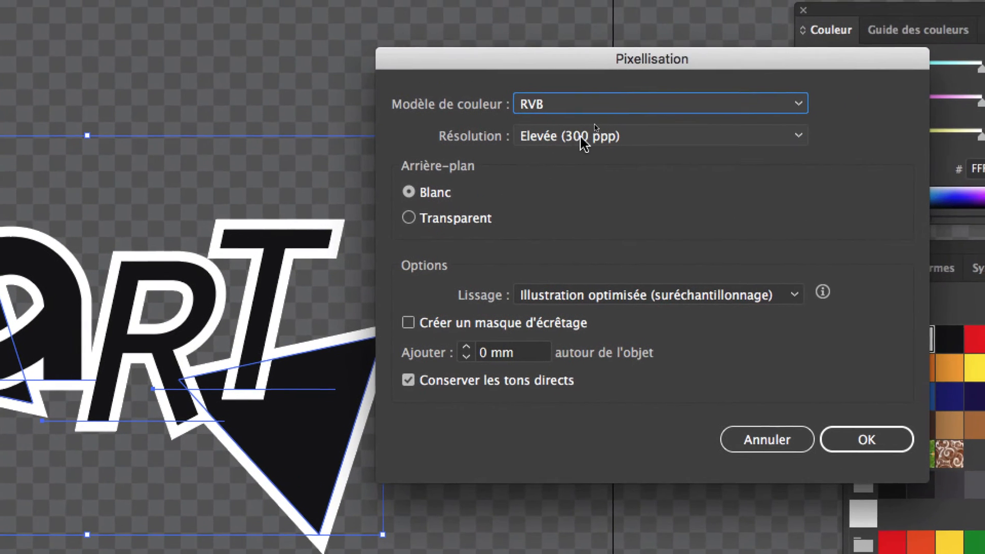
Try a custom rasterization resolution of 600 ppp, and set it back to Elevée (300 ppp).
{"action": "left_click", "coordinate": [669, 95]}
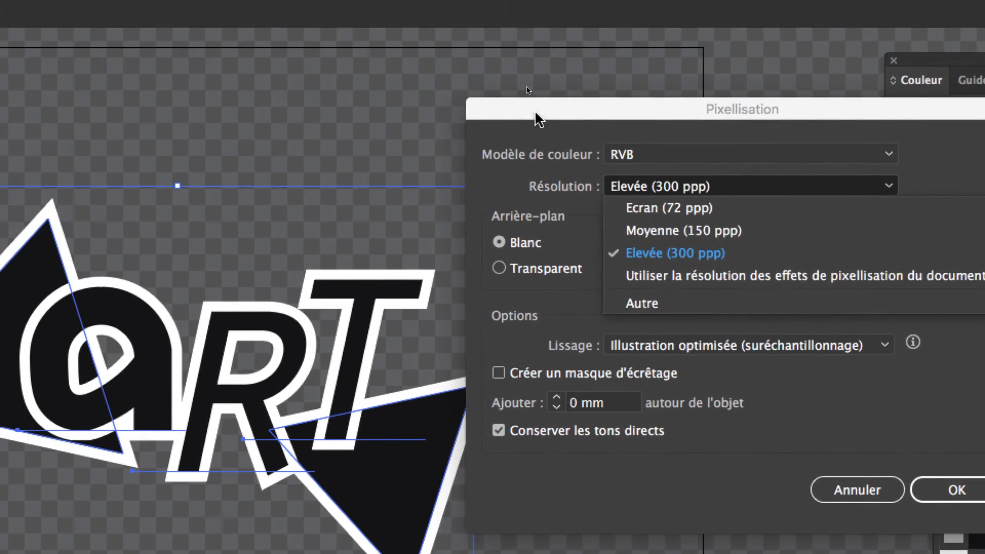
{"action": "left_click", "coordinate": [537, 56]}
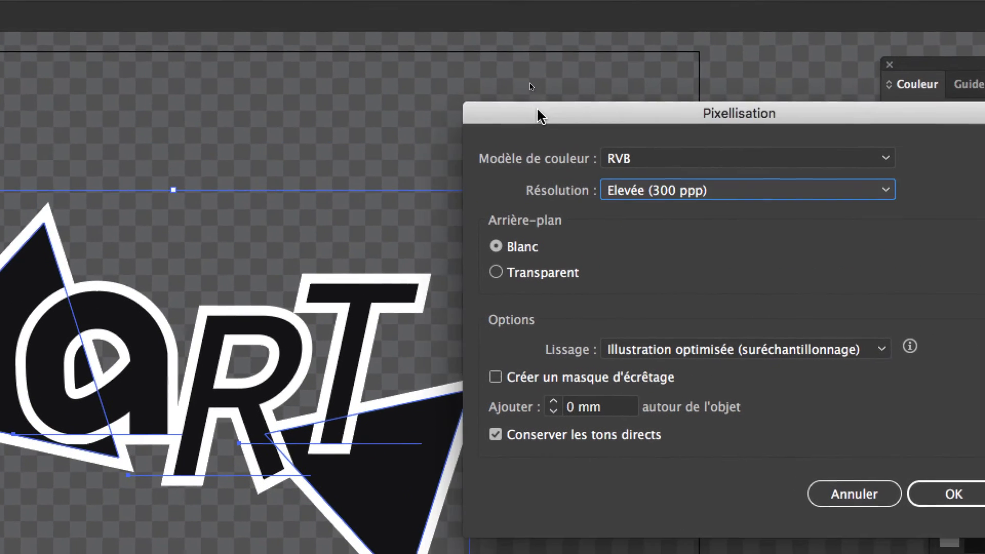
{"action": "left_click_drag", "start_coordinate": [541, 56], "coordinate": [812, 90]}
{"action": "left_click_drag", "start_coordinate": [639, 130], "coordinate": [546, 108]}
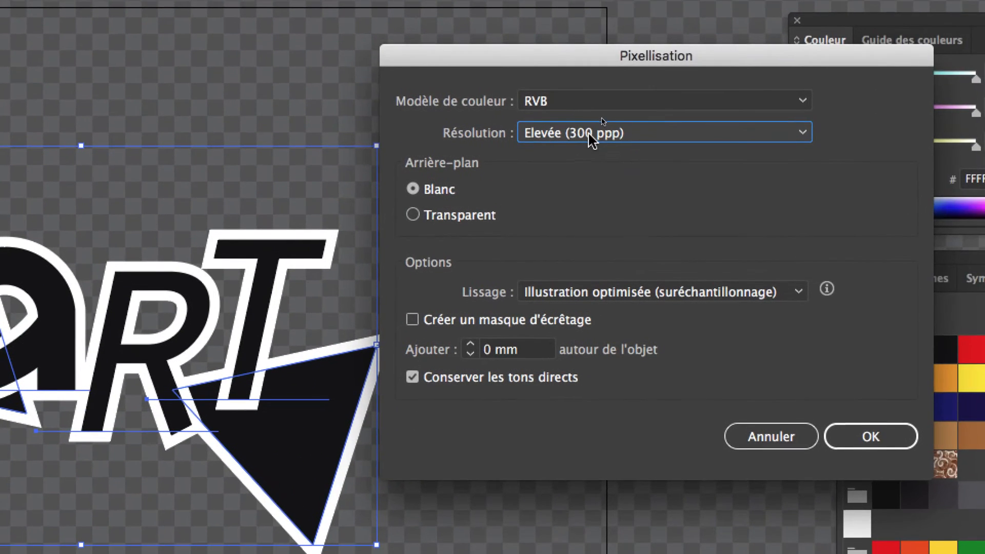
{"action": "left_click", "coordinate": [592, 139]}
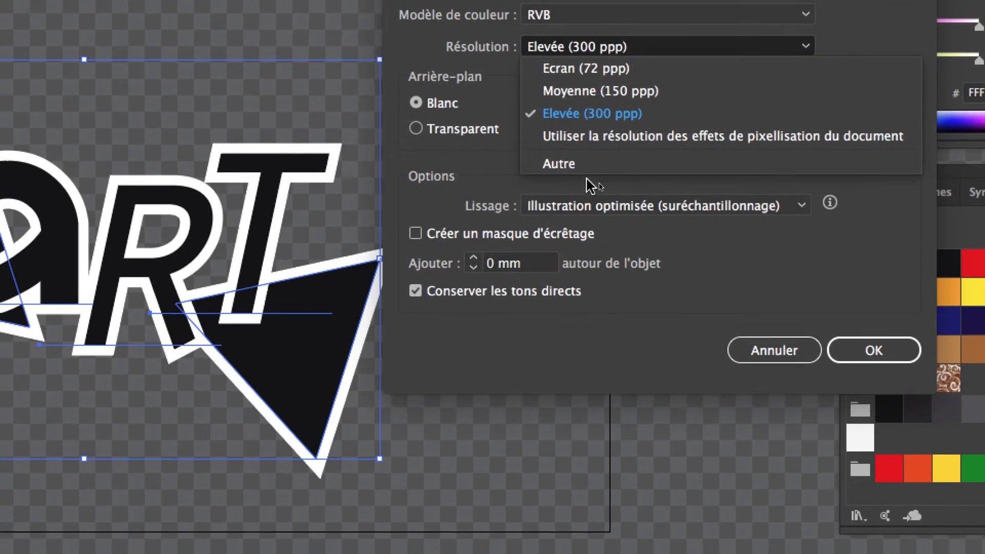
{"action": "left_click", "coordinate": [561, 248]}
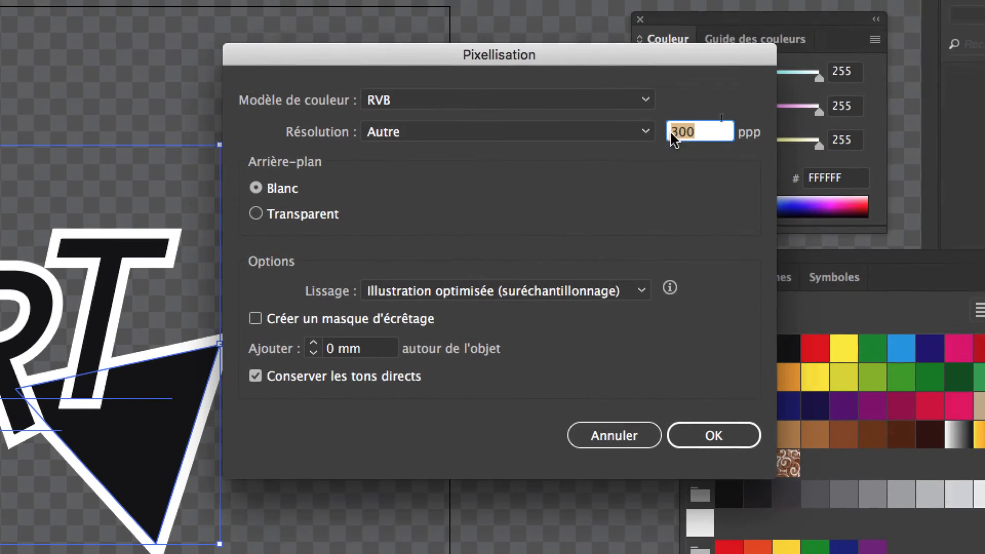
{"action": "type", "text": "600"}
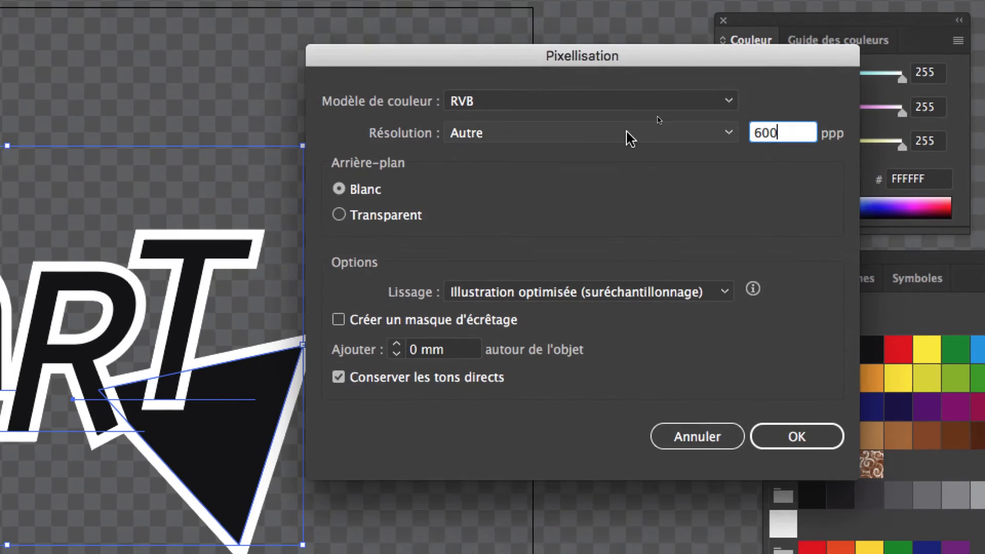
{"action": "left_click", "coordinate": [525, 134]}
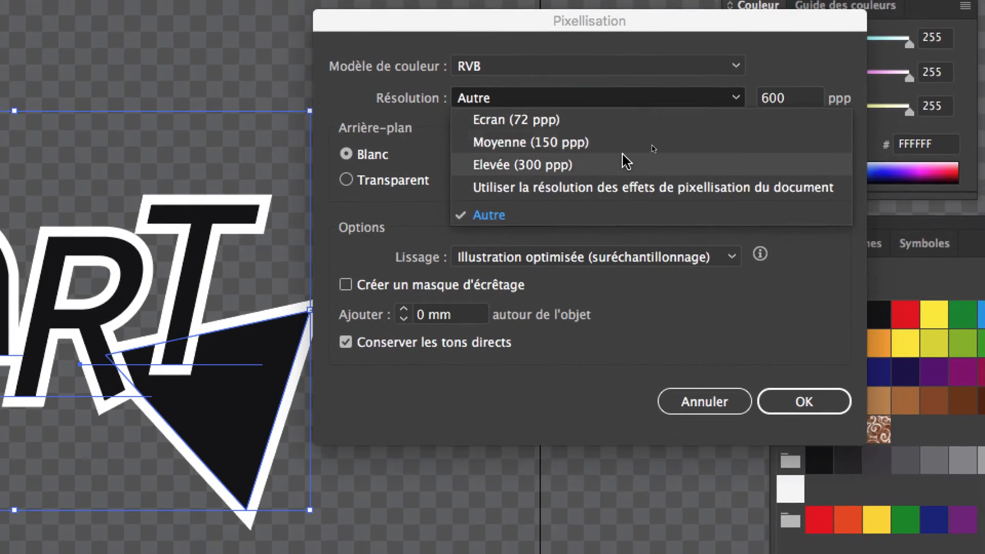
{"action": "left_click", "coordinate": [626, 163]}
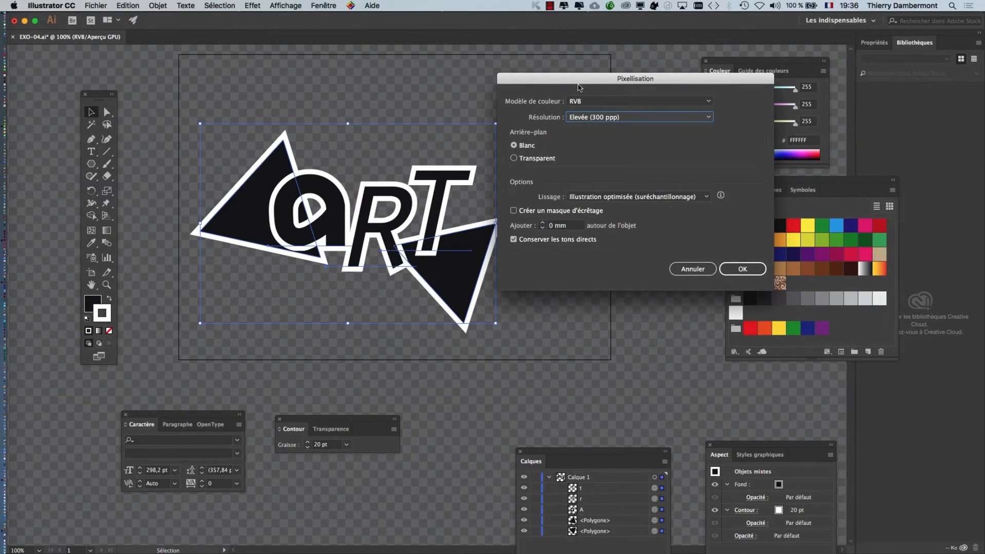
Rasterize the ART artwork in RVB at 300 ppp with a white background, and inspect its pixel edges at high magnification.
{"action": "left_click_drag", "start_coordinate": [578, 88], "coordinate": [598, 77]}
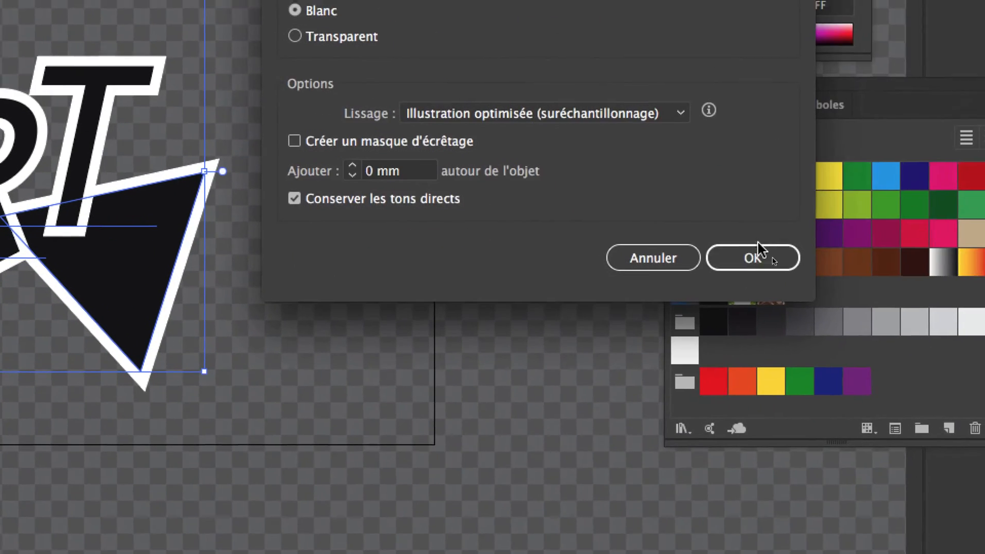
{"action": "left_click", "coordinate": [760, 256]}
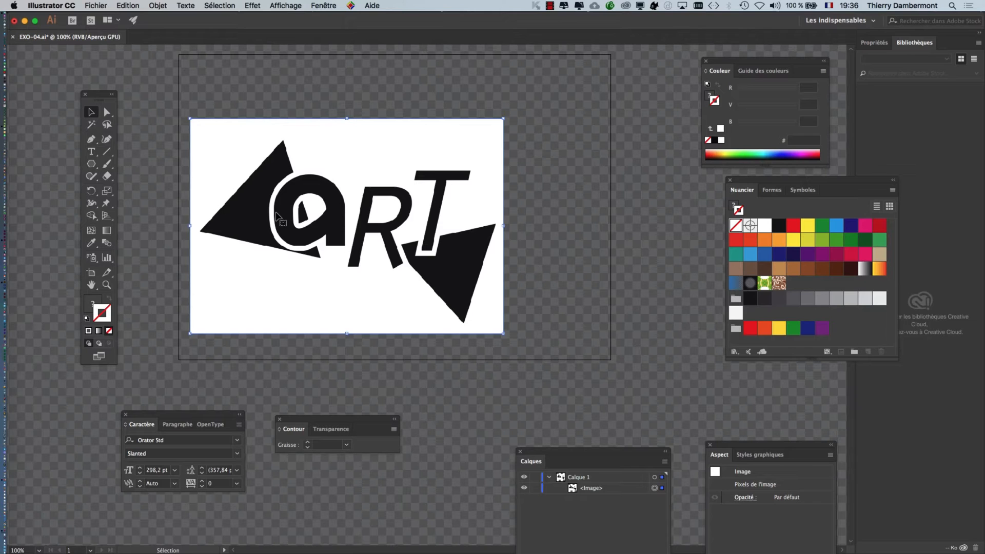
{"action": "scroll", "coordinate": [276, 213], "scroll_direction": "up", "scroll_amount": 10}
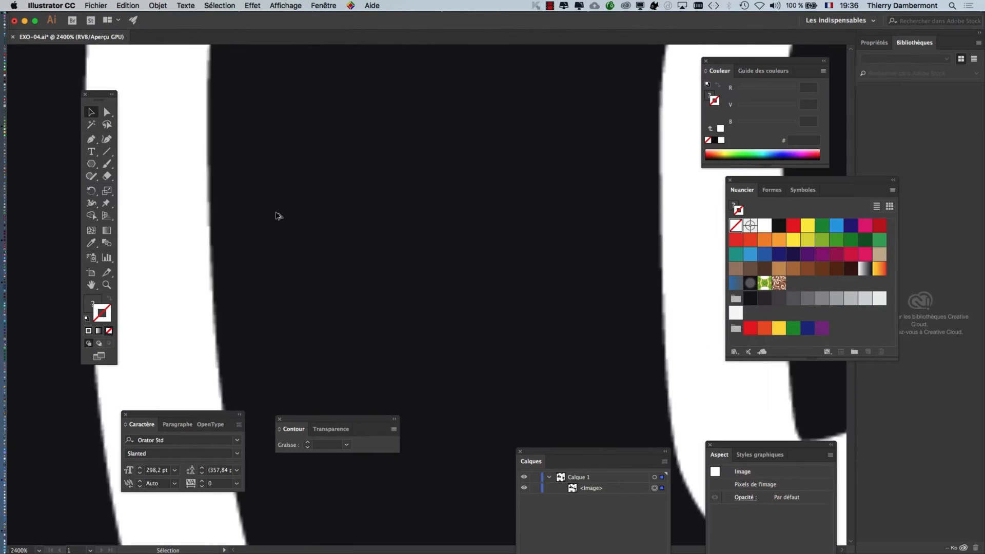
{"action": "scroll", "coordinate": [273, 219], "scroll_direction": "up", "scroll_amount": 6}
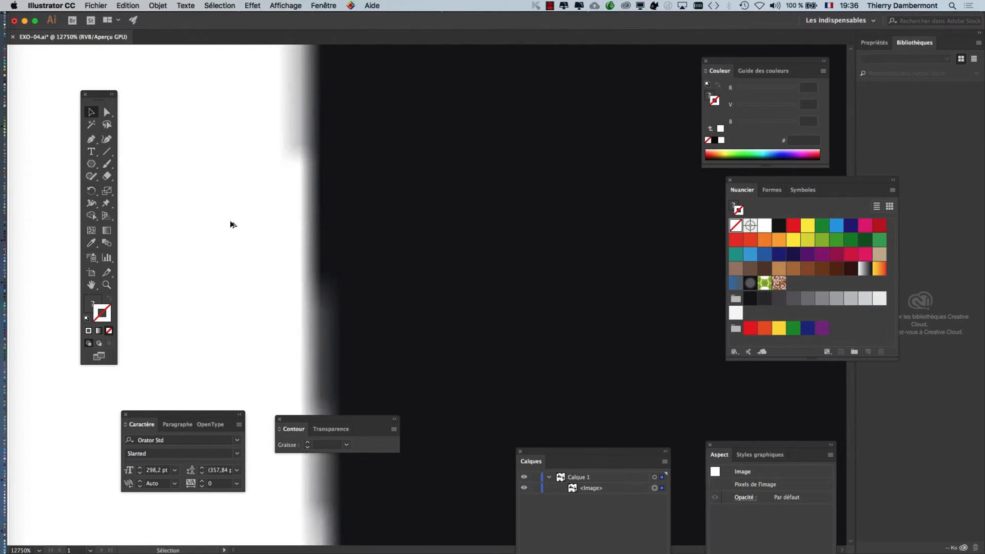
{"action": "scroll", "coordinate": [318, 231], "scroll_direction": "down", "scroll_amount": 9}
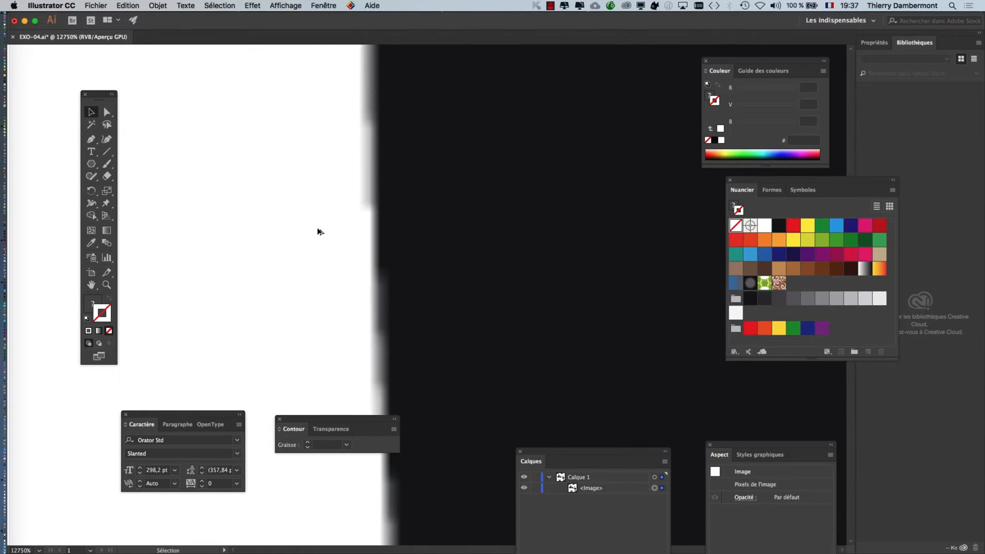
Examine the rasterized ART image's pixel edges around the letters up close, and view the whole image with its white background.
{"action": "scroll", "coordinate": [318, 231], "scroll_direction": "down", "scroll_amount": 10}
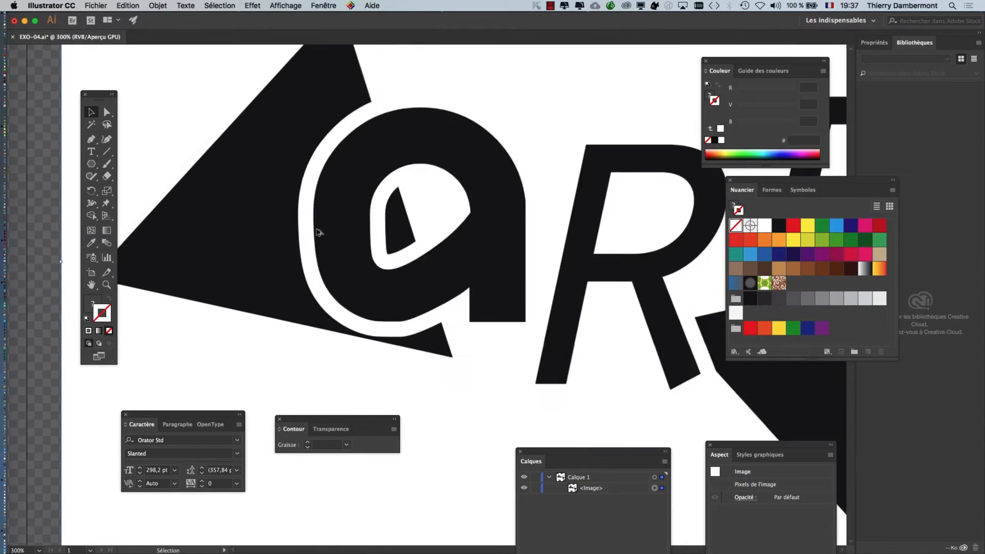
{"action": "scroll", "coordinate": [448, 250], "scroll_direction": "up", "scroll_amount": 9}
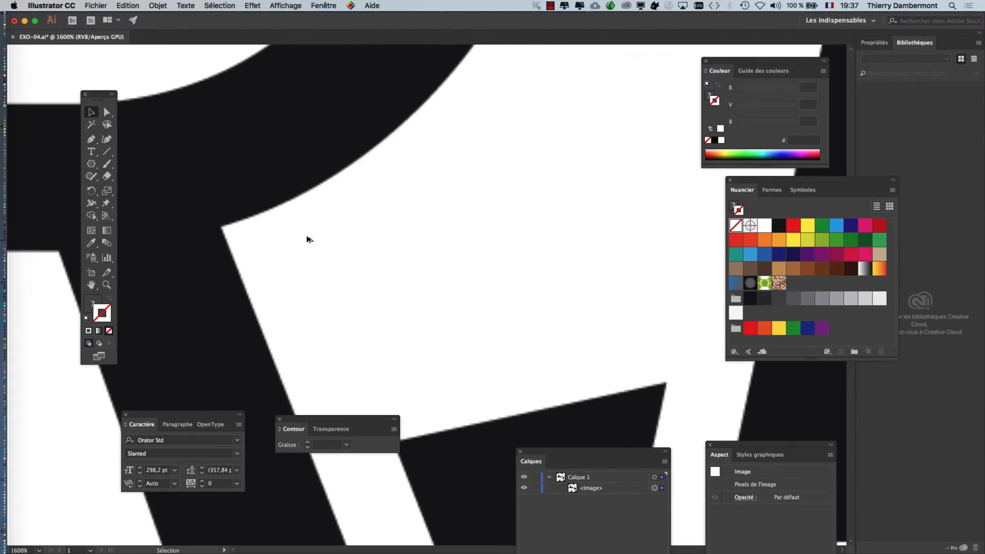
{"action": "scroll", "coordinate": [252, 211], "scroll_direction": "down", "scroll_amount": 4}
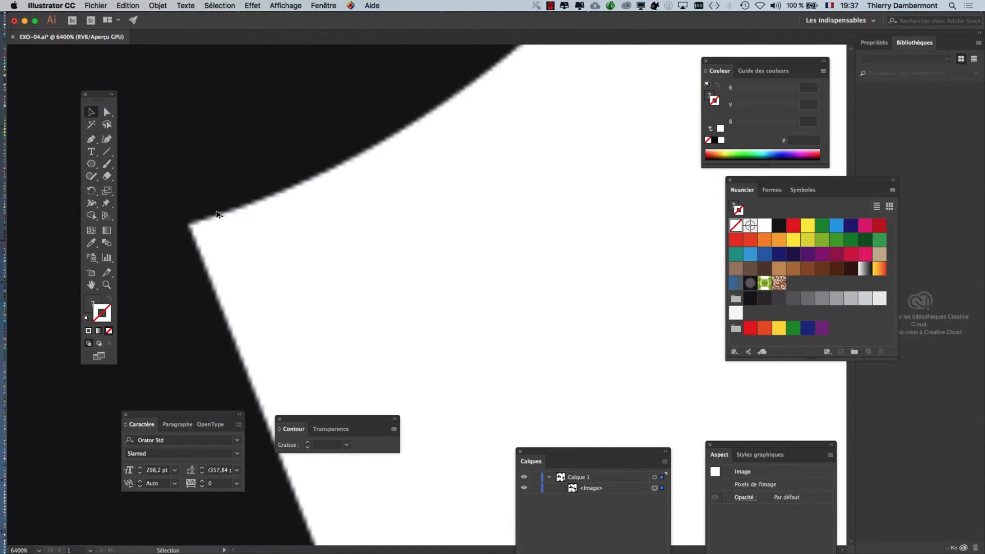
{"action": "scroll", "coordinate": [218, 214], "scroll_direction": "down", "scroll_amount": 9}
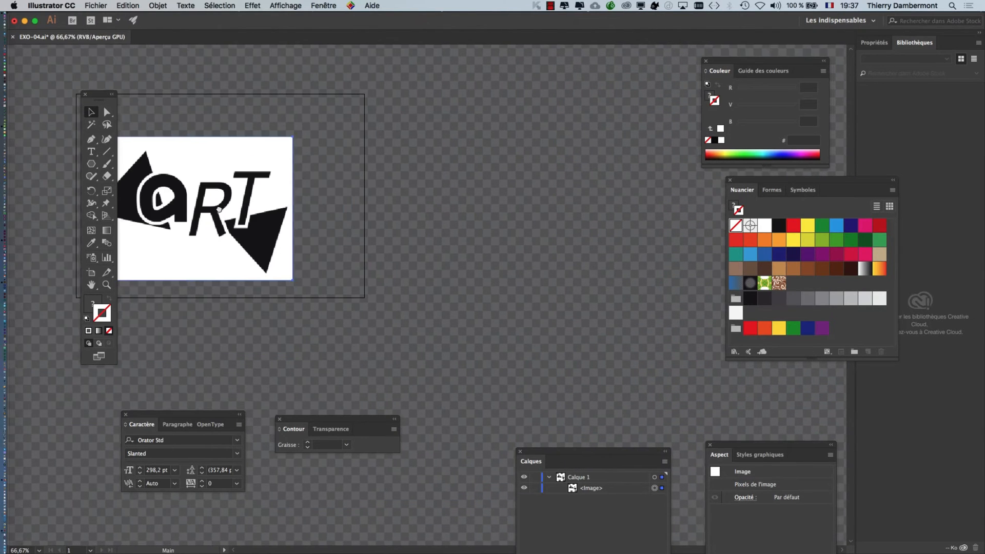
{"action": "left_click_drag", "start_coordinate": [218, 215], "coordinate": [388, 248]}
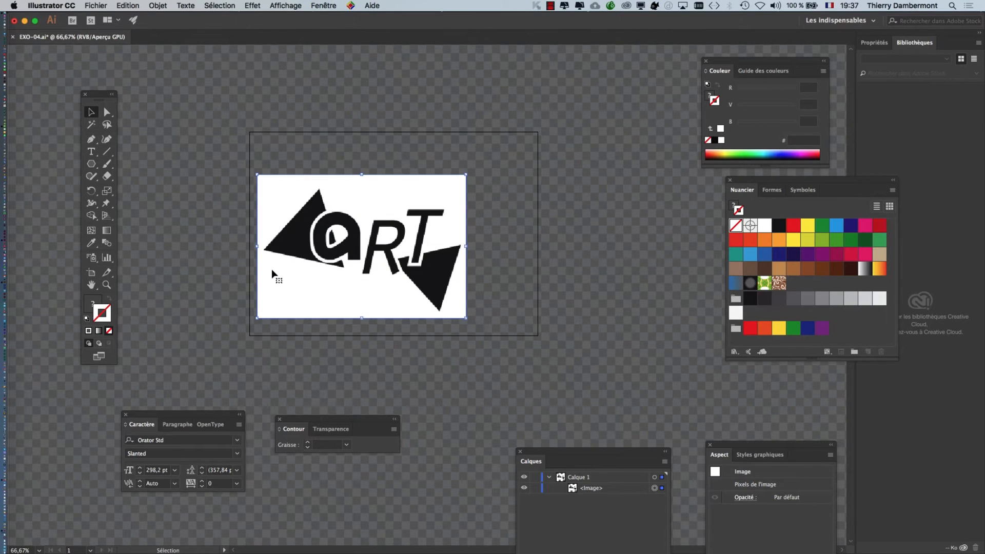
{"action": "scroll", "coordinate": [273, 273], "scroll_direction": "up", "scroll_amount": 2}
{"action": "scroll", "coordinate": [259, 226], "scroll_direction": "right", "scroll_amount": 2}
{"action": "scroll", "coordinate": [259, 225], "scroll_direction": "up", "scroll_amount": 1}
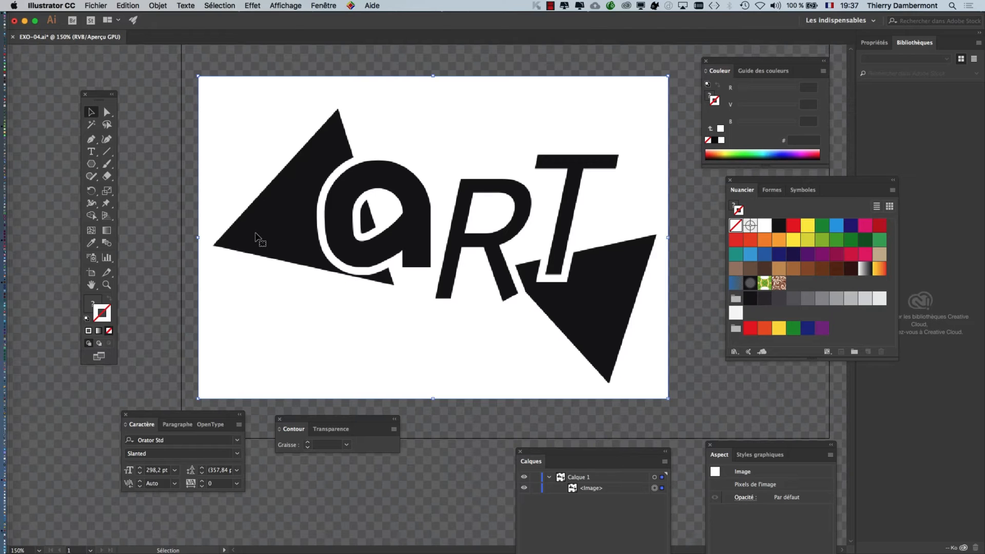
Show the Vectorisation de l'image settings beside the artwork and trace the image in Noir et blanc with the preview enabled.
{"action": "left_click", "coordinate": [187, 88]}
{"action": "left_click", "coordinate": [220, 102]}
{"action": "left_click", "coordinate": [335, 5]}
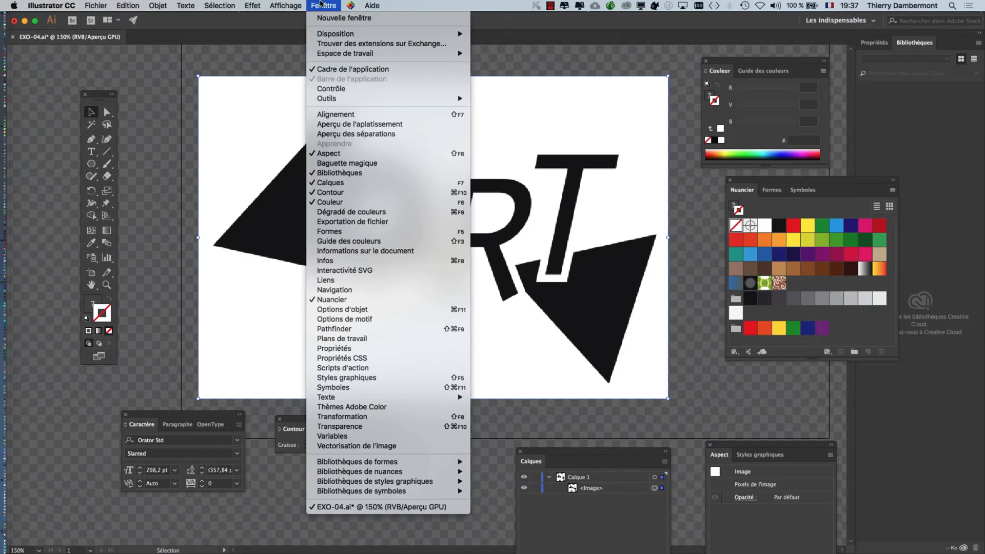
{"action": "left_click", "coordinate": [452, 446]}
{"action": "left_click_drag", "start_coordinate": [261, 259], "coordinate": [659, 53]}
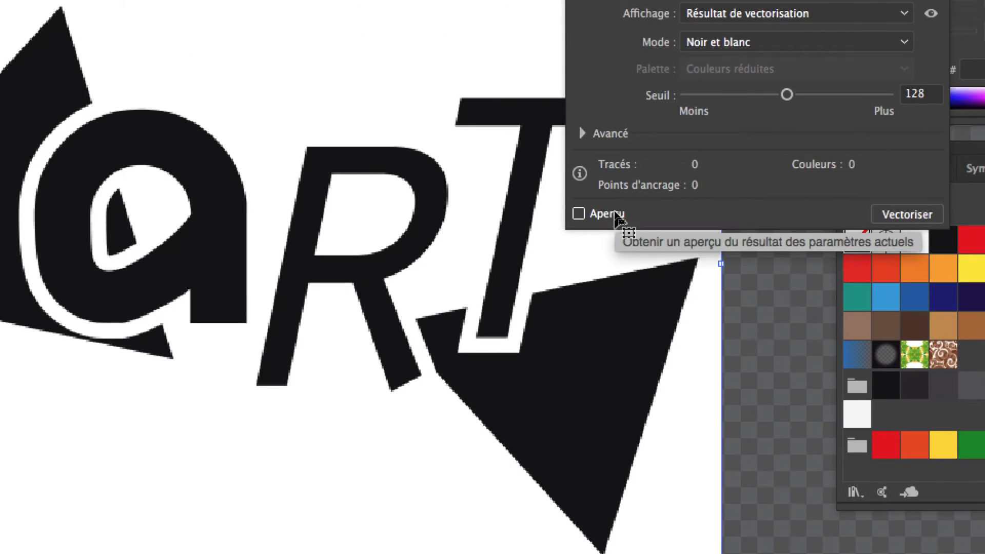
{"action": "left_click", "coordinate": [579, 214]}
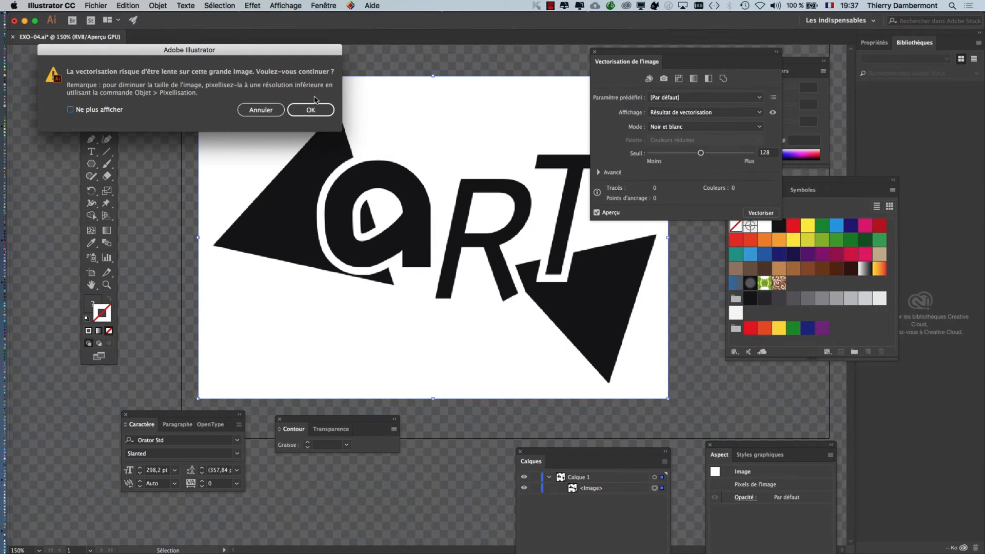
{"action": "left_click", "coordinate": [311, 110]}
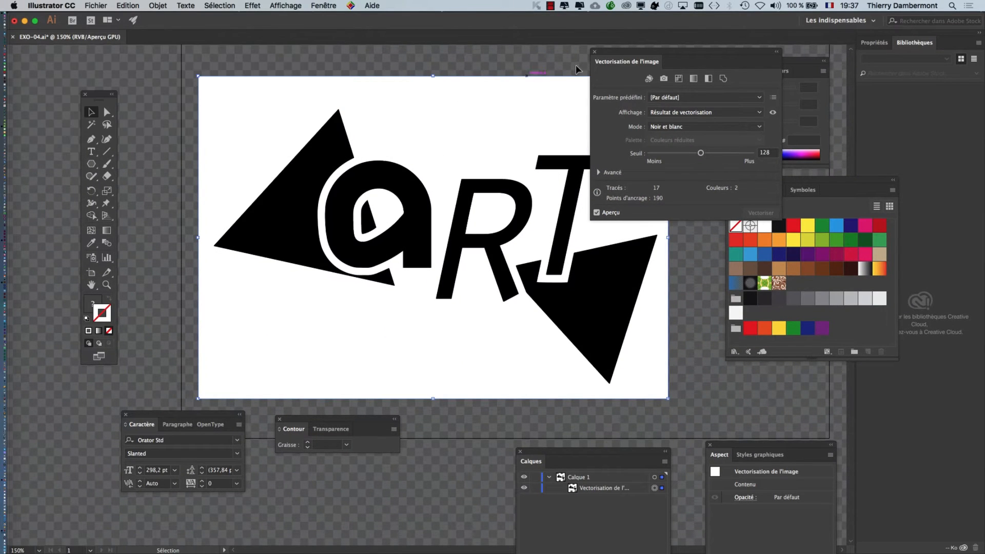
{"action": "left_click_drag", "start_coordinate": [651, 50], "coordinate": [627, 72]}
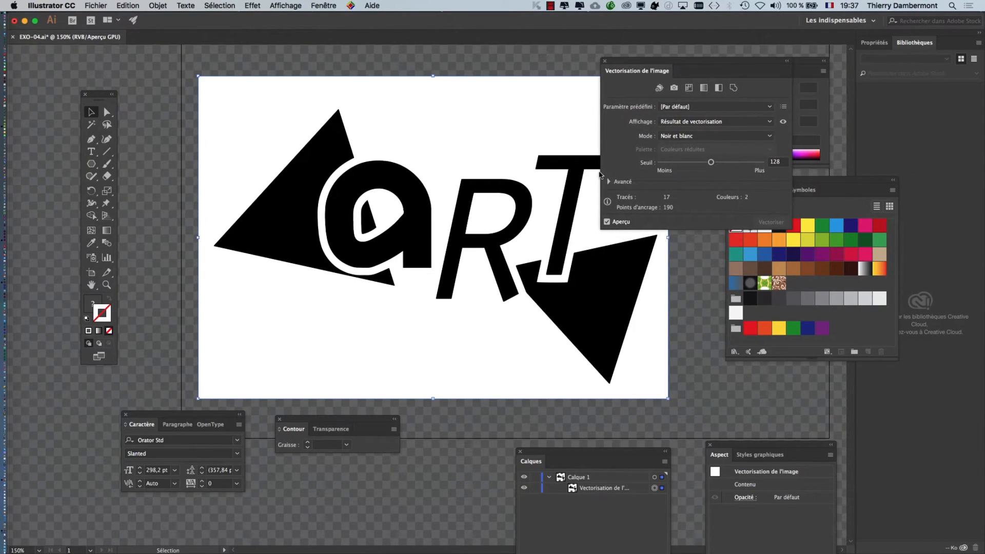
Expand the advanced tracing options and enable Ignorer le blanc, toggling it to compare the white and transparent backgrounds.
{"action": "left_click", "coordinate": [607, 182]}
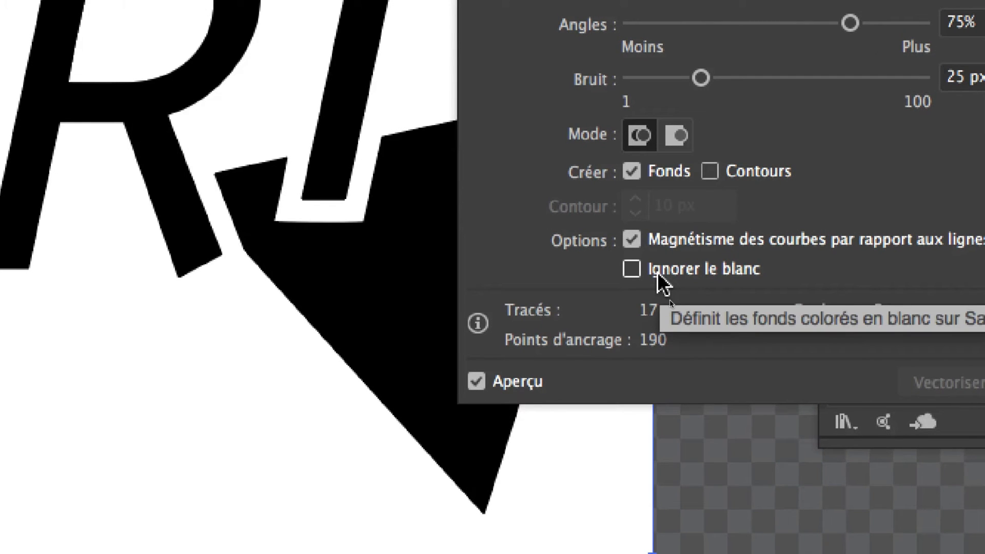
{"action": "left_click", "coordinate": [658, 276]}
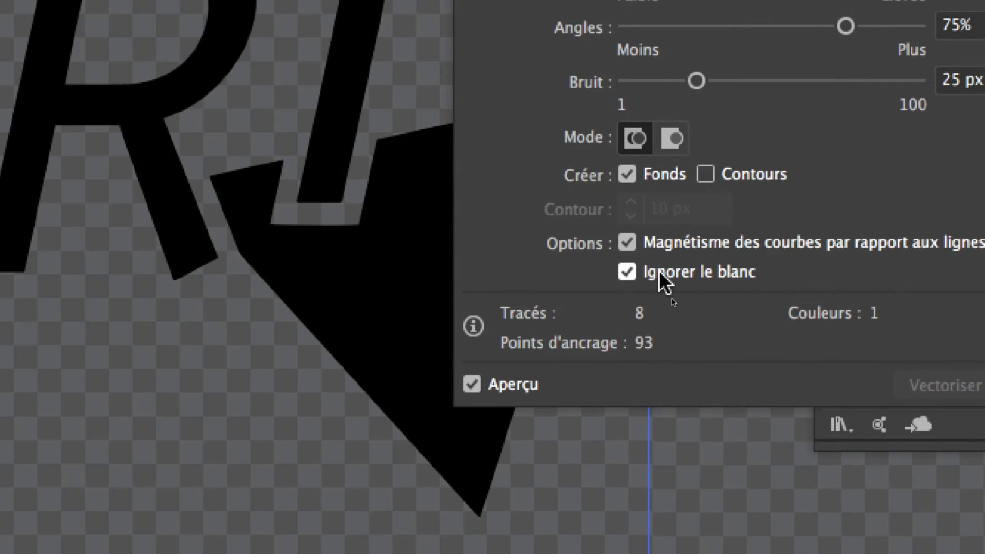
{"action": "left_click", "coordinate": [662, 277]}
{"action": "left_click", "coordinate": [660, 276]}
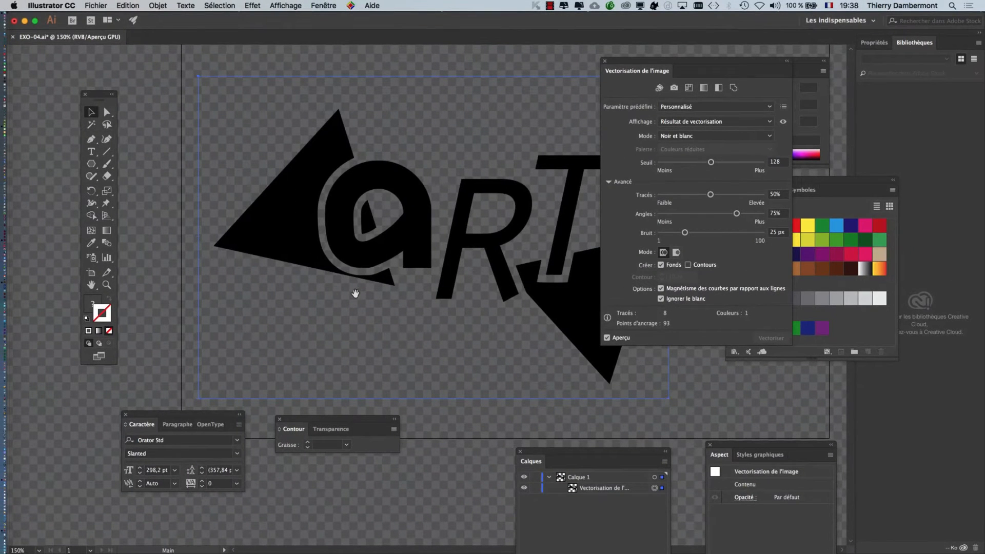
{"action": "scroll", "coordinate": [341, 290], "scroll_direction": "right", "scroll_amount": 5}
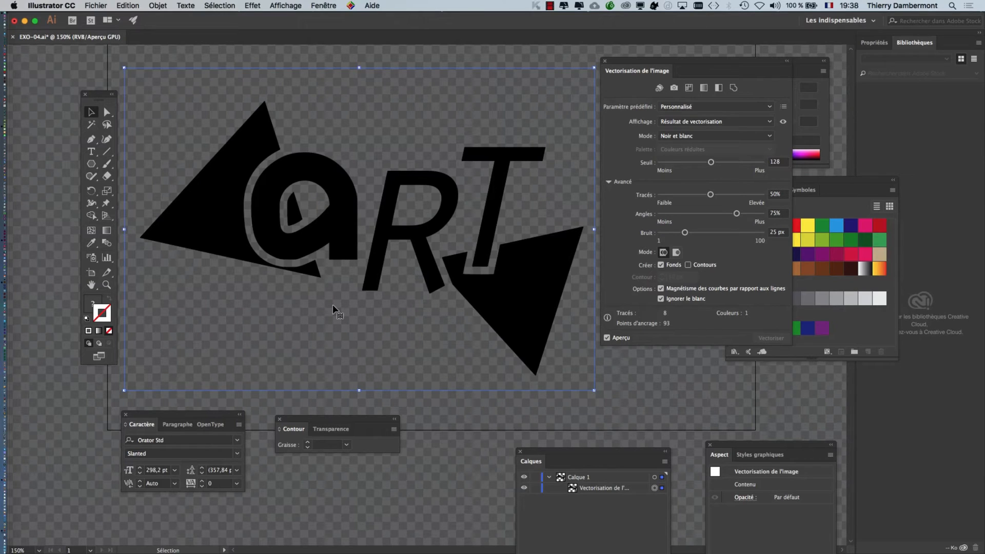
Deselect the traced artwork and save the EXO-04.ai document.
{"action": "key", "text": "super"}
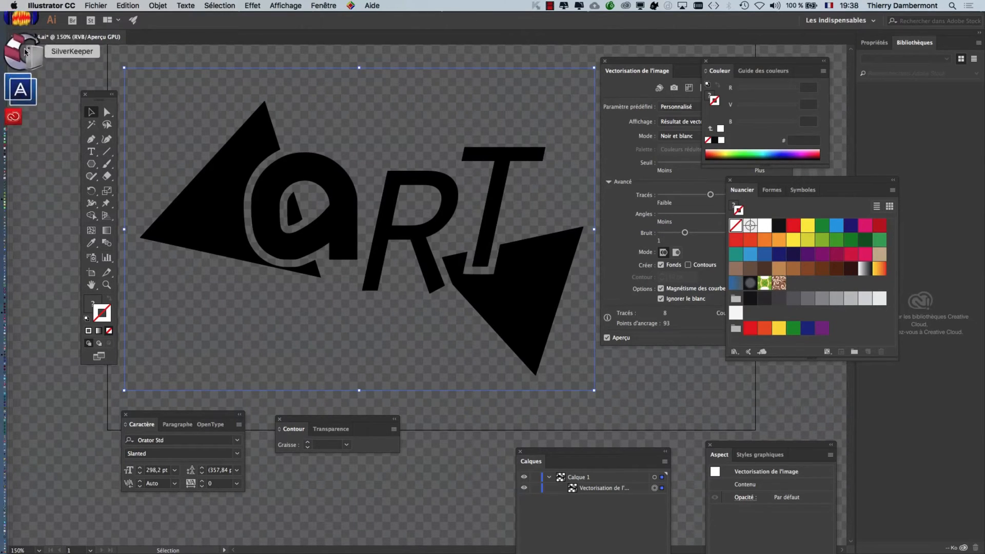
{"action": "left_click", "coordinate": [57, 83]}
{"action": "left_click", "coordinate": [82, 5]}
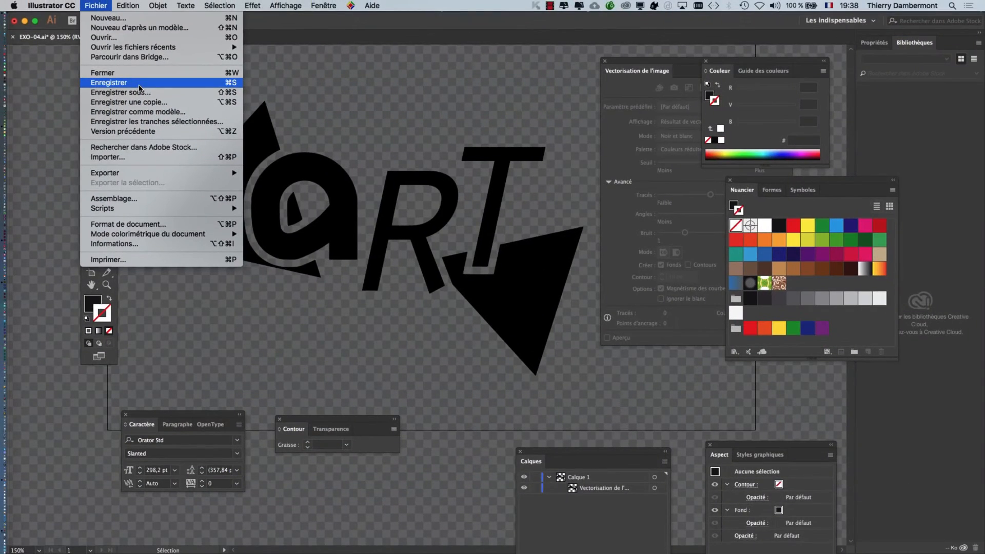
{"action": "left_click", "coordinate": [139, 86]}
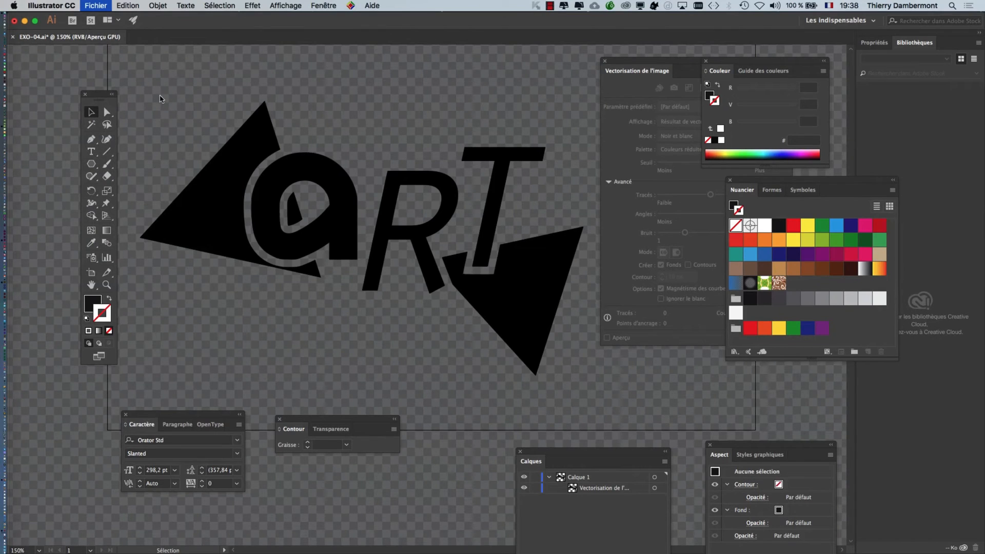
Switch to InDesign, select the placed artwork, and update its modified EXO-04.ai link from a smaller Liens panel.
{"action": "key", "text": "super+Tab"}
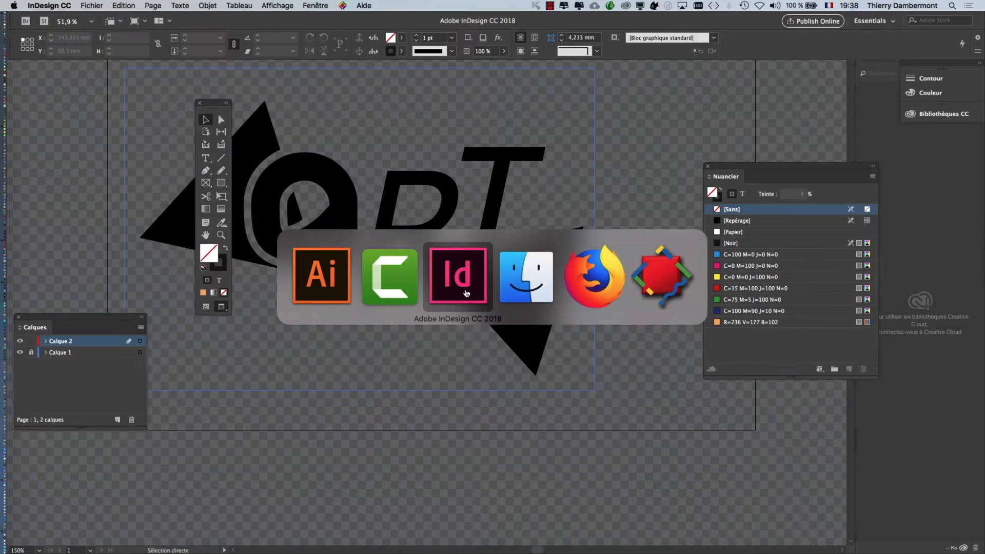
{"action": "key", "text": "super+a"}
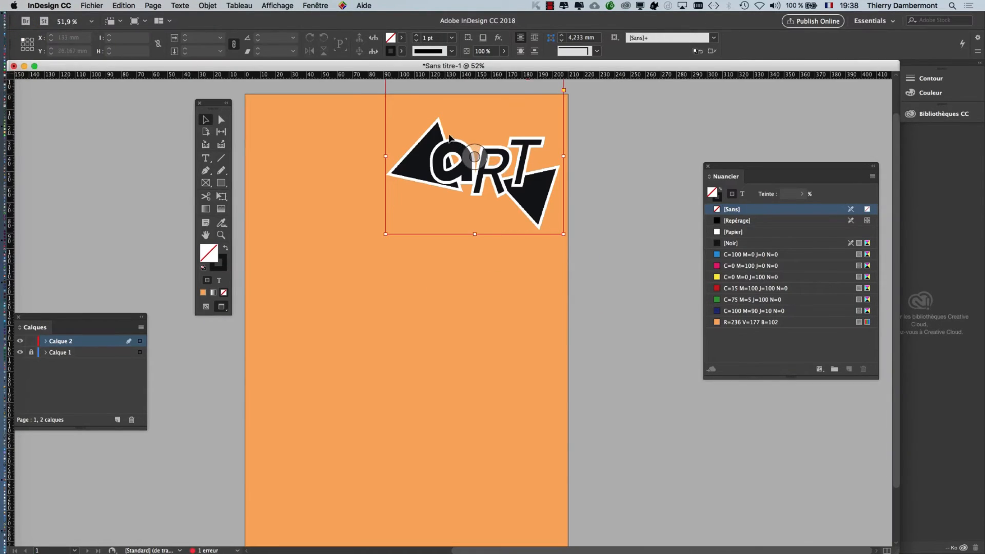
{"action": "left_click", "coordinate": [323, 5]}
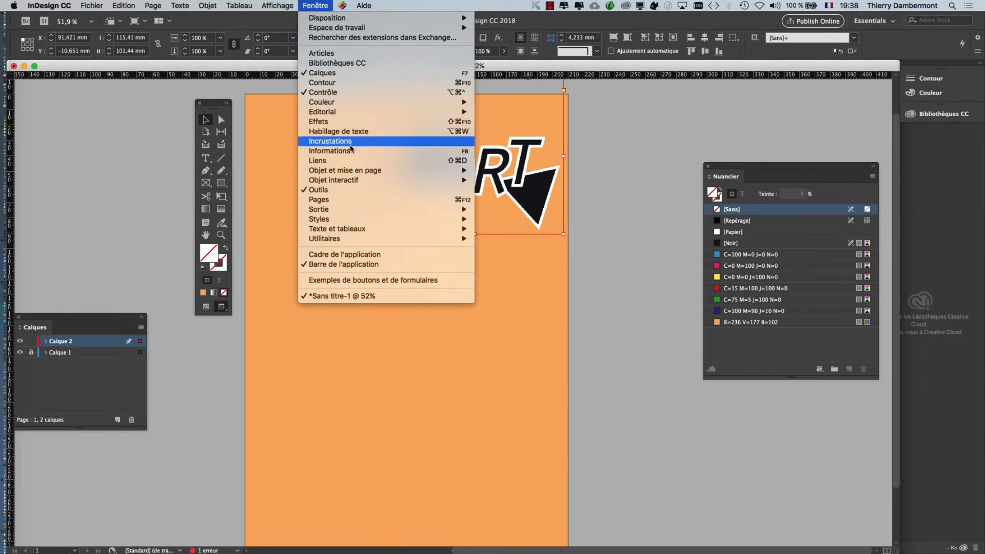
{"action": "left_click", "coordinate": [358, 162]}
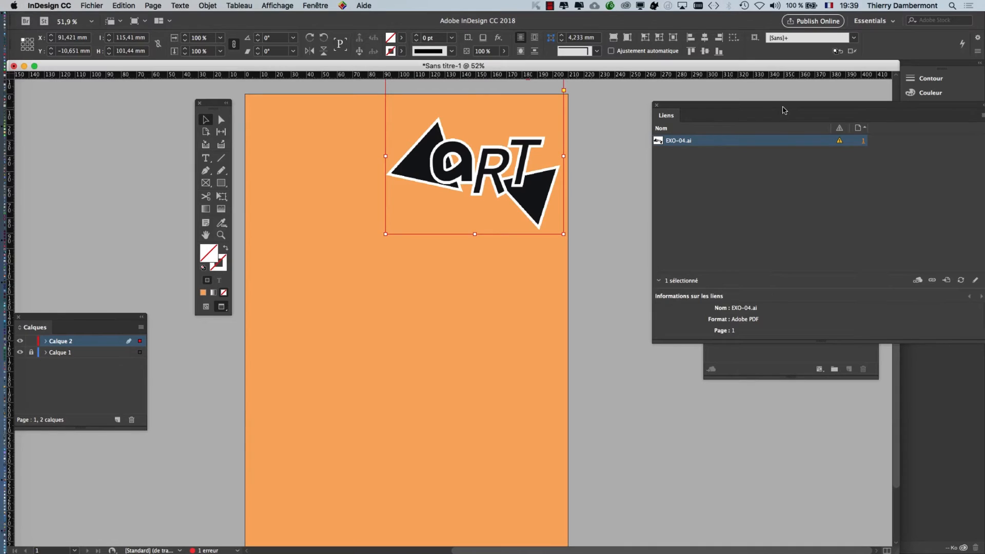
{"action": "left_click_drag", "start_coordinate": [784, 110], "coordinate": [502, 273]}
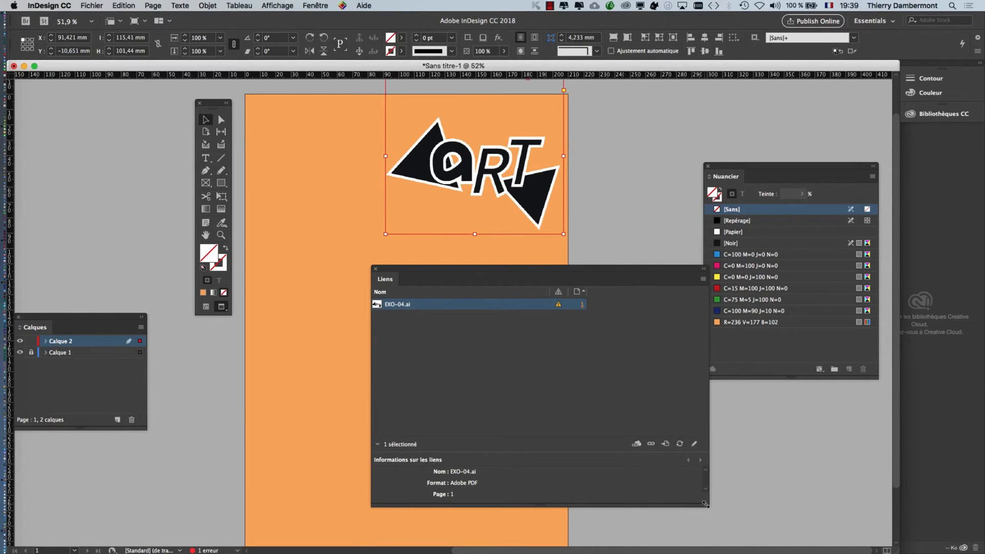
{"action": "left_click_drag", "start_coordinate": [705, 504], "coordinate": [642, 409]}
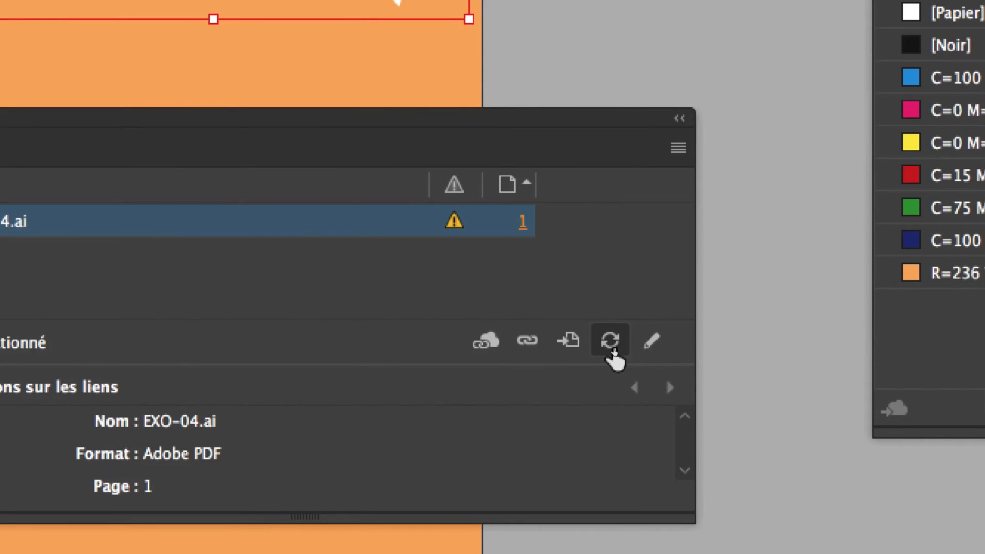
{"action": "left_click", "coordinate": [612, 342]}
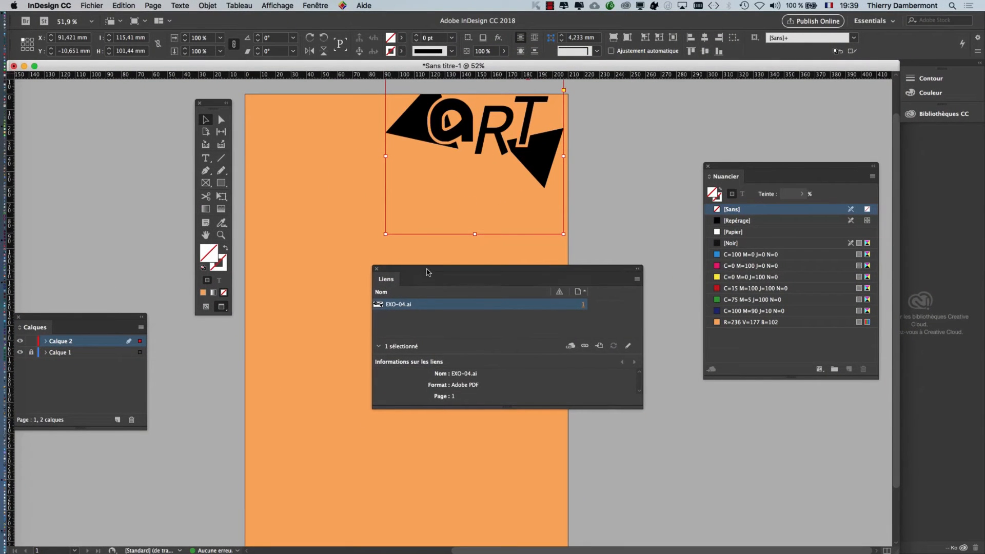
Clear the Liens panel off the page, move the artwork down so it sits fully on the orange background, and deselect it.
{"action": "left_click_drag", "start_coordinate": [428, 272], "coordinate": [719, 242]}
{"action": "left_click_drag", "start_coordinate": [450, 145], "coordinate": [434, 186]}
{"action": "left_click", "coordinate": [605, 200]}
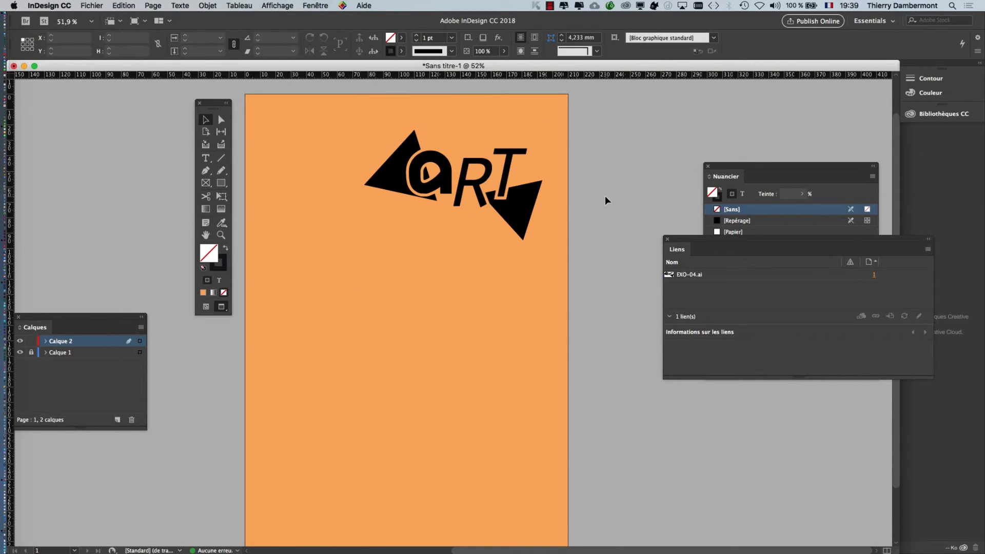
Rearrange the Nuancier and Liens panels, narrow the Liens panel beside the artwork, and select the EXO-04.ai link.
{"action": "left_click", "coordinate": [748, 203]}
{"action": "left_click_drag", "start_coordinate": [713, 171], "coordinate": [370, 345]}
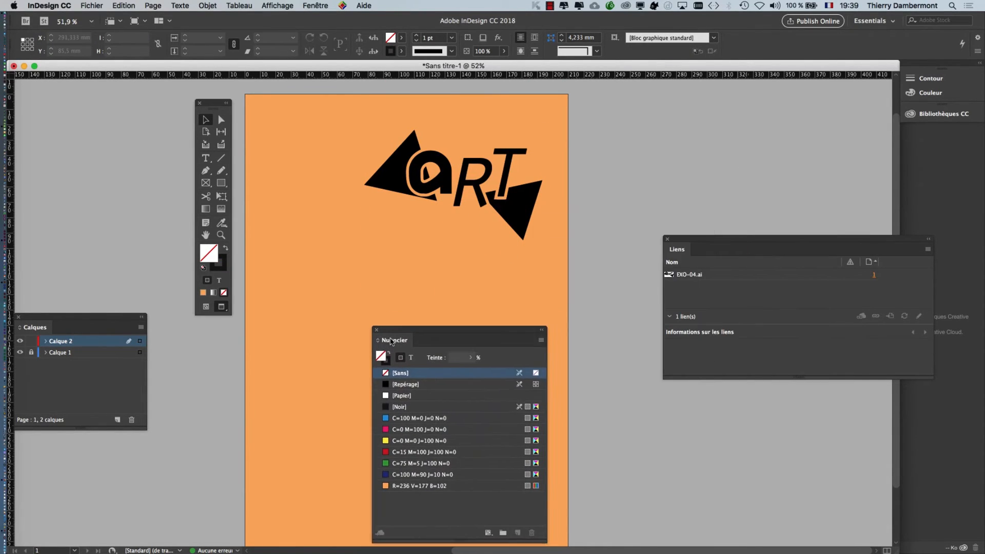
{"action": "left_click_drag", "start_coordinate": [700, 242], "coordinate": [621, 151]}
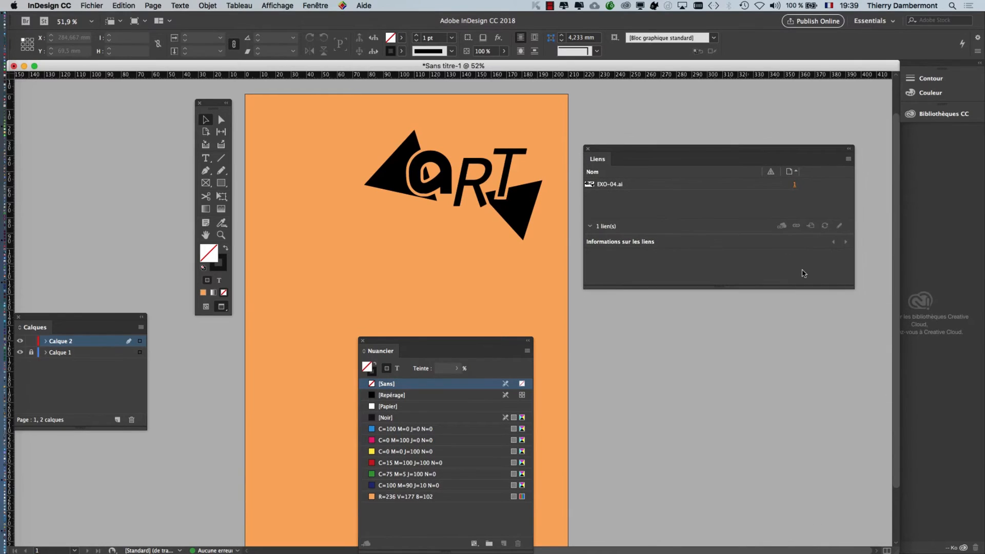
{"action": "left_click_drag", "start_coordinate": [851, 287], "coordinate": [784, 282]}
{"action": "left_click", "coordinate": [657, 189]}
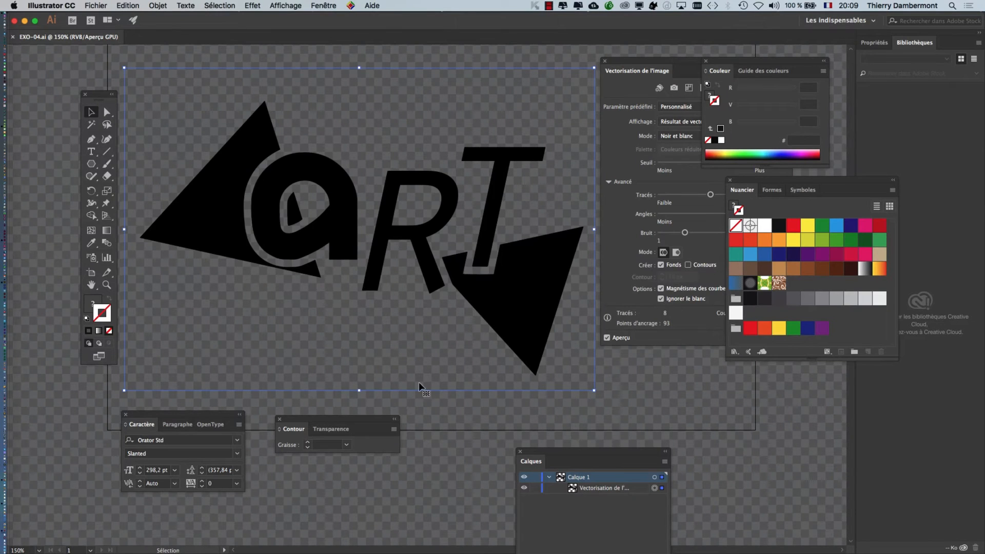
Return to InDesign, move the Liens panel farther from the page, and examine the transparent ART artwork over the orange background.
{"action": "key", "text": "super+Tab"}
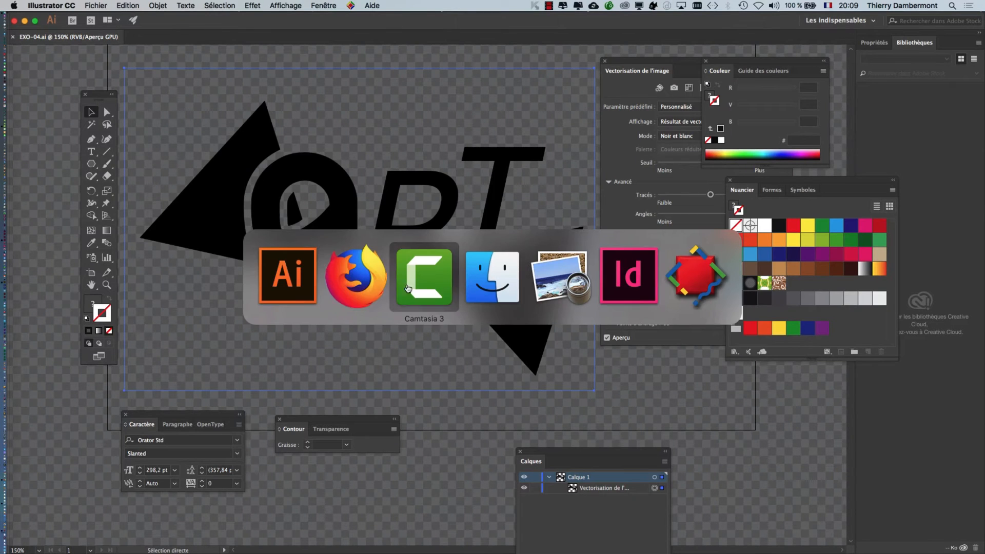
{"action": "left_click", "coordinate": [642, 298]}
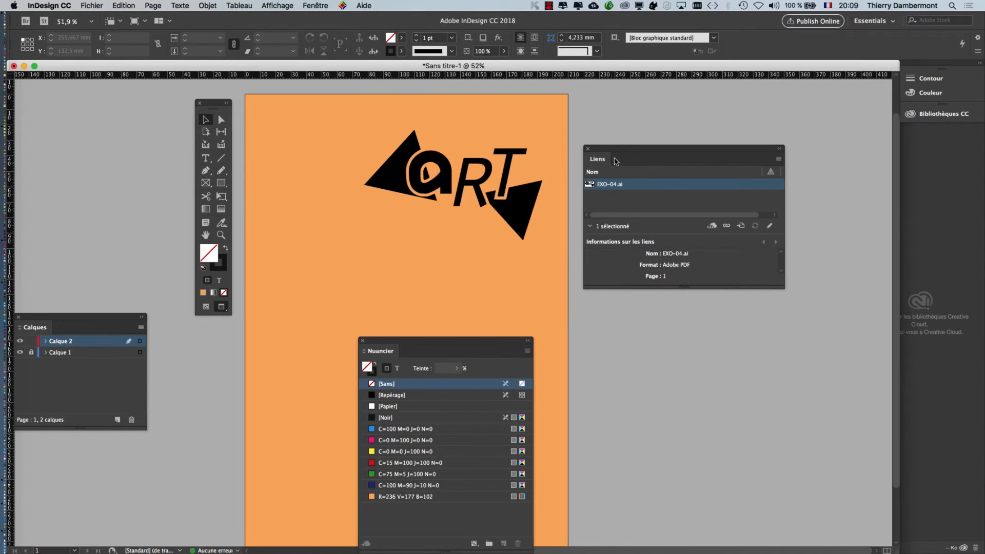
{"action": "left_click_drag", "start_coordinate": [618, 150], "coordinate": [710, 151]}
{"action": "scroll", "coordinate": [448, 204], "scroll_direction": "up", "scroll_amount": 1}
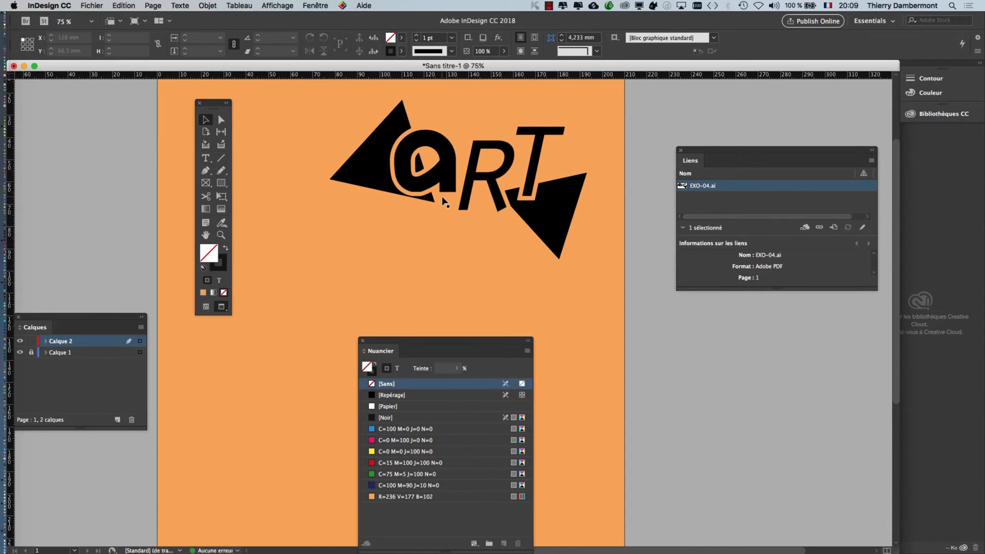
{"action": "scroll", "coordinate": [507, 227], "scroll_direction": "down", "scroll_amount": 1}
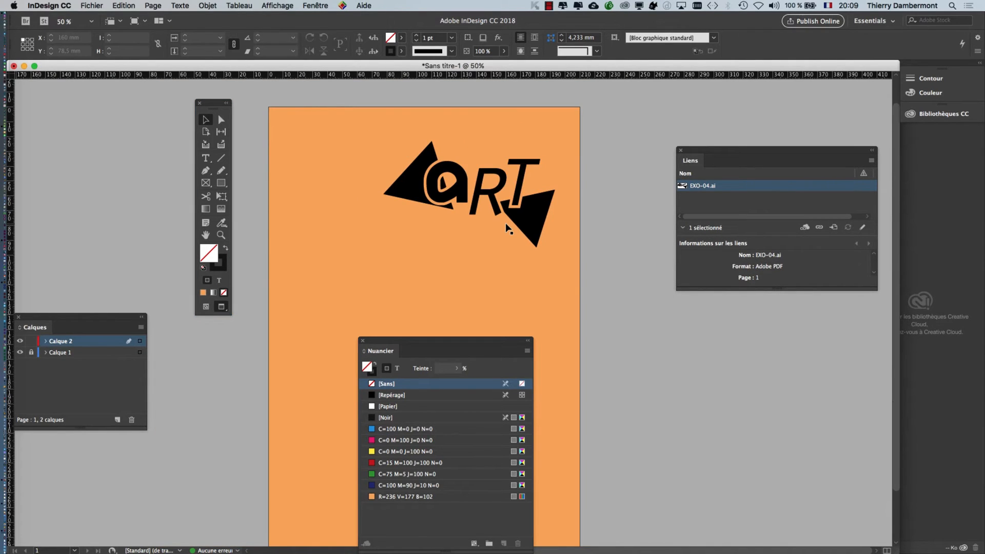
Switch to Illustrator and close the Couleur and Nuancier panels covering the image tracing settings.
{"action": "key", "text": "super+Tab"}
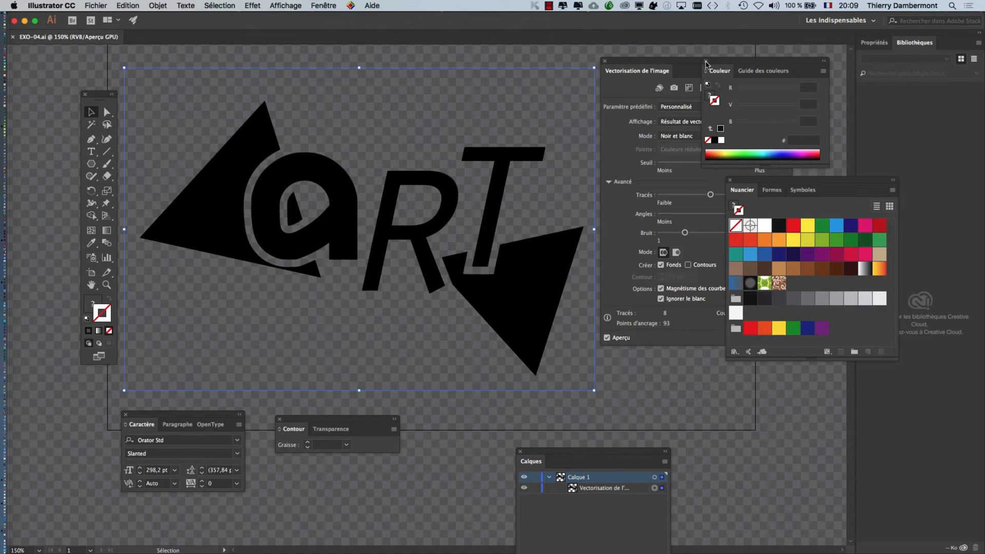
{"action": "left_click", "coordinate": [706, 62]}
{"action": "left_click", "coordinate": [729, 180]}
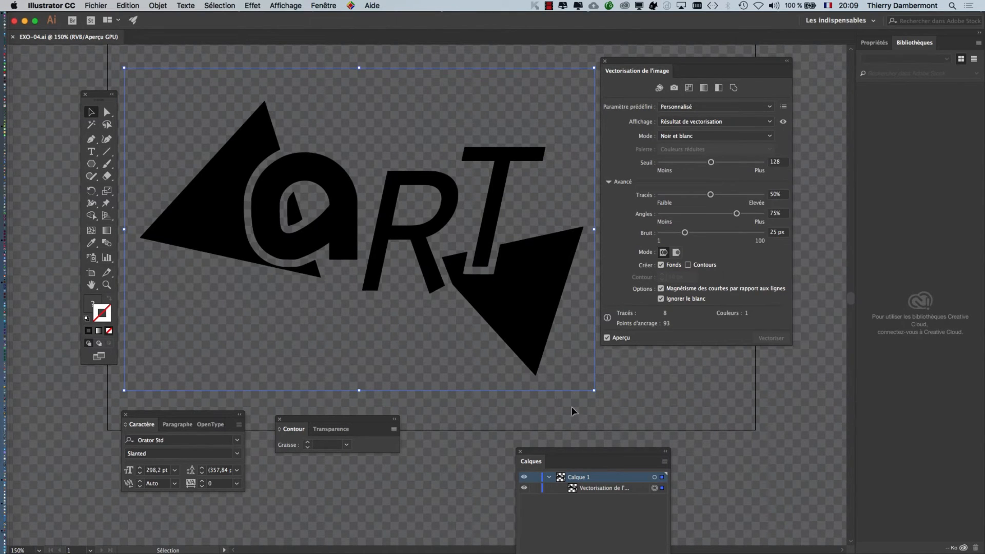
Move the Vectorisation de l'image panel beside the artwork, and place the Calques panel next to it, widened to show full layer names.
{"action": "left_click_drag", "start_coordinate": [620, 64], "coordinate": [708, 127]}
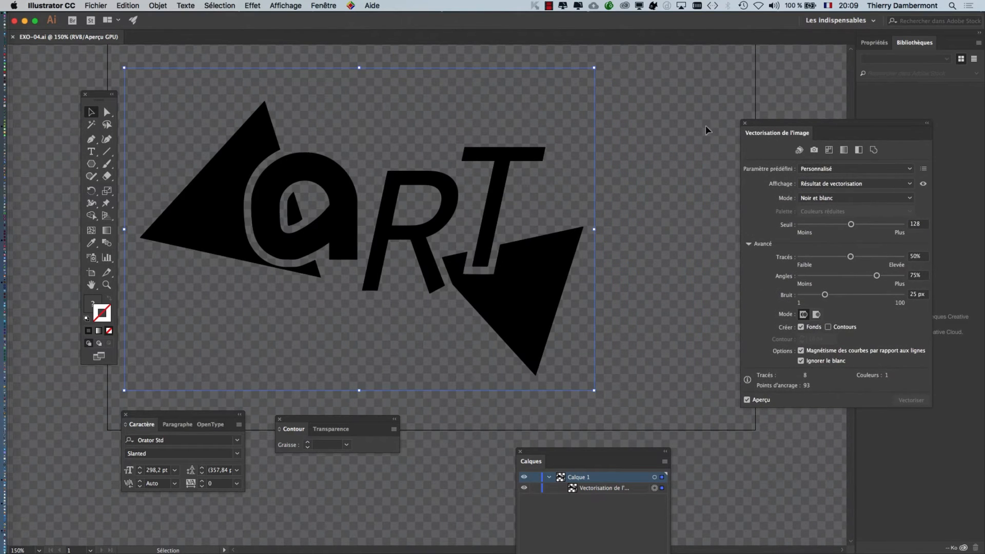
{"action": "left_click", "coordinate": [599, 185]}
{"action": "mouse_move", "coordinate": [562, 453]}
{"action": "left_mouse_down"}
{"action": "mouse_move", "coordinate": [548, 90]}
{"action": "mouse_move", "coordinate": [530, 74]}
{"action": "left_mouse_up"}
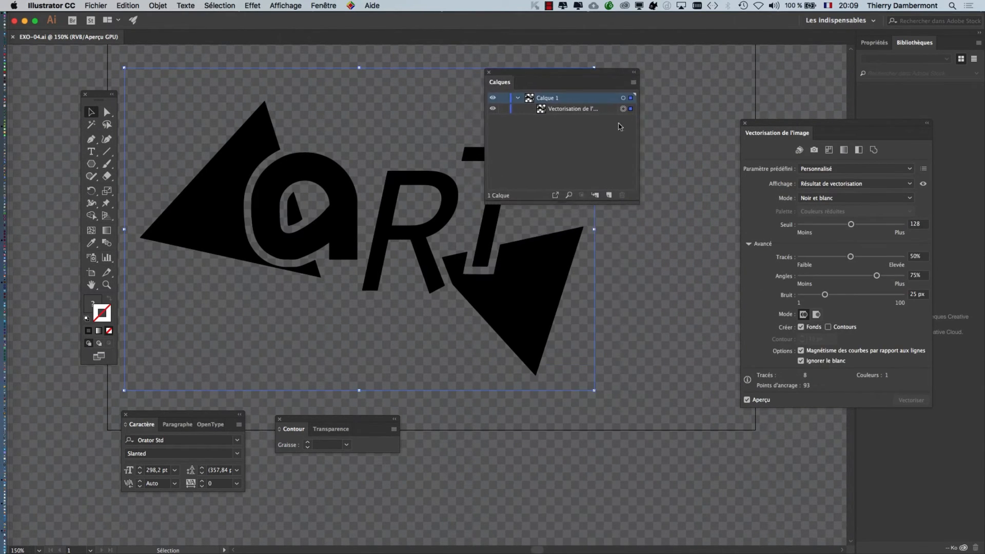
{"action": "left_click_drag", "start_coordinate": [640, 201], "coordinate": [880, 200]}
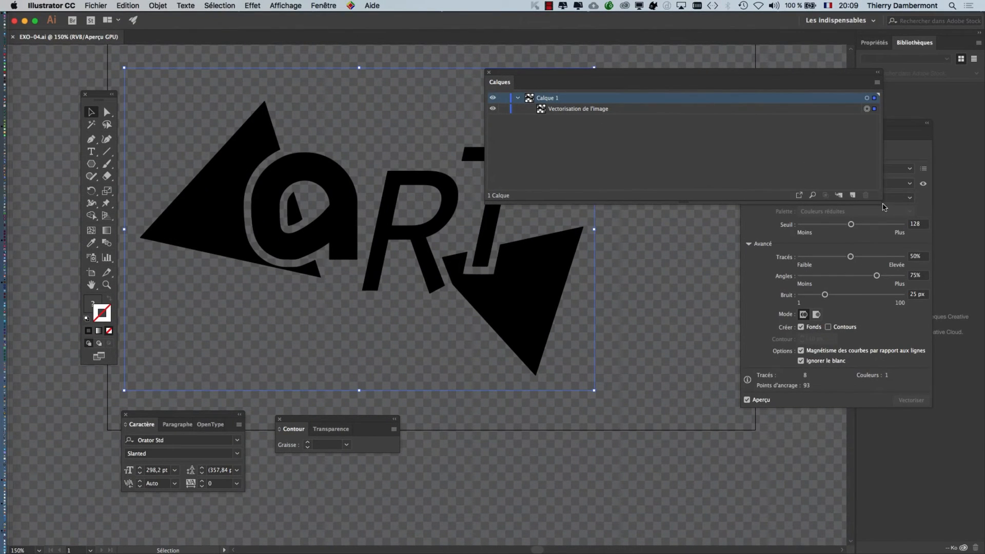
{"action": "left_click_drag", "start_coordinate": [880, 201], "coordinate": [693, 202]}
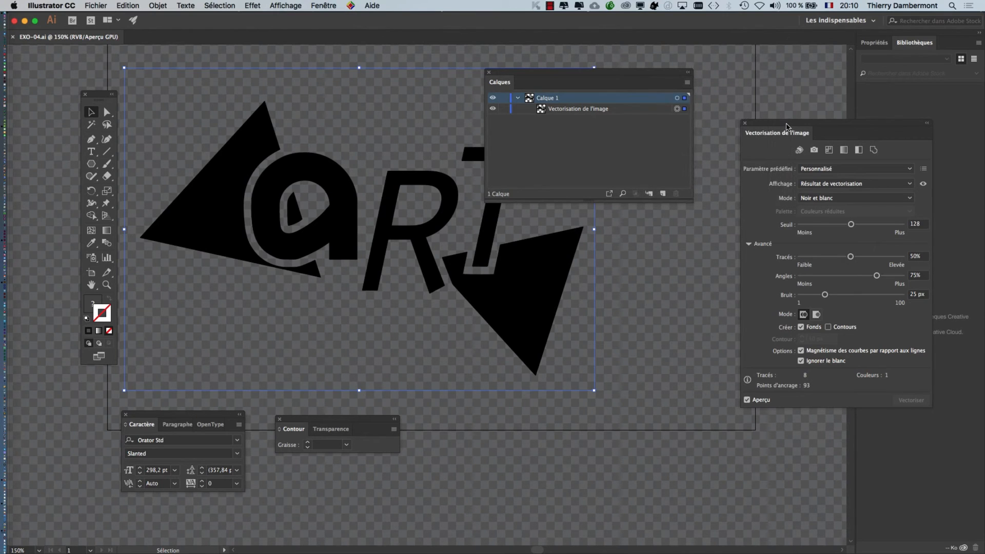
{"action": "left_click_drag", "start_coordinate": [788, 129], "coordinate": [736, 62]}
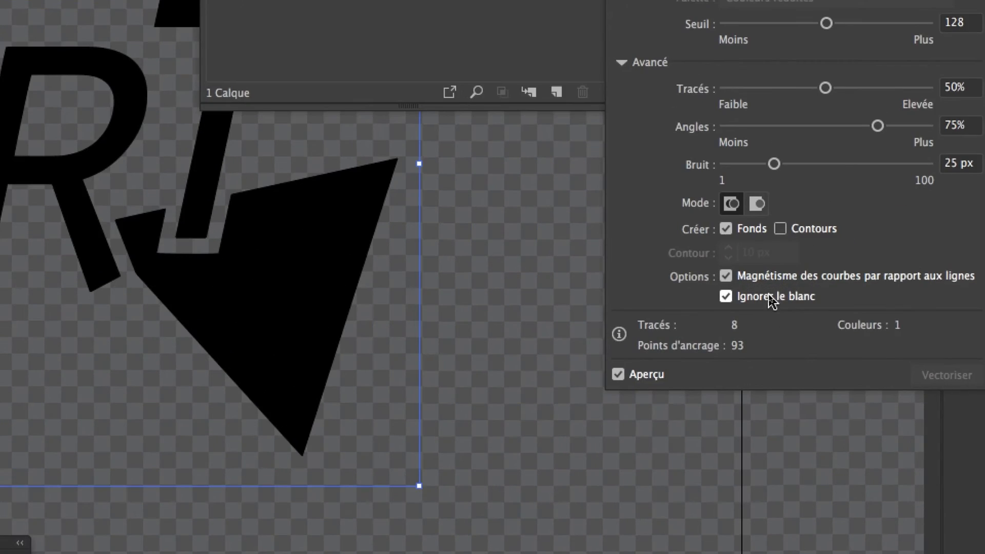
Turn off Ignorer le blanc for the traced ART artwork and save EXO-04.ai.
{"action": "left_click", "coordinate": [770, 298]}
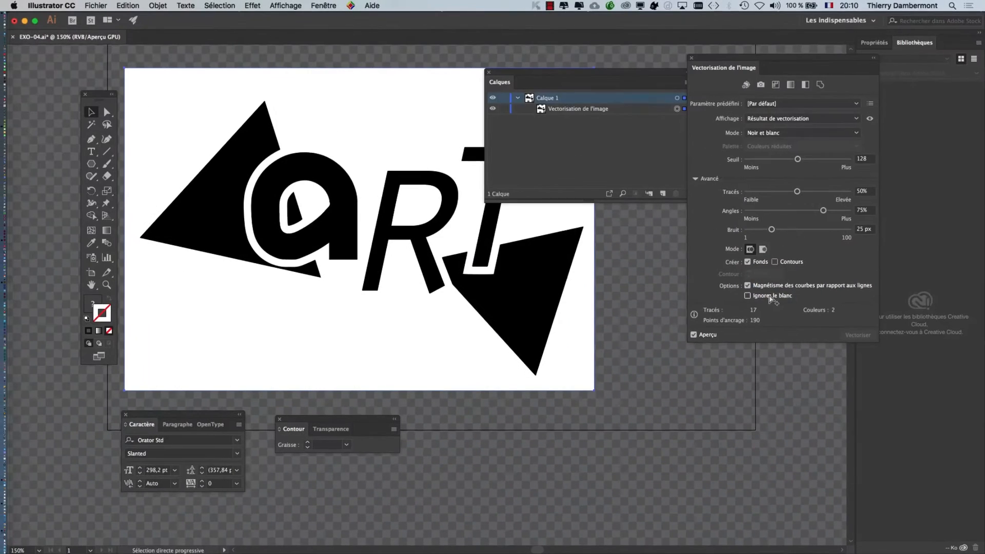
{"action": "left_click", "coordinate": [96, 6]}
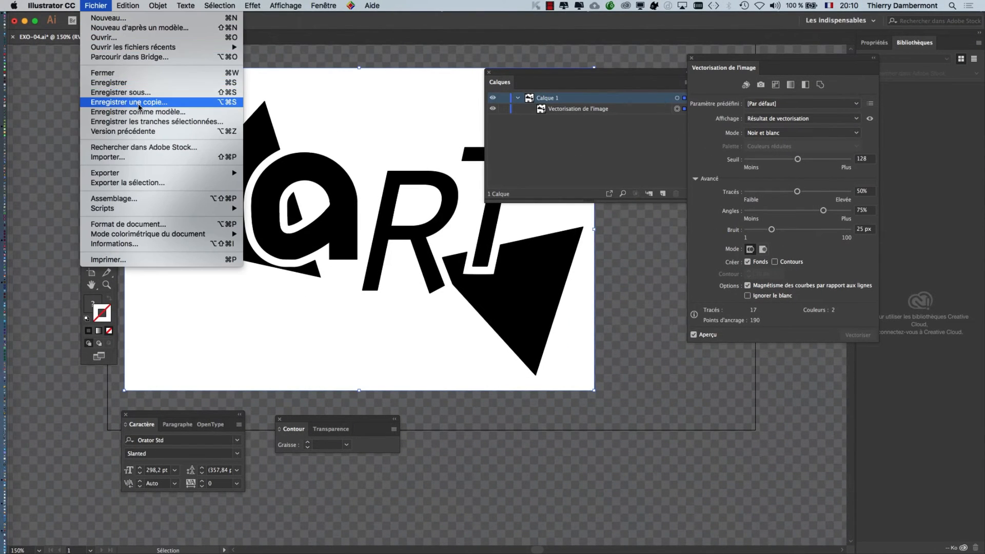
{"action": "left_click", "coordinate": [118, 83]}
Switch to InDesign and update the EXO-04.ai link to show the artwork with its white background.
{"action": "key", "text": "super+Tab"}
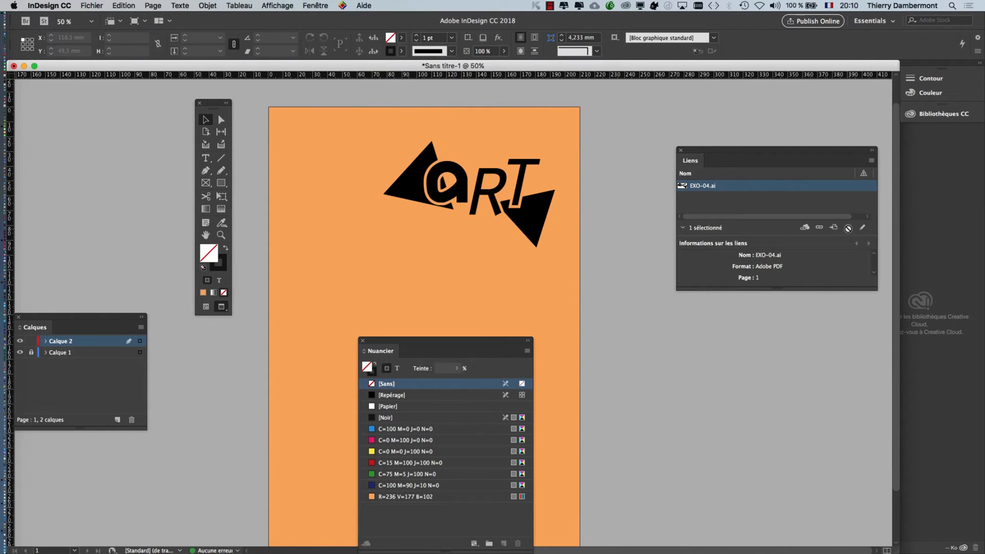
{"action": "left_click", "coordinate": [844, 227]}
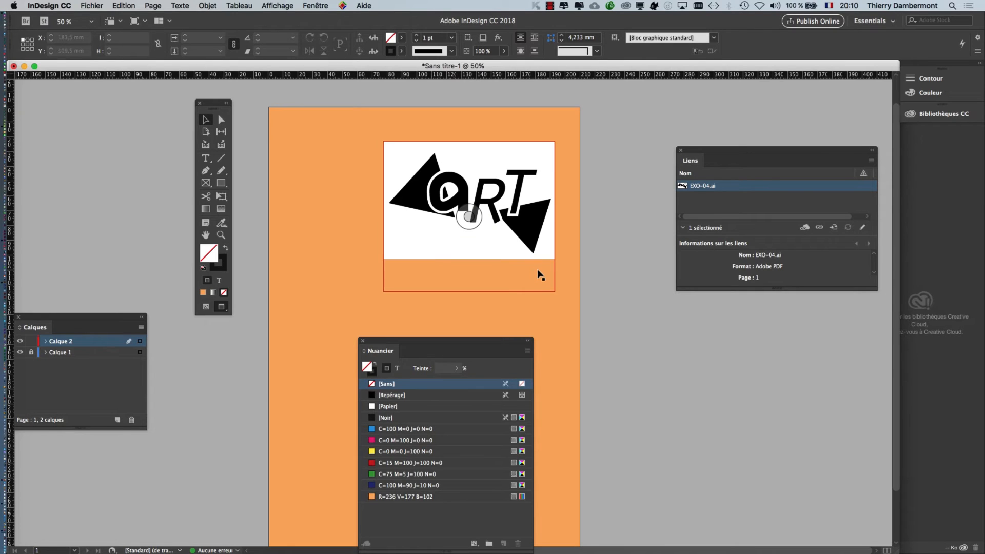
Return to Illustrator and target the Vectorisation de l'image object inside Calque 1.
{"action": "key", "text": "super+Tab"}
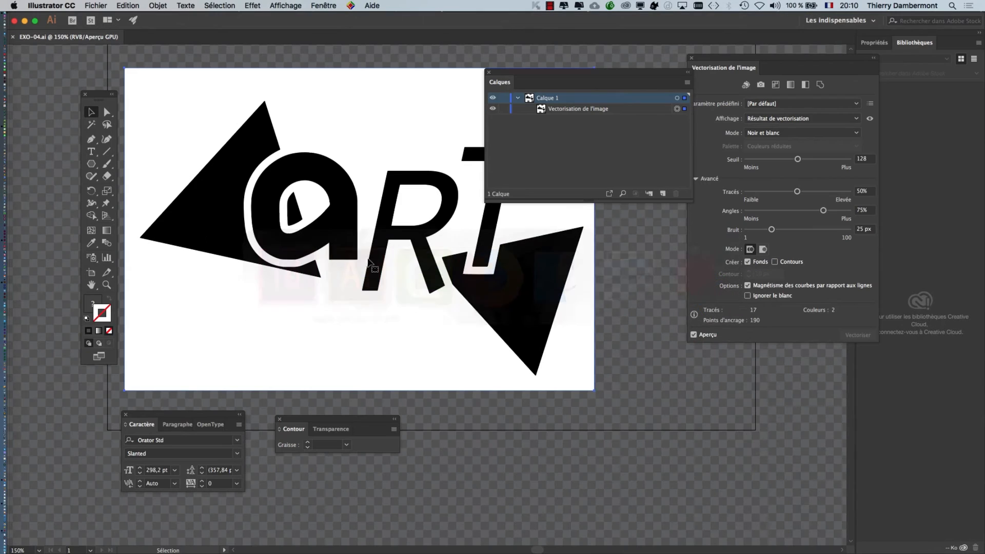
{"action": "key", "text": "super"}
{"action": "key", "text": "super"}
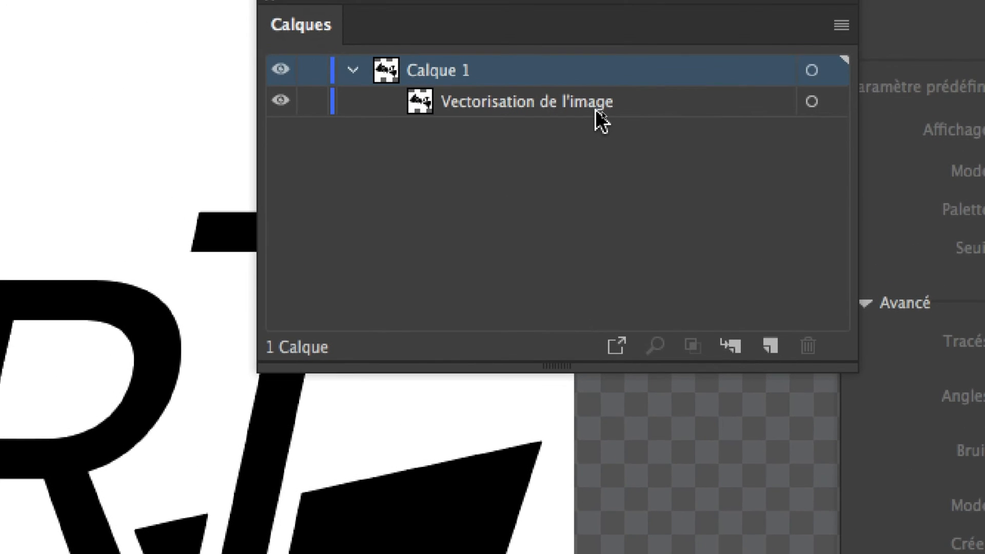
{"action": "left_click", "coordinate": [596, 110]}
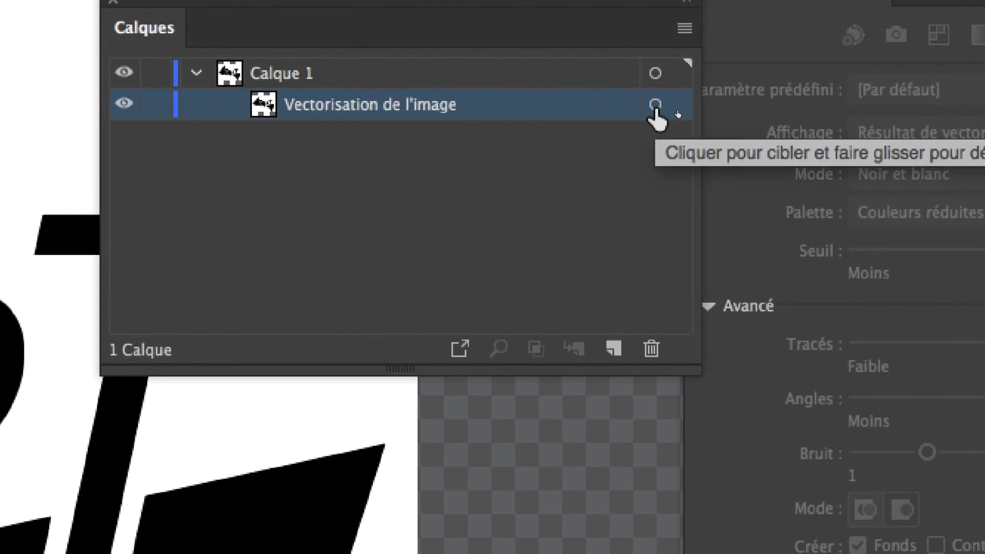
{"action": "left_click", "coordinate": [660, 100]}
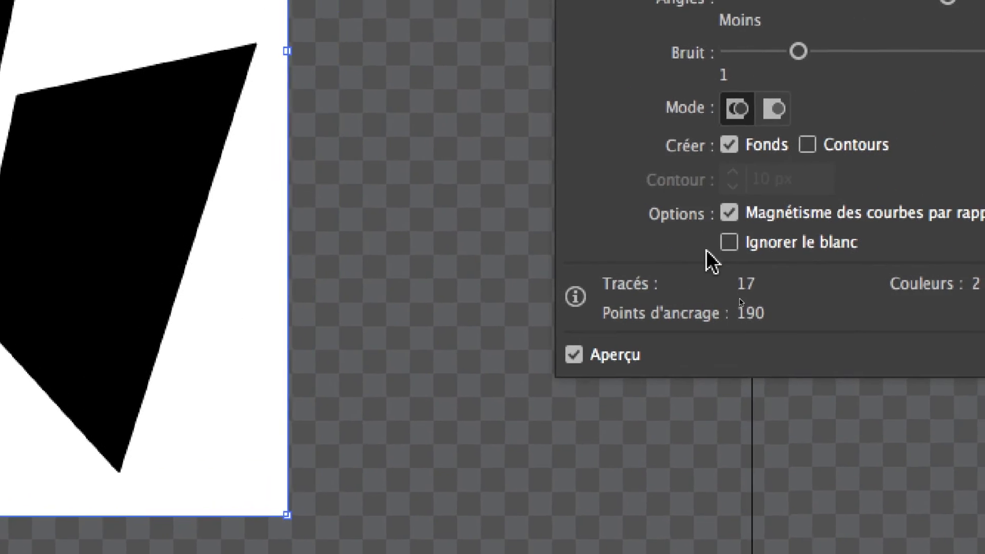
Enable Ignorer le blanc for the traced artwork and save the file again.
{"action": "left_click", "coordinate": [737, 250]}
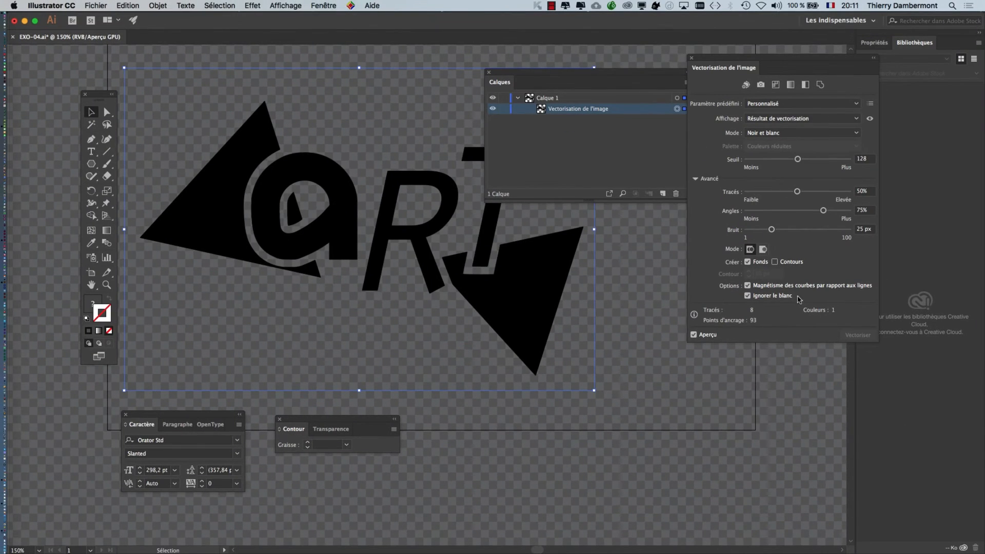
{"action": "left_click", "coordinate": [94, 4]}
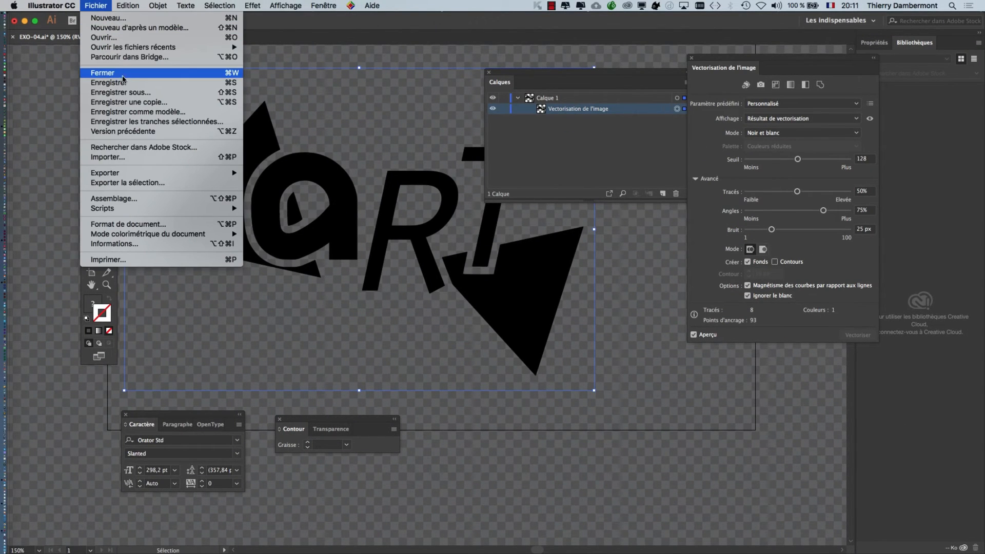
{"action": "left_click", "coordinate": [121, 82]}
Switch to InDesign and update the modified EXO-04.ai link on the orange page.
{"action": "key", "text": "super+Tab"}
{"action": "key", "text": "super+Tab"}
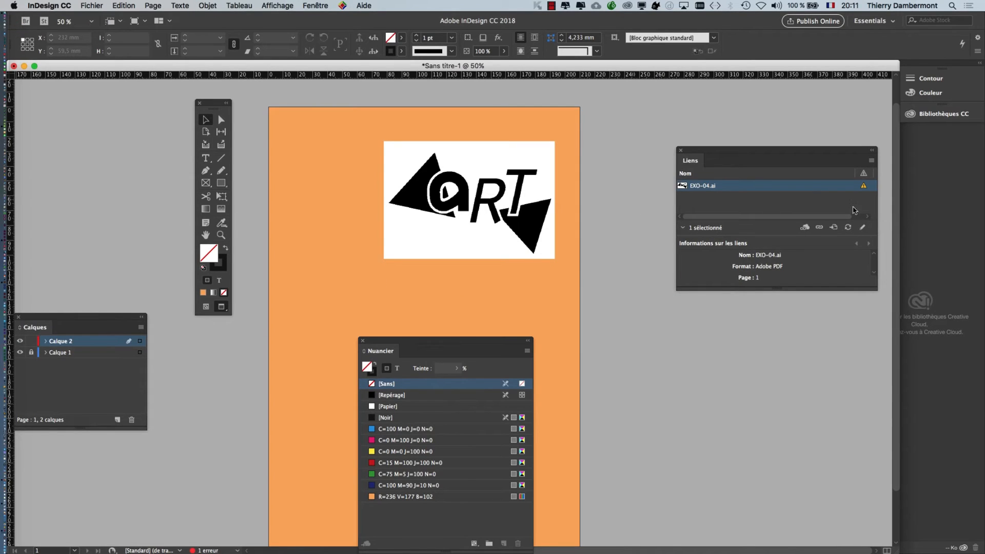
{"action": "left_click", "coordinate": [848, 227]}
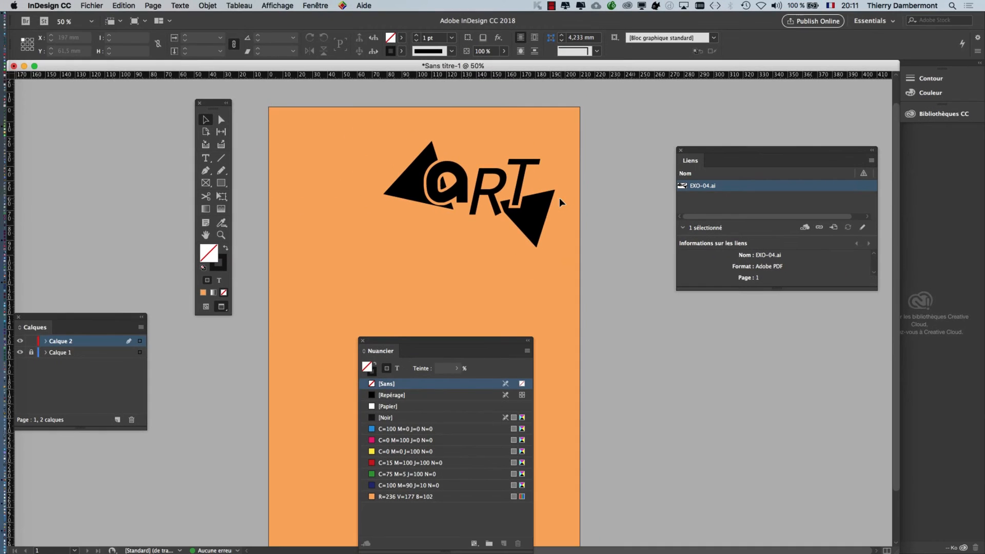
Return to Illustrator and move the Calques panel off the artwork, below the image tracing settings.
{"action": "key", "text": "super+Tab"}
{"action": "left_click", "coordinate": [425, 289]}
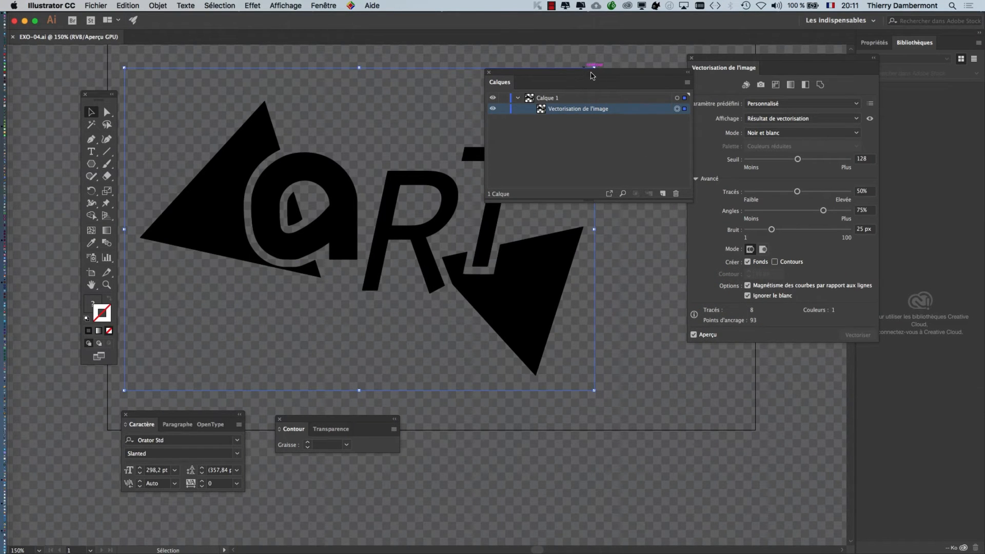
{"action": "left_click_drag", "start_coordinate": [583, 75], "coordinate": [720, 395]}
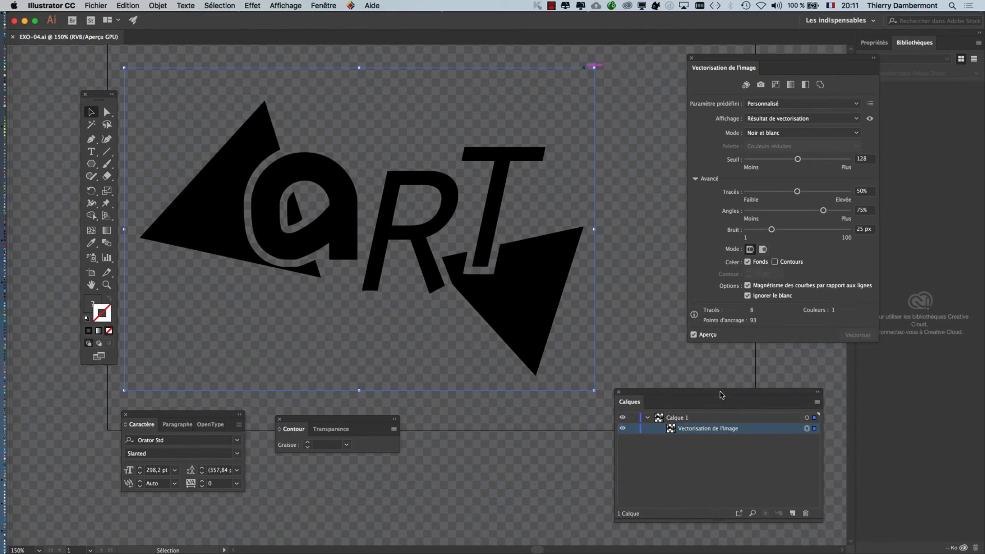
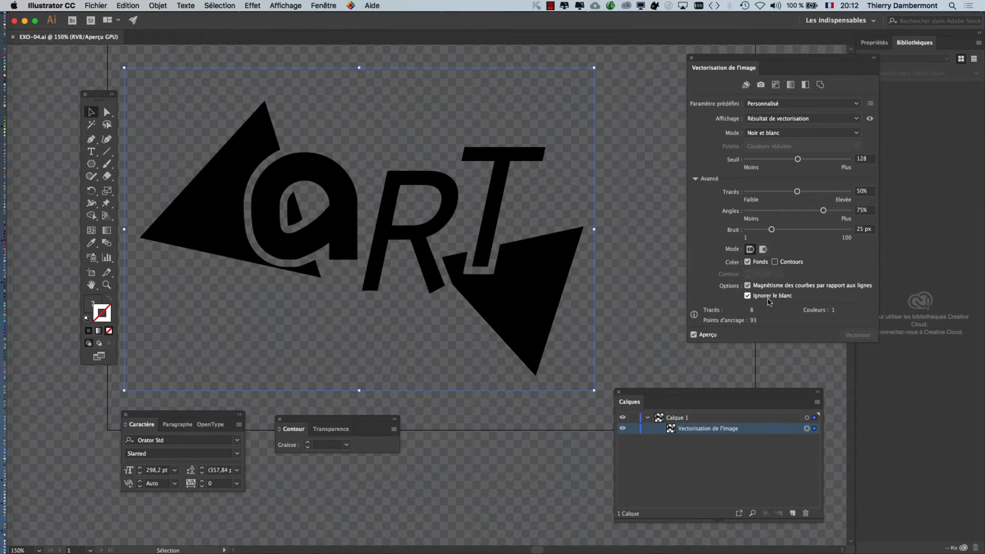
Expand the ART image tracing into editable vector paths with Décomposer.
{"action": "left_click", "coordinate": [162, 5]}
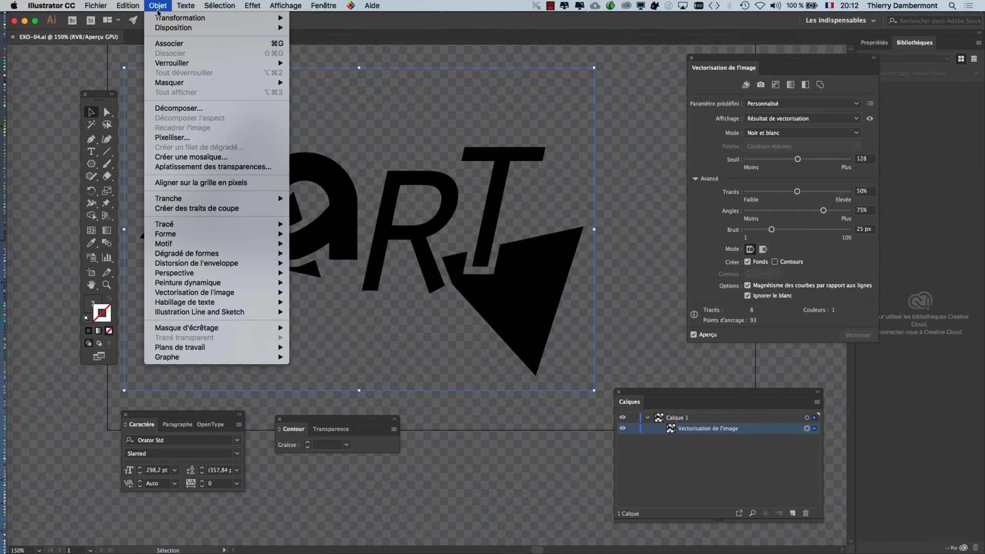
{"action": "mouse_move", "coordinate": [262, 295]}
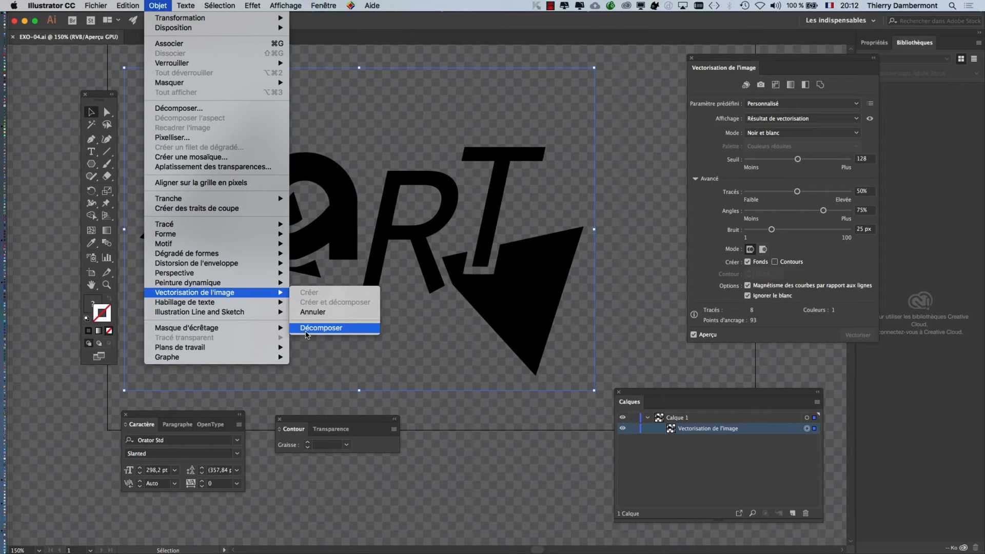
{"action": "left_click", "coordinate": [307, 333]}
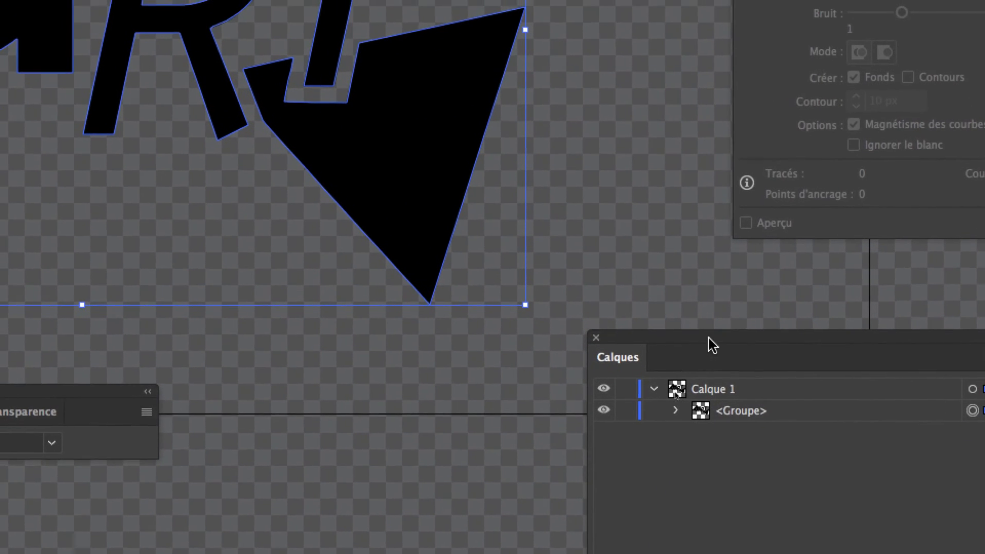
Unfold the group in the Calques panel to list its paths, then clear the panel off the artwork and deselect everything.
{"action": "left_click_drag", "start_coordinate": [712, 344], "coordinate": [612, 185]}
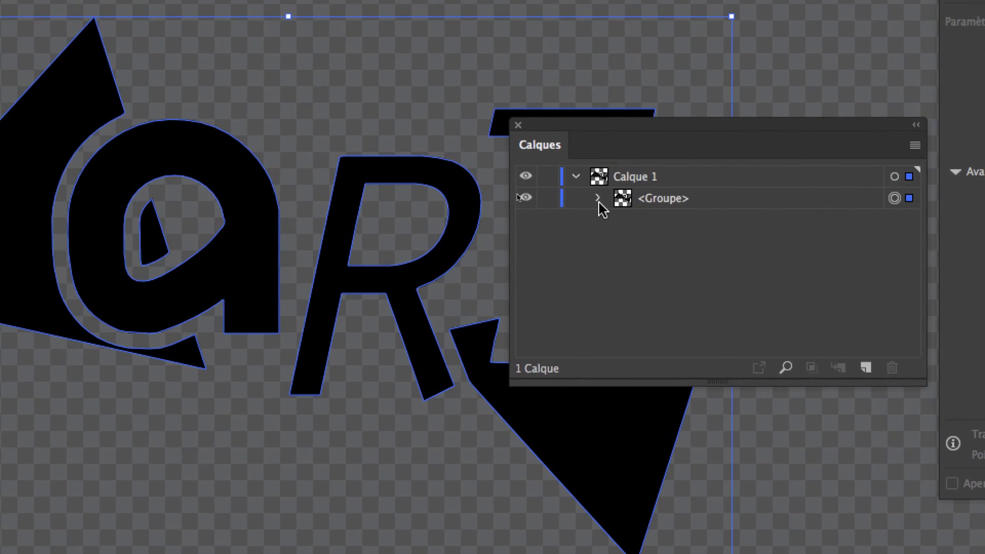
{"action": "left_click", "coordinate": [594, 195]}
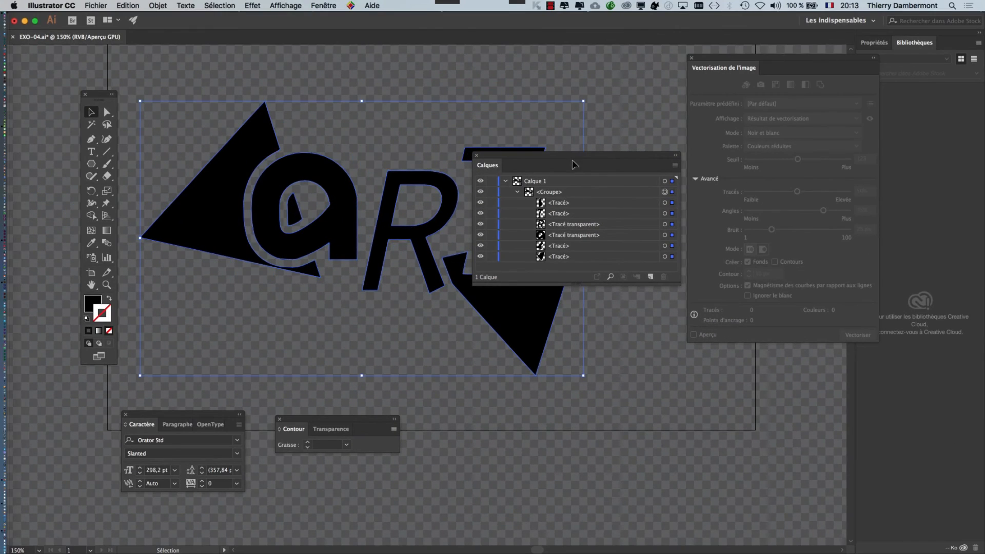
{"action": "left_click_drag", "start_coordinate": [581, 159], "coordinate": [821, 343]}
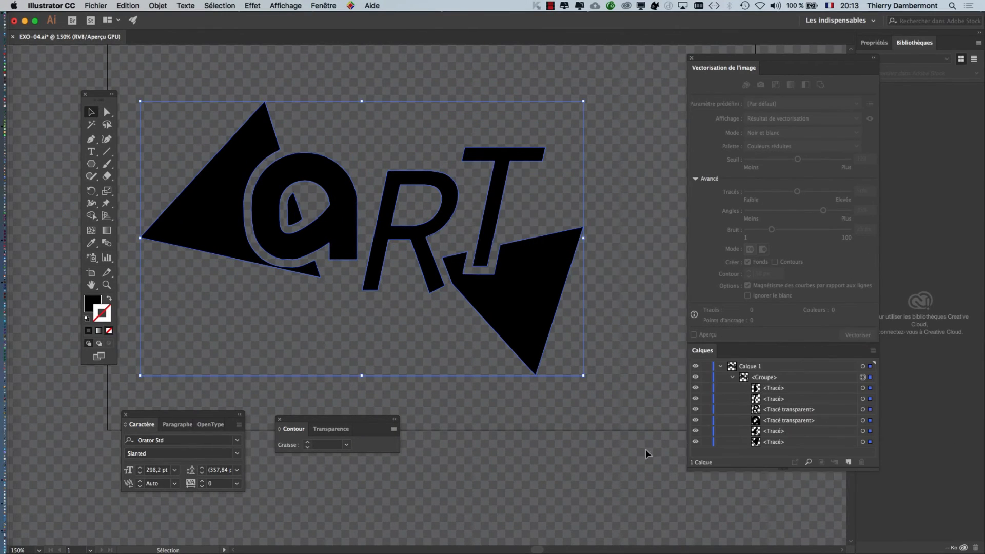
{"action": "left_click_drag", "start_coordinate": [705, 351], "coordinate": [640, 407]}
{"action": "left_click", "coordinate": [567, 459]}
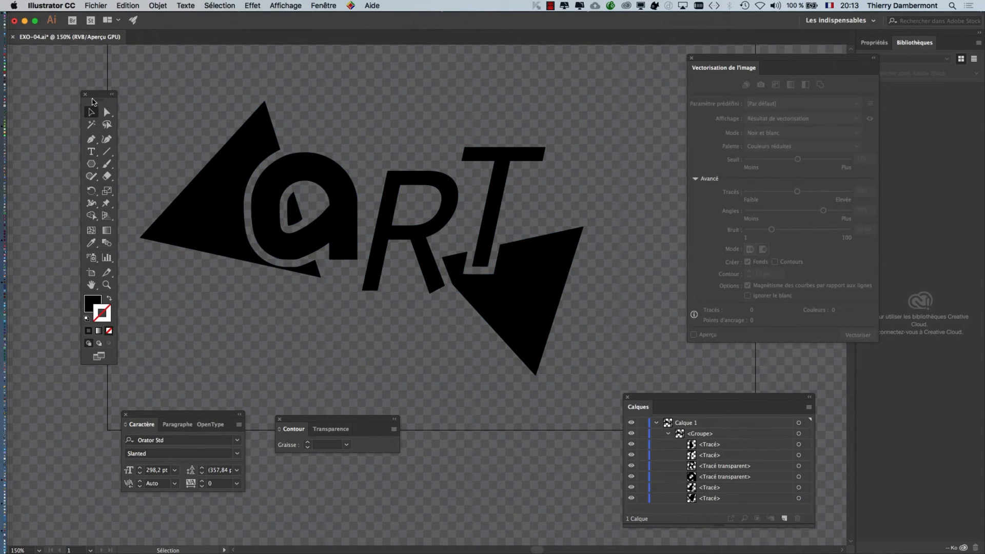
Select the ART group, display the Nuancier, try yellow, green and dark blue swatches, and fill the group with dark brown (#402016).
{"action": "left_click", "coordinate": [218, 167]}
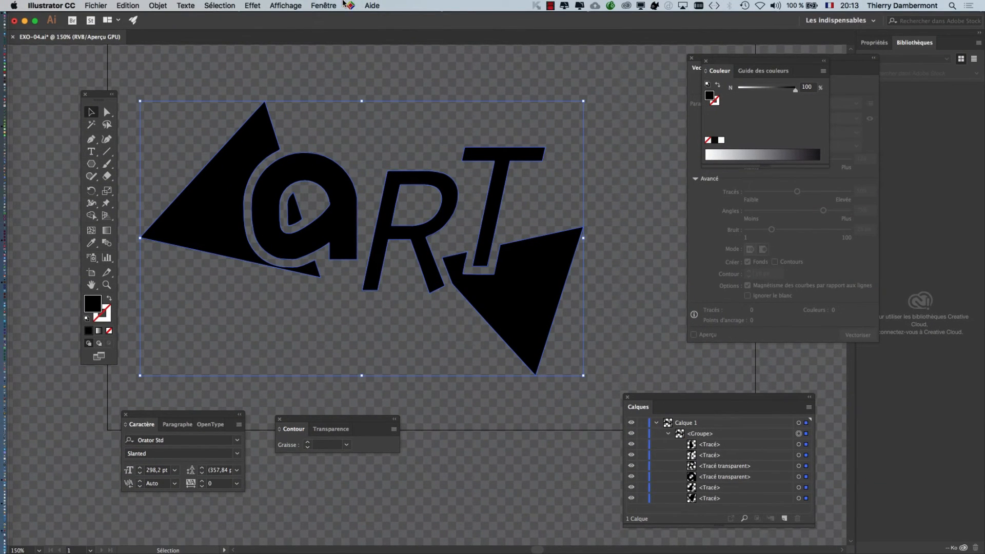
{"action": "left_click", "coordinate": [338, 6]}
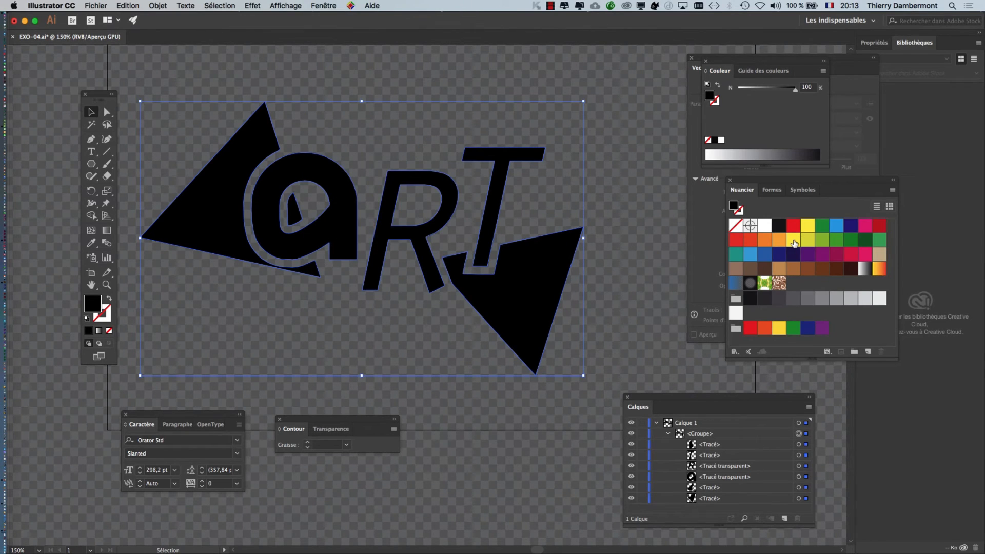
{"action": "left_click", "coordinate": [794, 239]}
{"action": "left_click", "coordinate": [807, 240]}
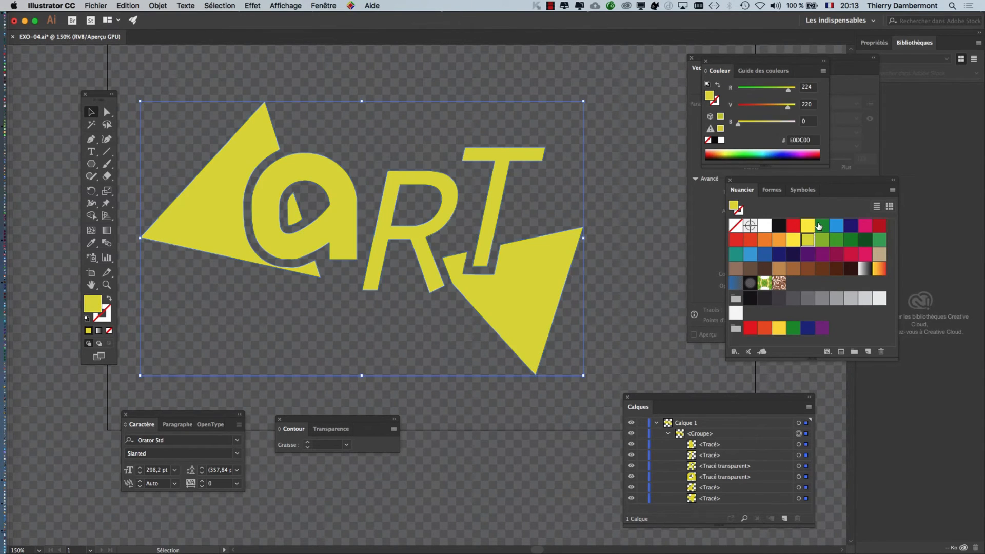
{"action": "left_click", "coordinate": [820, 226]}
{"action": "left_click", "coordinate": [851, 226]}
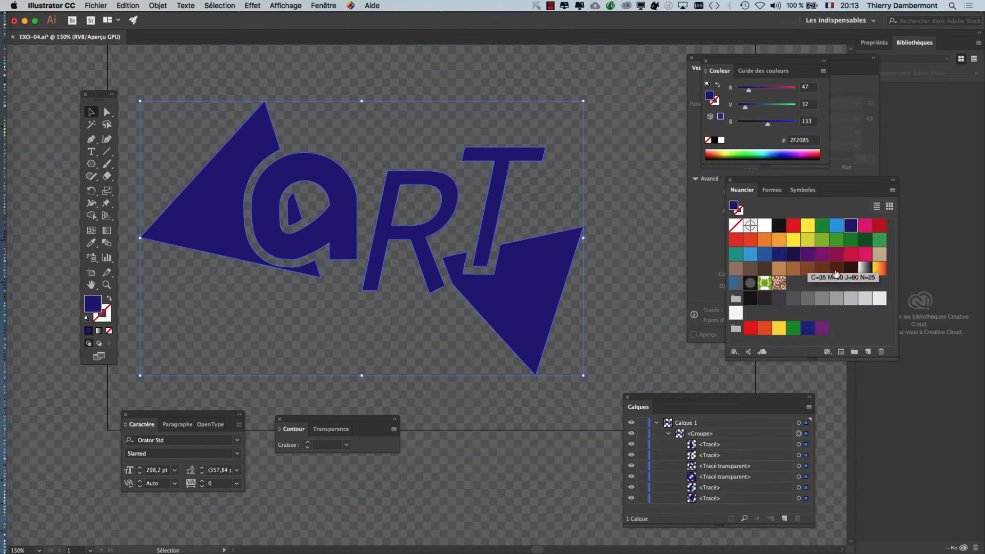
{"action": "left_click", "coordinate": [851, 269]}
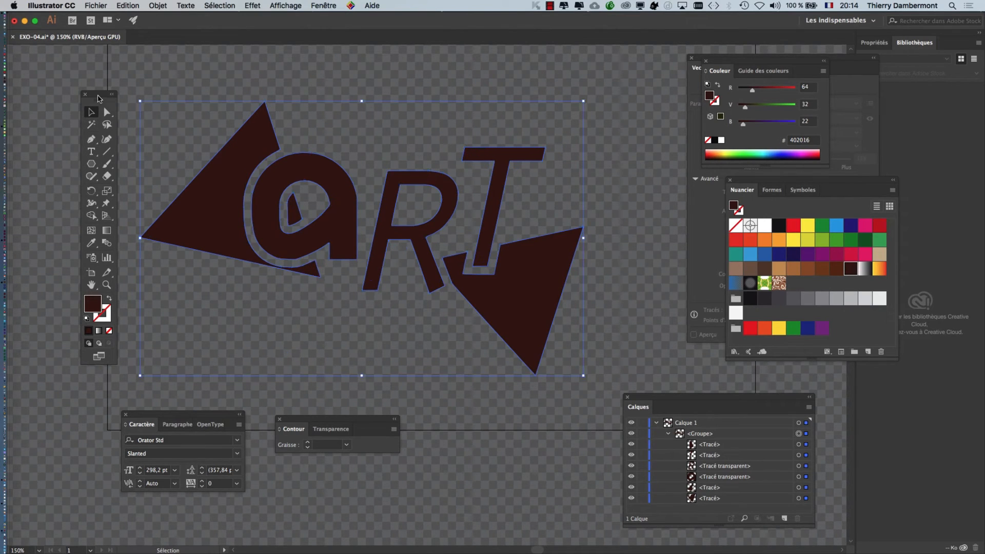
Move the tools panel up and the Calques panel beside the letters, and target only the path of the letter T.
{"action": "left_click_drag", "start_coordinate": [99, 97], "coordinate": [102, 76]}
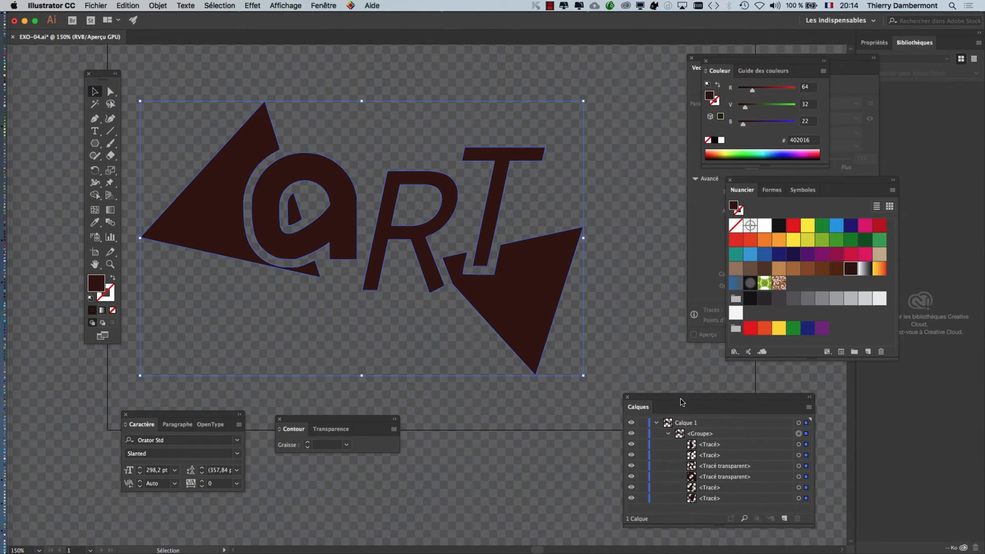
{"action": "left_click_drag", "start_coordinate": [681, 401], "coordinate": [511, 165]}
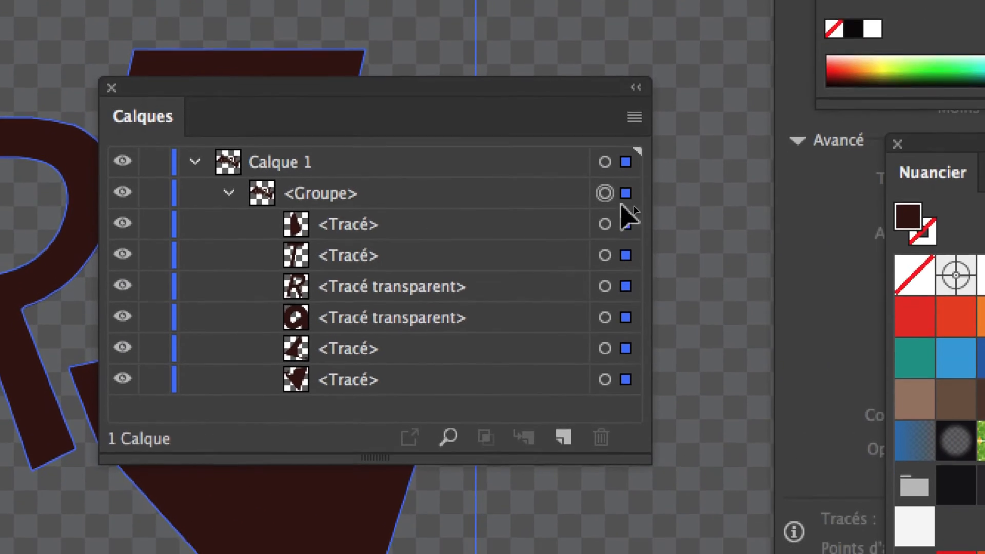
{"action": "left_click", "coordinate": [605, 255]}
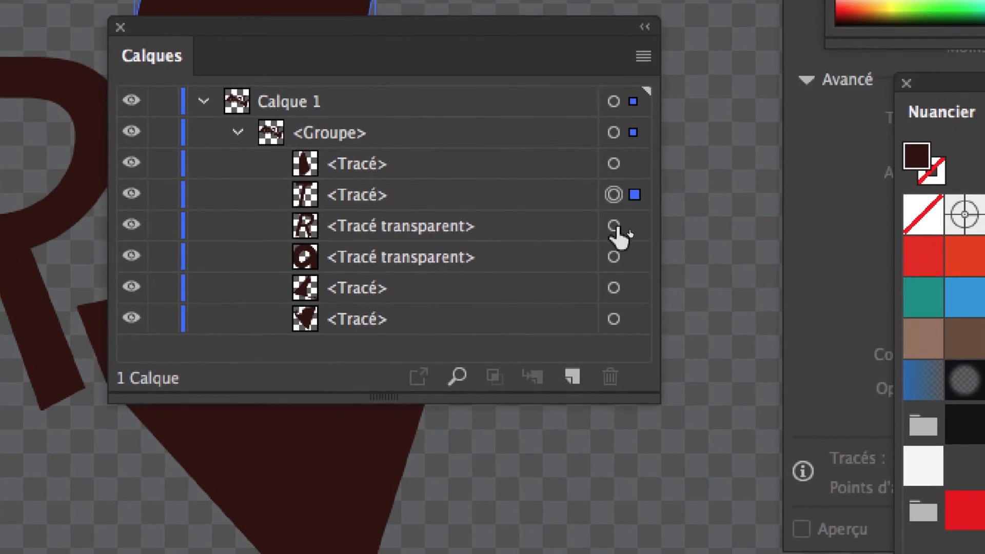
Target the paths of the letter R, the letter a and the left triangular shape in turn, and move the Calques panel off the artwork.
{"action": "left_click", "coordinate": [614, 226]}
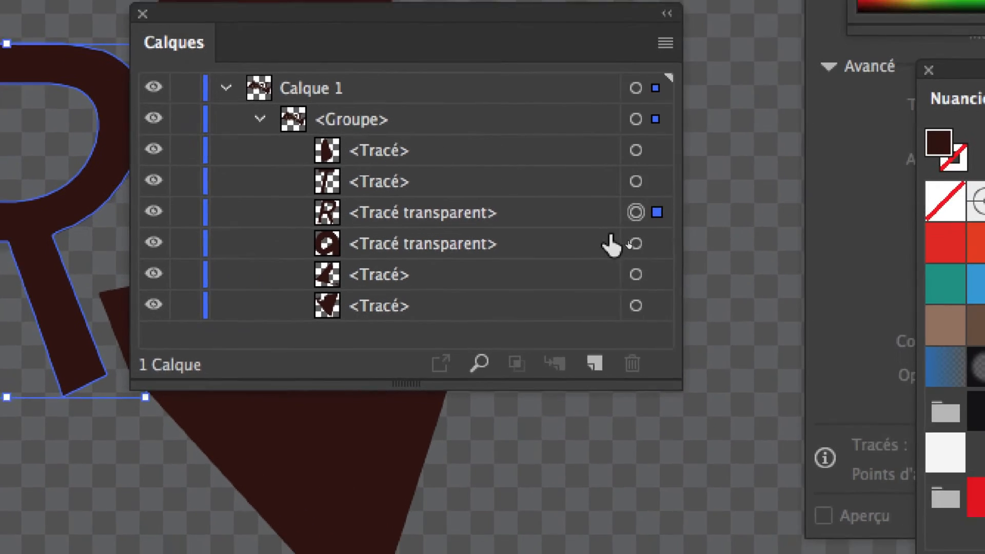
{"action": "left_click", "coordinate": [636, 243]}
{"action": "left_click", "coordinate": [636, 274]}
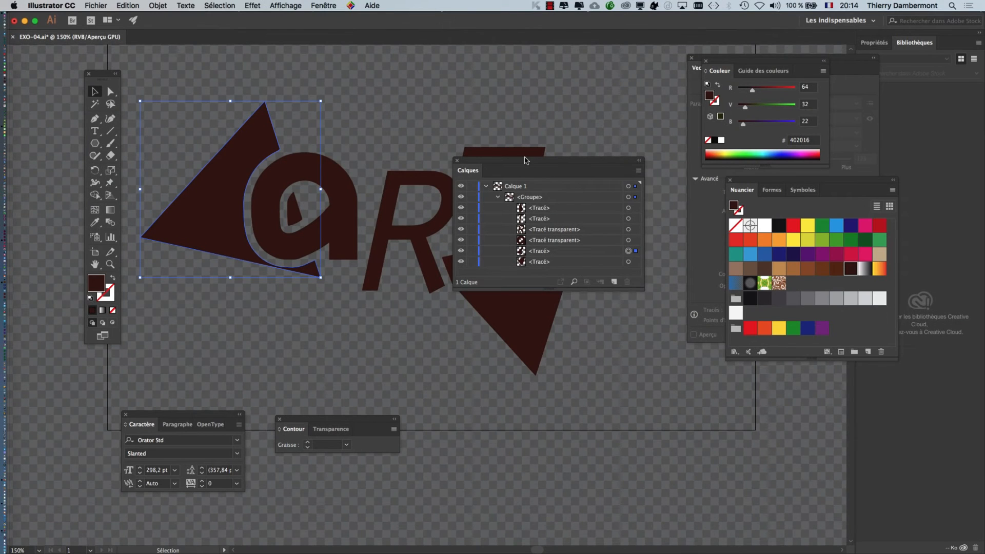
{"action": "left_click_drag", "start_coordinate": [525, 161], "coordinate": [758, 389]}
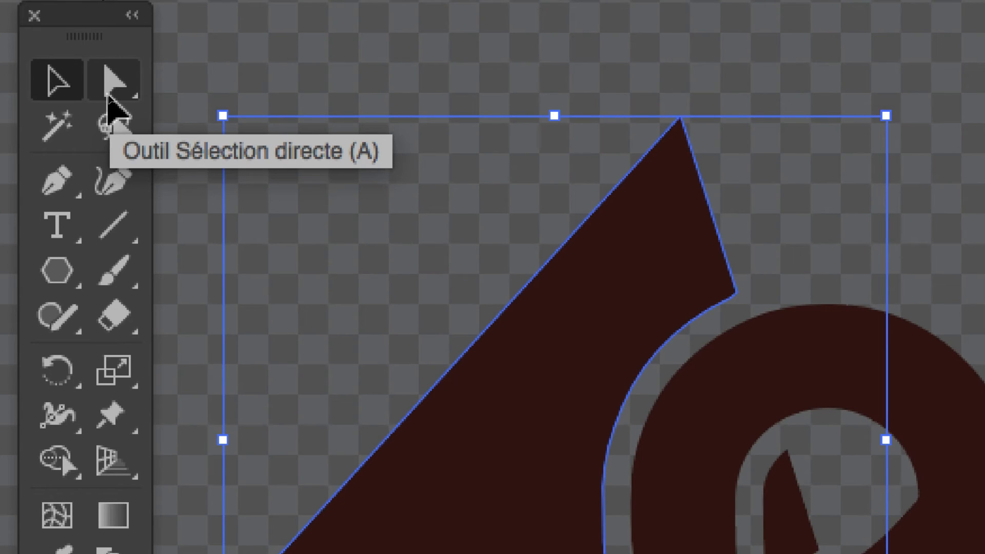
Detach the Sélection directe tool group as a floating palette and place it above the artwork.
{"action": "left_click", "coordinate": [109, 93]}
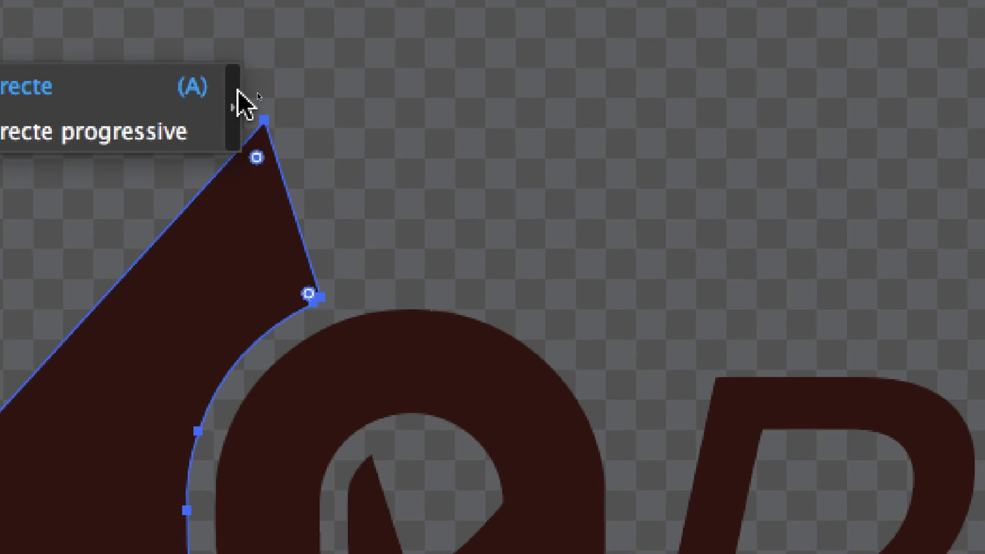
{"action": "left_click", "coordinate": [237, 92]}
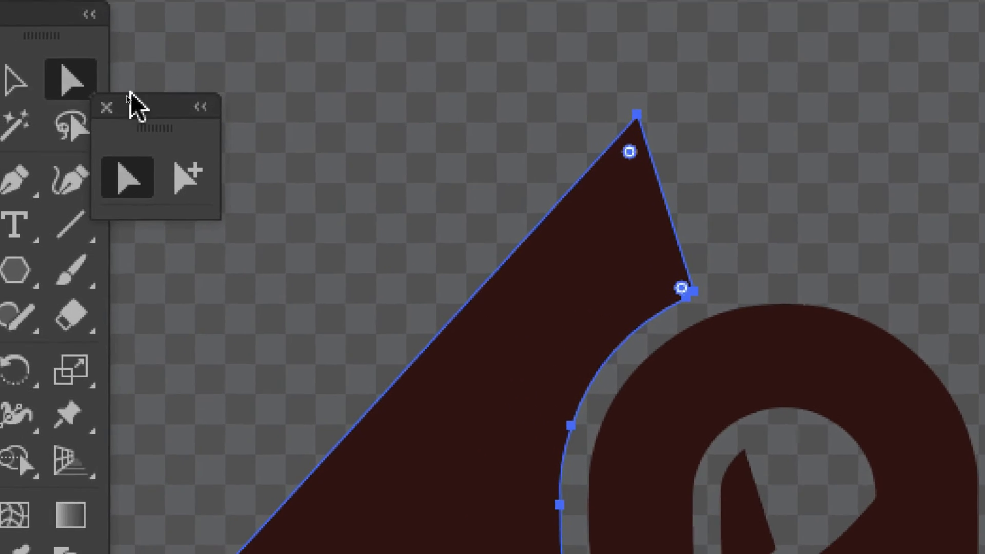
{"action": "left_click_drag", "start_coordinate": [148, 105], "coordinate": [231, 73]}
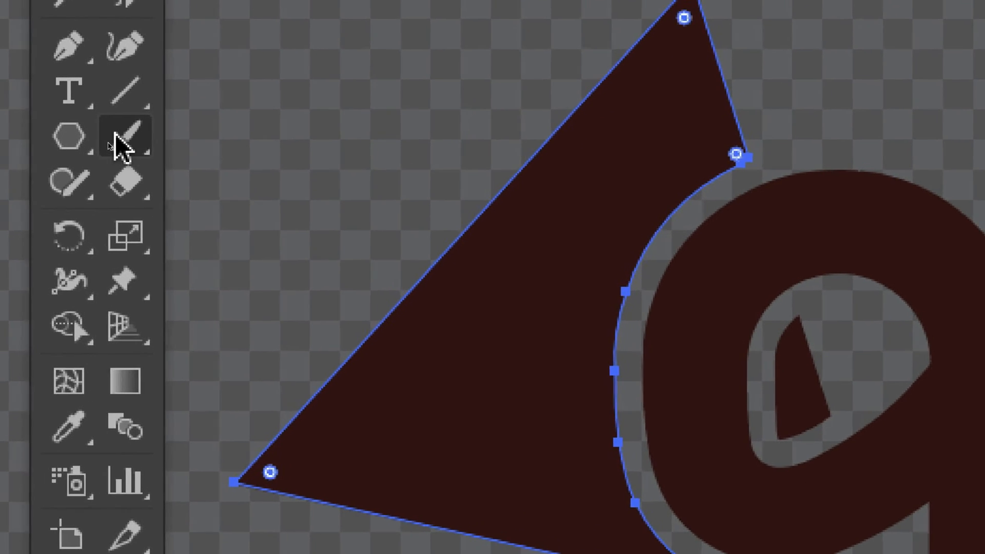
Try detaching the Pinceau tool group as a second floating palette beside the tools panel.
{"action": "left_click_drag", "start_coordinate": [115, 134], "coordinate": [549, 131]}
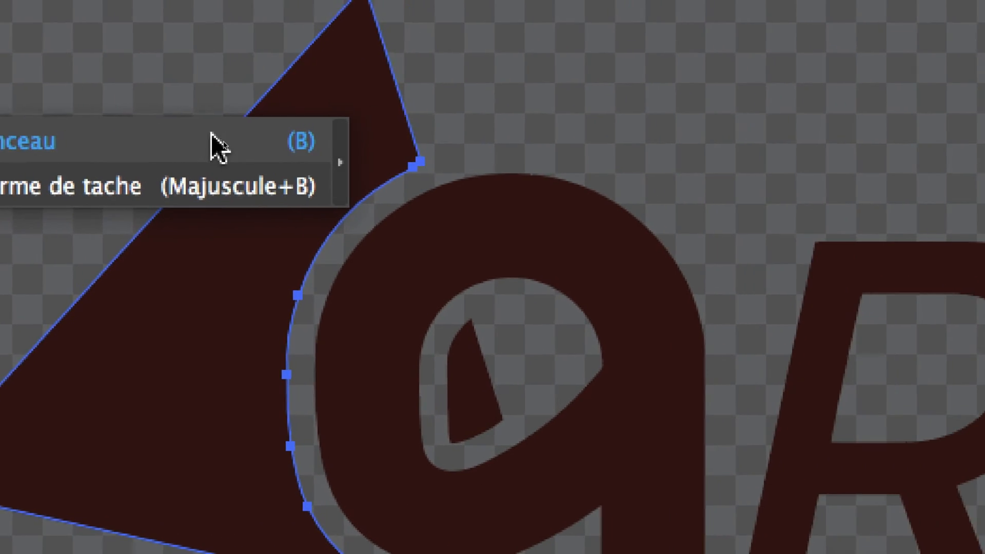
{"action": "left_click_drag", "start_coordinate": [211, 134], "coordinate": [342, 158]}
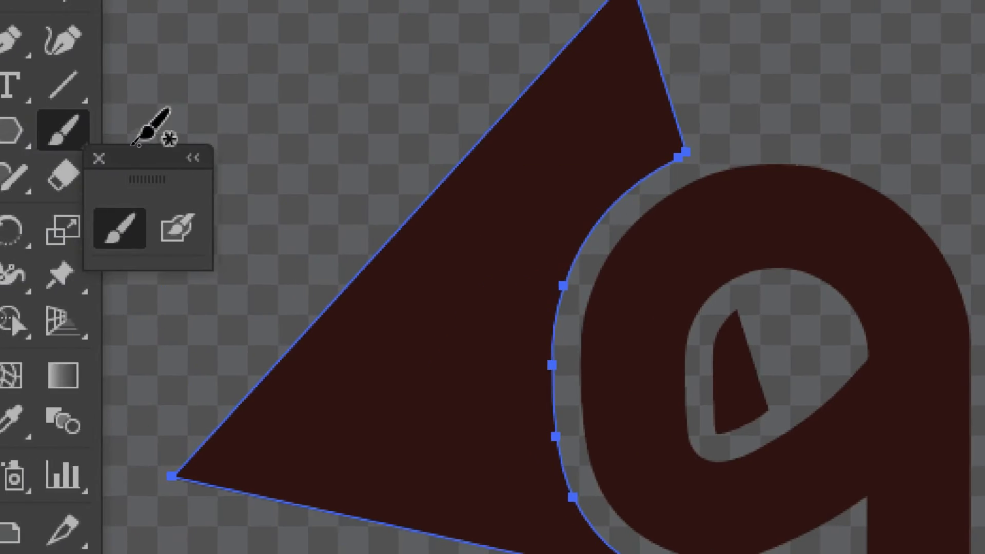
{"action": "left_click_drag", "start_coordinate": [142, 163], "coordinate": [231, 123]}
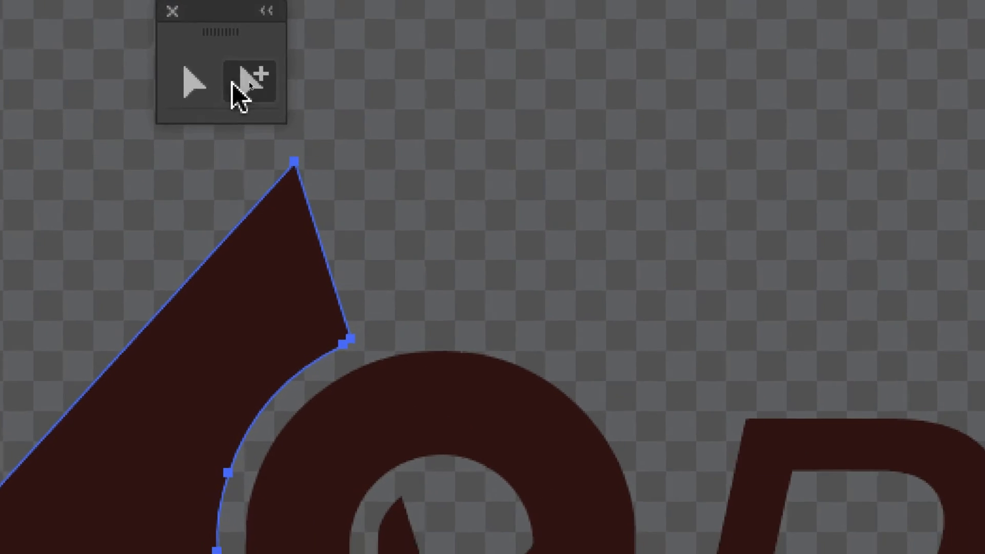
Select the letter a with the Sélection directe progressive tool and fill it with orange.
{"action": "left_click", "coordinate": [242, 94]}
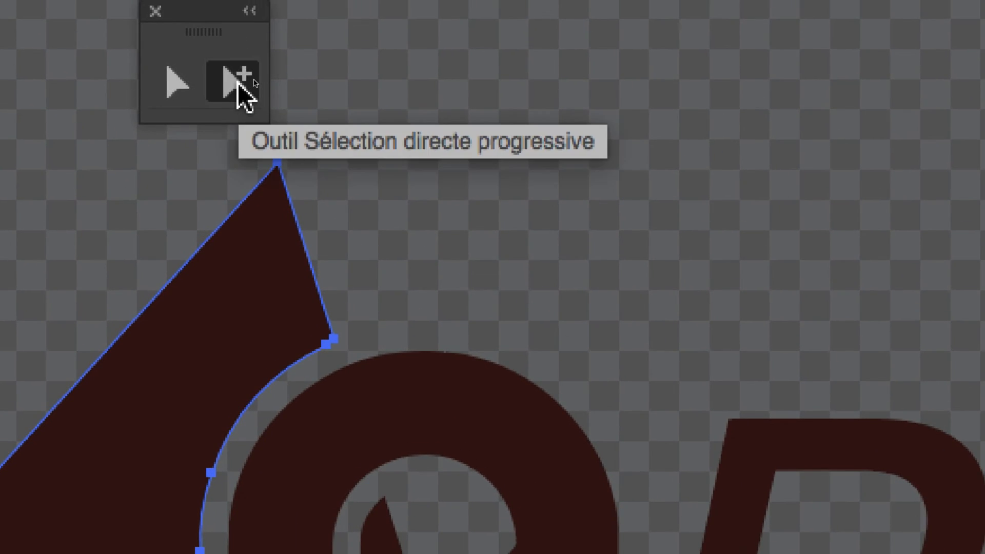
{"action": "left_click", "coordinate": [413, 423]}
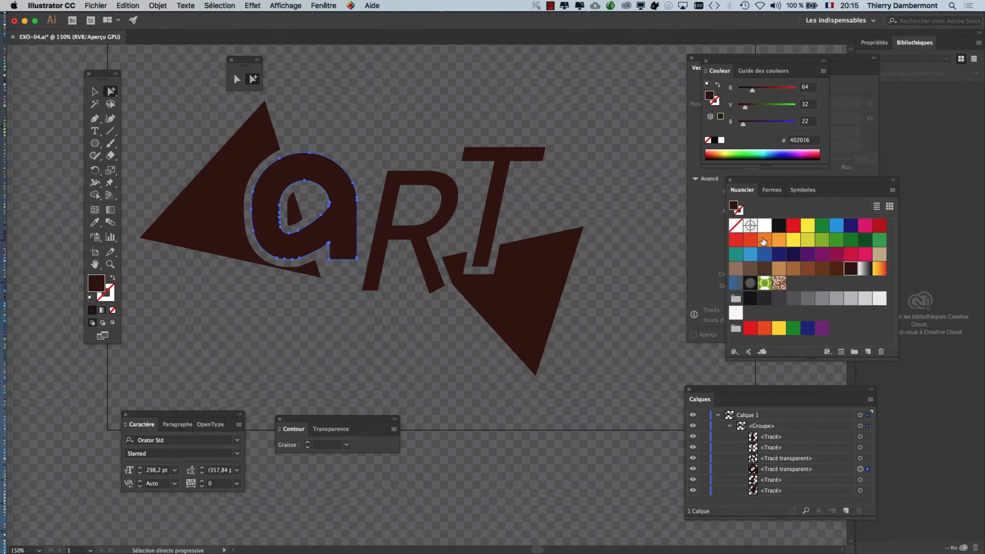
{"action": "left_click", "coordinate": [764, 240]}
Fill the letter T with white and the triangular shape below it with light blue (#00A5E8).
{"action": "left_click", "coordinate": [492, 217]}
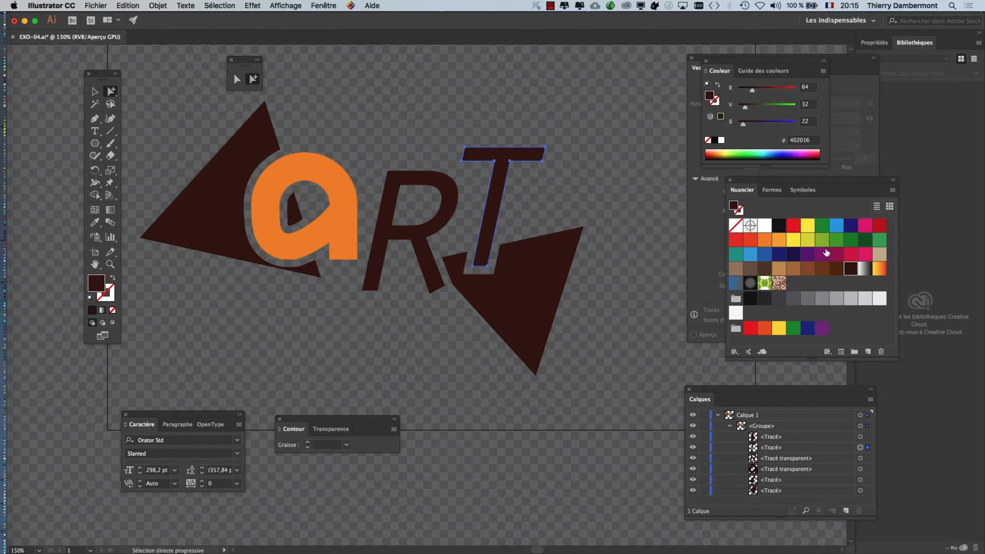
{"action": "left_click", "coordinate": [765, 226]}
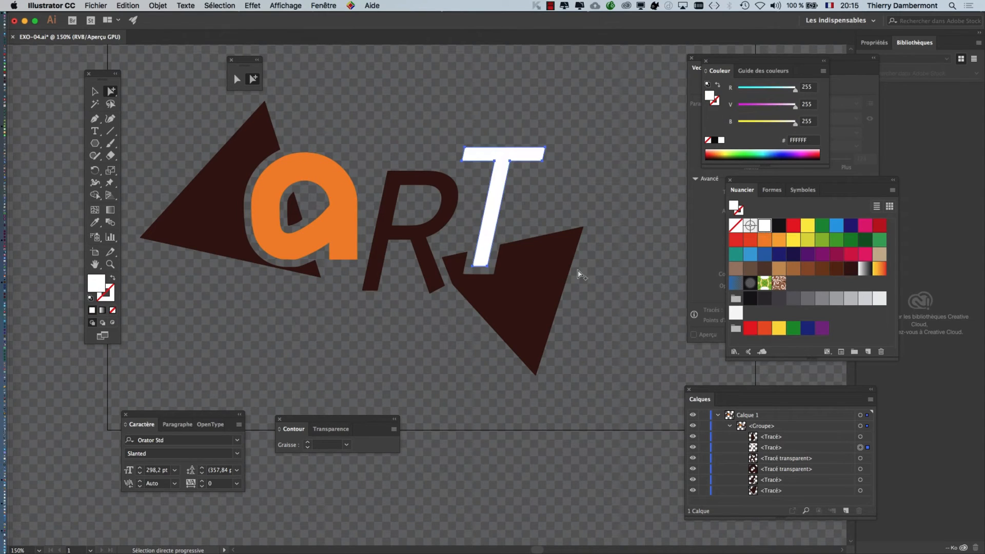
{"action": "left_click", "coordinate": [535, 280]}
{"action": "left_click", "coordinate": [834, 229]}
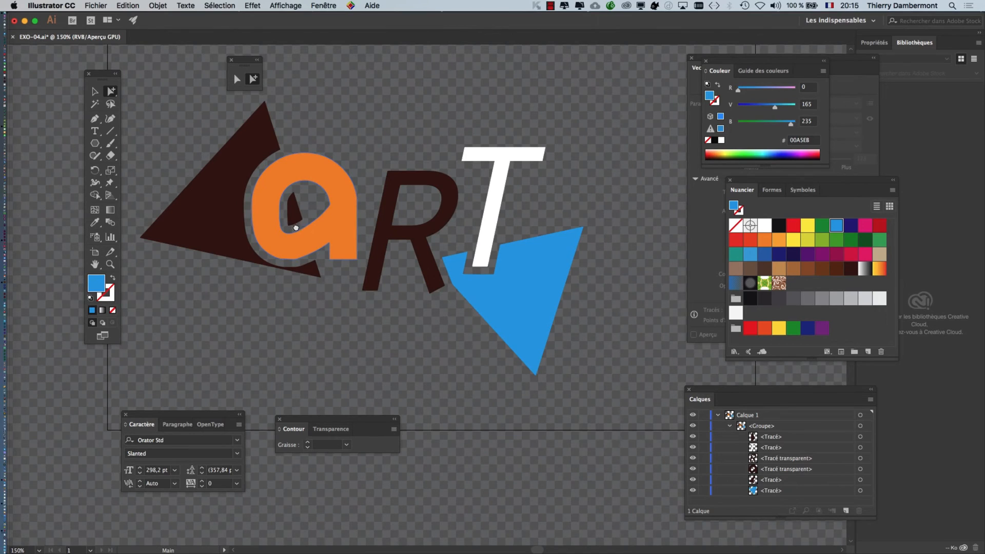
Move the tools panel away from the artwork, then display the Aspect panel and place it beside the letters.
{"action": "scroll", "coordinate": [287, 236], "scroll_direction": "up", "scroll_amount": 3}
{"action": "left_click_drag", "start_coordinate": [99, 75], "coordinate": [69, 80]}
{"action": "scroll", "coordinate": [200, 179], "scroll_direction": "right", "scroll_amount": 3}
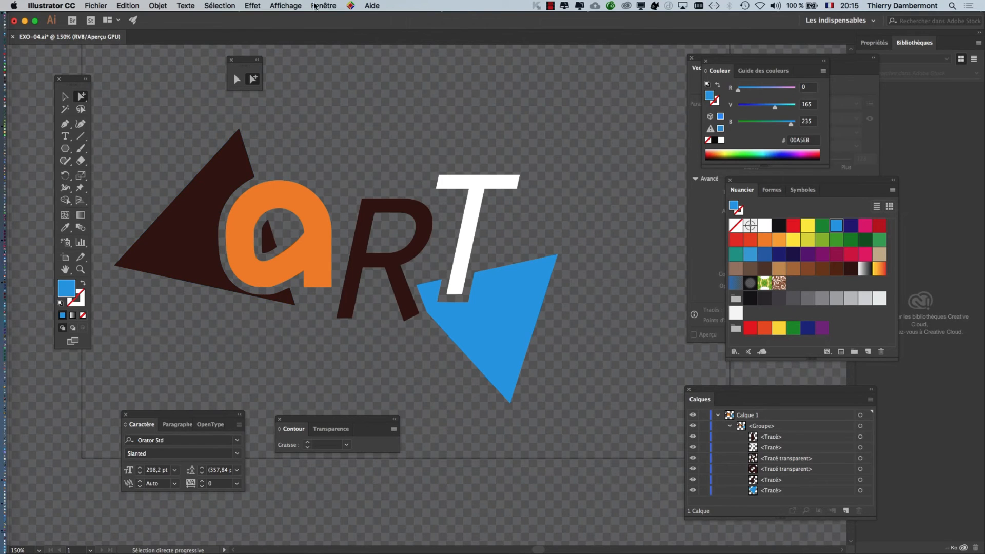
{"action": "left_click", "coordinate": [318, 6]}
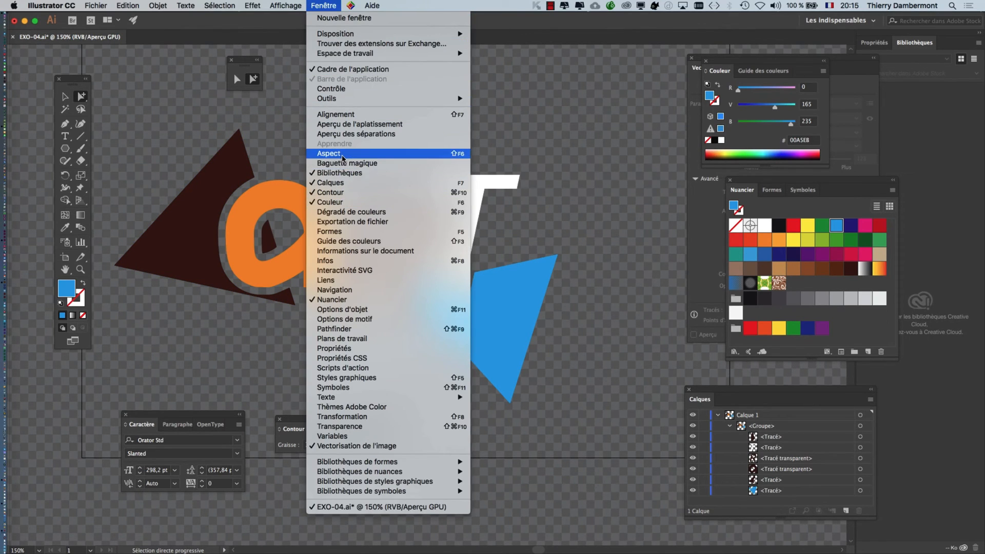
{"action": "left_click", "coordinate": [338, 154]}
{"action": "left_click_drag", "start_coordinate": [748, 447], "coordinate": [620, 93]}
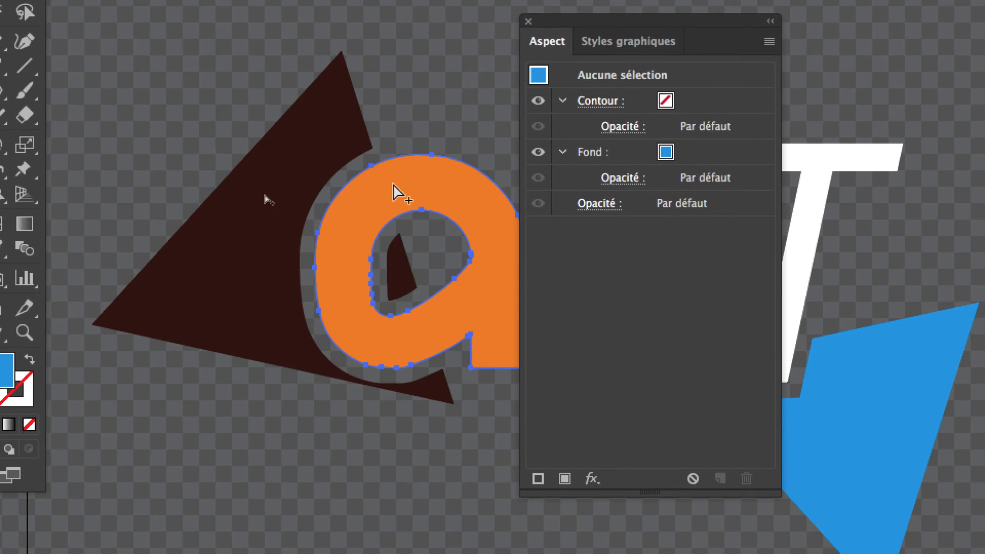
Examine the object type and fill of the letters a, T and R and the blue shape in the Aspect panel, and close it.
{"action": "left_click", "coordinate": [394, 193]}
{"action": "left_click", "coordinate": [361, 148]}
{"action": "left_click", "coordinate": [395, 193]}
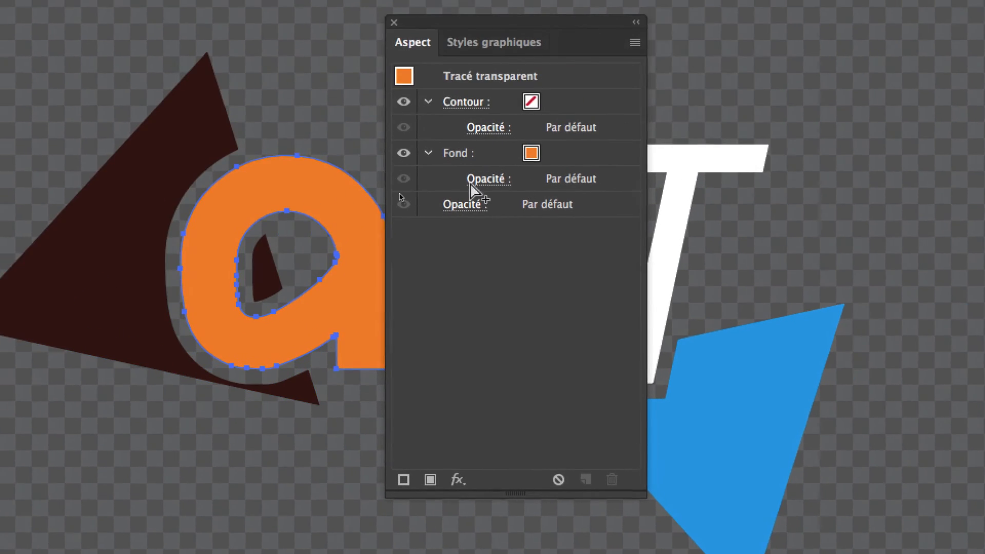
{"action": "left_click", "coordinate": [690, 187]}
{"action": "left_click", "coordinate": [731, 369]}
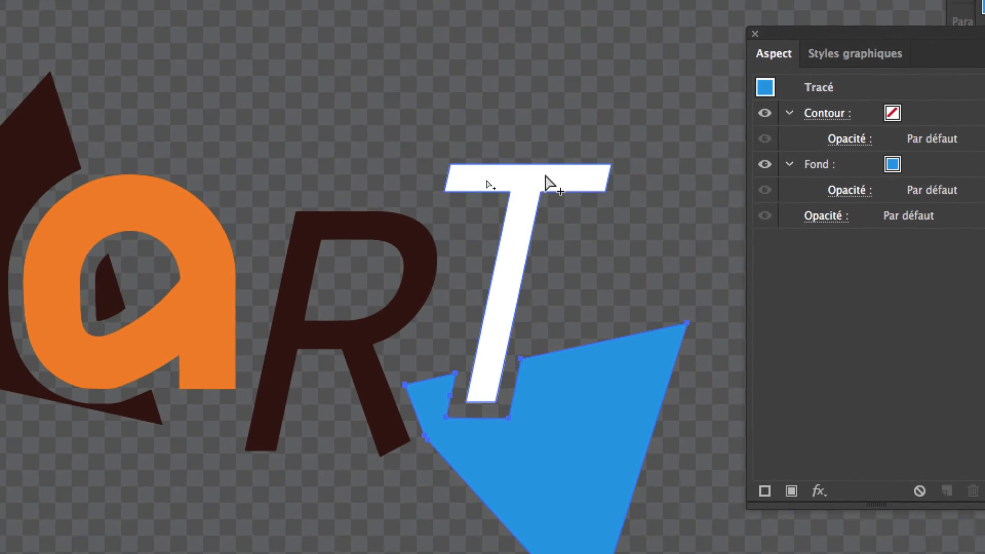
{"action": "left_click", "coordinate": [359, 269]}
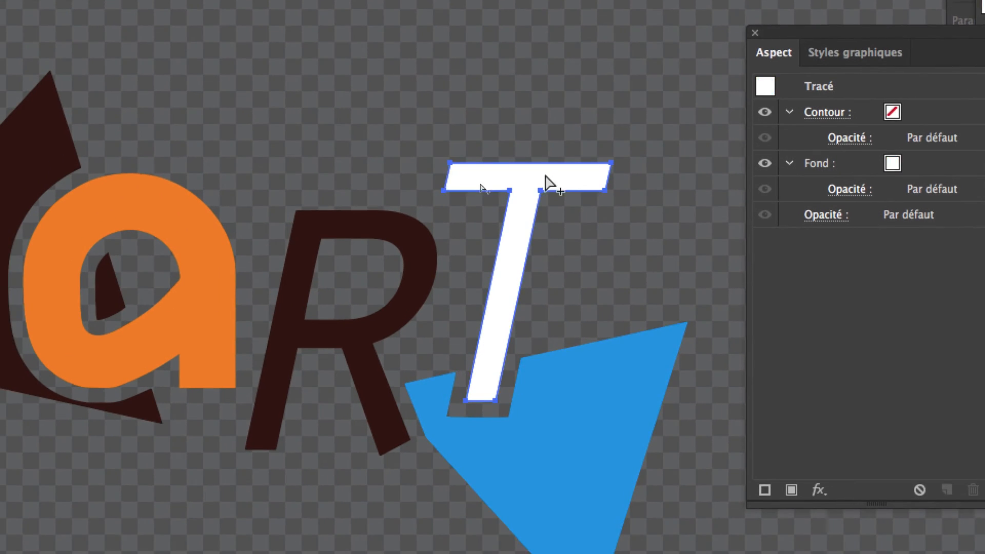
{"action": "left_click", "coordinate": [395, 231]}
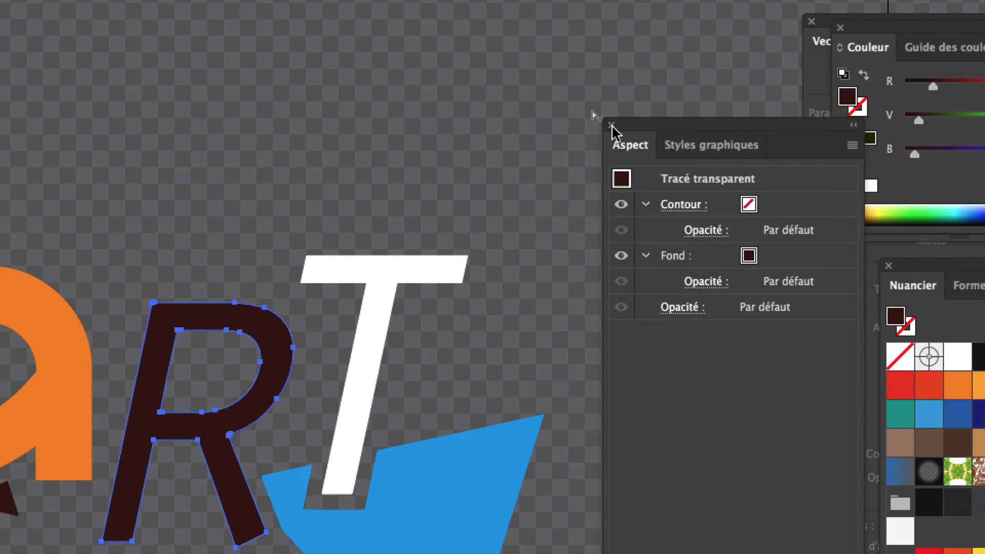
{"action": "left_click", "coordinate": [613, 125]}
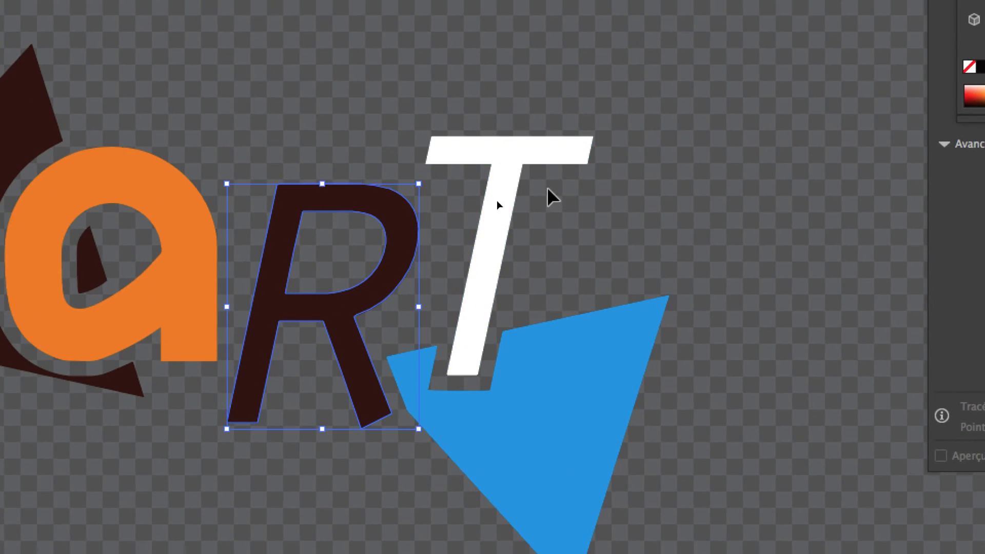
{"action": "key", "text": "a"}
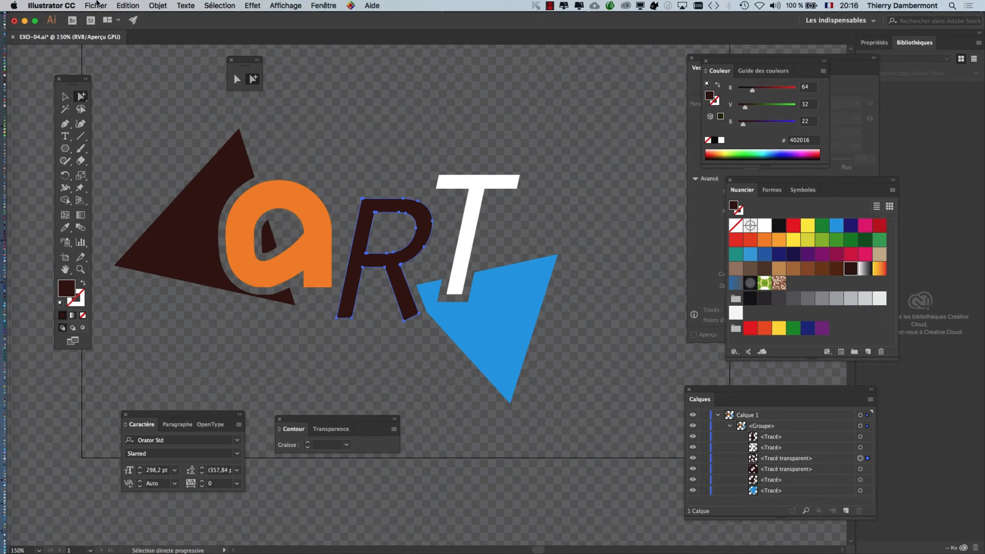
{"action": "left_click", "coordinate": [97, 5]}
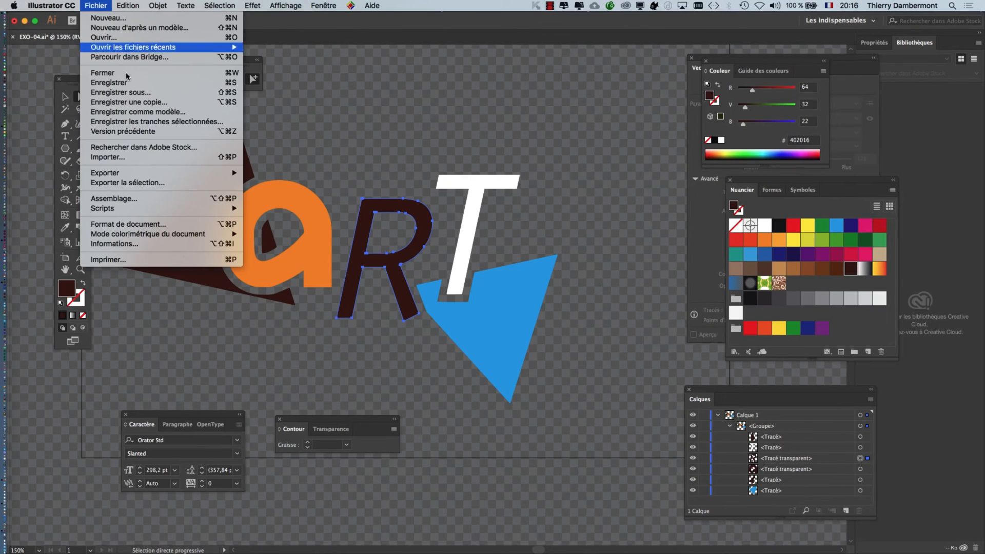
{"action": "left_click", "coordinate": [137, 94]}
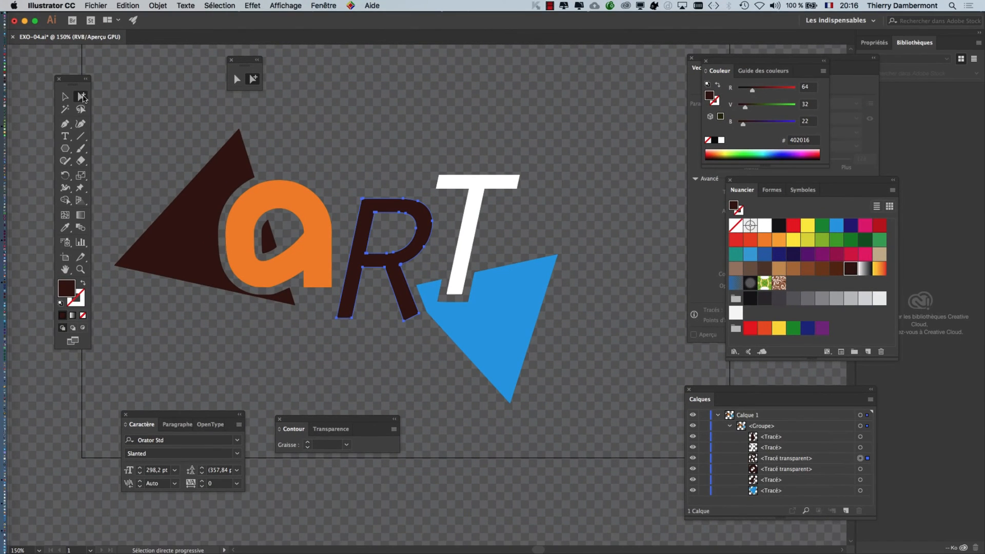
Select the whole ART group, compare its display with the Sélection and Sélection directe tools, and deselect it with Sélection directe progressive active.
{"action": "key", "text": "v"}
{"action": "left_click", "coordinate": [241, 226]}
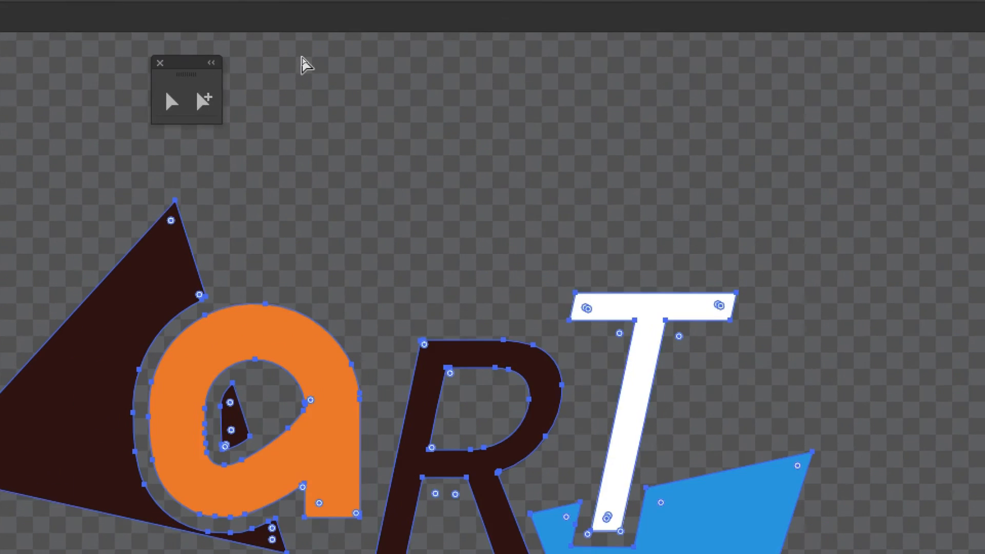
{"action": "key", "text": "v"}
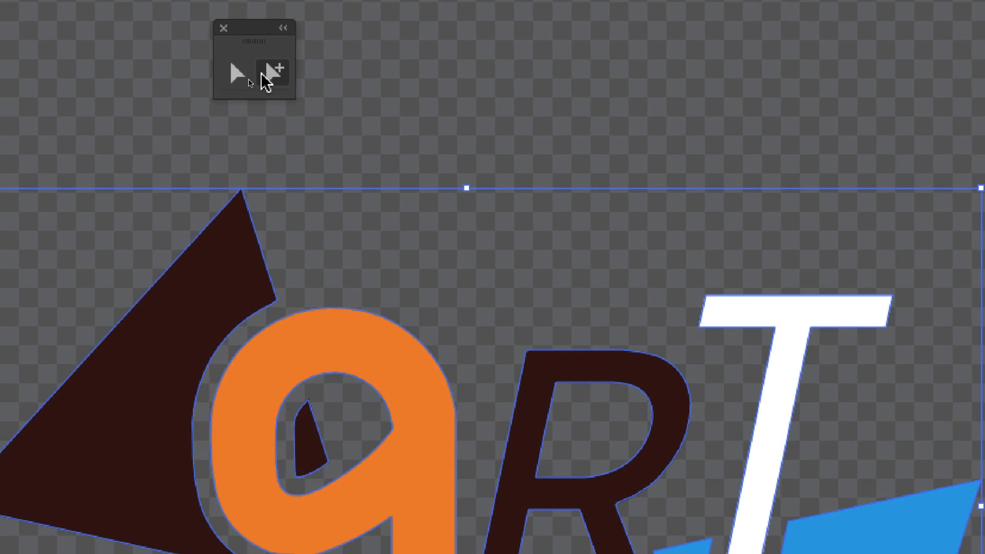
{"action": "left_click", "coordinate": [235, 86]}
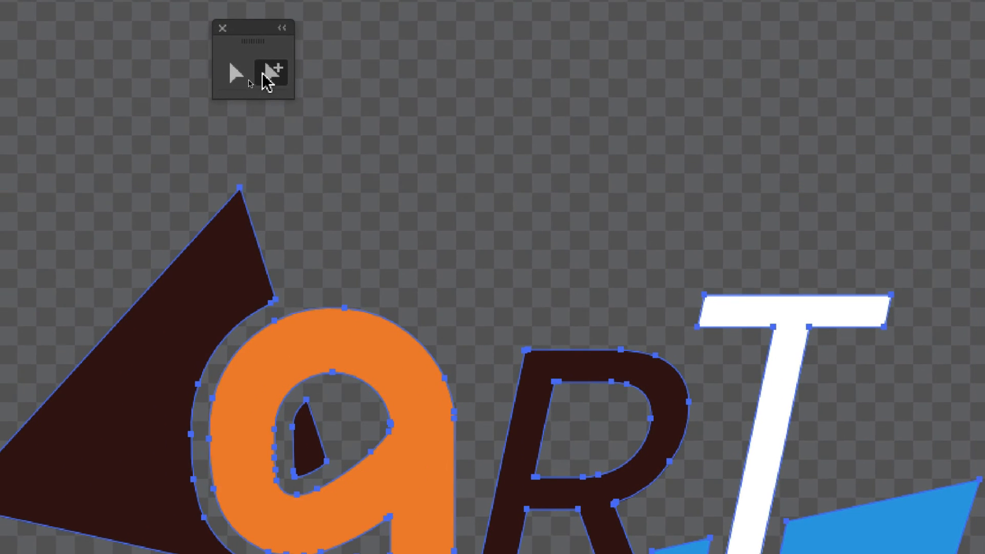
{"action": "left_click", "coordinate": [311, 88]}
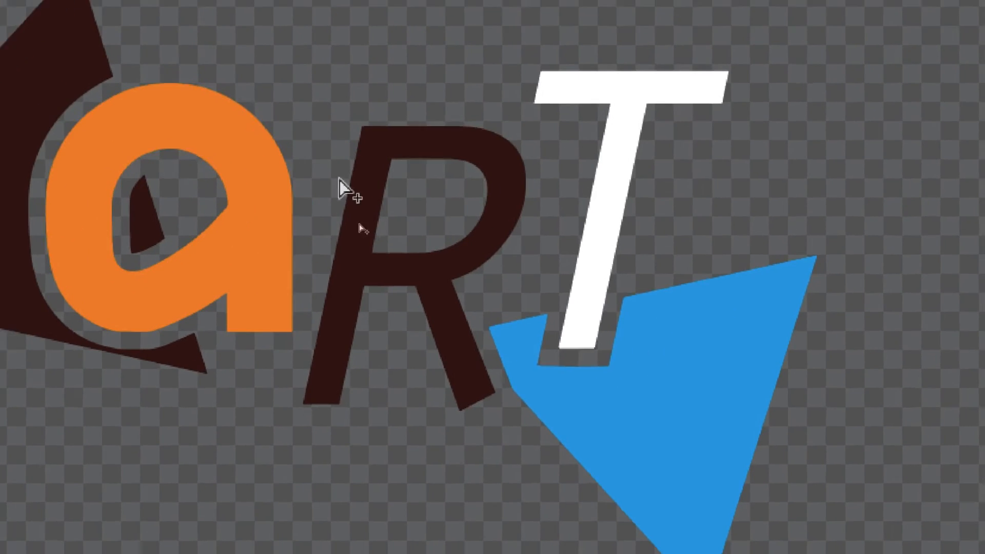
Select only the letter R with the Sélection directe progressive tool and fill it with green (#00992E).
{"action": "left_click", "coordinate": [356, 186]}
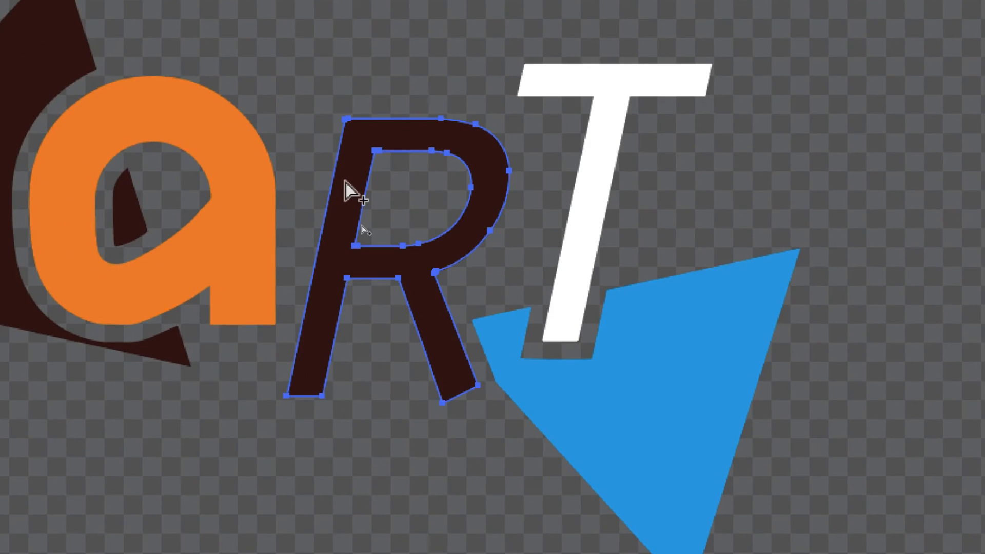
{"action": "left_click", "coordinate": [346, 183]}
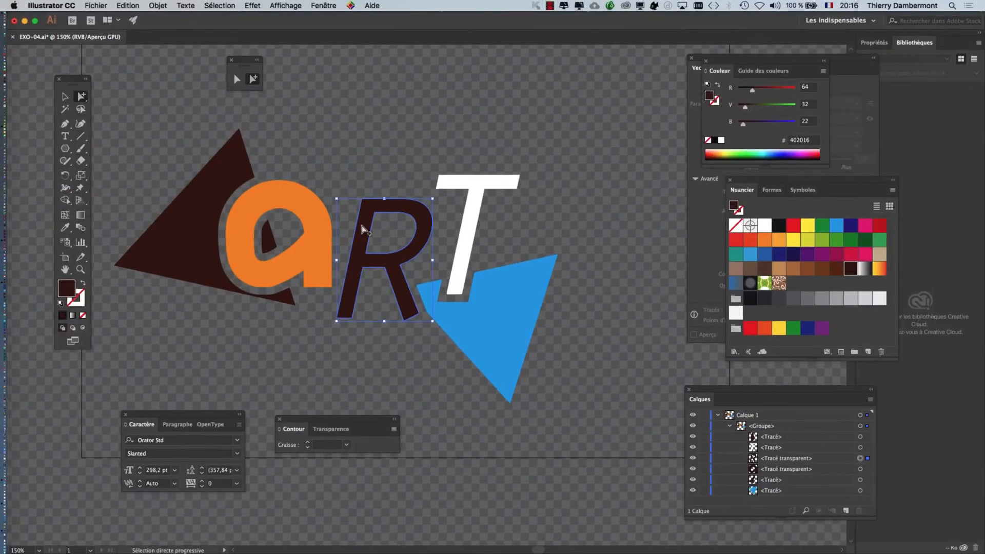
{"action": "left_click", "coordinate": [793, 329]}
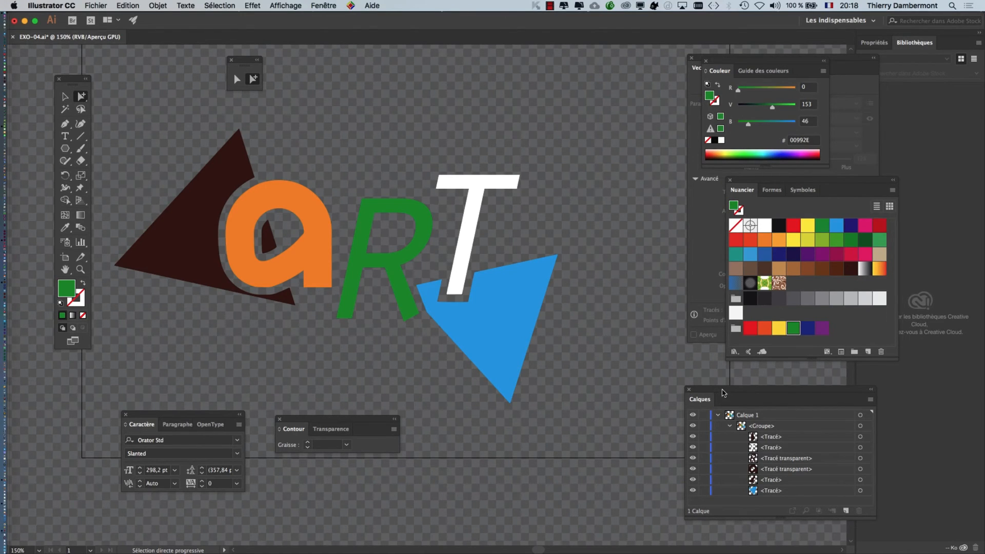
Move the Calques panel up near the letters and enlarge it, then target the whole group containing the paths.
{"action": "left_click_drag", "start_coordinate": [723, 393], "coordinate": [513, 63]}
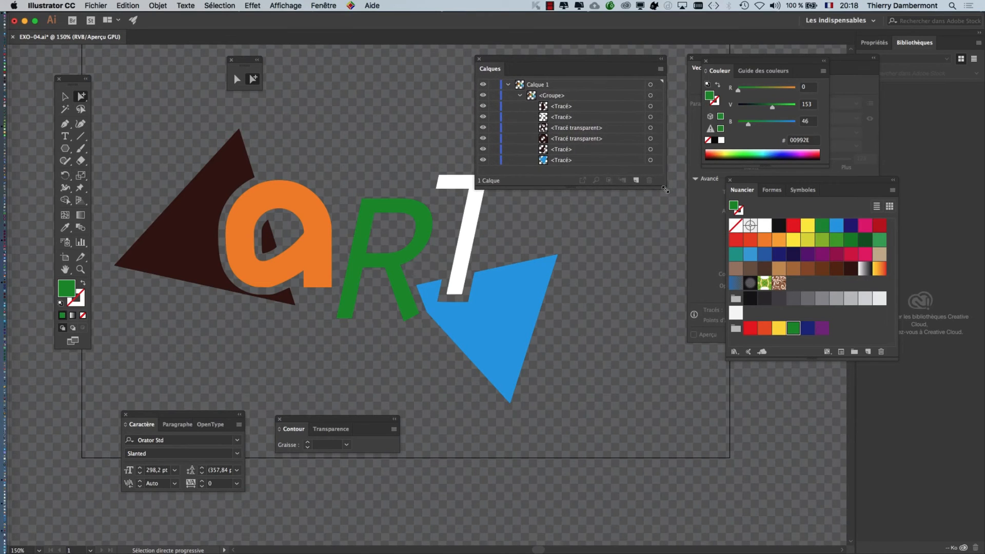
{"action": "left_click_drag", "start_coordinate": [665, 187], "coordinate": [716, 223]}
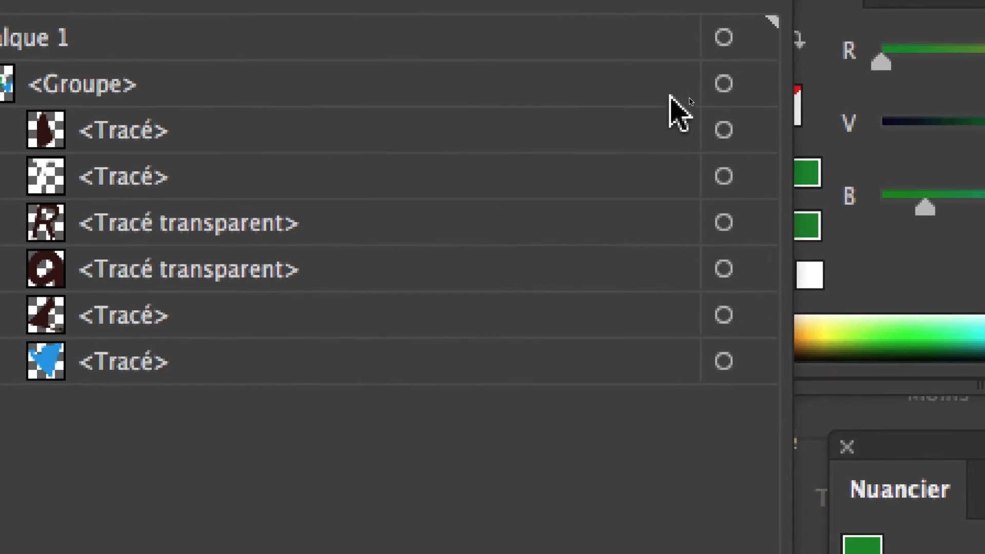
{"action": "left_click", "coordinate": [722, 87]}
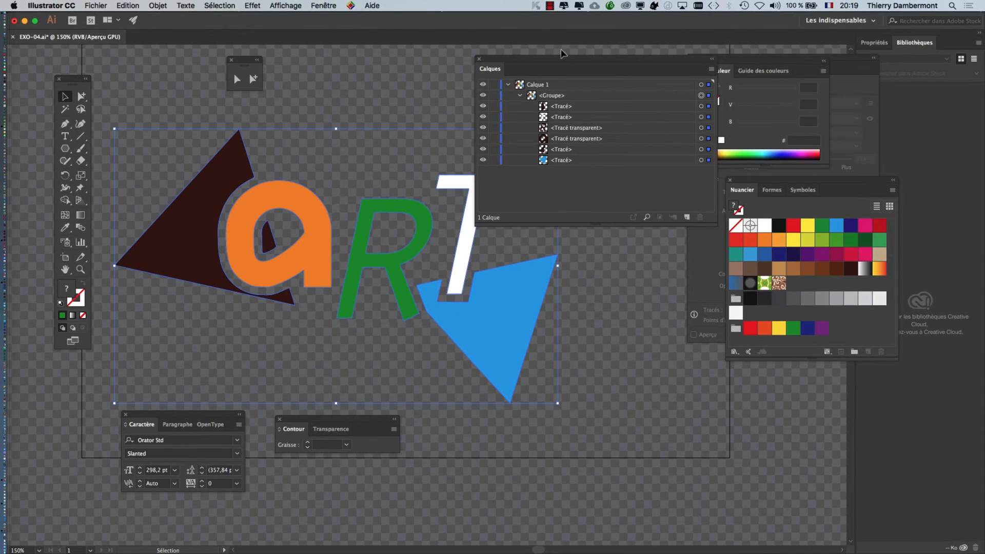
Move the Calques panel below the artwork, and open the Aspect panel for the group near the letter T.
{"action": "left_click_drag", "start_coordinate": [566, 62], "coordinate": [615, 423]}
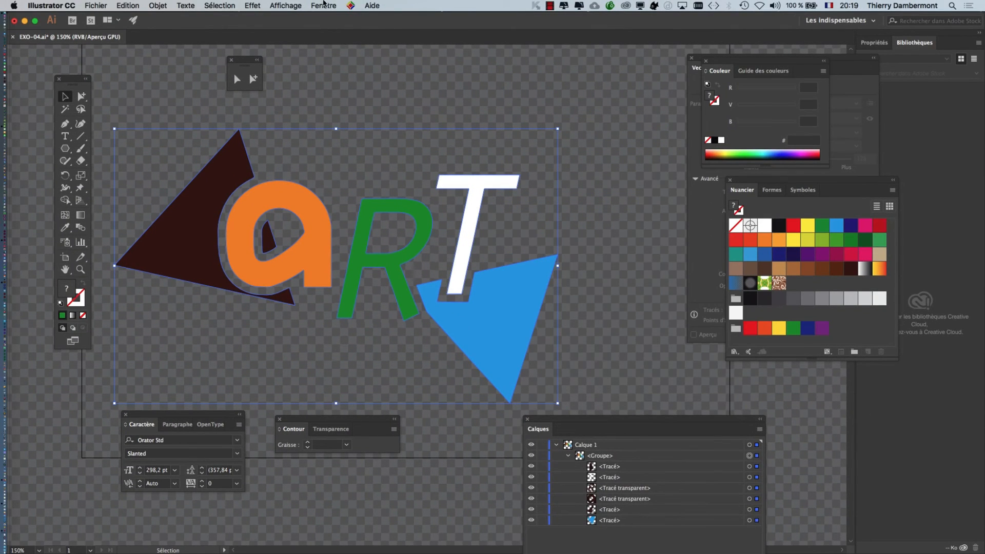
{"action": "left_click", "coordinate": [323, 5]}
{"action": "left_click", "coordinate": [356, 154]}
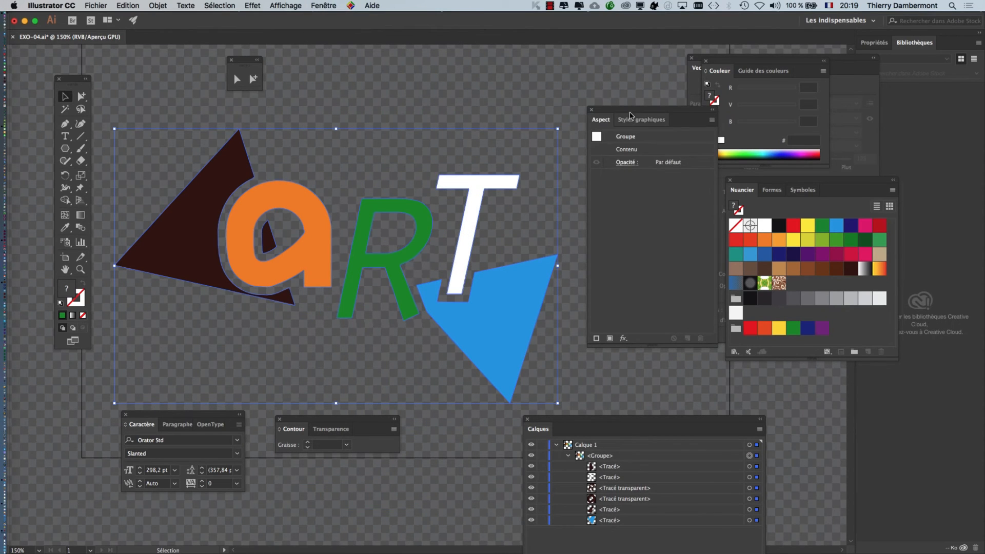
{"action": "left_click_drag", "start_coordinate": [631, 116], "coordinate": [500, 86]}
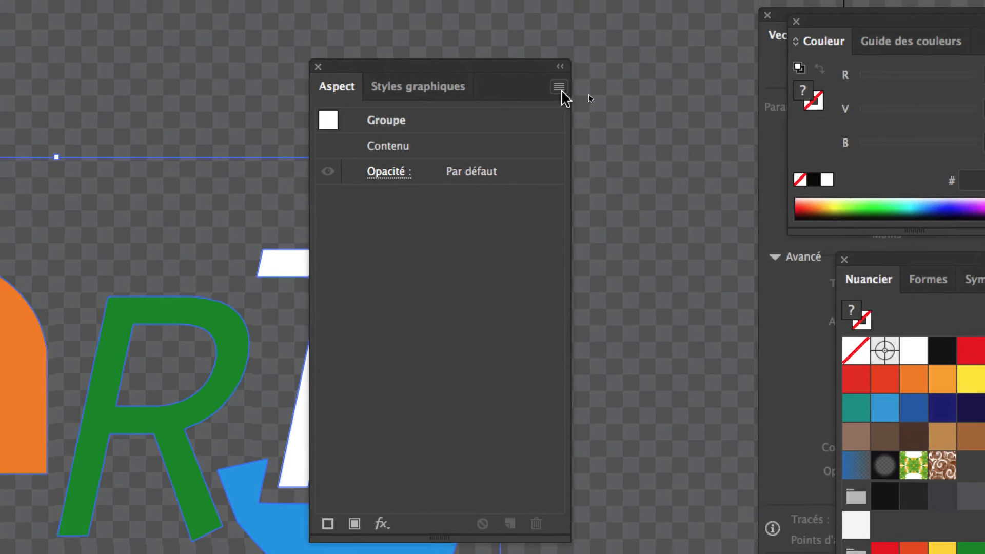
Add a new fill to the whole group and try blue, yellow and light green (#95BF00) on it.
{"action": "left_click", "coordinate": [615, 97]}
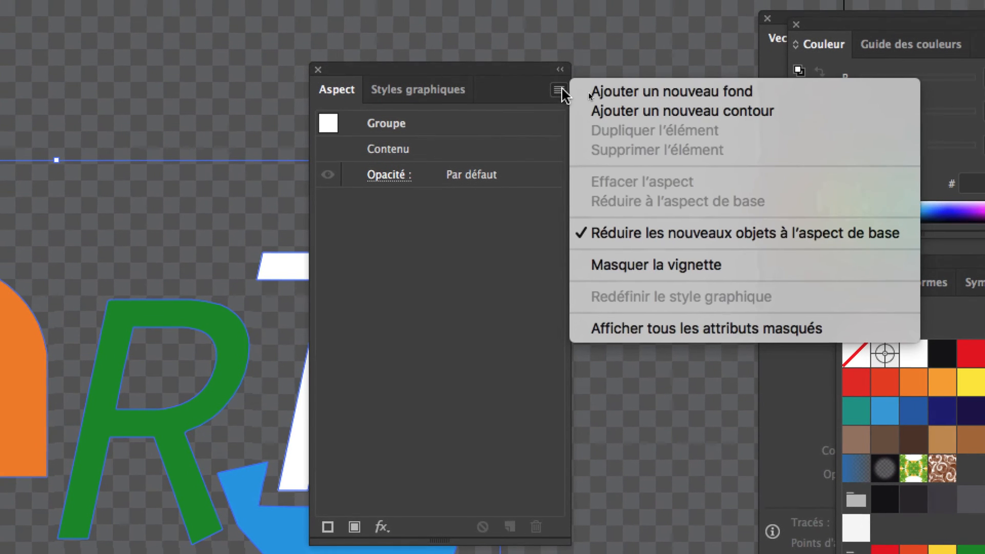
{"action": "left_click", "coordinate": [570, 96]}
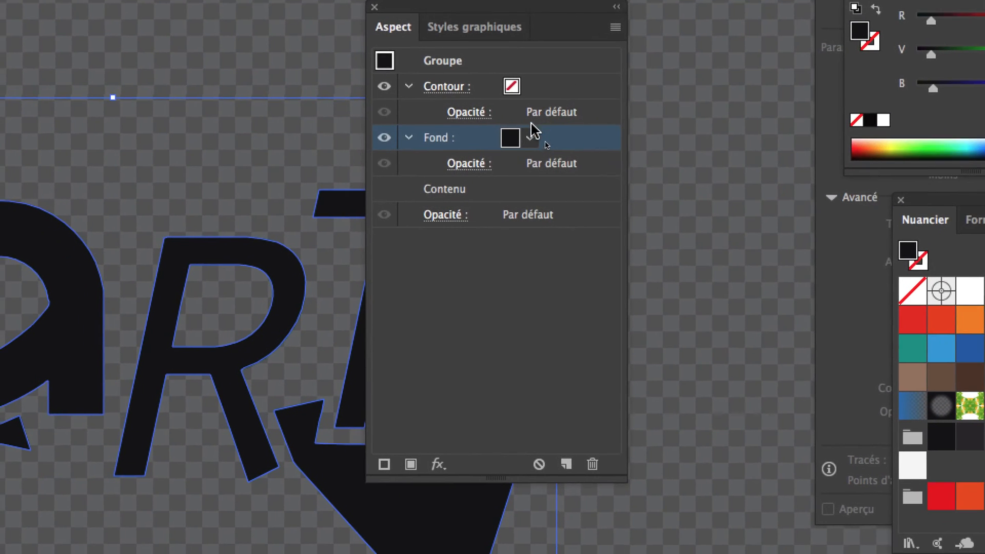
{"action": "left_click", "coordinate": [531, 138]}
{"action": "left_click", "coordinate": [457, 188]}
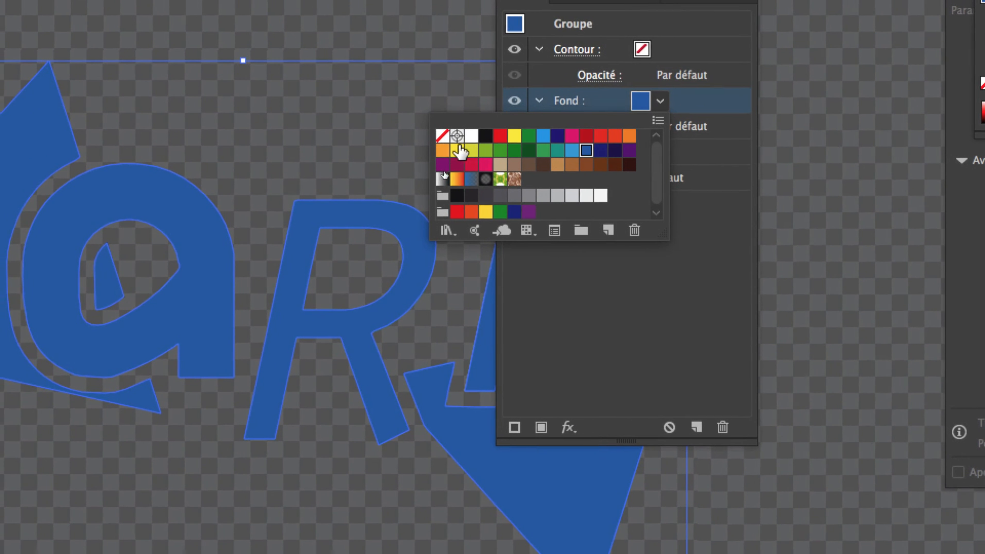
{"action": "left_click", "coordinate": [375, 148]}
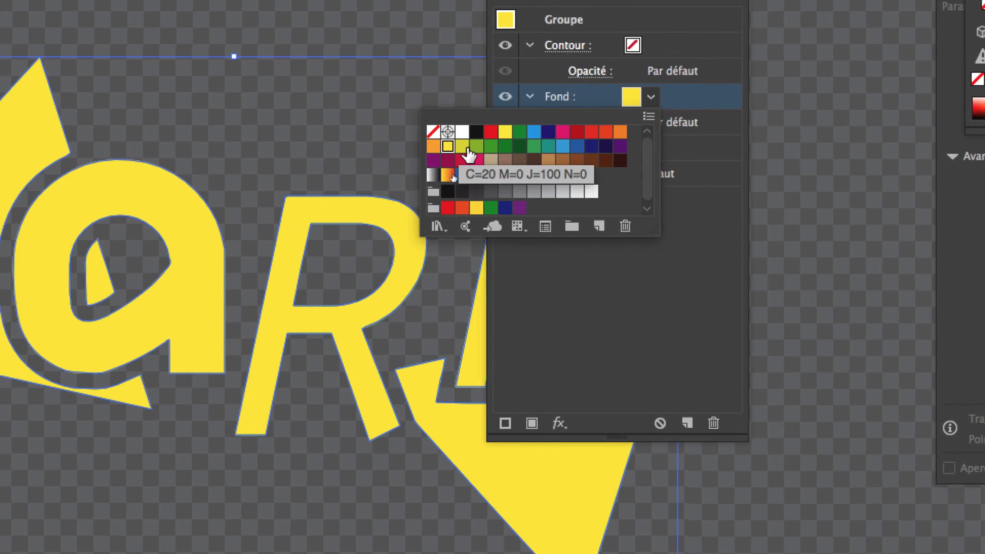
{"action": "left_click", "coordinate": [487, 149]}
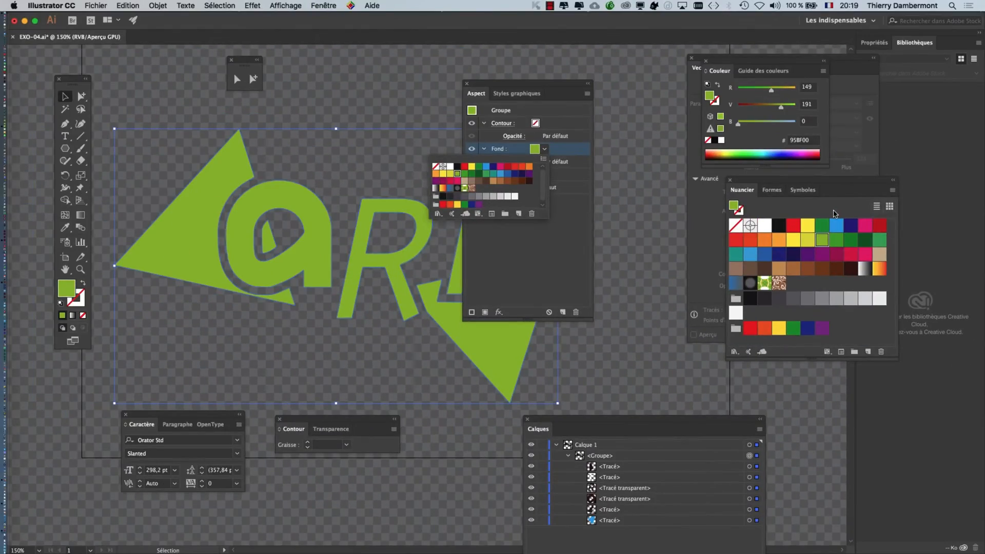
Move the Aspect panel clear of the letters and bring the Calques panel up beside them.
{"action": "left_click", "coordinate": [731, 183]}
{"action": "left_click_drag", "start_coordinate": [527, 87], "coordinate": [210, 128]}
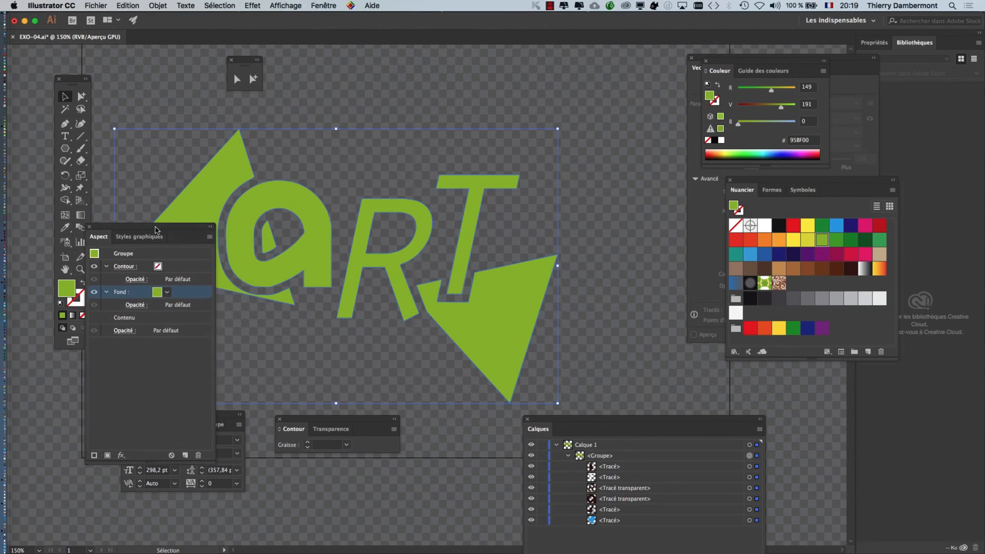
{"action": "left_click_drag", "start_coordinate": [729, 438], "coordinate": [629, 135]}
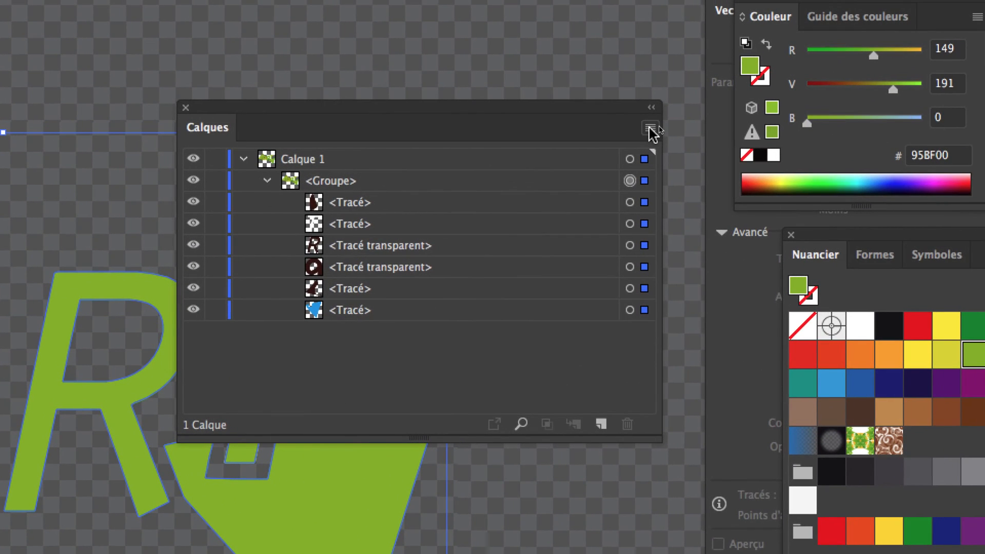
Set the Calques panel's row size to a custom 80 pixels and enlarge the panel to fit the bigger thumbnails.
{"action": "left_click", "coordinate": [651, 129]}
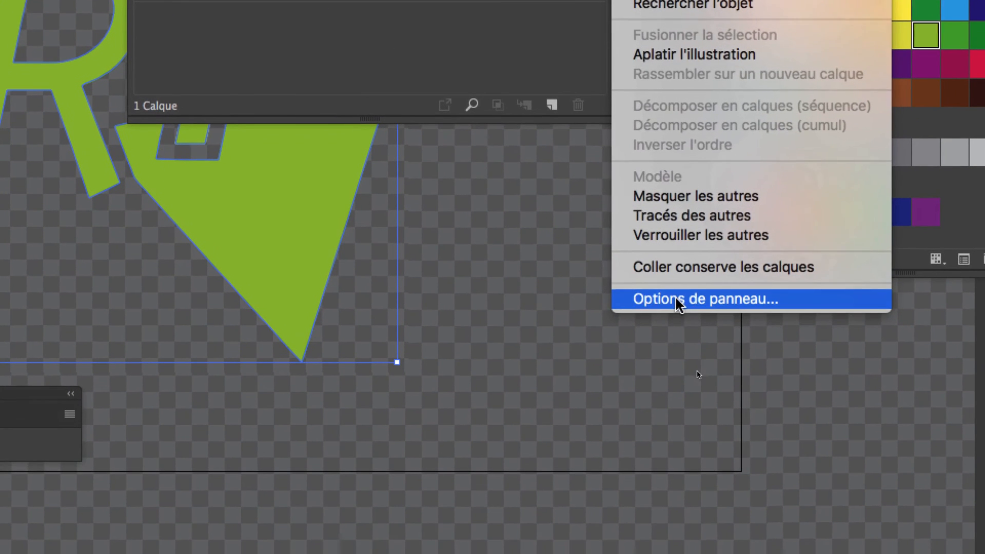
{"action": "left_click", "coordinate": [688, 401]}
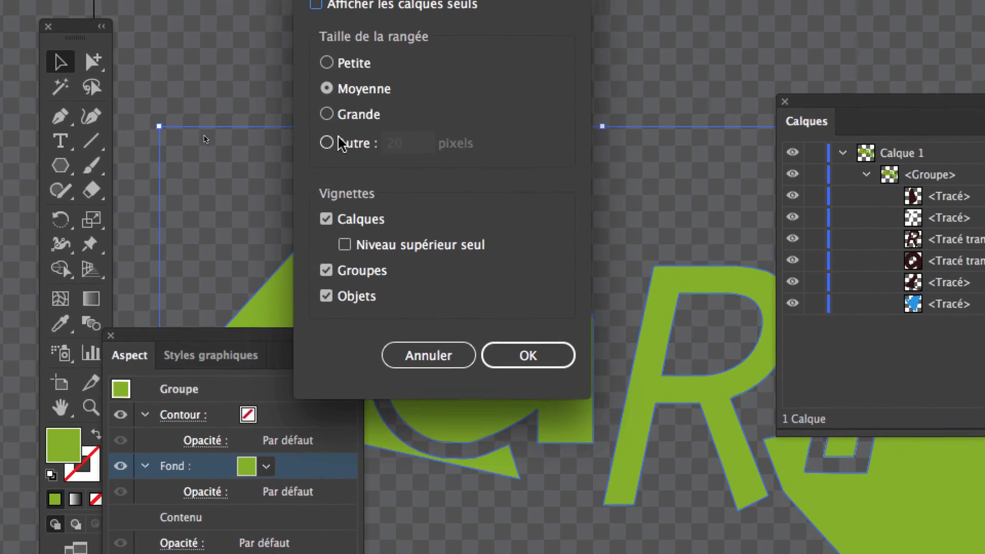
{"action": "left_click", "coordinate": [337, 174]}
{"action": "double_click", "coordinate": [366, 143]}
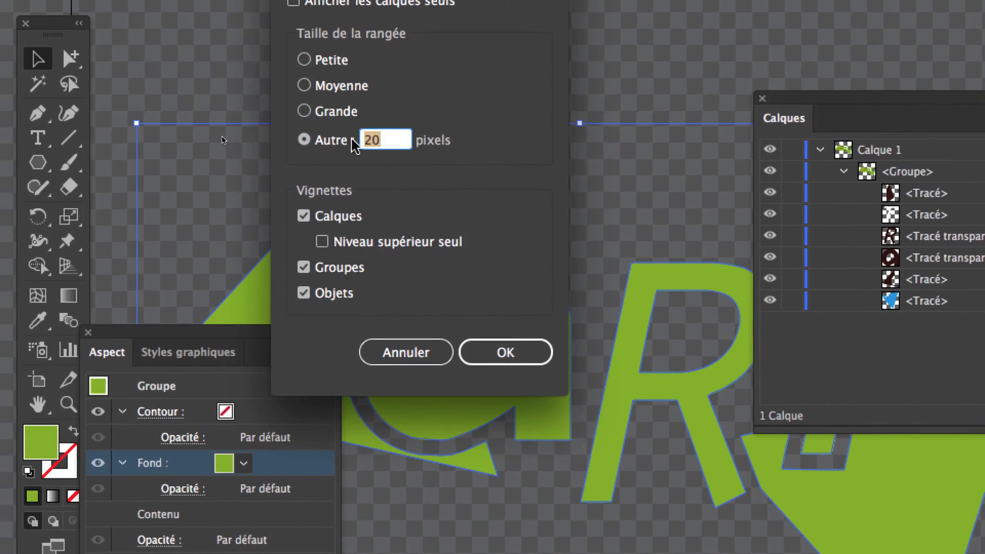
{"action": "type", "text": "80"}
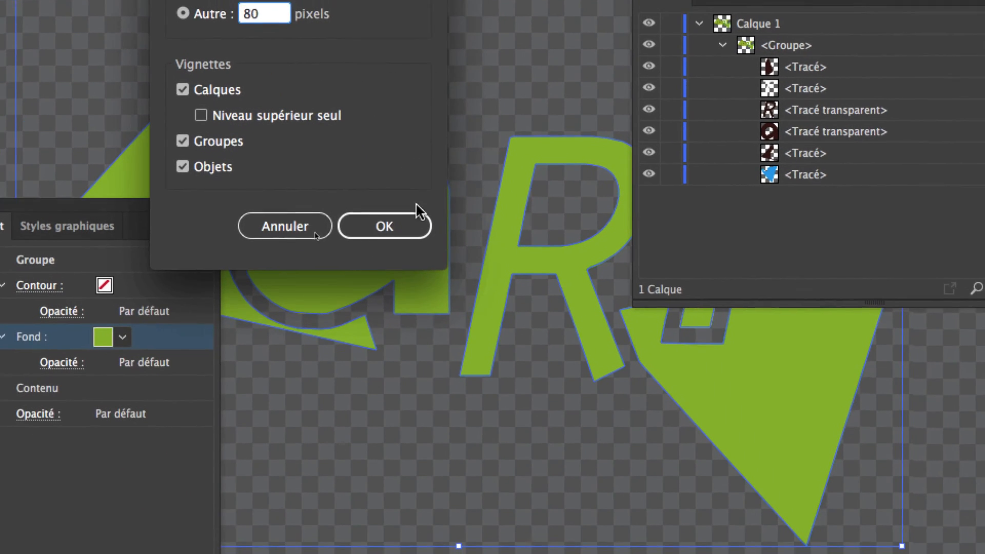
{"action": "left_click", "coordinate": [467, 286]}
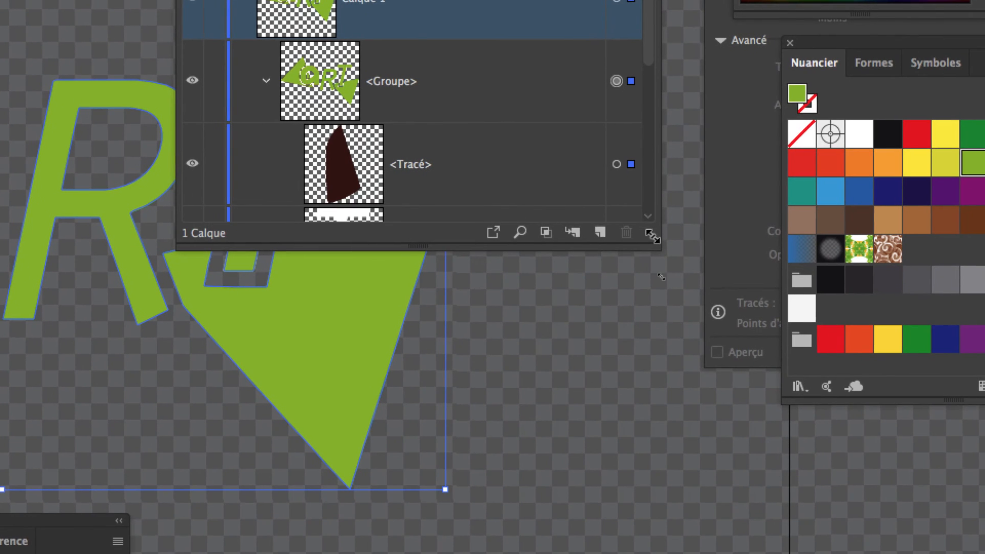
{"action": "left_click_drag", "start_coordinate": [651, 231], "coordinate": [655, 412]}
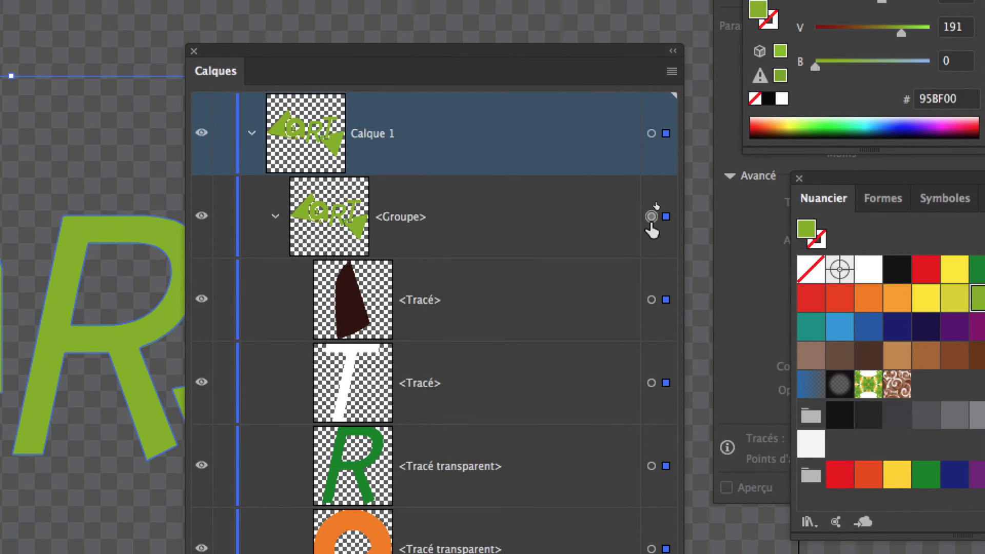
Target the group in the Calques panel and set the group's added fill to [Sans].
{"action": "left_click", "coordinate": [668, 252]}
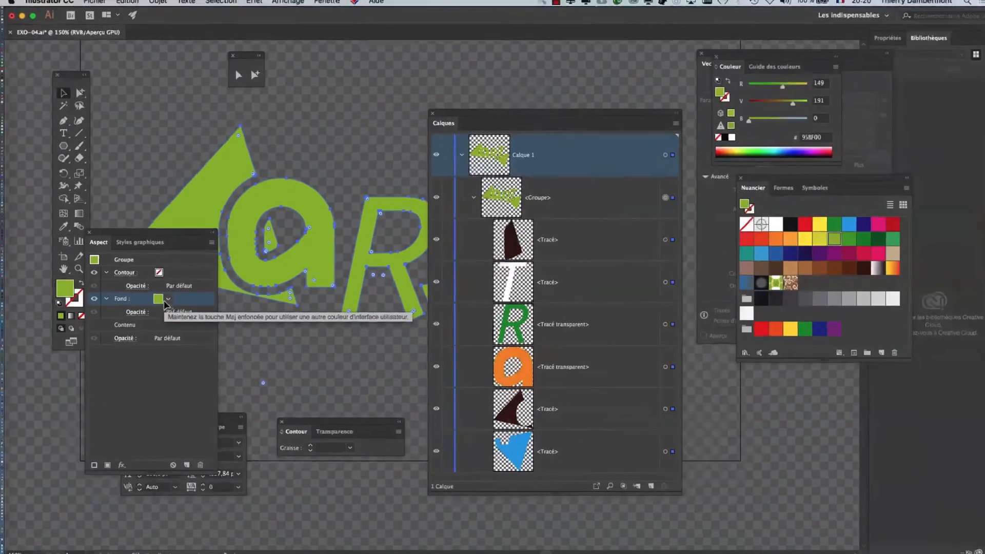
{"action": "left_click_drag", "start_coordinate": [589, 87], "coordinate": [612, 71]}
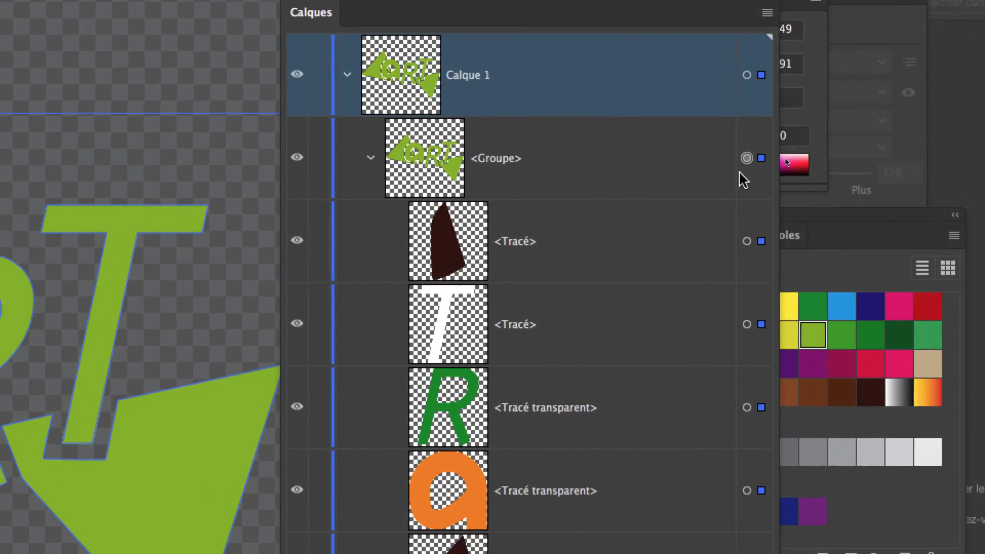
{"action": "left_click", "coordinate": [741, 198]}
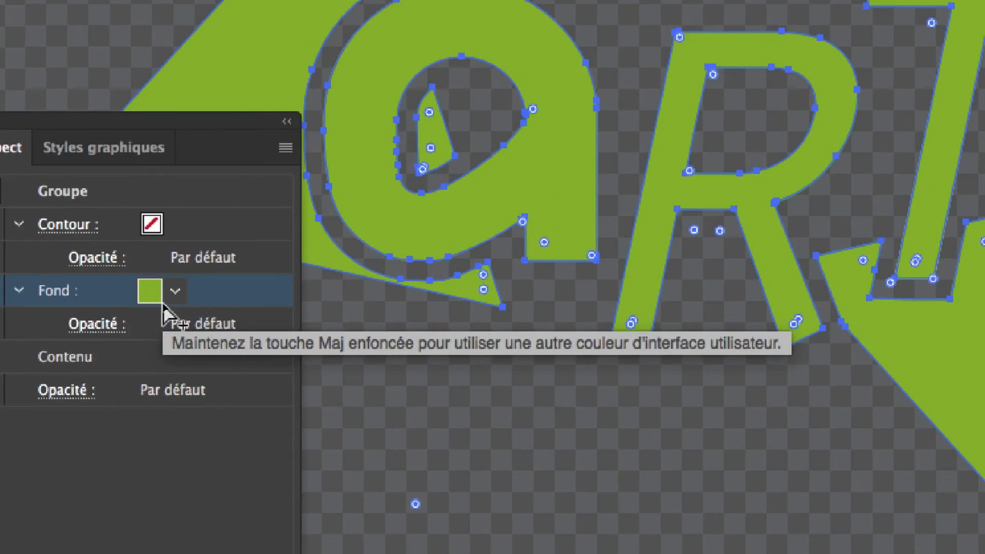
{"action": "left_click", "coordinate": [171, 291]}
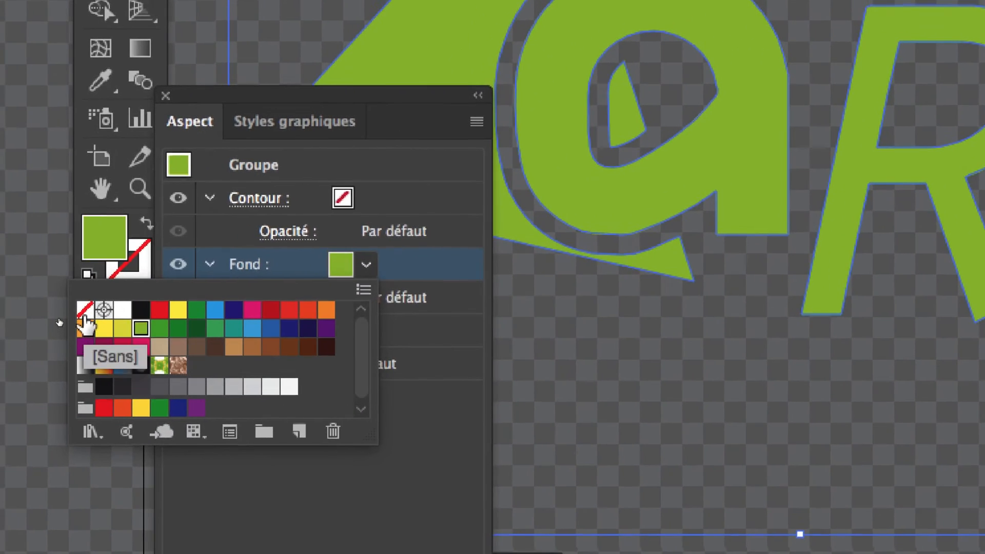
{"action": "left_click", "coordinate": [0, 337]}
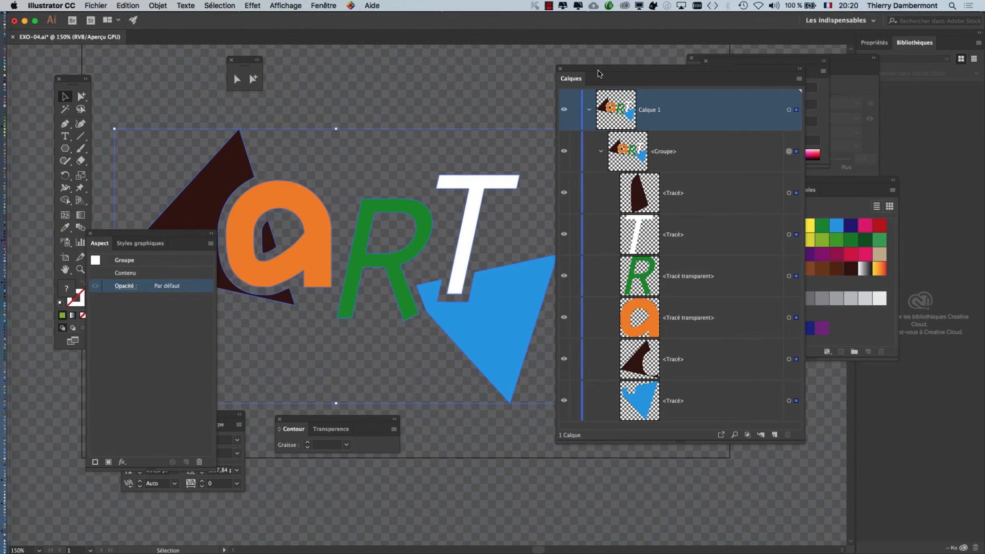
Move the Calques and Aspect panels off the artwork, deselect the group, and view the whole artboard at 100%.
{"action": "left_click_drag", "start_coordinate": [618, 71], "coordinate": [777, 72]}
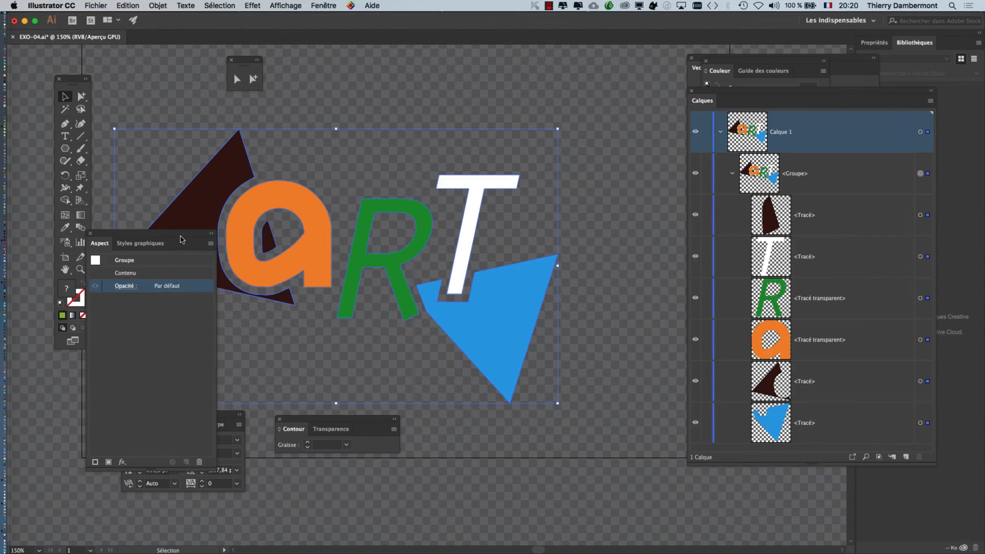
{"action": "left_click_drag", "start_coordinate": [181, 240], "coordinate": [128, 378]}
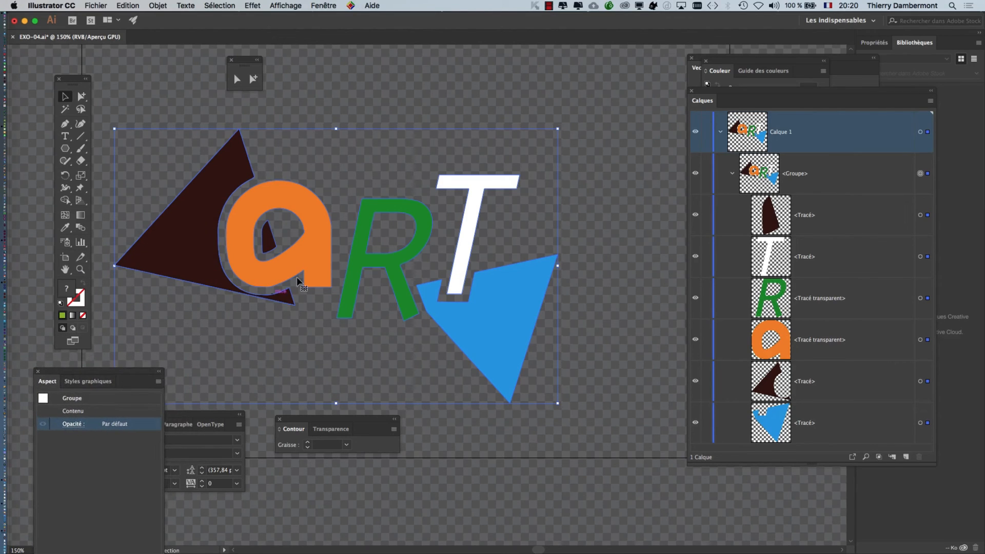
{"action": "left_click", "coordinate": [481, 67]}
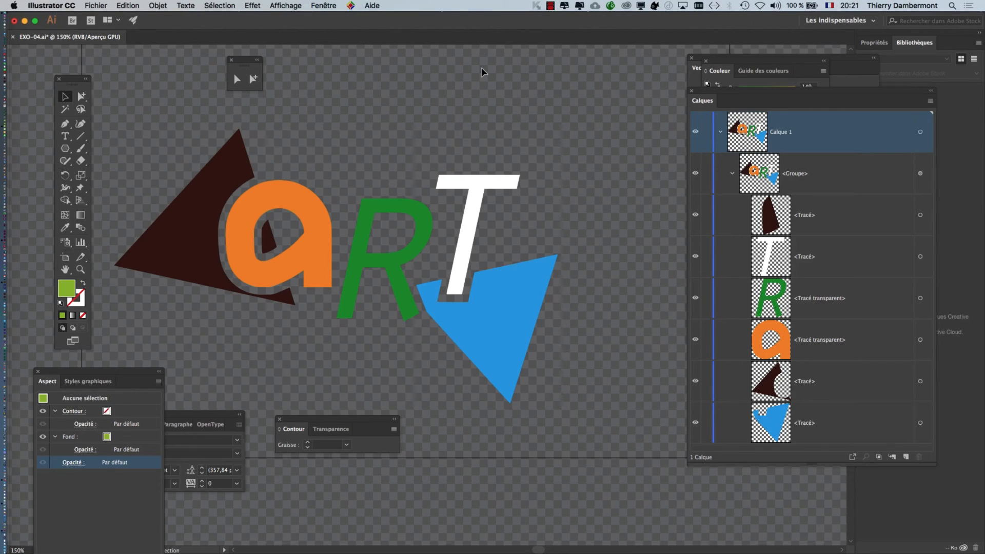
{"action": "scroll", "coordinate": [535, 155], "scroll_direction": "down", "scroll_amount": 1}
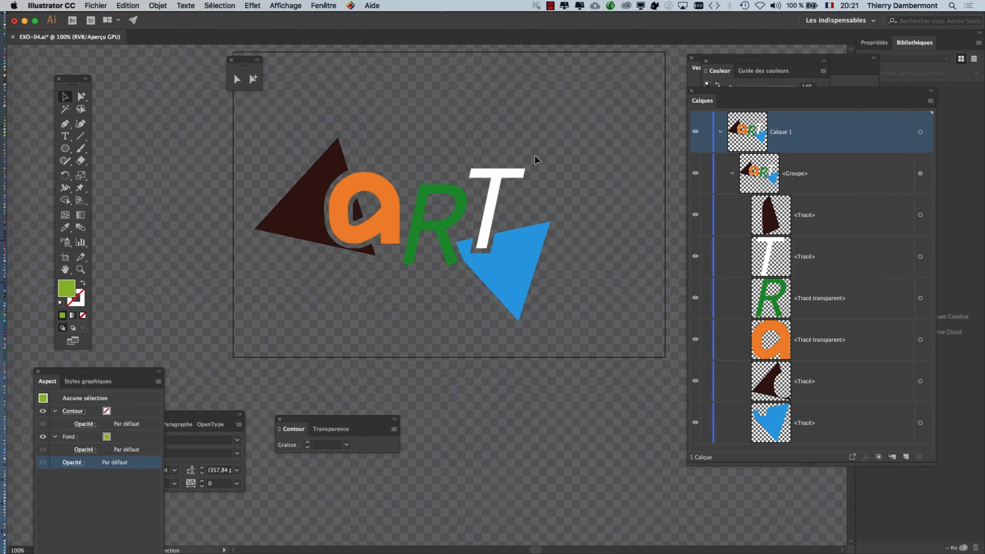
{"action": "scroll", "coordinate": [535, 155], "scroll_direction": "down", "scroll_amount": 1}
{"action": "scroll", "coordinate": [535, 155], "scroll_direction": "up", "scroll_amount": 1}
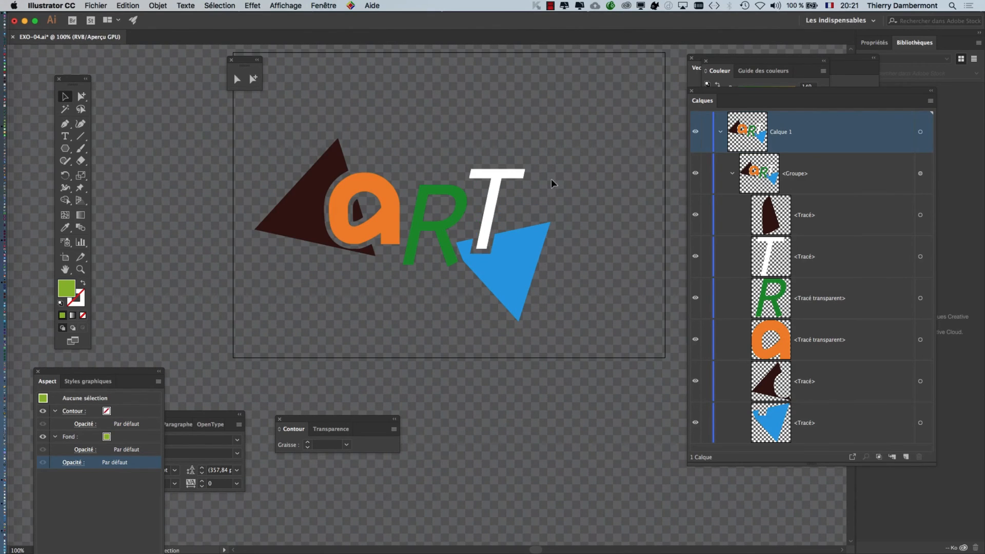
{"action": "scroll", "coordinate": [551, 179], "scroll_direction": "right", "scroll_amount": 5}
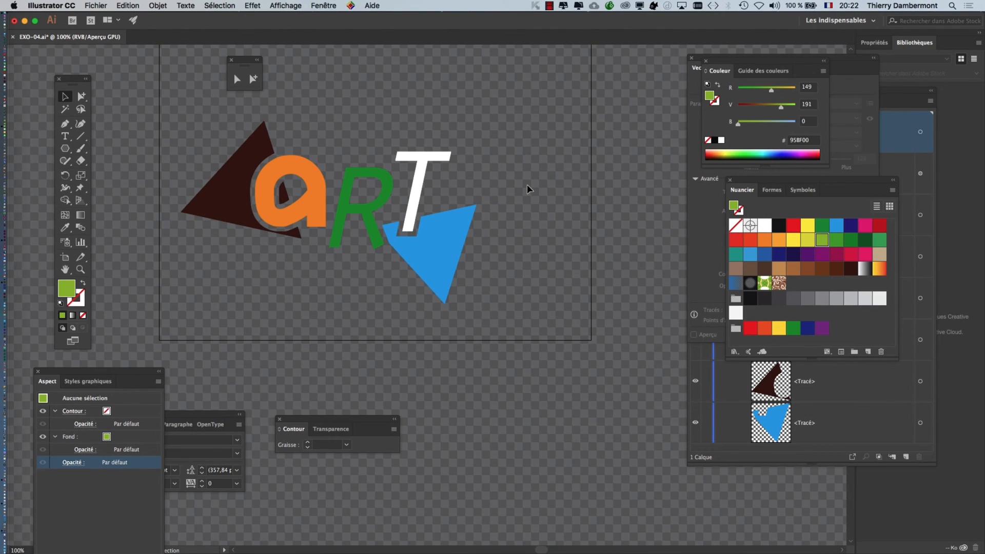
Save the document as EXO-05.ai in Adobe Illustrator format in the 2e cours folder.
{"action": "left_click", "coordinate": [96, 5]}
{"action": "left_click", "coordinate": [126, 88]}
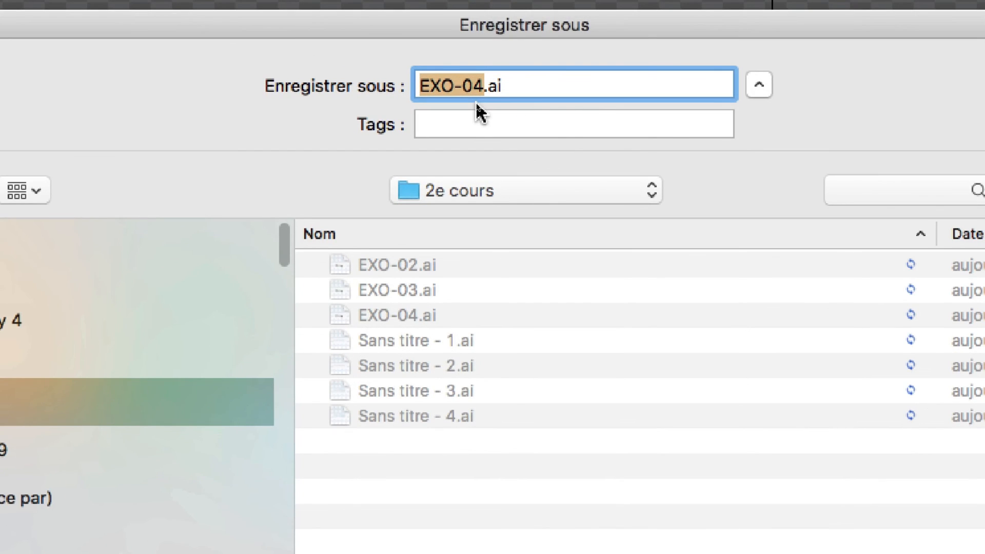
{"action": "left_click", "coordinate": [483, 84]}
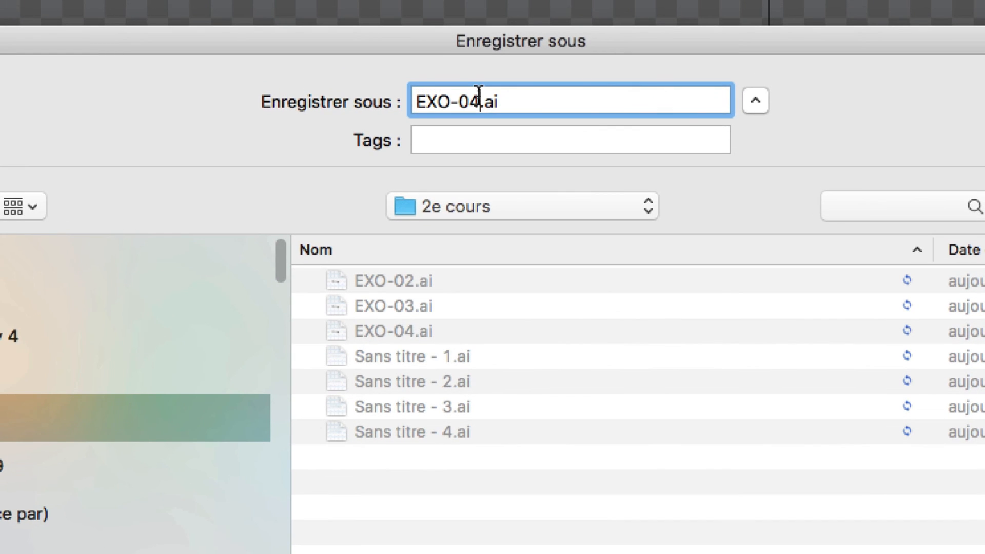
{"action": "key", "text": "BackSpace"}
{"action": "type", "text": "5"}
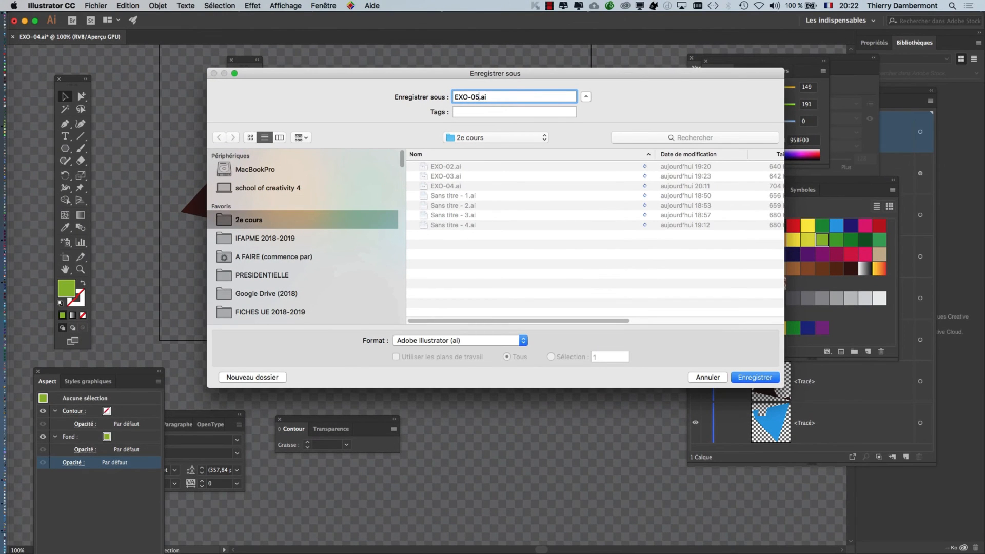
{"action": "key", "text": "Return"}
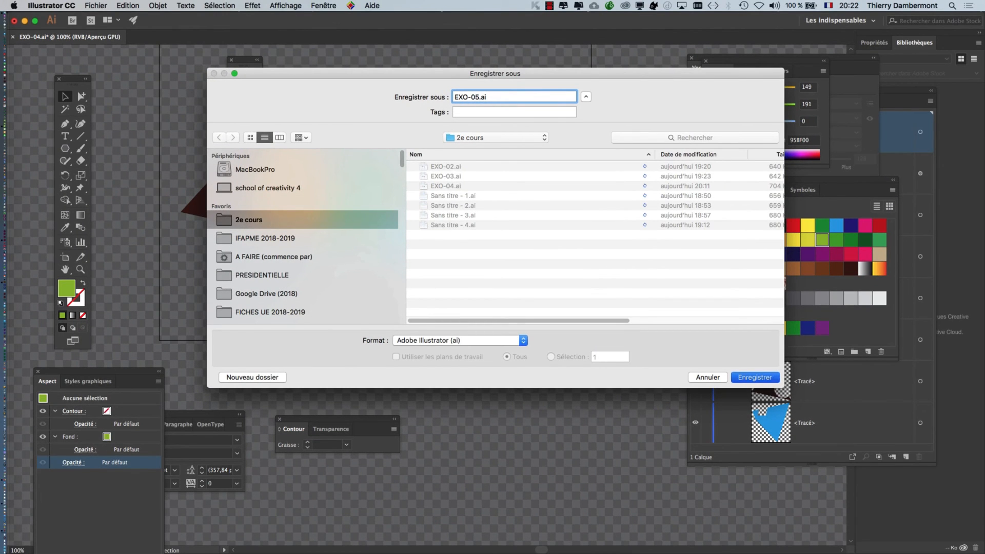
{"action": "key", "text": "Return"}
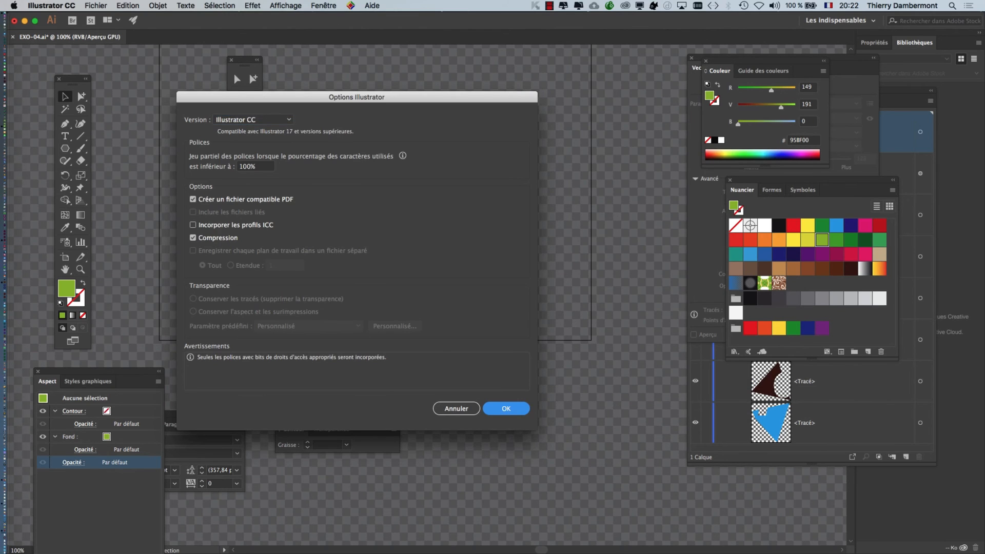
Switch to the InDesign layout and move the Liens panel closer to the placed artwork.
{"action": "key", "text": "super+Tab"}
{"action": "left_click", "coordinate": [423, 302]}
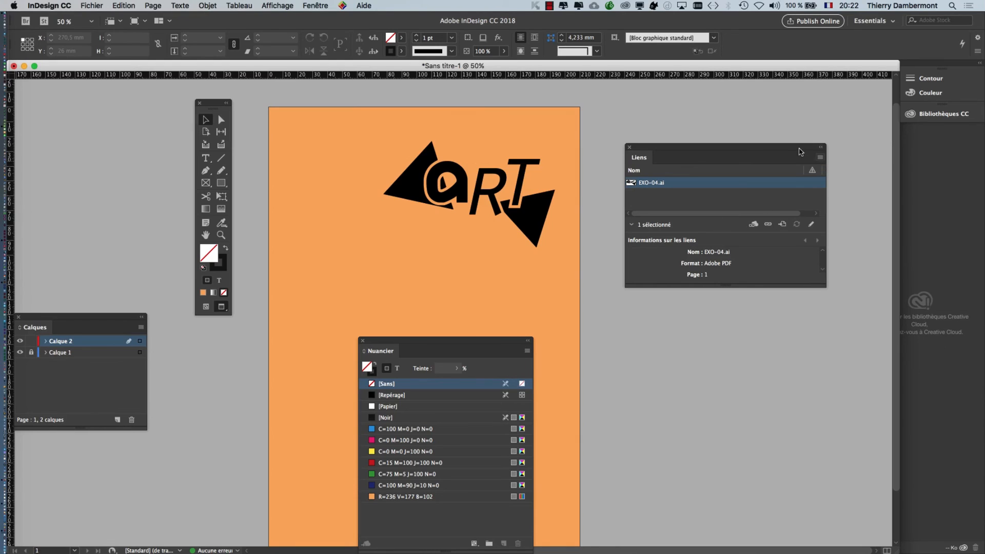
{"action": "left_click_drag", "start_coordinate": [795, 151], "coordinate": [751, 136]}
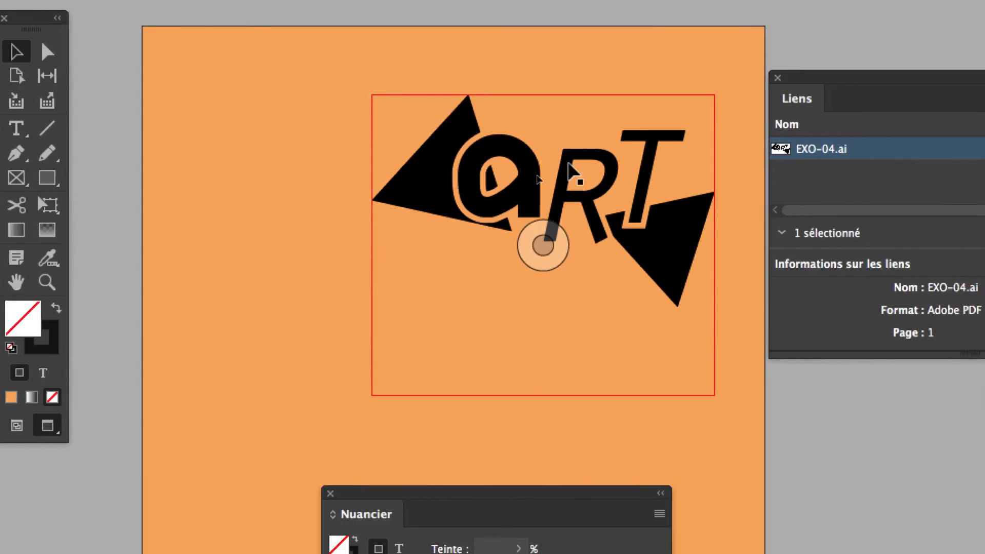
Relink the placed EXO-04.ai artwork to EXO-05.ai from the 2e cours folder.
{"action": "left_click", "coordinate": [786, 173]}
{"action": "left_click", "coordinate": [765, 145]}
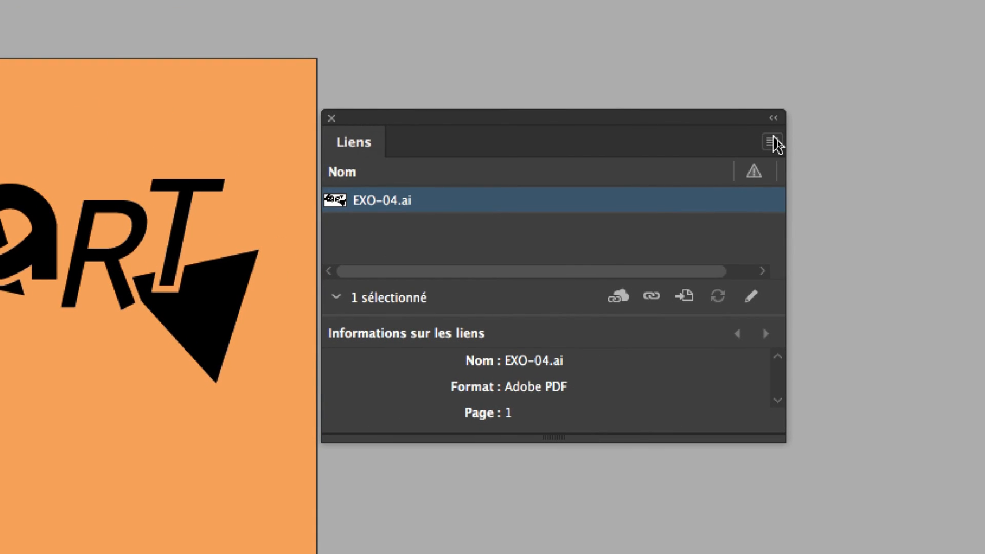
{"action": "left_click", "coordinate": [773, 142]}
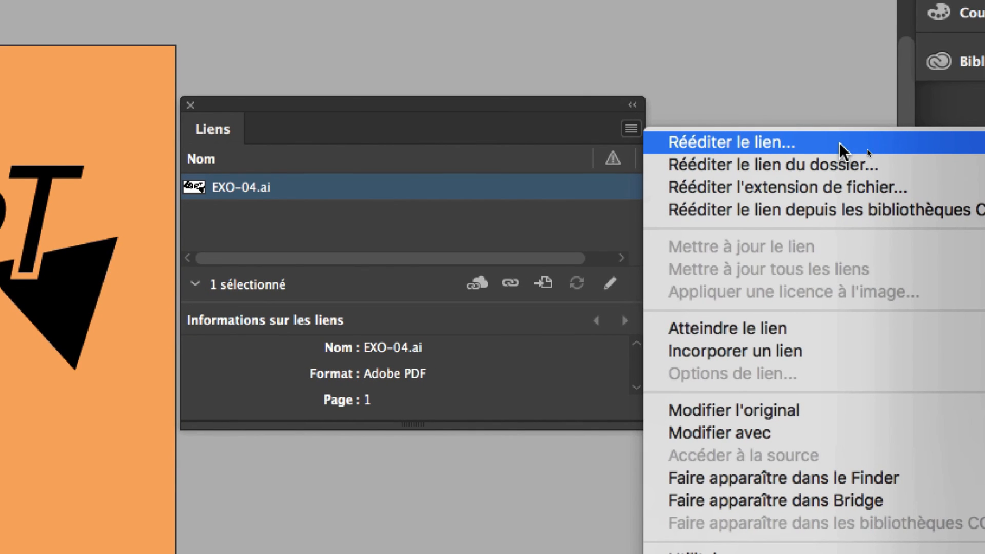
{"action": "left_click", "coordinate": [840, 145]}
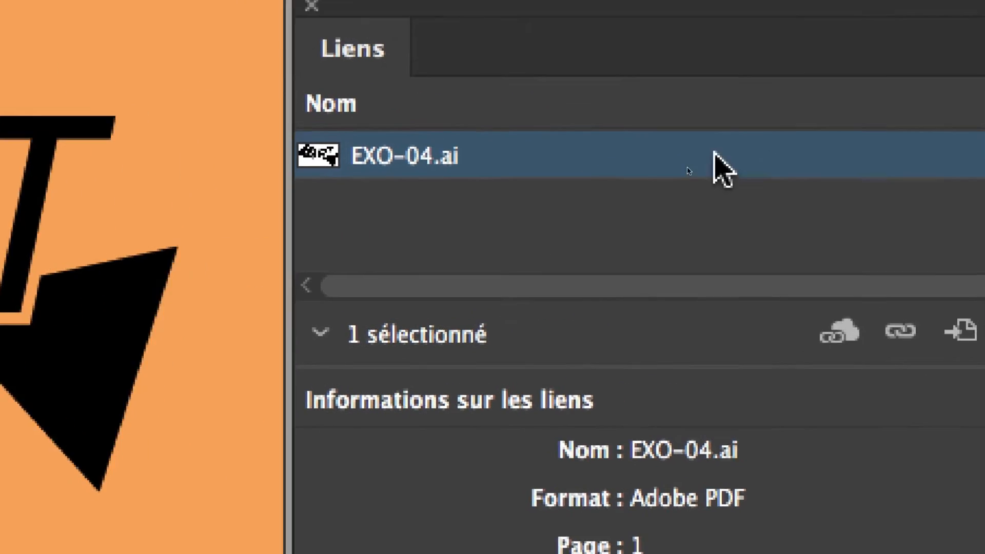
{"action": "left_click", "coordinate": [806, 135]}
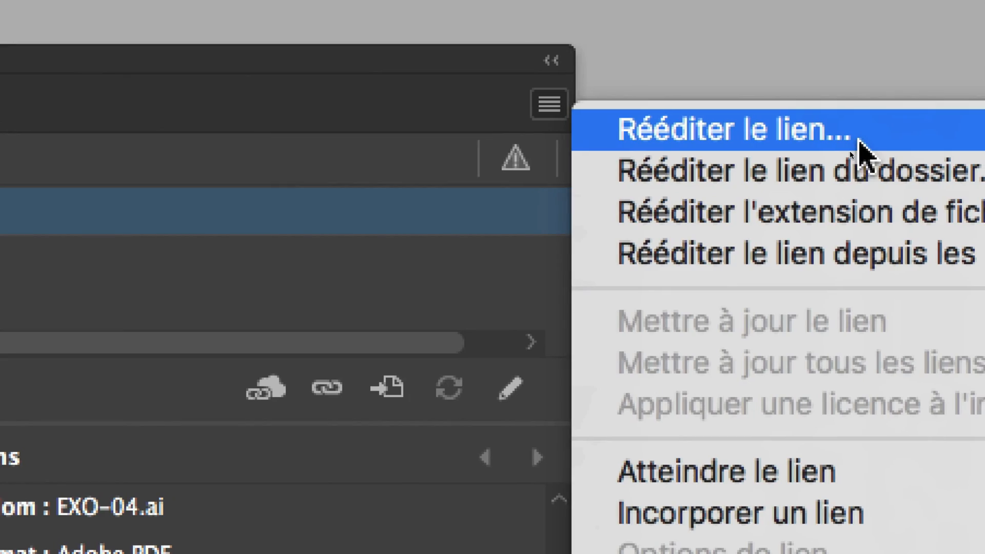
{"action": "left_click", "coordinate": [858, 145]}
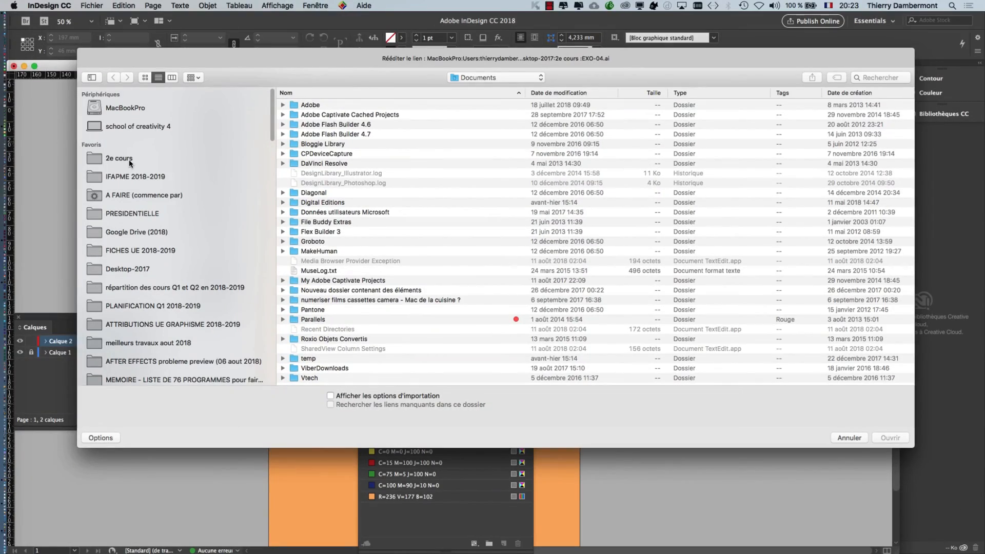
{"action": "left_click", "coordinate": [128, 159]}
{"action": "left_click", "coordinate": [355, 134]}
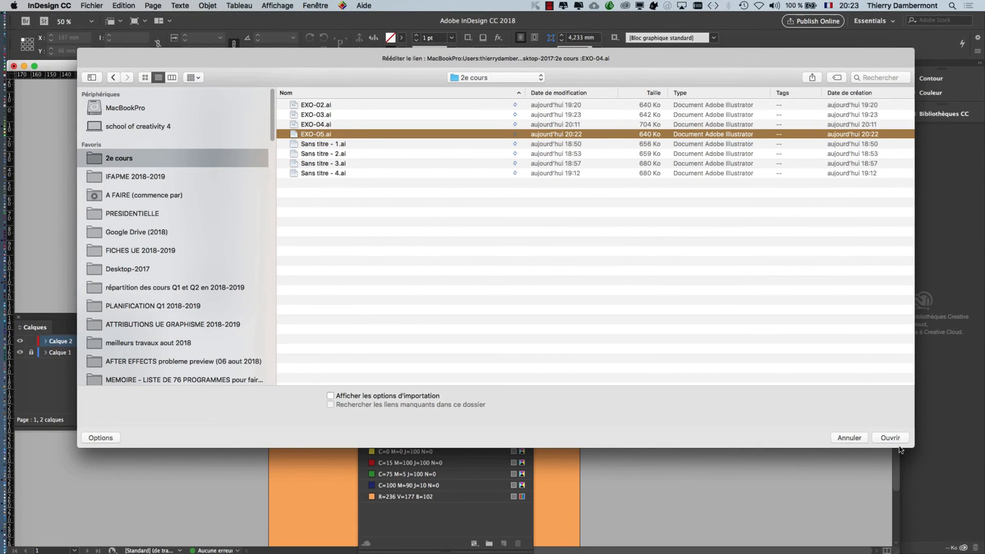
{"action": "key", "text": "Return"}
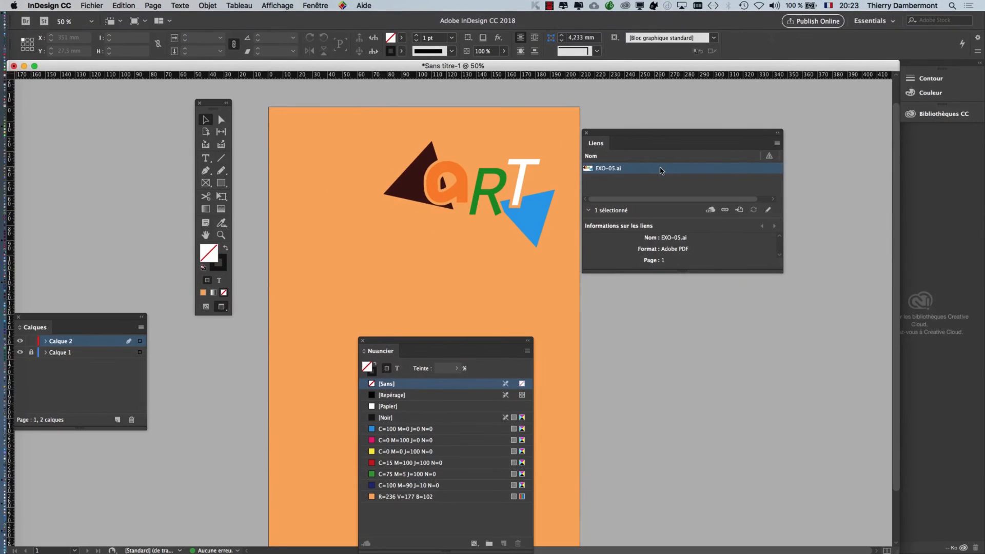
Move the Liens and Nuancier panels off the artwork and examine the edges of the letter "a" up close.
{"action": "left_click_drag", "start_coordinate": [626, 135], "coordinate": [690, 140]}
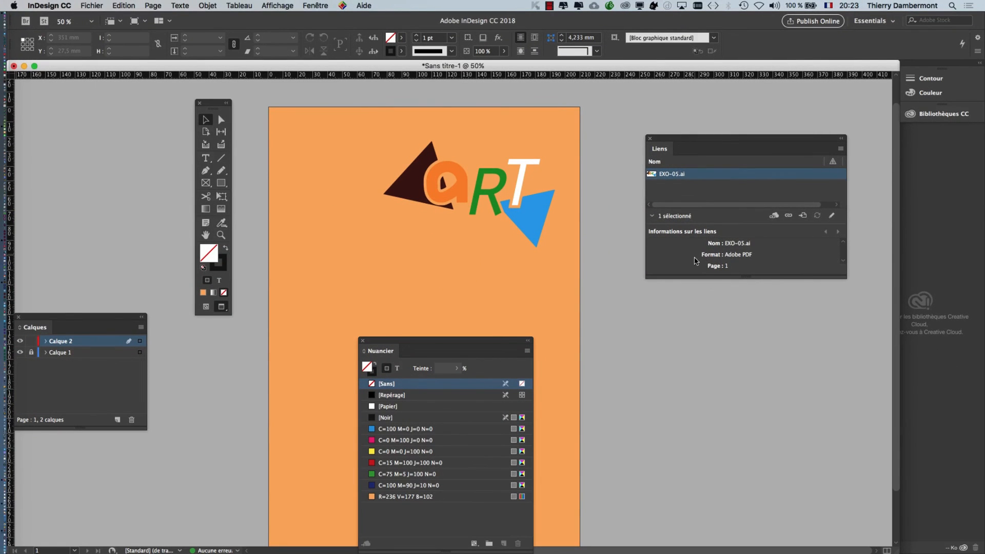
{"action": "scroll", "coordinate": [356, 229], "scroll_direction": "up", "scroll_amount": 2}
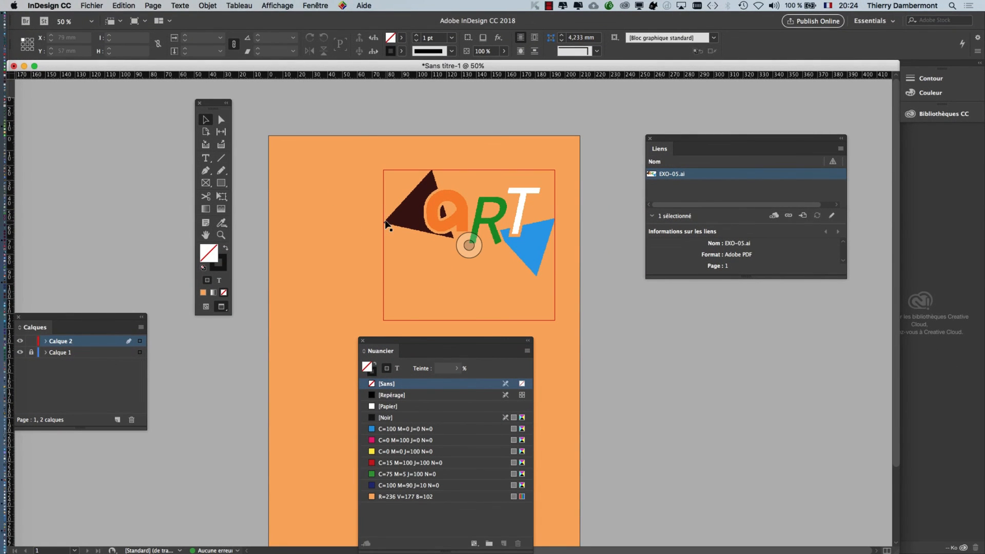
{"action": "scroll", "coordinate": [418, 215], "scroll_direction": "up", "scroll_amount": 2}
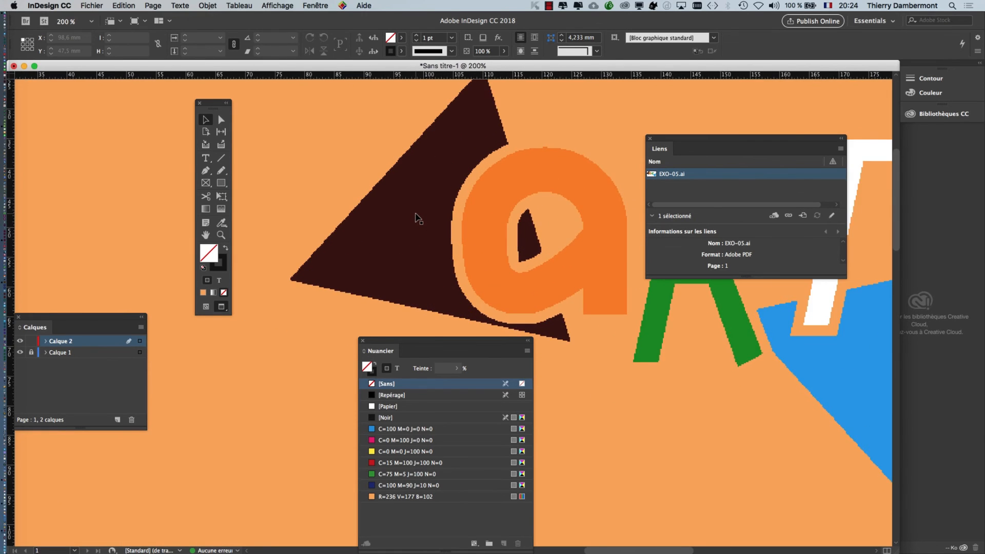
{"action": "scroll", "coordinate": [418, 218], "scroll_direction": "up", "scroll_amount": 2}
{"action": "left_click_drag", "start_coordinate": [677, 139], "coordinate": [939, 213]}
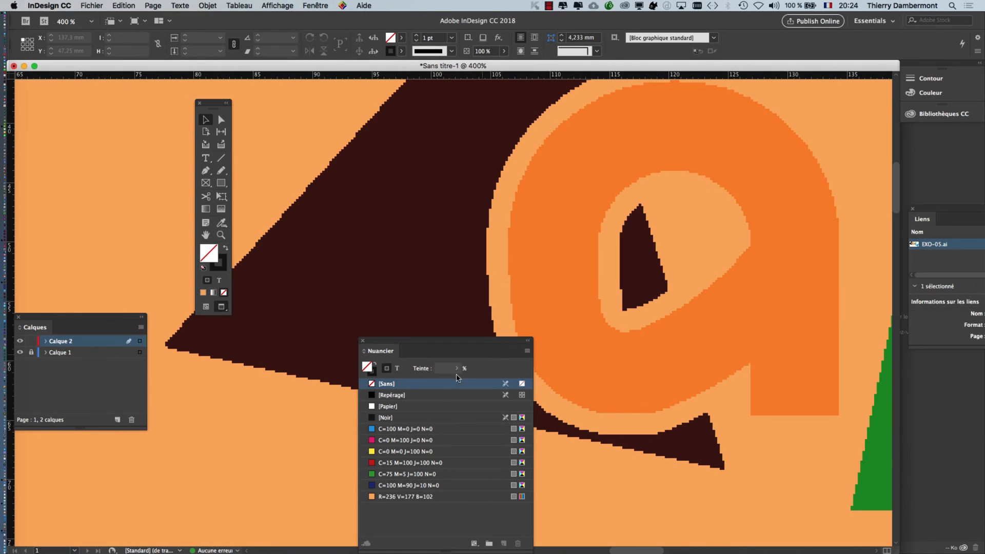
{"action": "left_click_drag", "start_coordinate": [474, 347], "coordinate": [412, 367]}
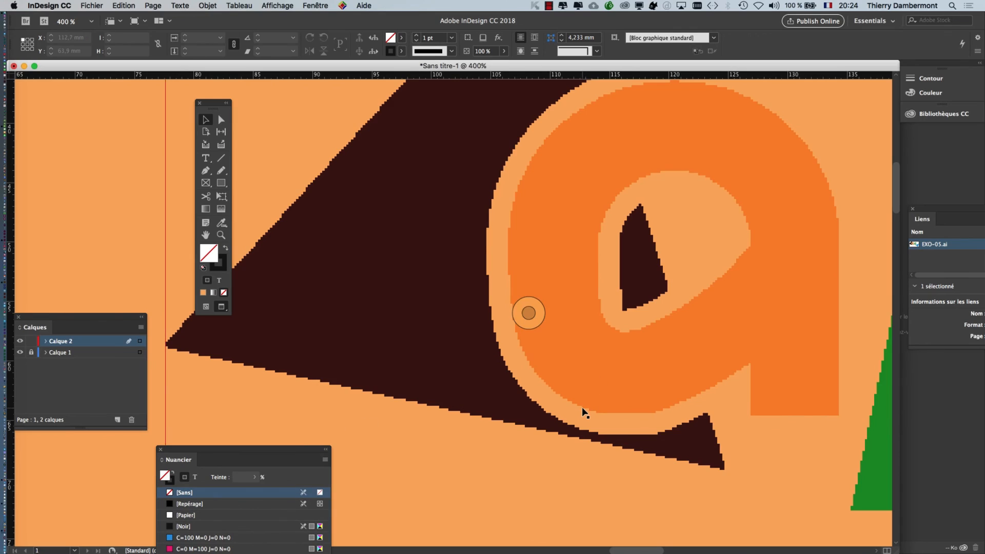
{"action": "scroll", "coordinate": [585, 413], "scroll_direction": "up", "scroll_amount": 2}
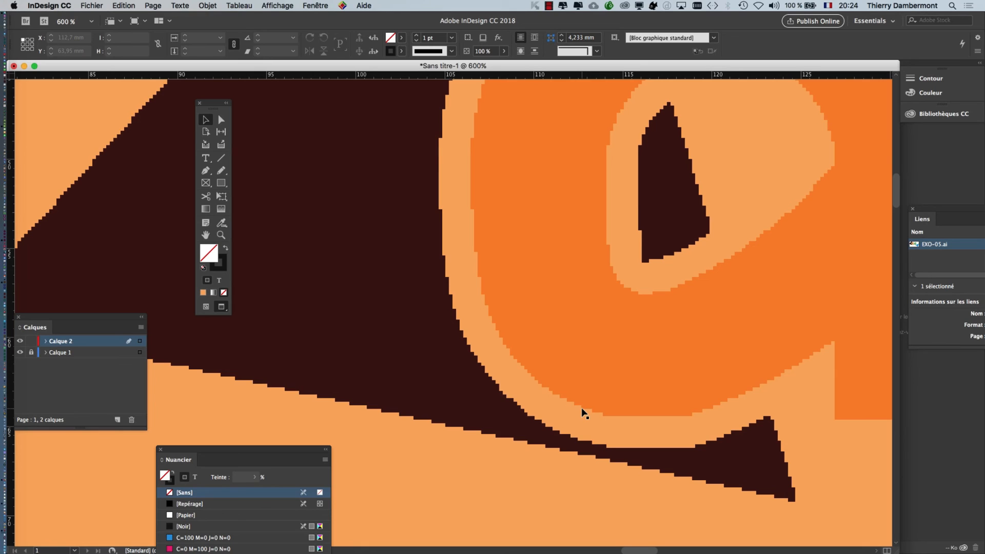
{"action": "scroll", "coordinate": [585, 413], "scroll_direction": "down", "scroll_amount": 2}
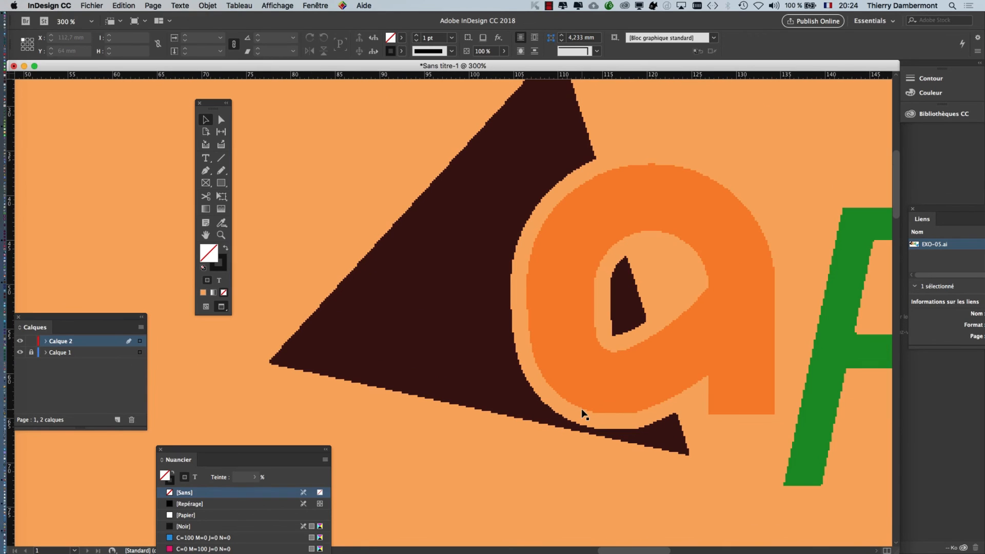
Set the document's display performance to Affichage de qualité supérieure.
{"action": "left_click", "coordinate": [291, 5]}
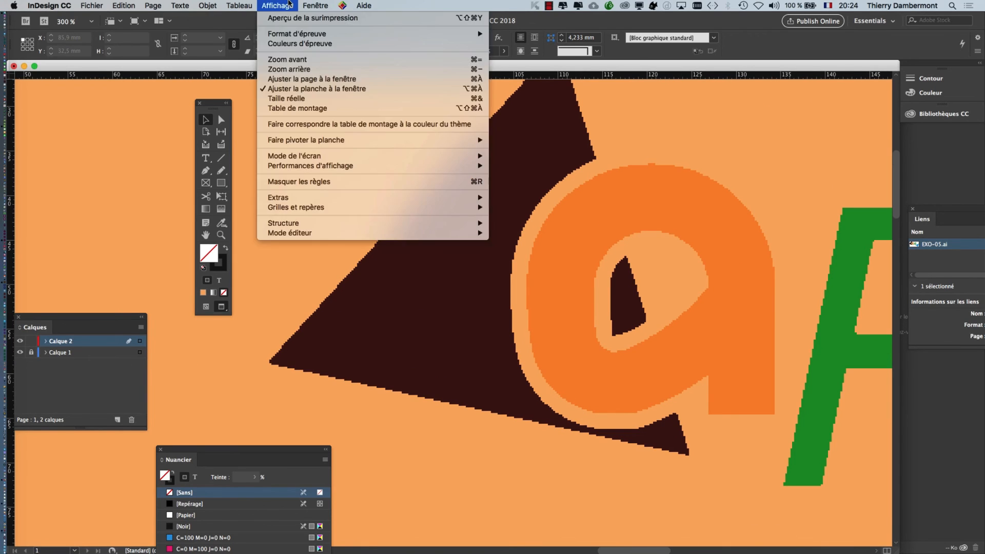
{"action": "mouse_move", "coordinate": [318, 167]}
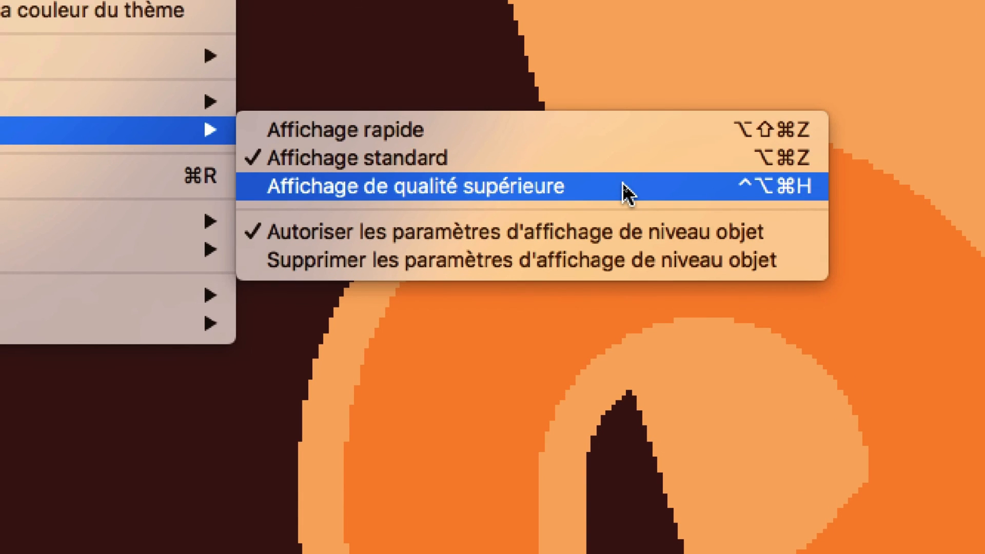
{"action": "left_click", "coordinate": [623, 184]}
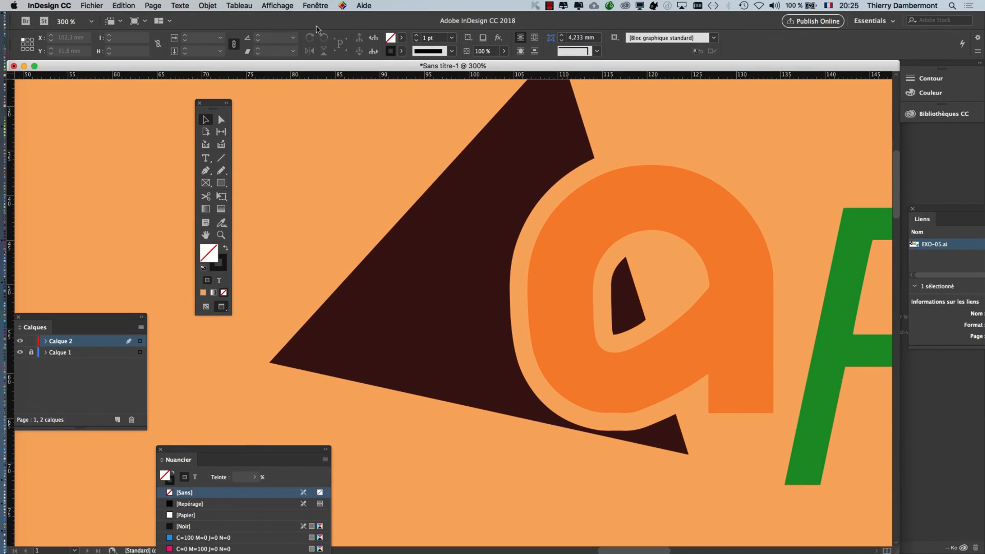
Switch the display performance back to Affichage standard to compare the rendering of the artwork's edges.
{"action": "left_click", "coordinate": [281, 6]}
{"action": "mouse_move", "coordinate": [449, 168]}
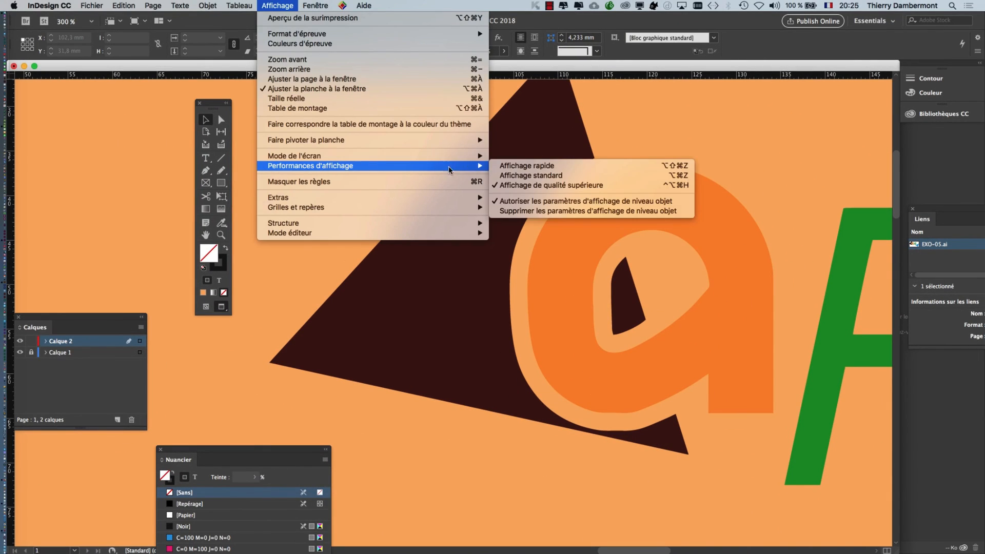
{"action": "left_click", "coordinate": [659, 176]}
Reapply Affichage de qualité supérieure as the display performance and view the whole "ART" artwork on the page at 75%.
{"action": "left_click", "coordinate": [277, 5]}
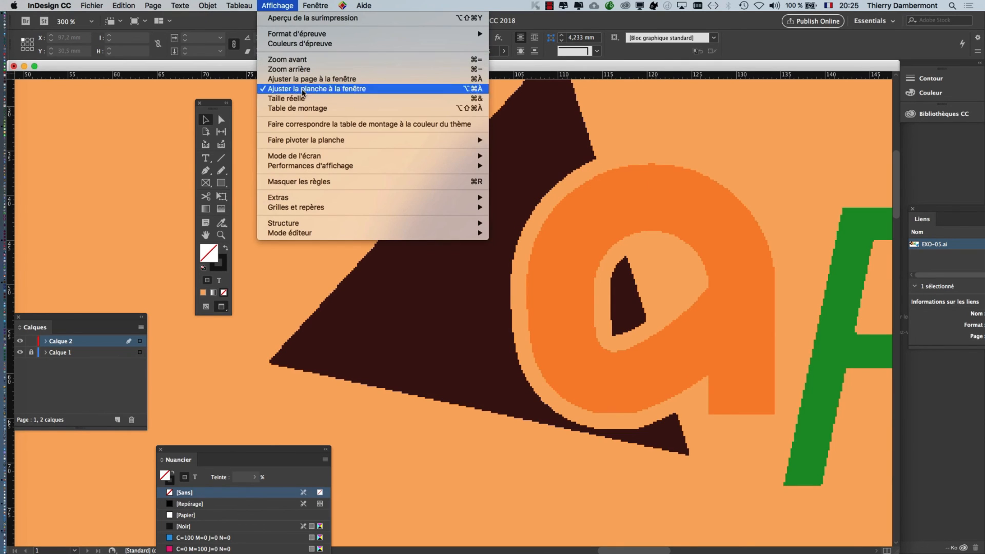
{"action": "mouse_move", "coordinate": [349, 166]}
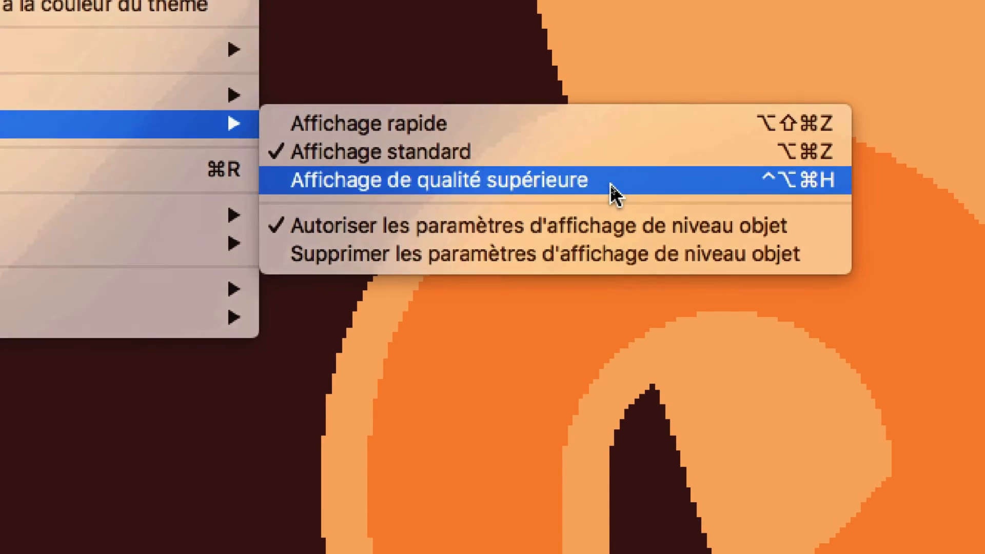
{"action": "left_click", "coordinate": [610, 183]}
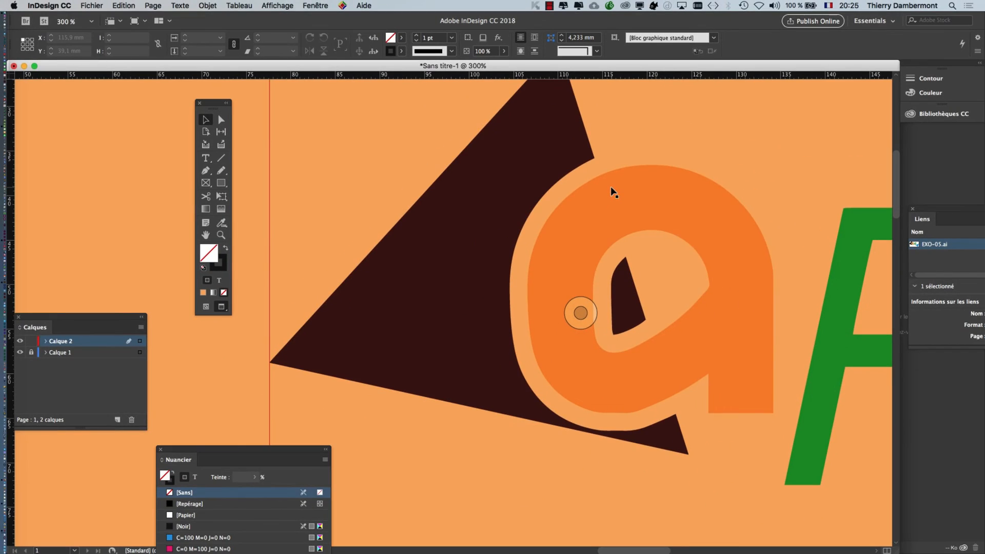
{"action": "scroll", "coordinate": [607, 217], "scroll_direction": "down", "scroll_amount": 3}
{"action": "scroll", "coordinate": [608, 217], "scroll_direction": "down", "scroll_amount": 2}
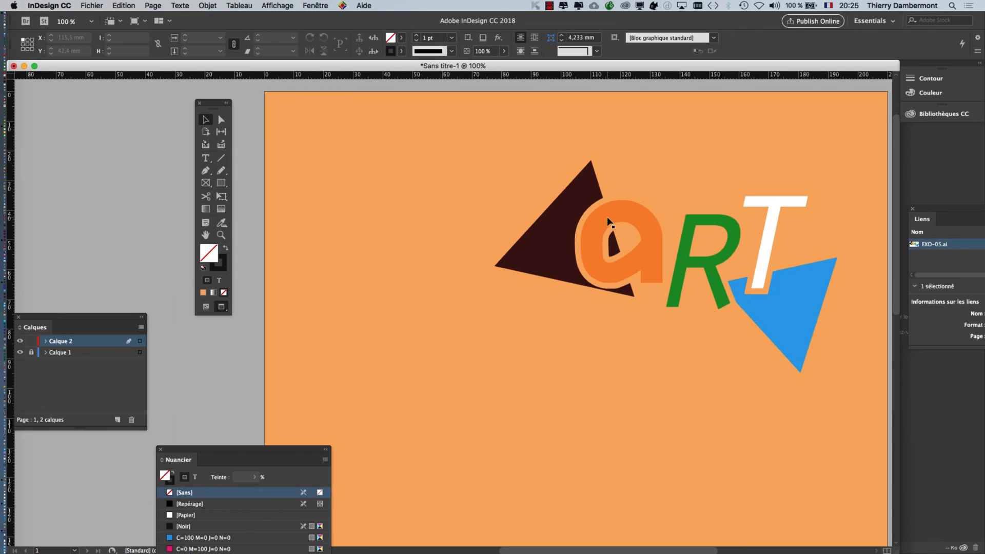
{"action": "scroll", "coordinate": [610, 223], "scroll_direction": "down", "scroll_amount": 1}
{"action": "scroll", "coordinate": [544, 236], "scroll_direction": "right", "scroll_amount": 4}
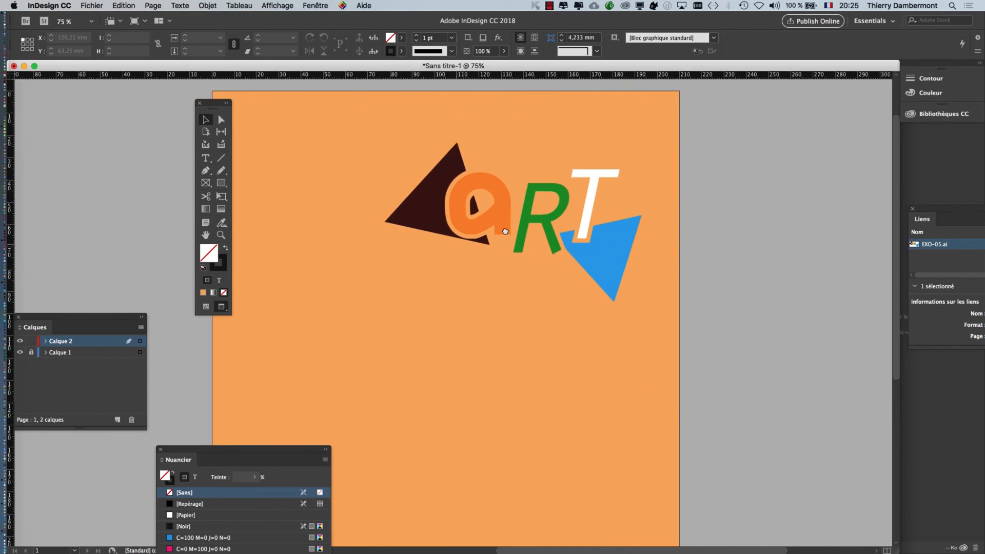
{"action": "scroll", "coordinate": [505, 232], "scroll_direction": "left", "scroll_amount": 2}
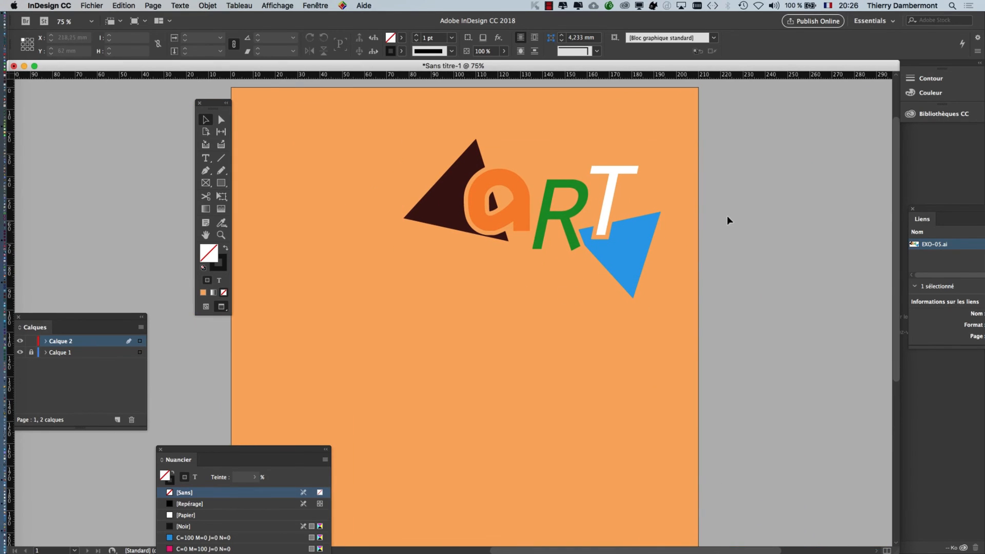